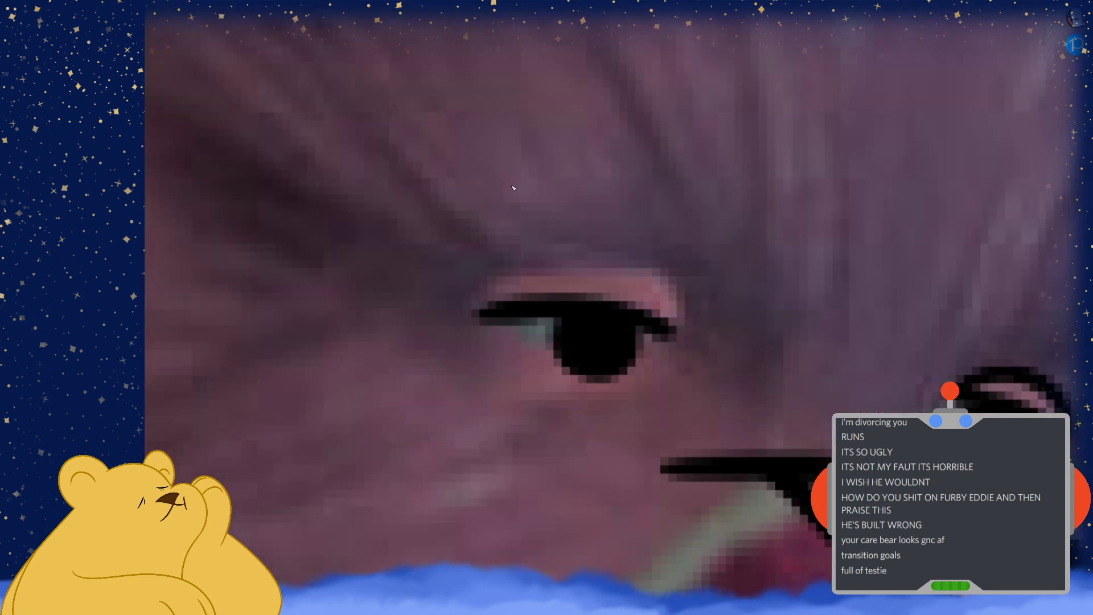
Trace the eyelid outline, compare it against the hidden reference, then undo the eyelid strokes
mouse_move(673, 328)
left_mouse_down()
mouse_move(690, 310)
mouse_move(486, 289)
left_mouse_up()
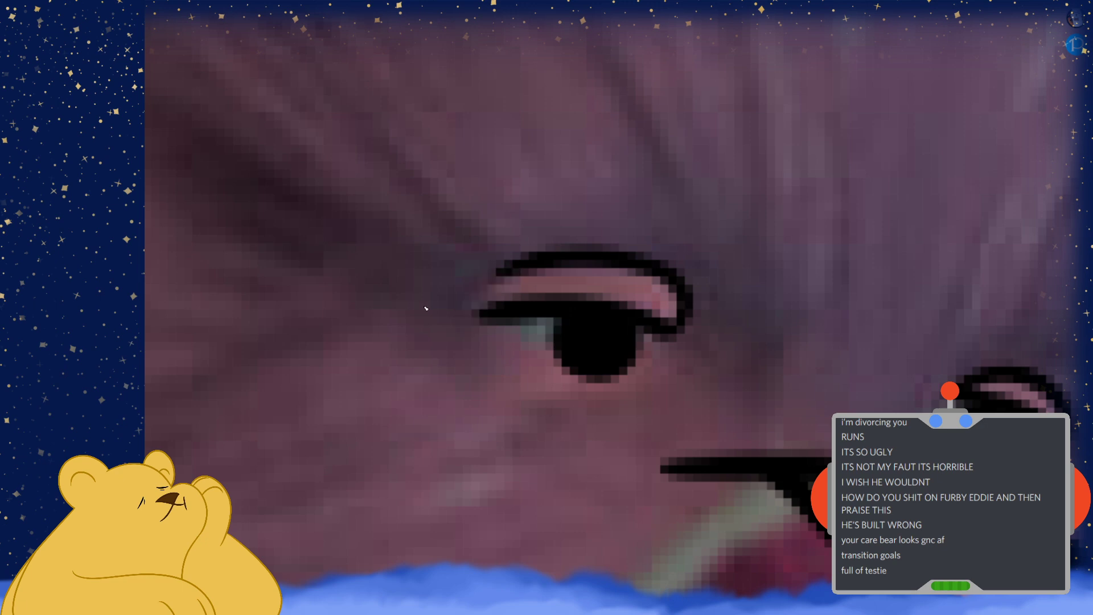
mouse_move(489, 306)
left_mouse_down()
mouse_move(477, 293)
mouse_move(554, 263)
left_mouse_up()
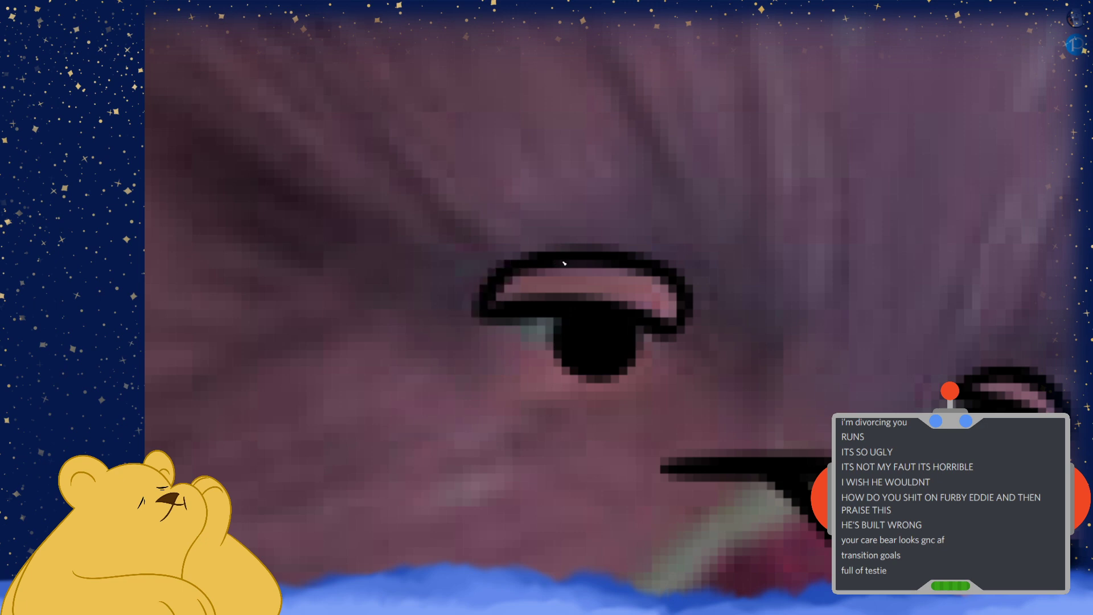
scroll(562, 251, "down", 4)
key("ctrl+comma")
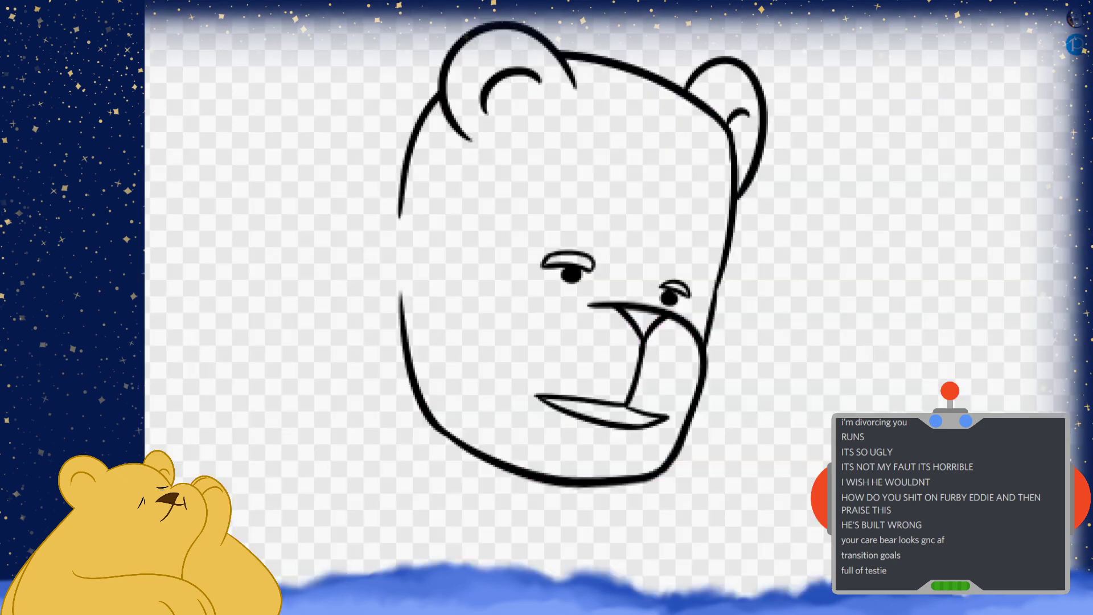
key("ctrl+comma")
key("ctrl+comma")
key("ctrl+comma")
key("ctrl+z")
key("ctrl+z")
key("ctrl+z")
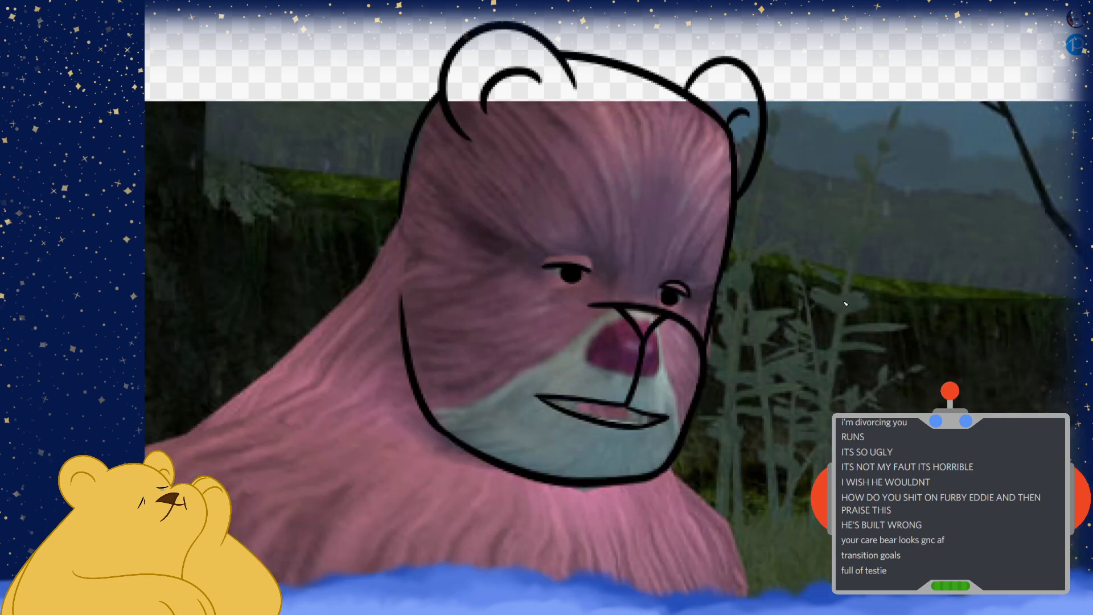
key("ctrl+z")
key("ctrl+comma")
key("ctrl+comma")
Thicken the outline along the bear's right cheek
scroll(729, 298, "up", 5)
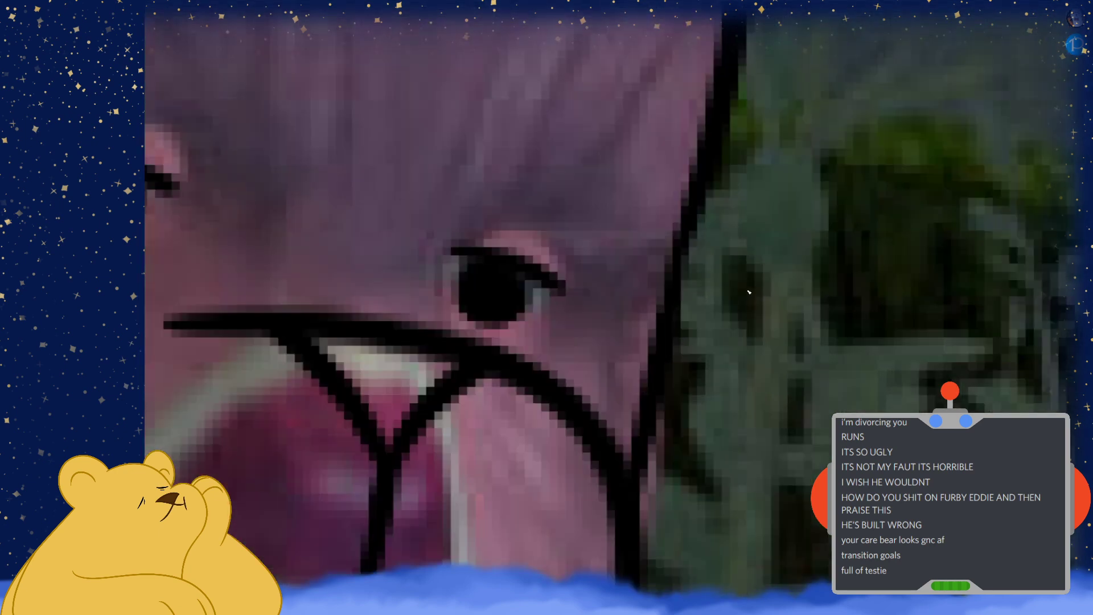
left_click_drag(670, 310, 693, 244)
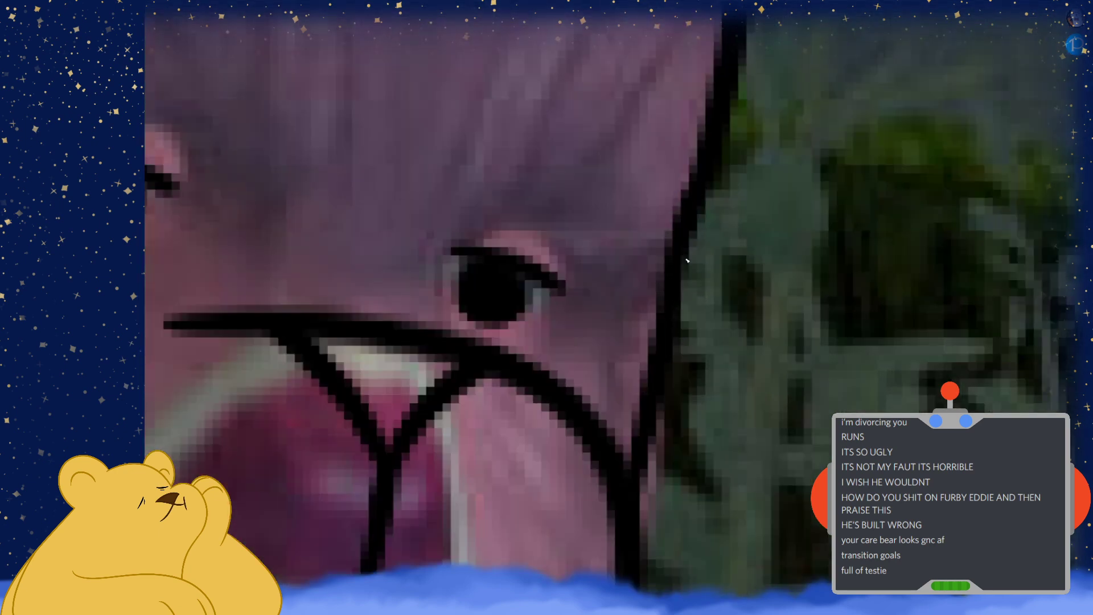
scroll(675, 280, "down", 5)
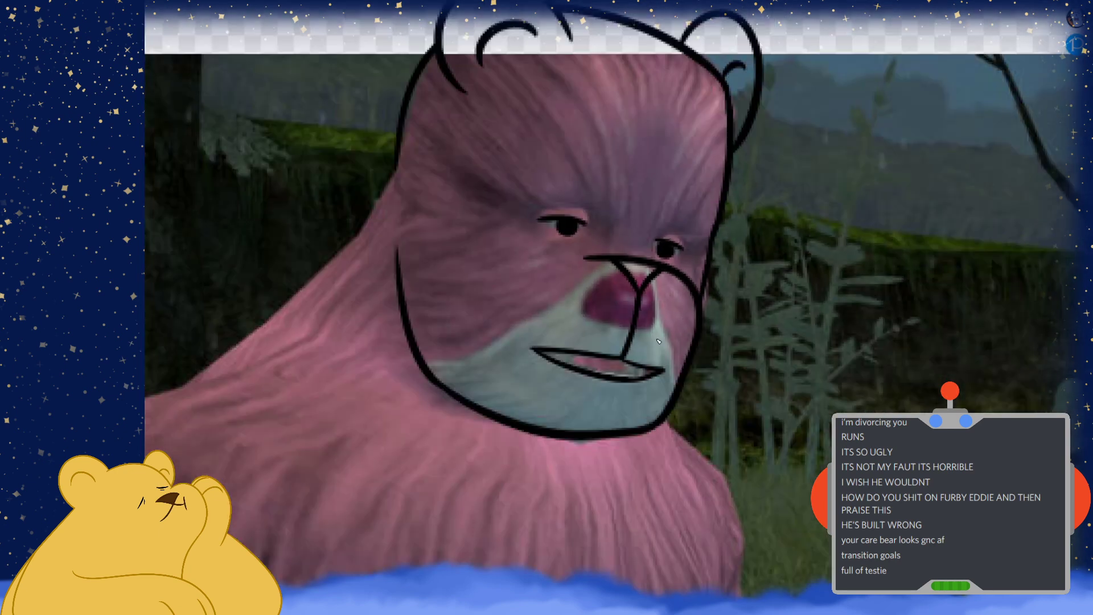
scroll(669, 335, "up", 5)
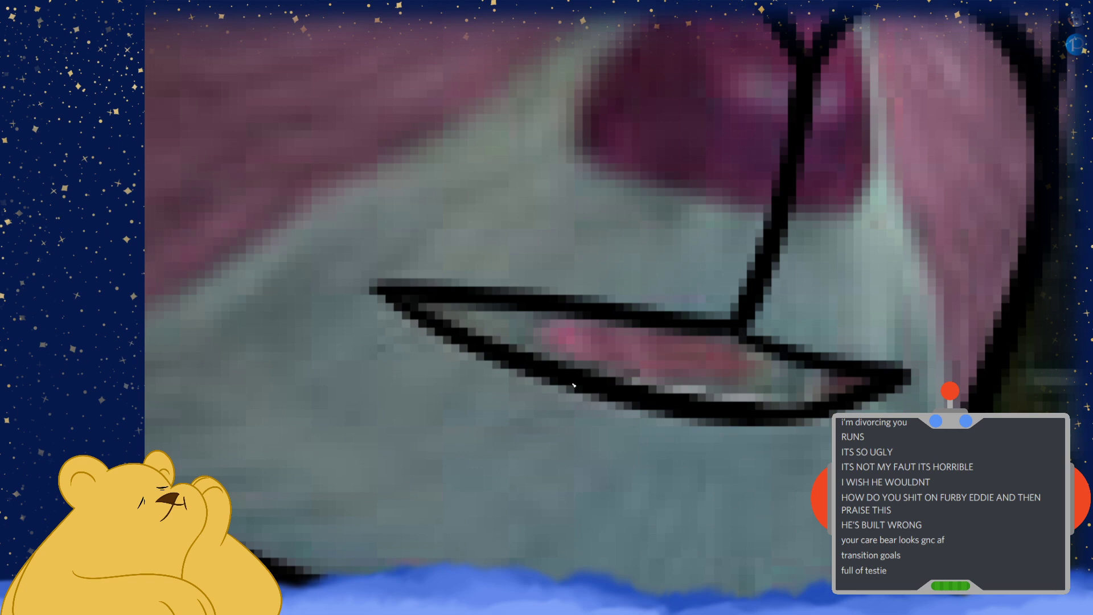
Try pointed teeth on the left and right sides of the mouth
mouse_move(500, 308)
left_mouse_down()
mouse_move(509, 346)
mouse_move(555, 311)
left_mouse_up()
key("ctrl+z")
mouse_move(784, 357)
left_mouse_down()
mouse_move(806, 386)
mouse_move(823, 370)
mouse_move(799, 399)
mouse_move(841, 364)
left_mouse_up()
key("ctrl+z")
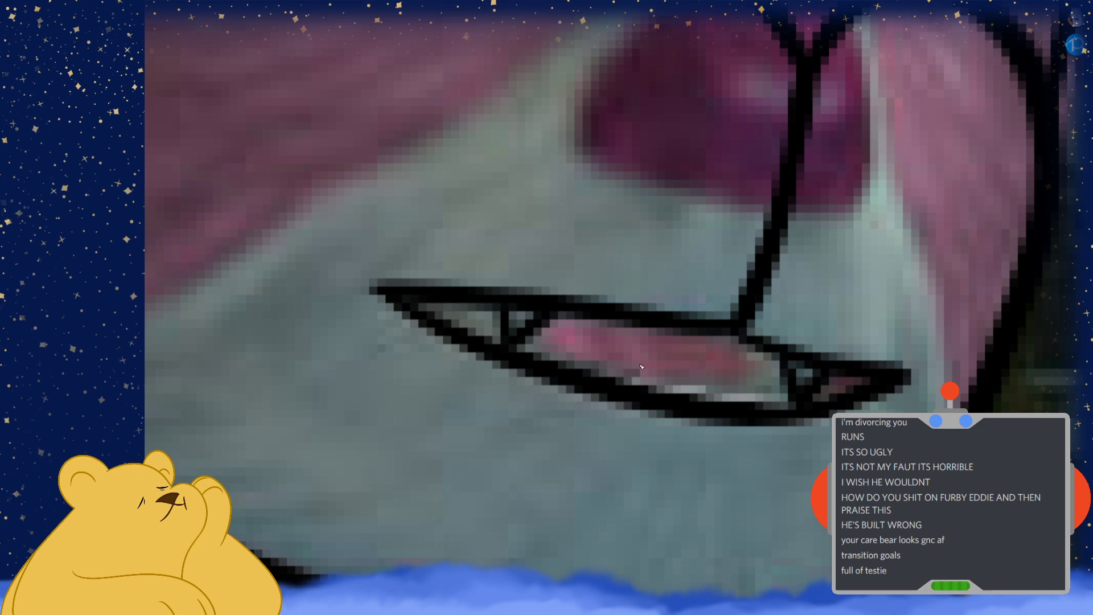
Draw the tongue line along the inside bottom of the mouth, redrawing until it fits
mouse_move(537, 336)
left_mouse_down()
mouse_move(594, 383)
mouse_move(778, 357)
left_mouse_up()
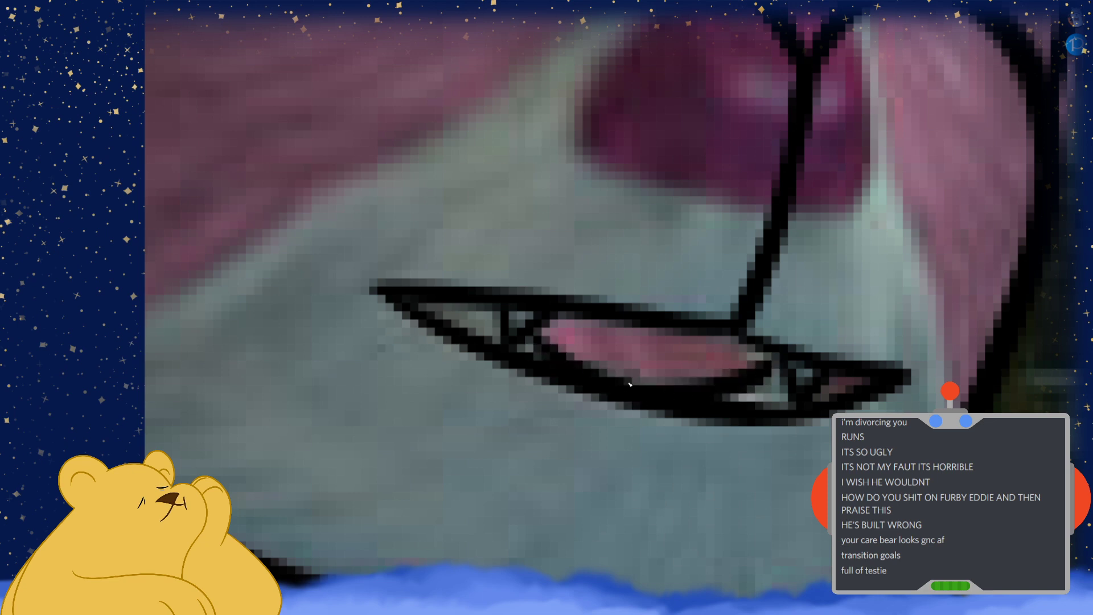
key("ctrl+z")
mouse_move(541, 331)
left_mouse_down()
mouse_move(699, 393)
mouse_move(779, 345)
left_mouse_up()
key("ctrl+z")
mouse_move(550, 330)
left_mouse_down()
mouse_move(577, 367)
mouse_move(779, 354)
left_mouse_up()
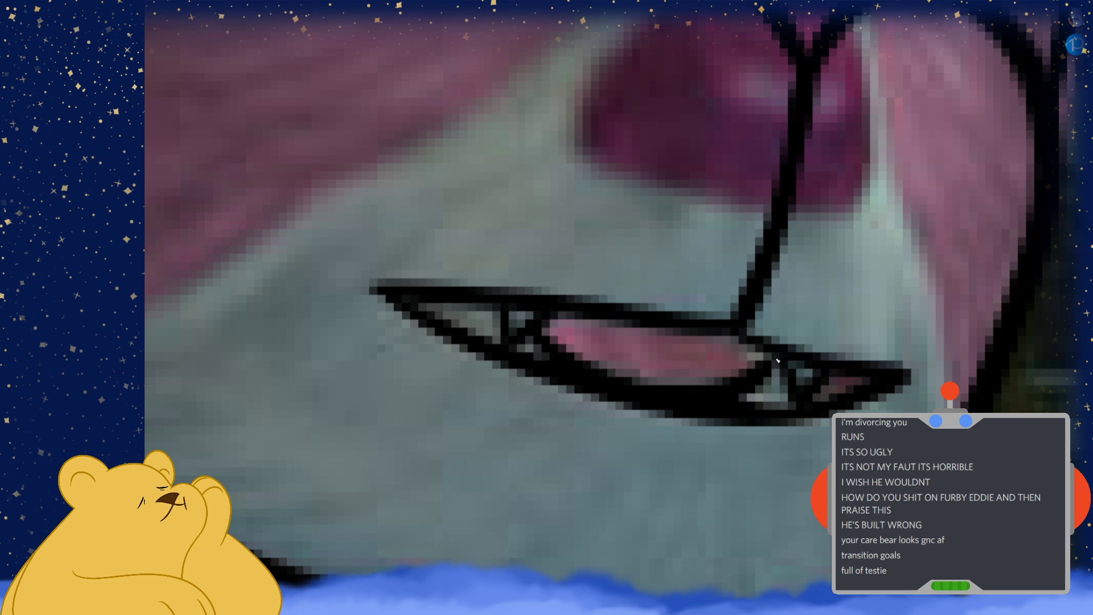
scroll(692, 403, "down", 5)
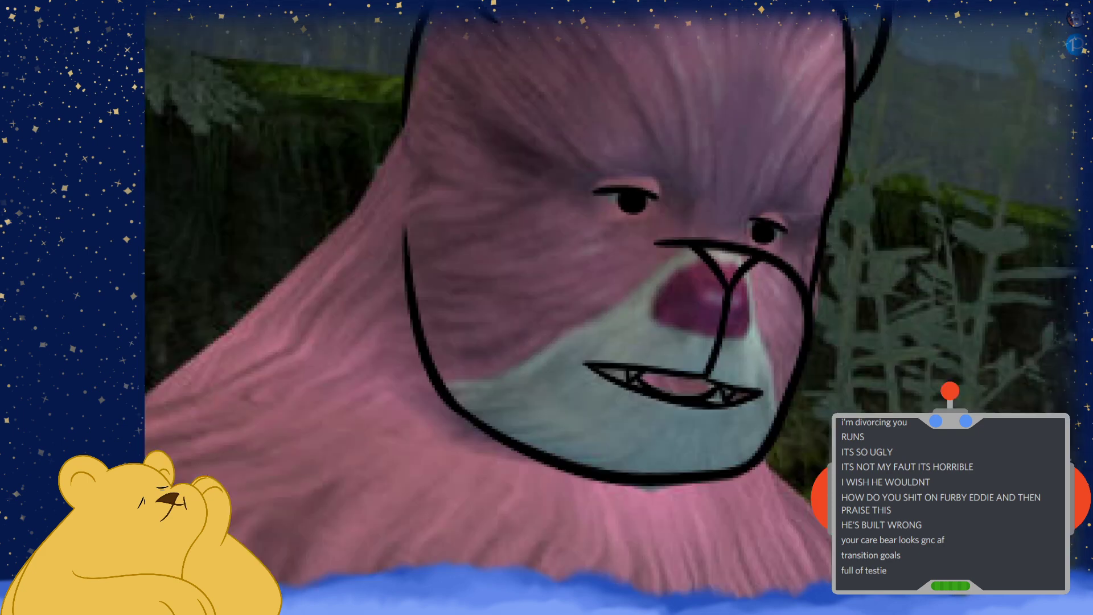
scroll(739, 400, "down", 2)
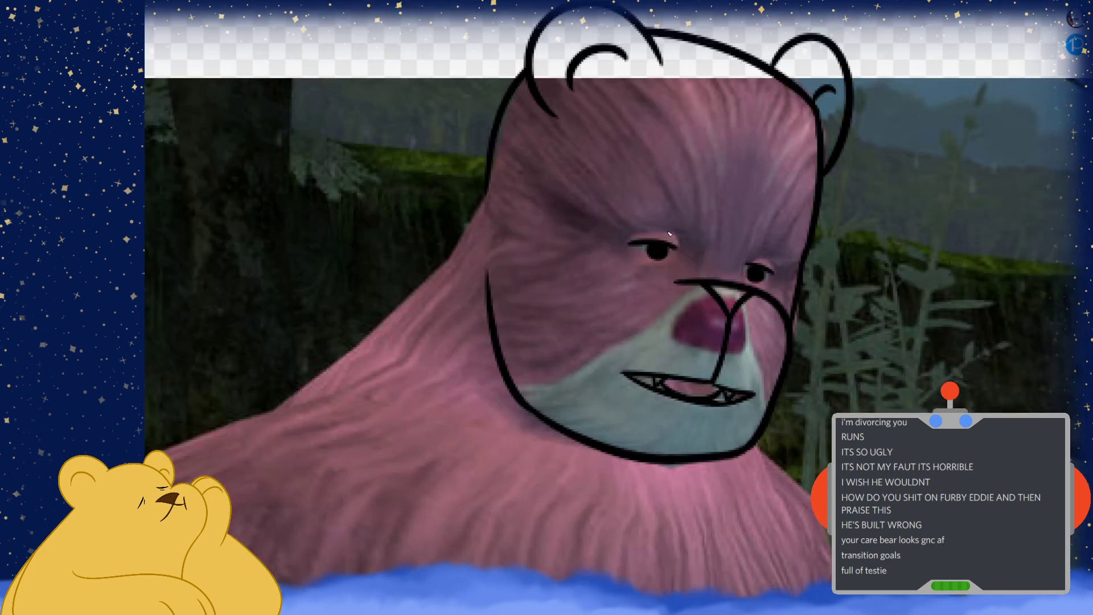
scroll(669, 232, "down", 3)
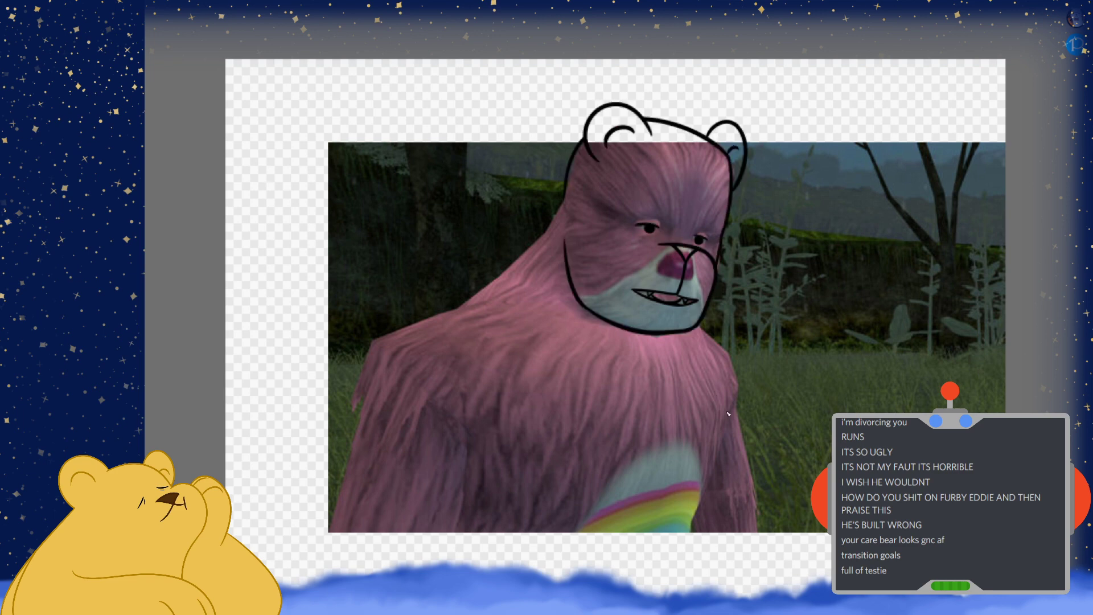
scroll(717, 397, "up", 4)
Draw a smooth right side outline from the jaw down to the shoulder
mouse_move(662, 225)
left_mouse_down()
mouse_move(729, 295)
mouse_move(749, 411)
left_mouse_up()
key("ctrl+z")
mouse_move(660, 226)
left_mouse_down()
mouse_move(715, 294)
mouse_move(733, 401)
left_mouse_up()
key("ctrl+z")
mouse_move(662, 227)
left_mouse_down()
mouse_move(721, 293)
mouse_move(739, 385)
left_mouse_up()
key("ctrl+z")
mouse_move(661, 227)
left_mouse_down()
mouse_move(711, 272)
mouse_move(734, 390)
left_mouse_up()
key("ctrl+z")
mouse_move(662, 226)
left_mouse_down()
mouse_move(724, 293)
mouse_move(738, 397)
left_mouse_up()
Continue the right body outline down to the canvas bottom
scroll(737, 309, "down", 4)
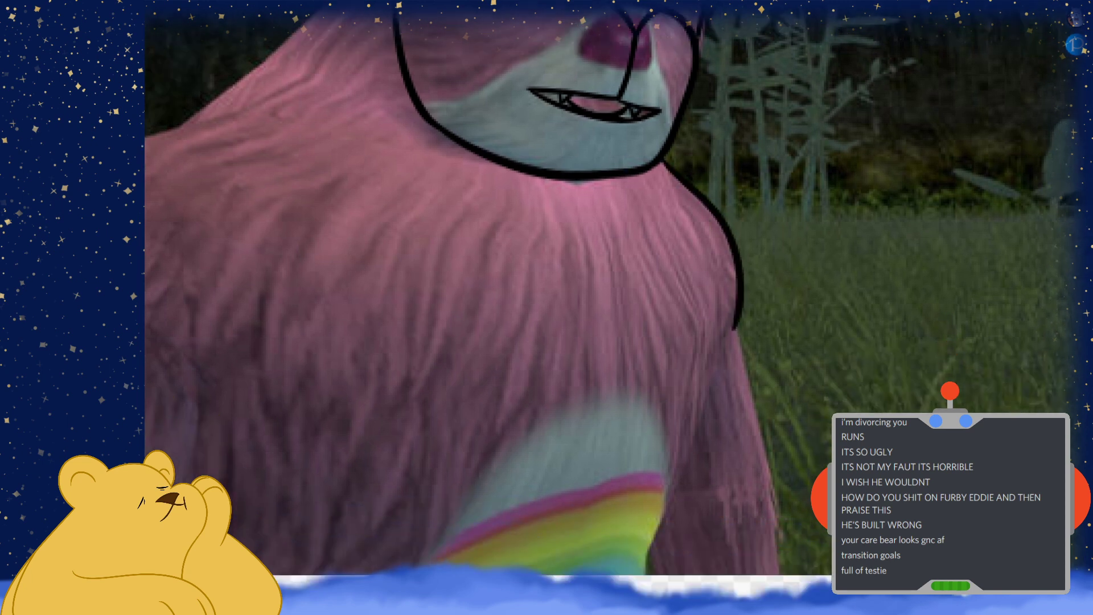
mouse_move(735, 287)
left_mouse_down()
mouse_move(771, 420)
mouse_move(783, 559)
left_mouse_up()
key("ctrl+z")
left_click_drag(734, 287, 771, 428)
left_click_drag(777, 507, 772, 555)
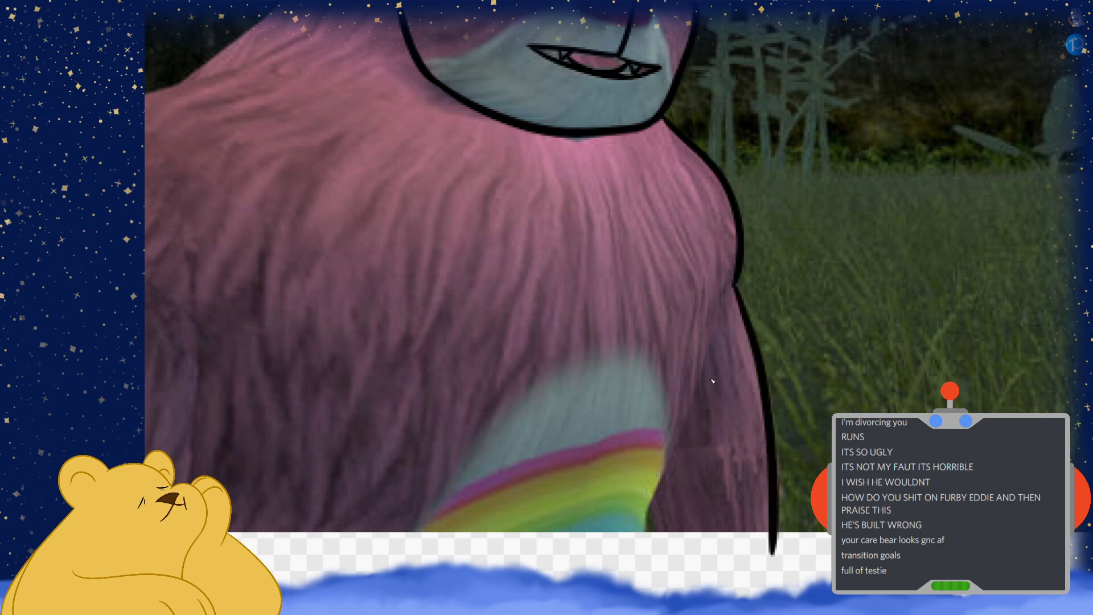
scroll(713, 380, "down", 2)
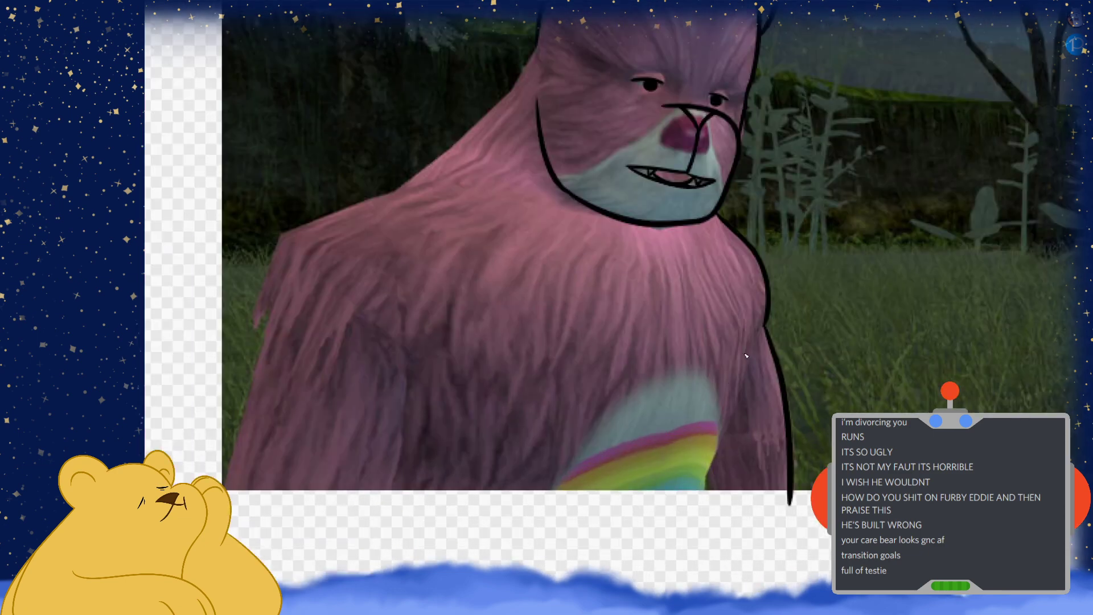
Draw the inner line of the bear's right arm in two short strokes
left_click_drag(759, 336, 707, 488)
key("ctrl+z")
mouse_move(754, 329)
left_mouse_down()
mouse_move(747, 381)
mouse_move(702, 476)
left_mouse_up()
key("ctrl+z")
left_click_drag(752, 327, 737, 385)
left_click_drag(714, 459, 705, 519)
key("ctrl+z")
left_click_drag(707, 469, 705, 510)
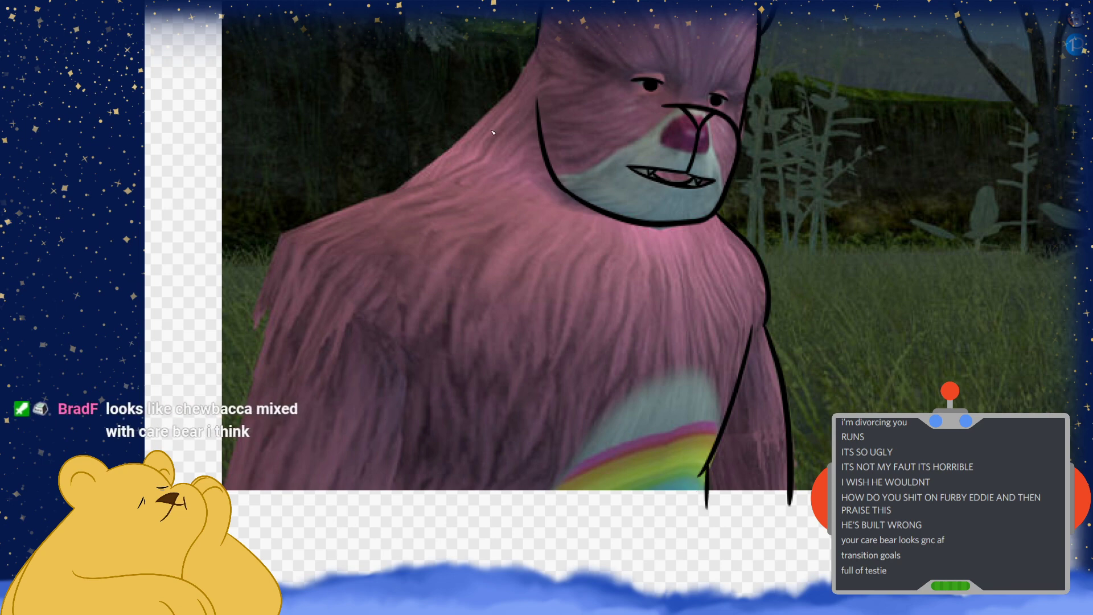
scroll(609, 323, "down", 1)
scroll(425, 171, "up", 2)
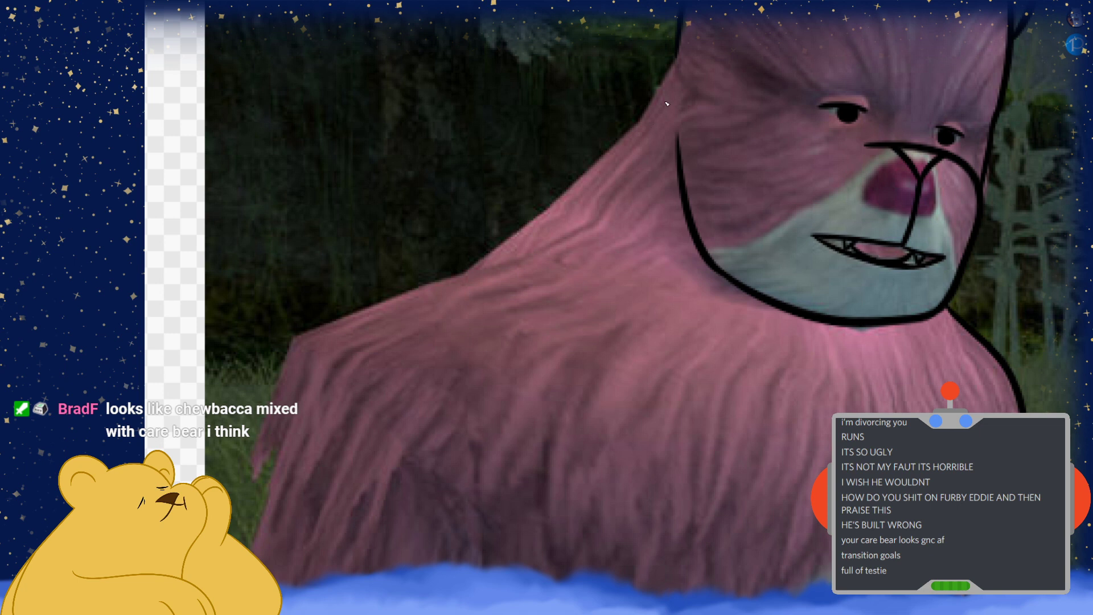
Trace the back outline from the head and the left shoulder curve from the neck
mouse_move(677, 51)
left_mouse_down()
mouse_move(516, 236)
mouse_move(402, 291)
left_mouse_up()
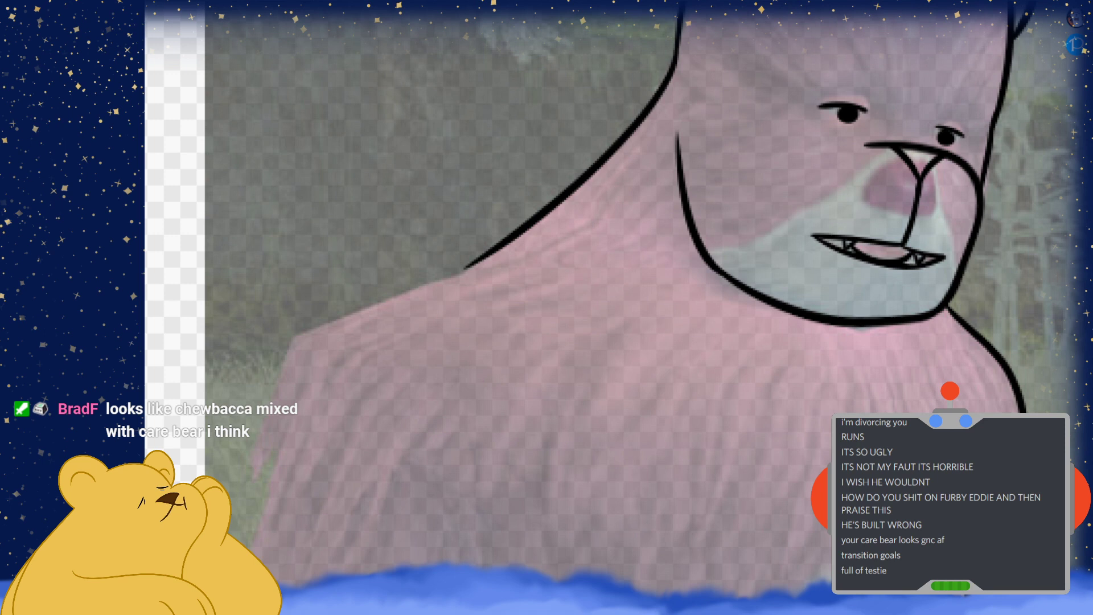
scroll(843, 361, "down", 2)
scroll(472, 375, "up", 2)
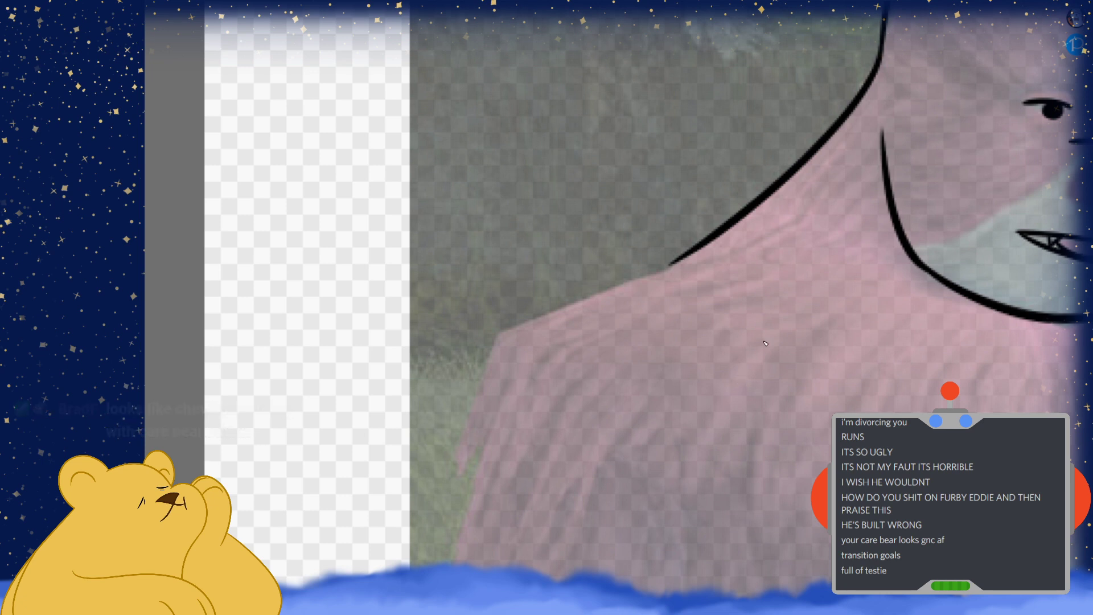
mouse_move(690, 256)
left_mouse_down()
mouse_move(502, 365)
mouse_move(495, 420)
left_mouse_up()
key("ctrl+z")
mouse_move(707, 244)
left_mouse_down()
mouse_move(491, 365)
mouse_move(473, 458)
left_mouse_up()
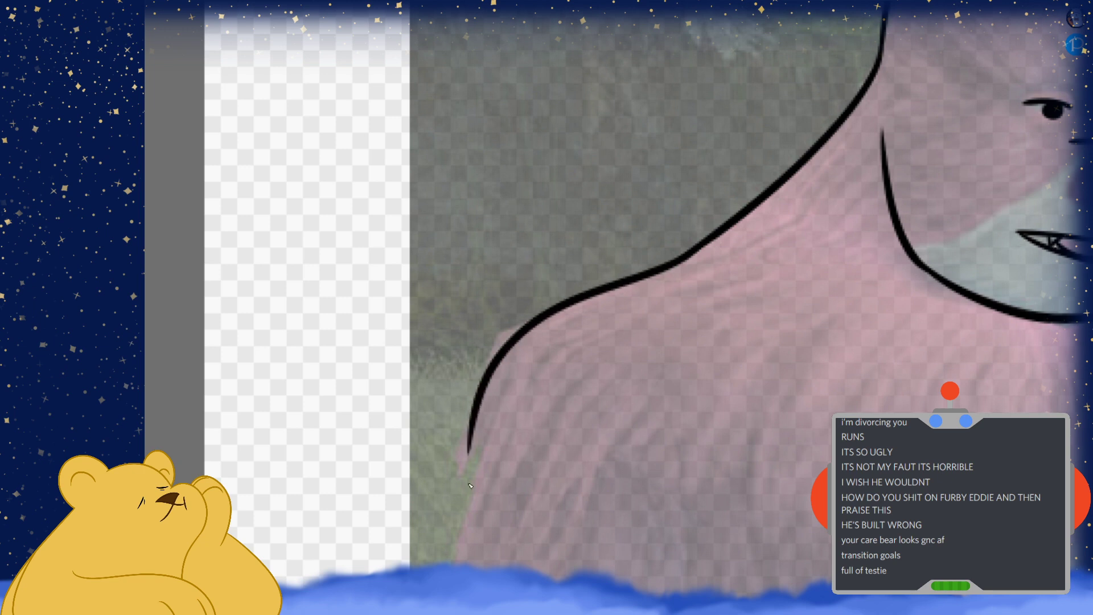
left_click_drag(469, 453, 496, 411)
key("ctrl+z")
left_click_drag(469, 453, 489, 427)
key("ctrl+z")
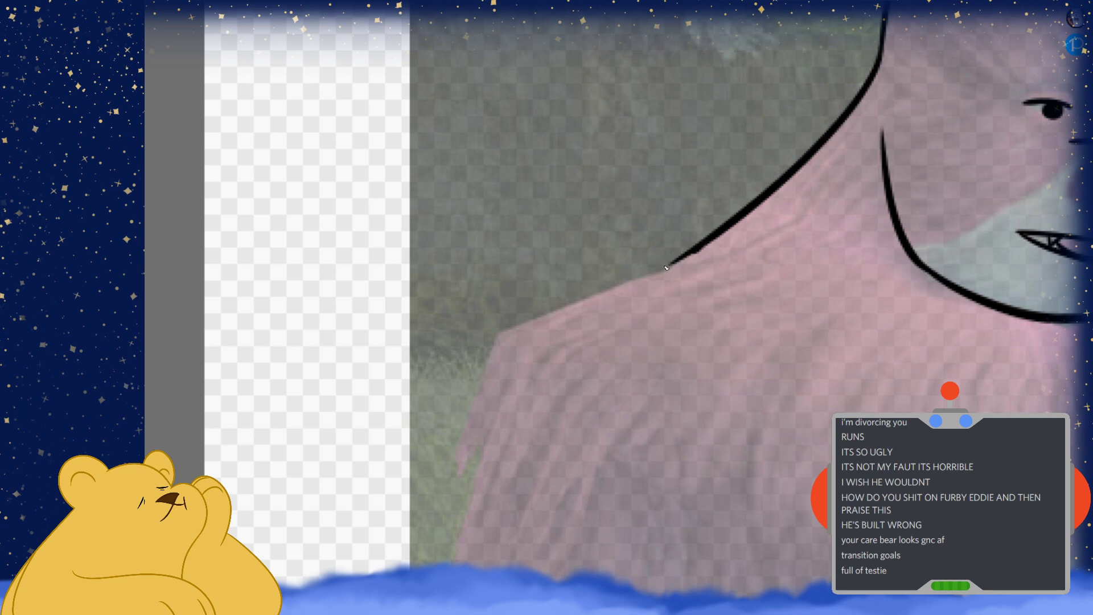
left_click_drag(666, 267, 464, 529)
Draw the left arm's outline down the body toward the canvas bottom
scroll(404, 432, "down", 3)
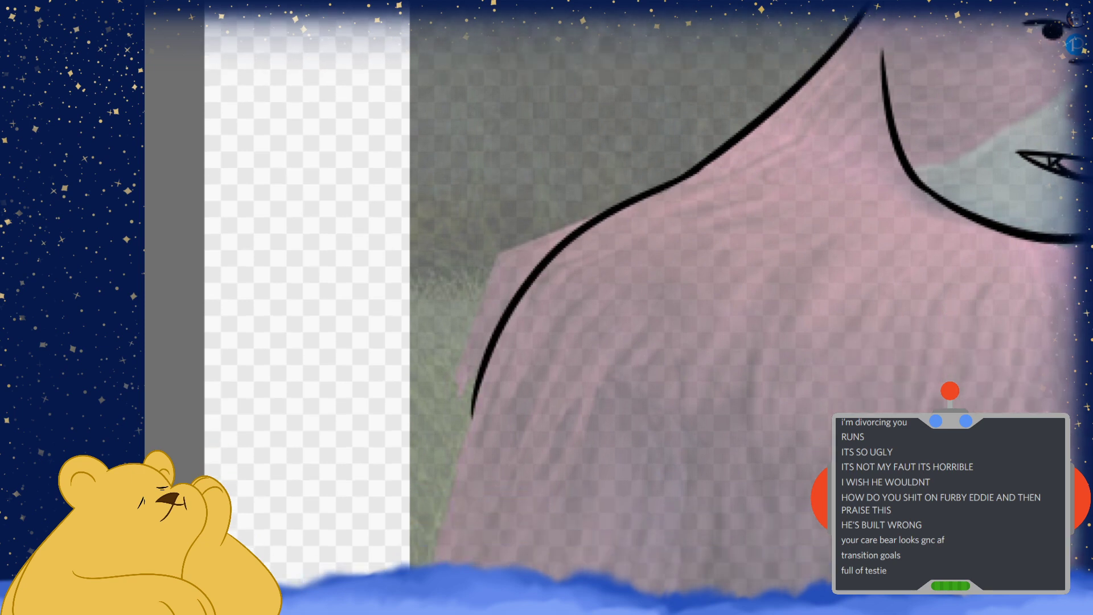
scroll(807, 368, "down", 2)
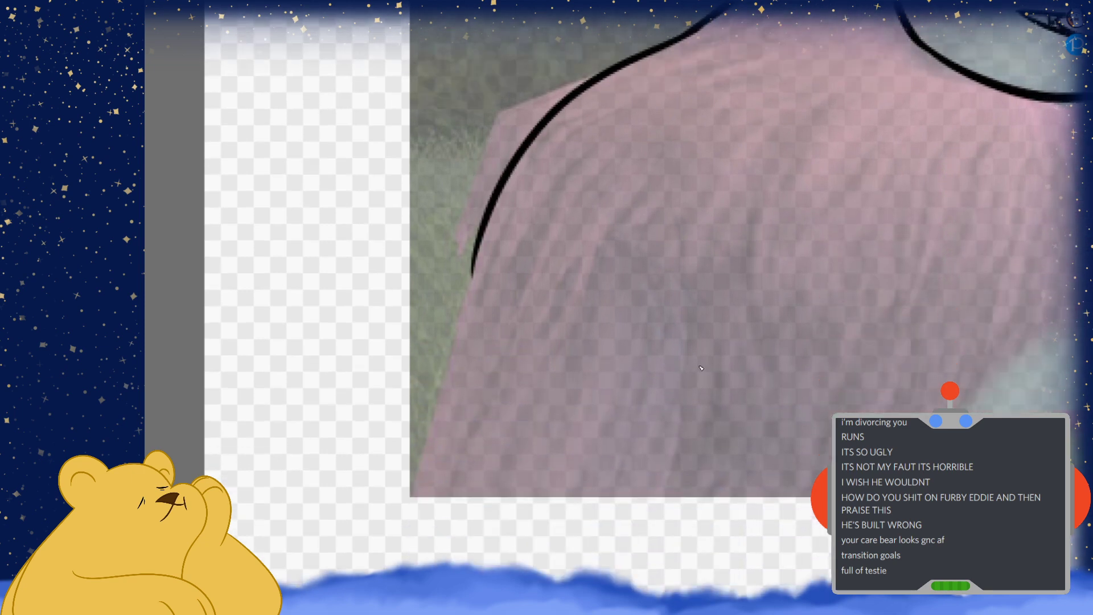
left_click_drag(477, 259, 408, 520)
key("ctrl+z")
mouse_move(478, 245)
left_mouse_down()
mouse_move(411, 485)
mouse_move(405, 551)
left_mouse_up()
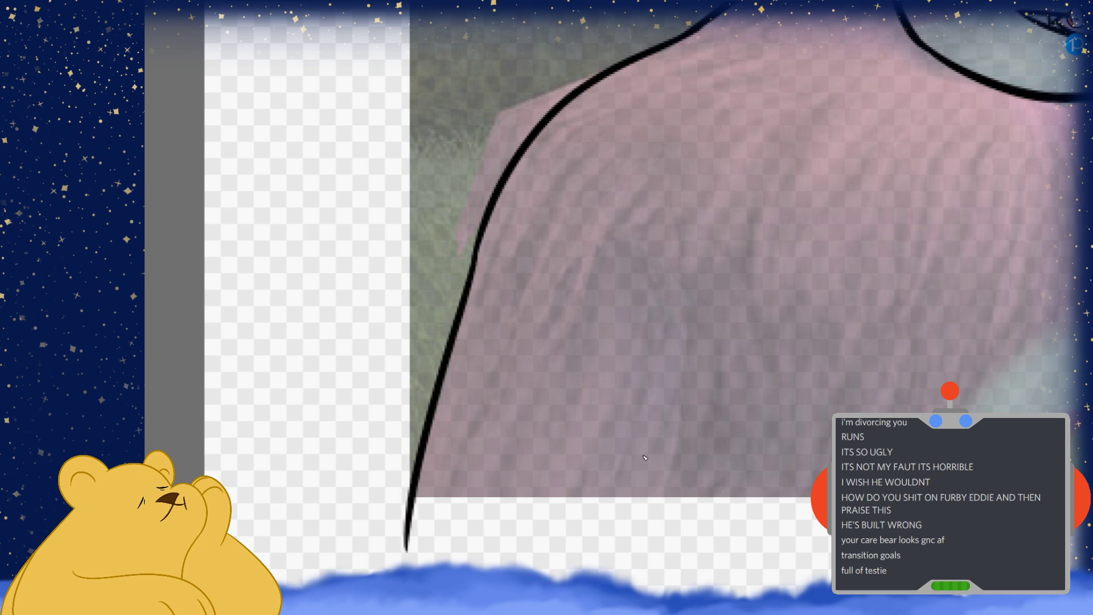
scroll(682, 382, "down", 5)
scroll(631, 273, "up", 3)
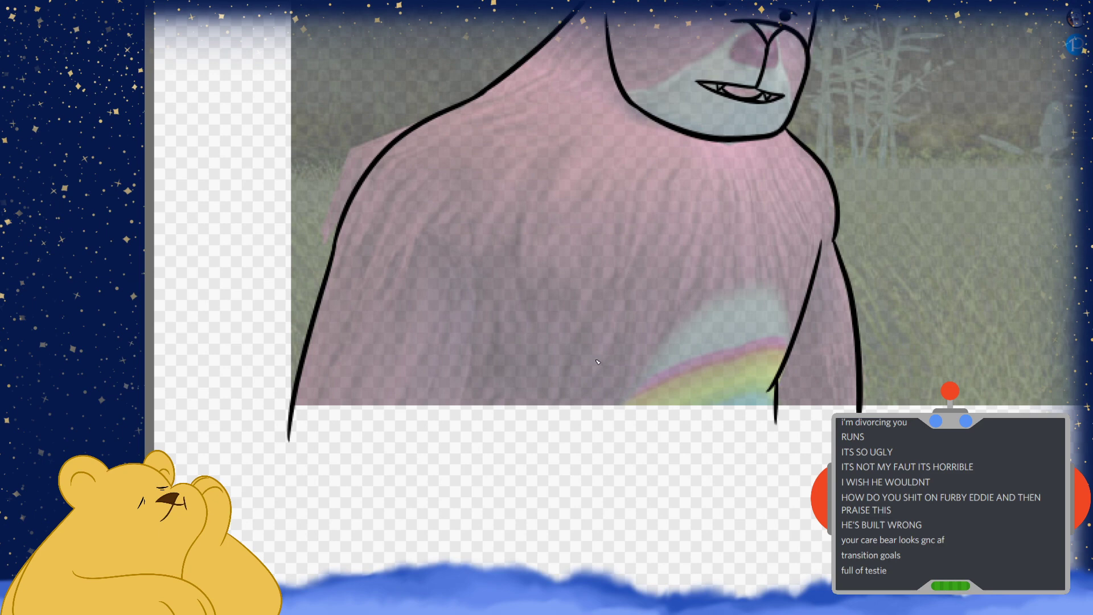
left_click_drag(479, 271, 441, 464)
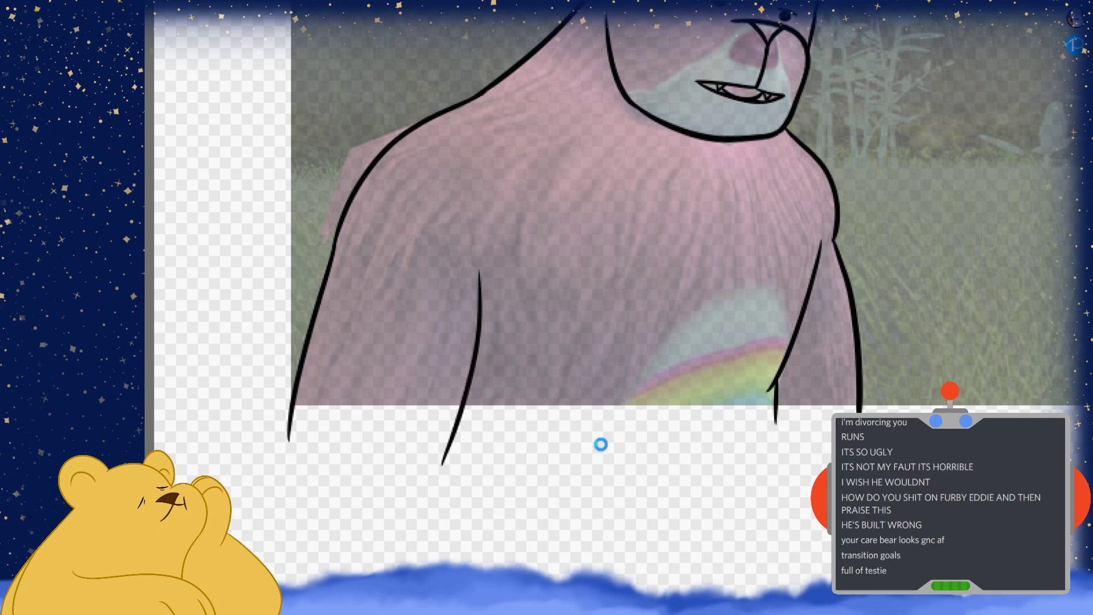
scroll(601, 447, "down", 5)
scroll(606, 455, "up", 2)
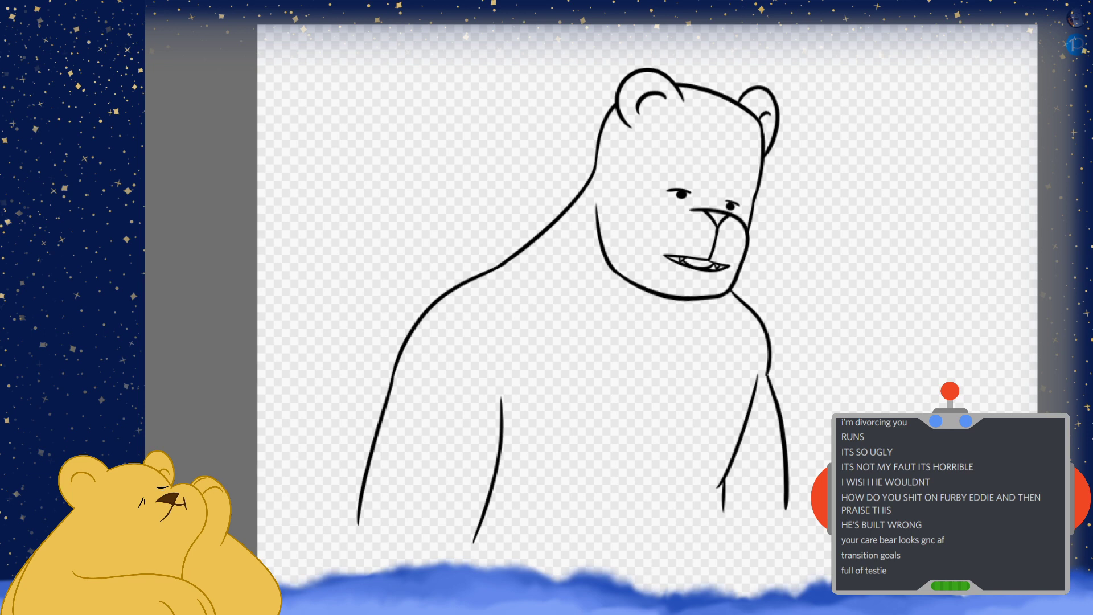
Zoom in and thicken the right arm line just below the joint
scroll(783, 384, "up", 6)
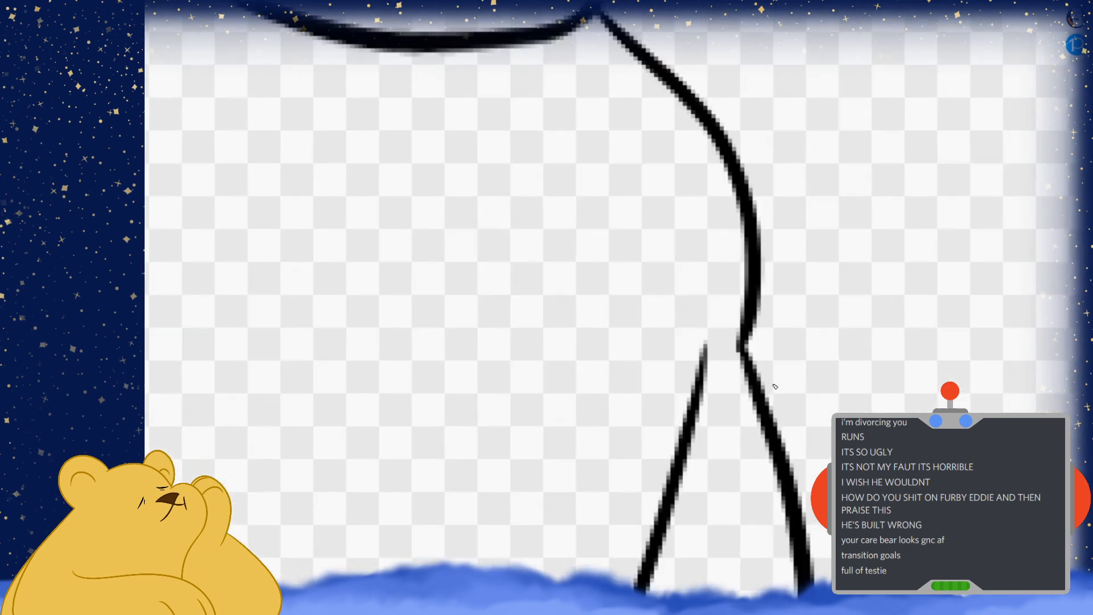
left_click_drag(733, 318, 732, 362)
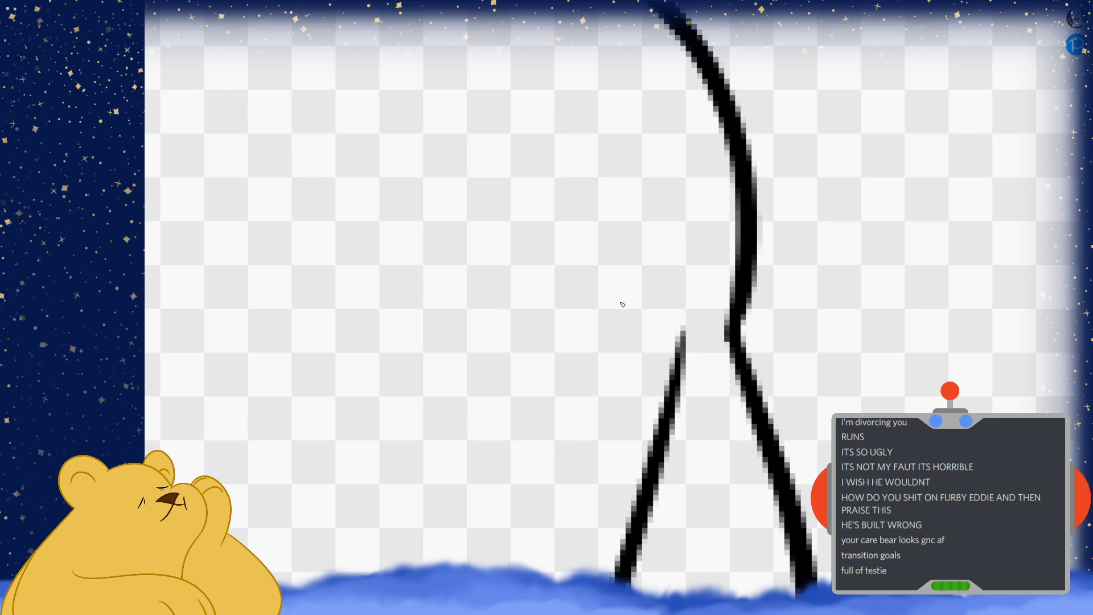
scroll(986, 284, "down", 6)
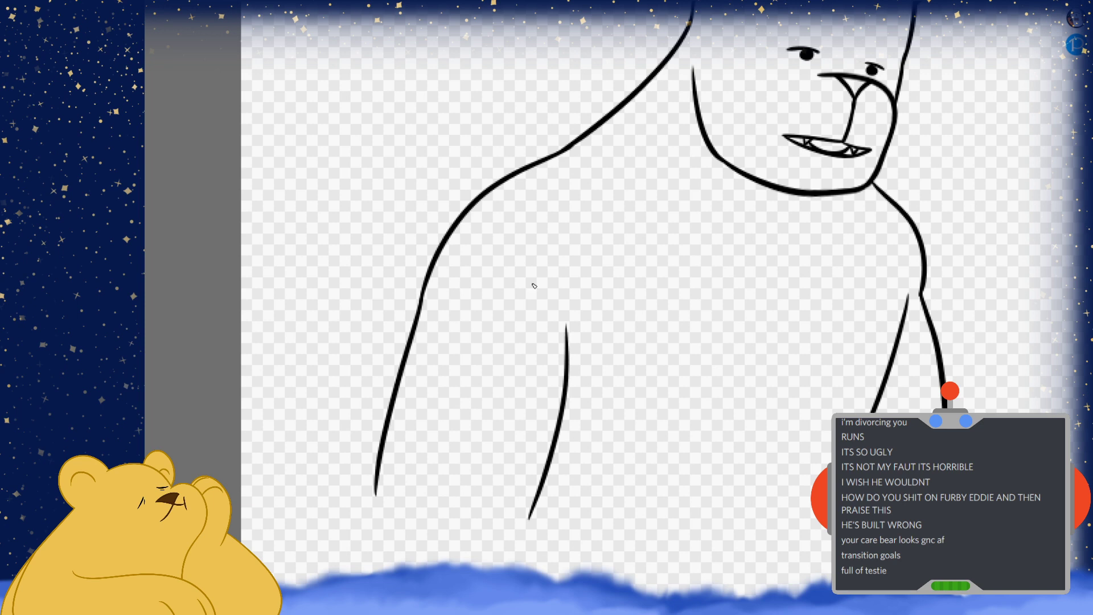
scroll(533, 414, "down", 4)
scroll(612, 376, "up", 3)
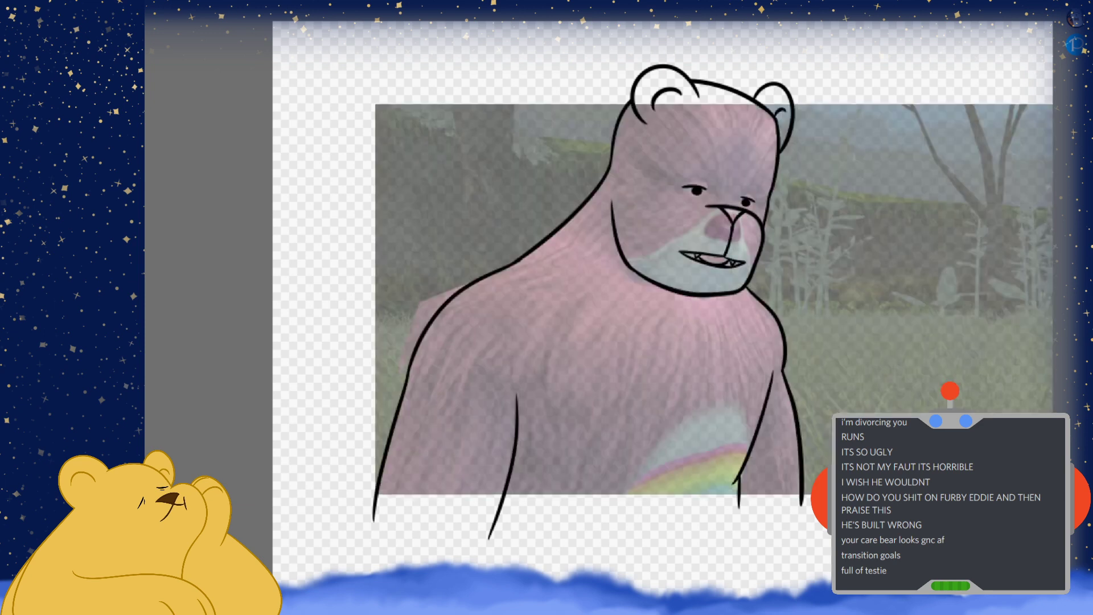
scroll(620, 340, "down", 3)
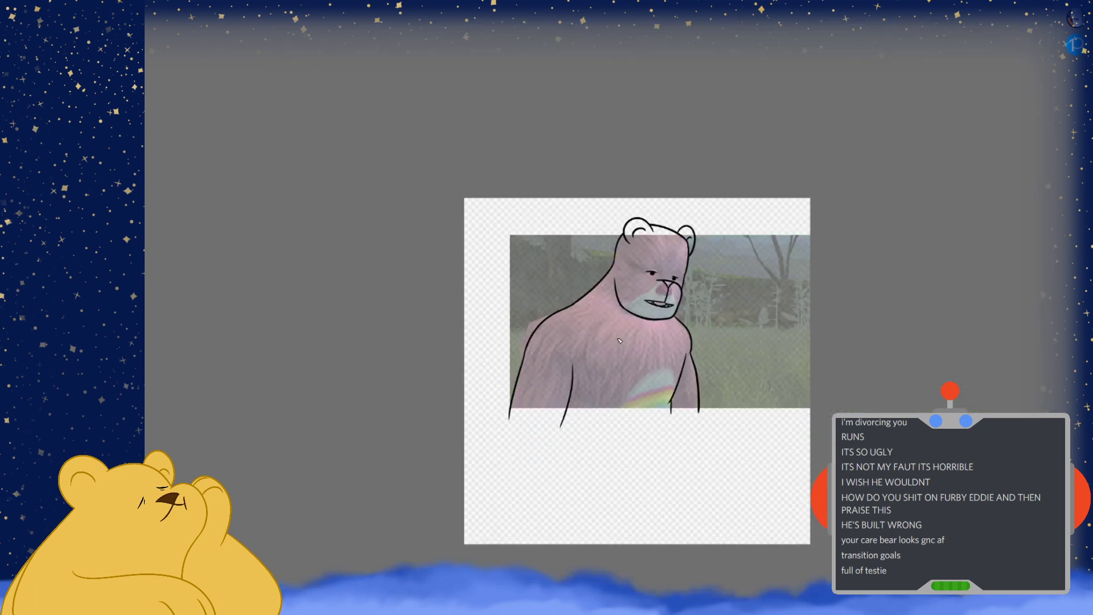
scroll(630, 415, "up", 2)
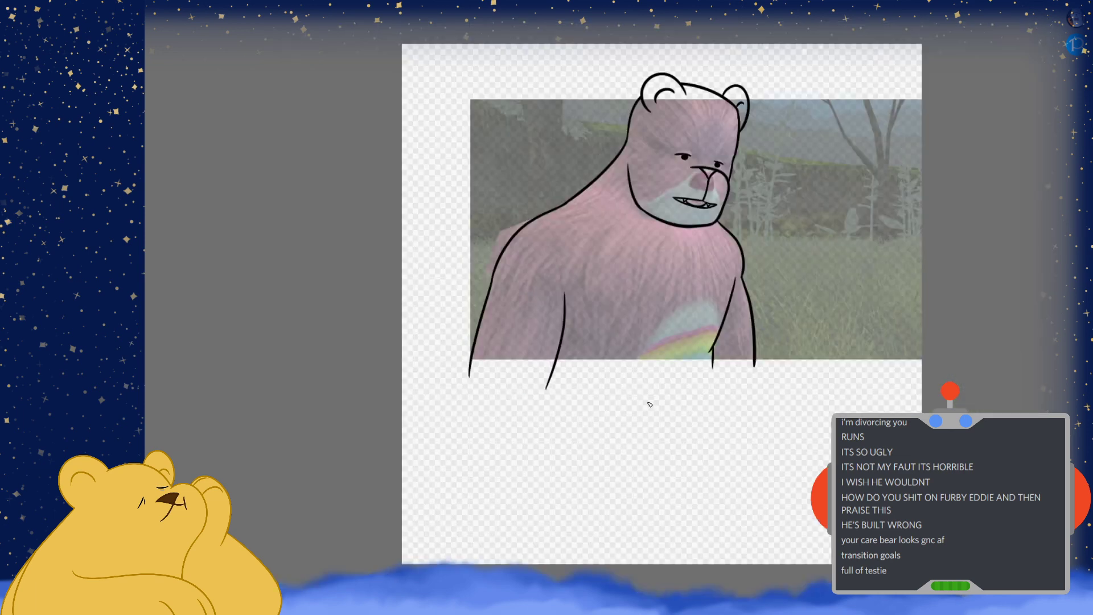
scroll(676, 373, "up", 5)
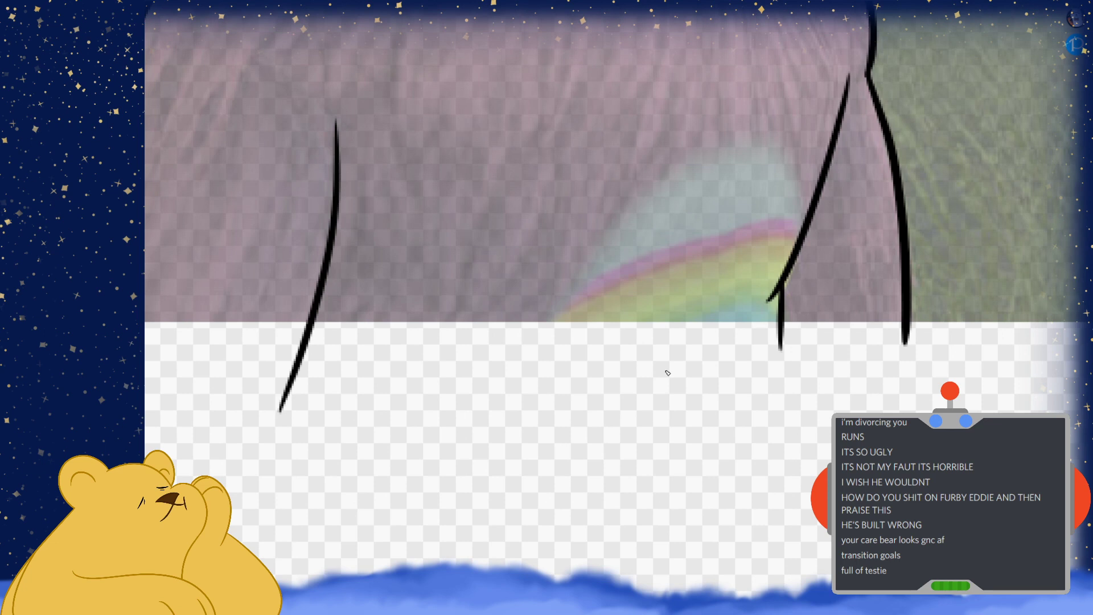
Extend the right arm's lines downward below the reference photo, redrawing until they sit right
left_click_drag(784, 298, 786, 456)
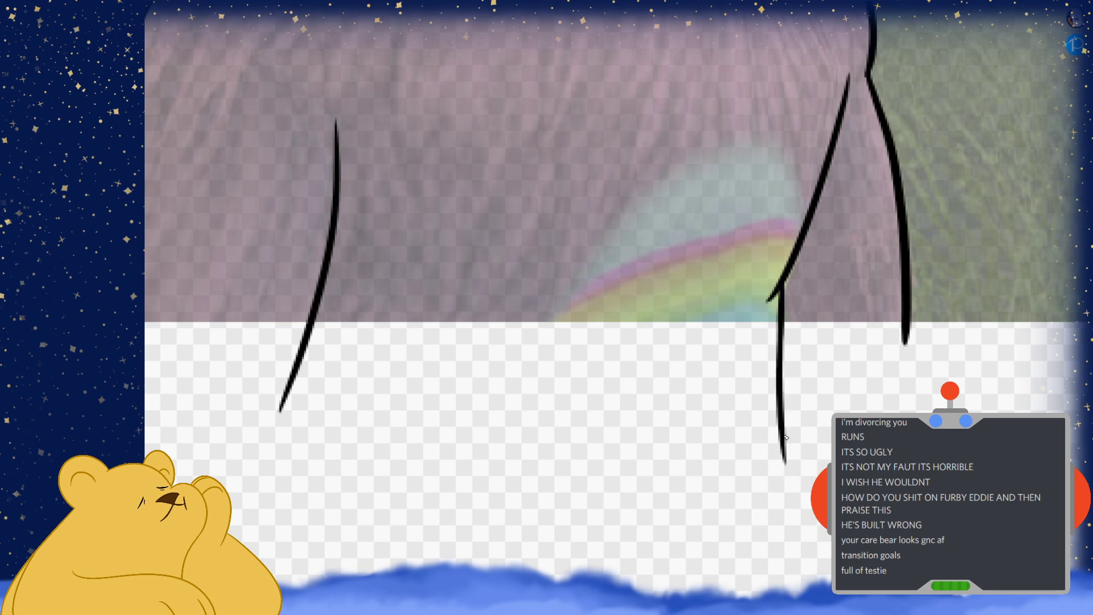
key("ctrl+z")
left_click_drag(778, 300, 781, 478)
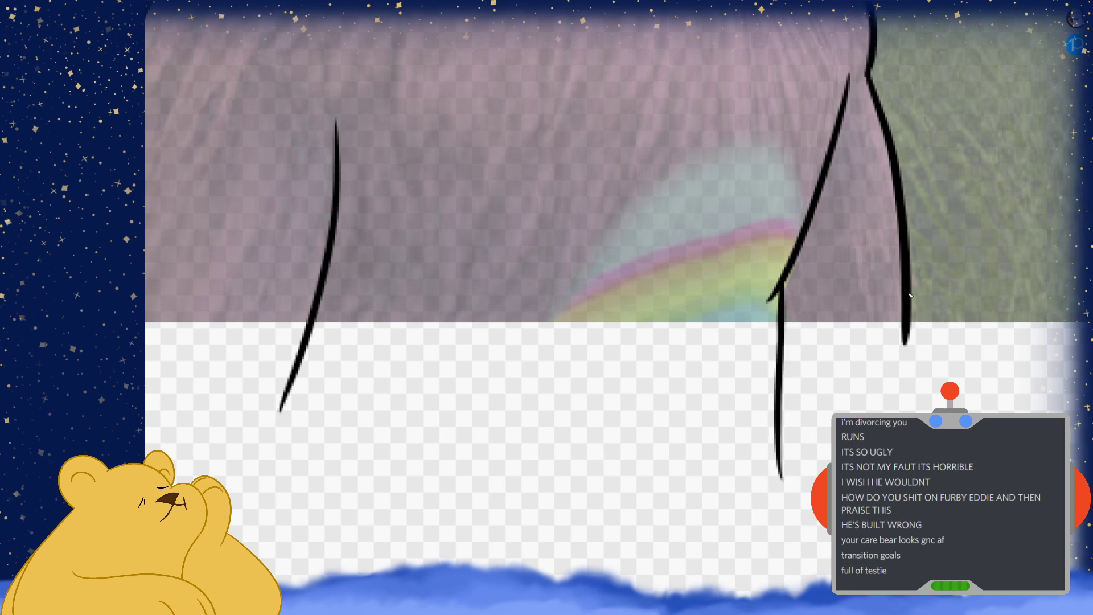
left_click_drag(909, 322, 899, 422)
key("ctrl+z")
left_click_drag(911, 291, 901, 421)
key("ctrl+z")
left_click_drag(910, 291, 902, 413)
key("ctrl+z")
left_click_drag(910, 315, 905, 414)
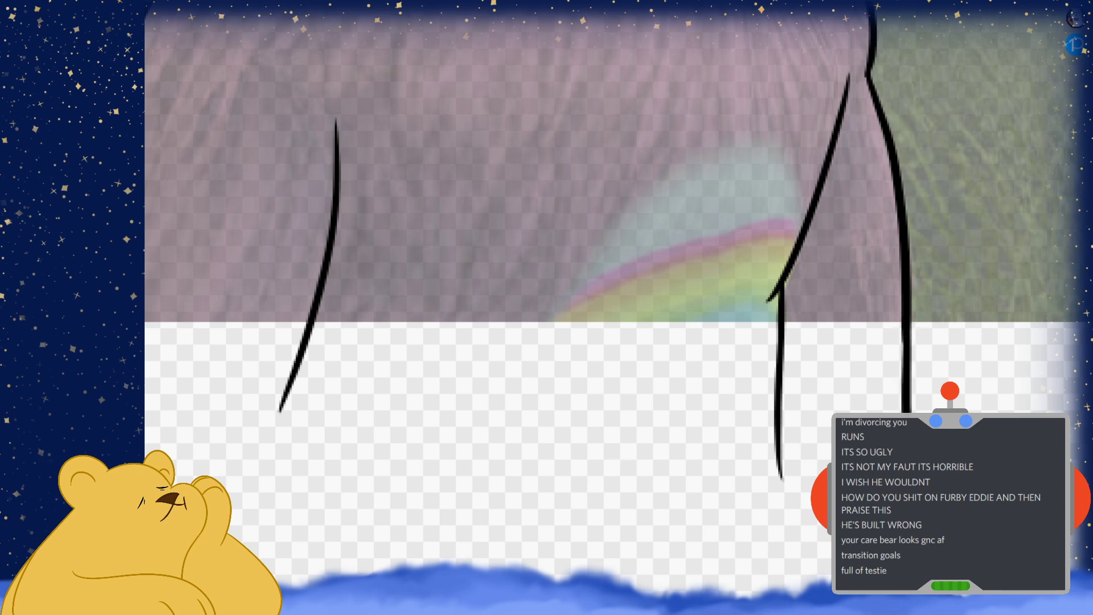
scroll(896, 483, "down", 3)
scroll(393, 490, "down", 1)
scroll(752, 476, "up", 2)
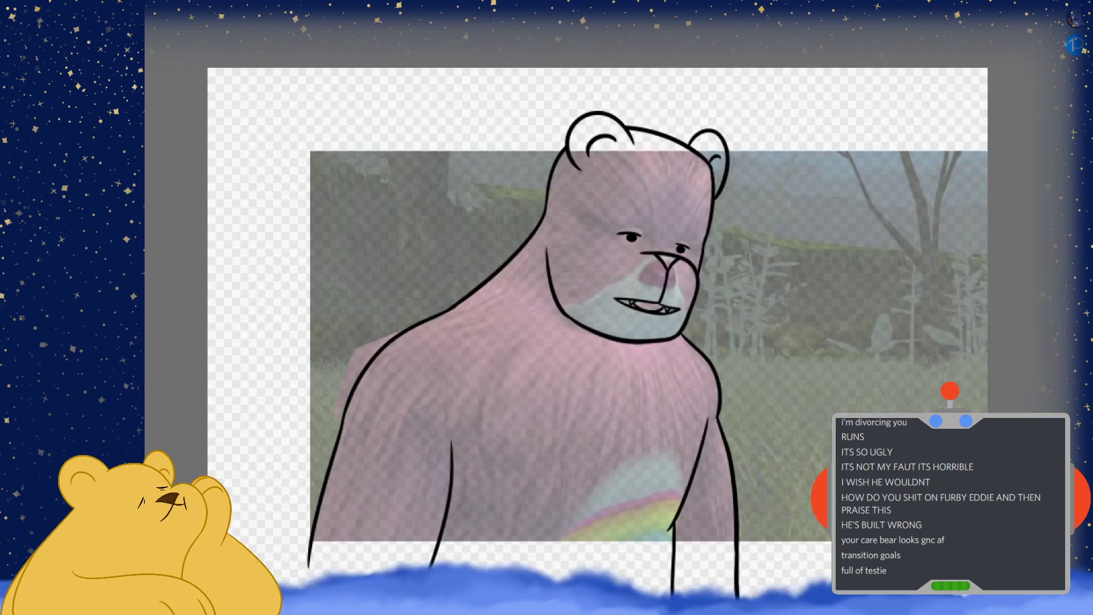
scroll(485, 71, "down", 1)
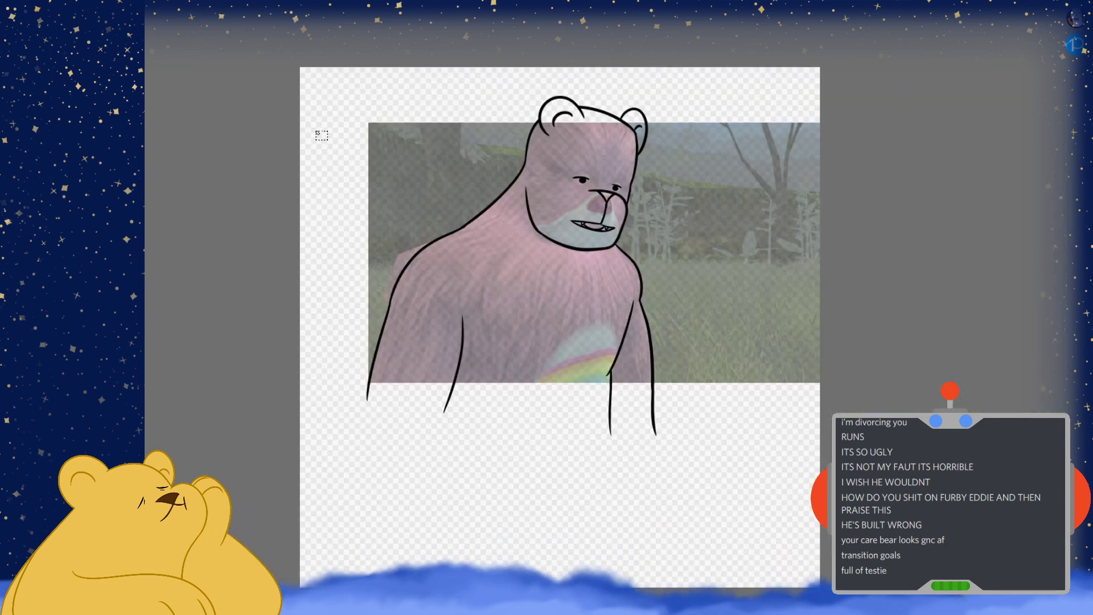
Select a rectangle around the bear and crop the canvas to it
mouse_move(337, 79)
left_mouse_down()
mouse_move(684, 405)
mouse_move(709, 445)
mouse_move(706, 411)
mouse_move(705, 429)
left_mouse_up()
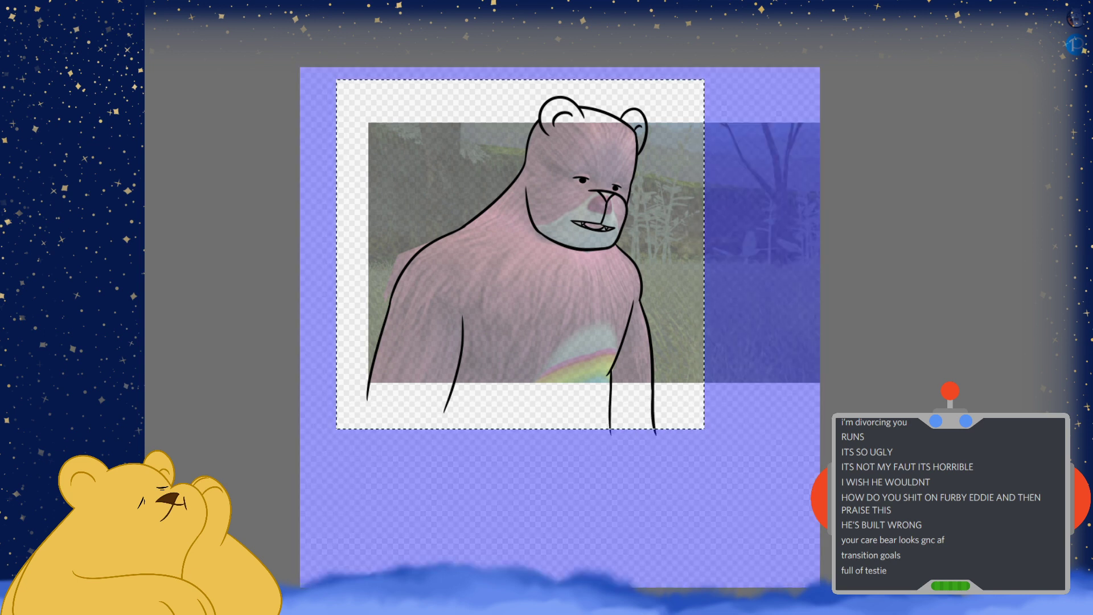
key("ctrl+z")
key("ctrl+z")
key("ctrl+z")
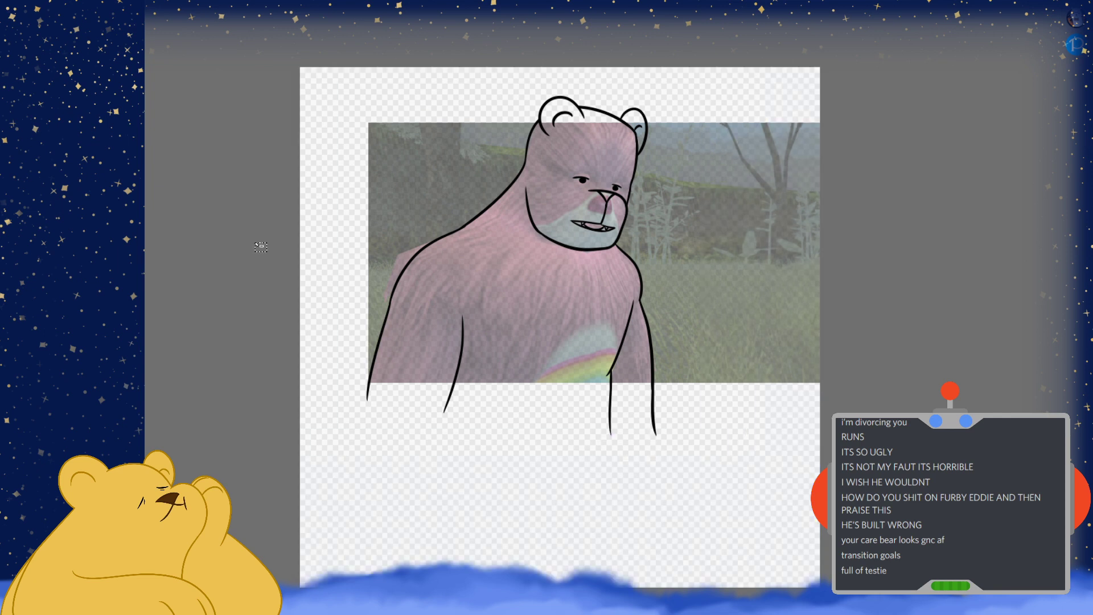
left_click_drag(325, 75, 676, 420)
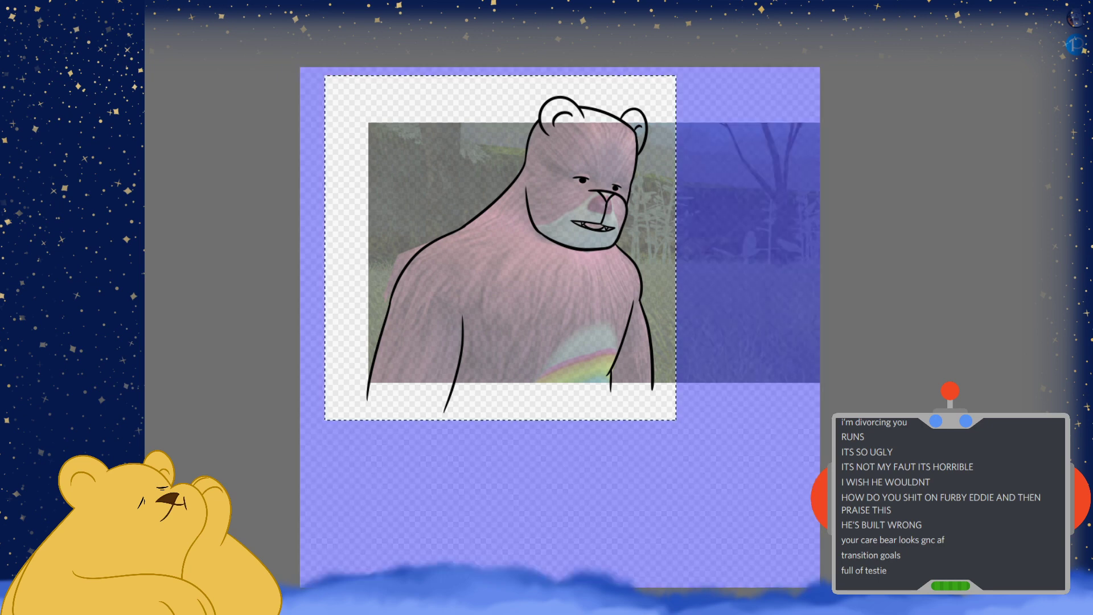
left_click(600, 309)
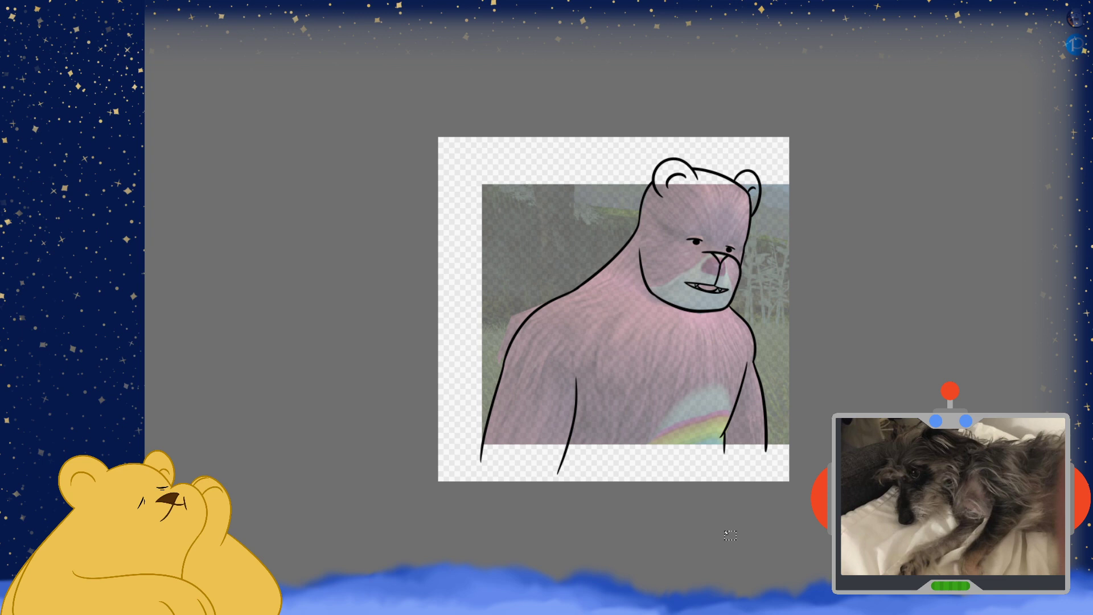
Lengthen the right inner arm line toward the canvas's bottom edge
scroll(715, 527, "up", 1)
scroll(637, 482, "up", 1)
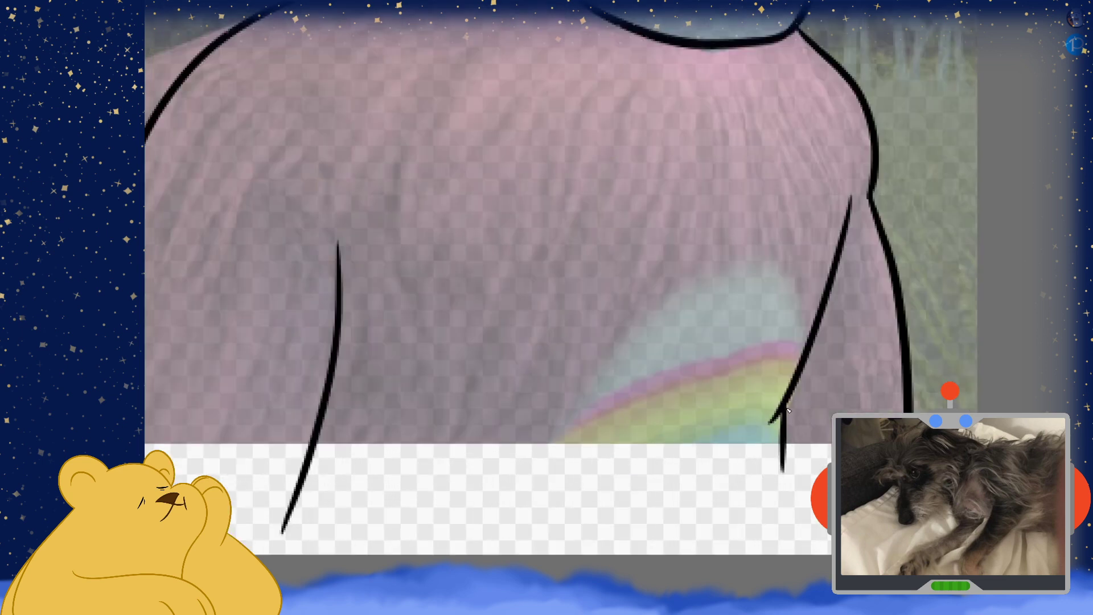
left_click_drag(782, 450, 779, 517)
key("ctrl+z")
left_click_drag(786, 420, 784, 552)
key("ctrl+z")
left_click_drag(782, 480, 770, 538)
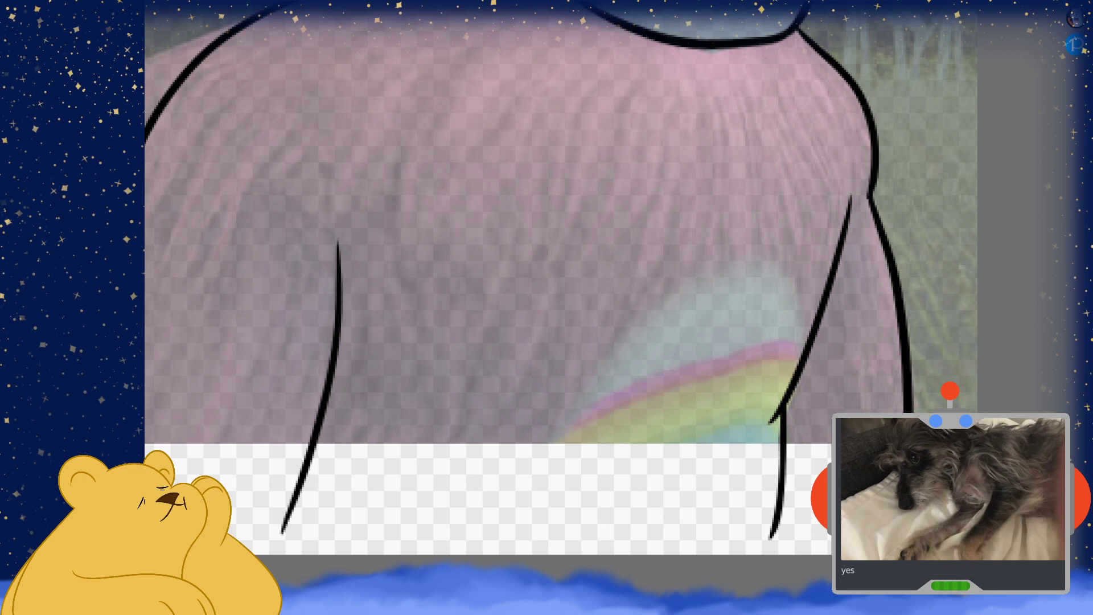
Hide the pink bear reference photo layer with Ctrl+H
scroll(716, 501, "down", 2)
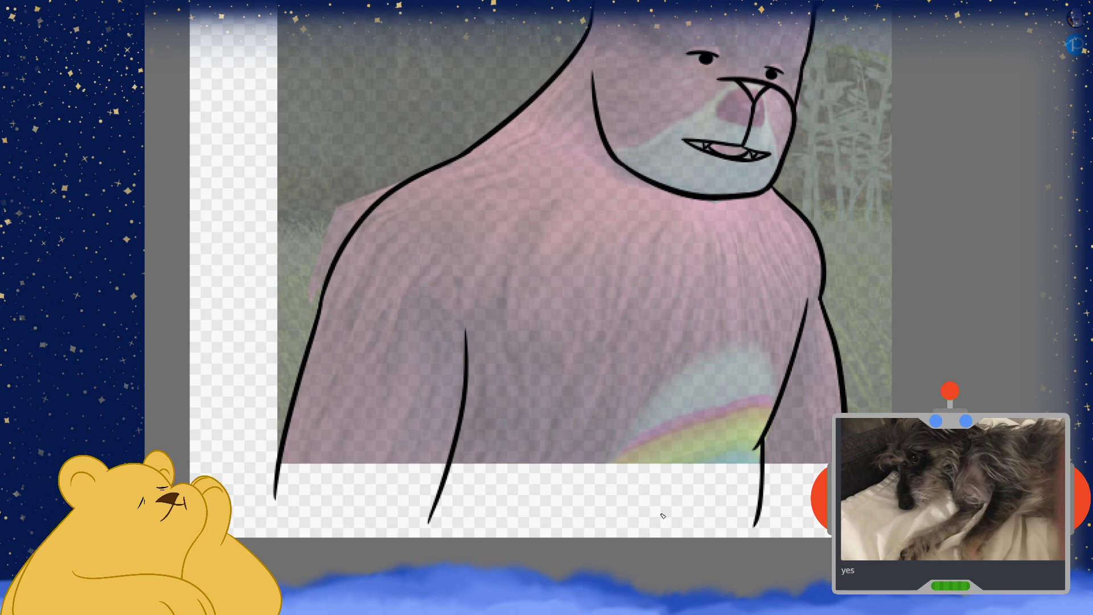
scroll(654, 246, "up", 1)
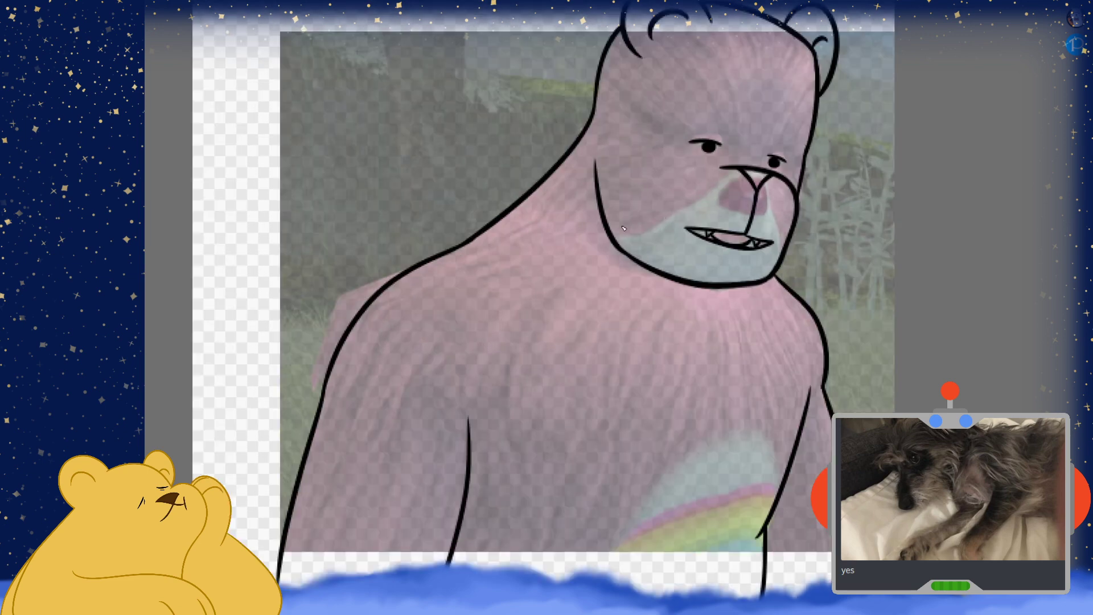
scroll(672, 389, "down", 1)
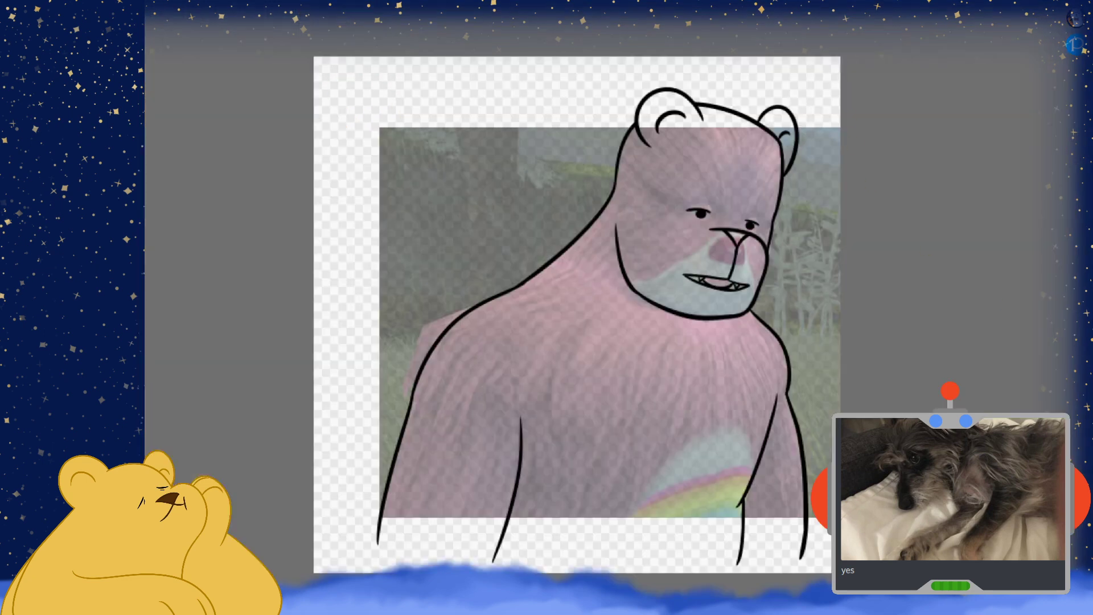
key("ctrl+h")
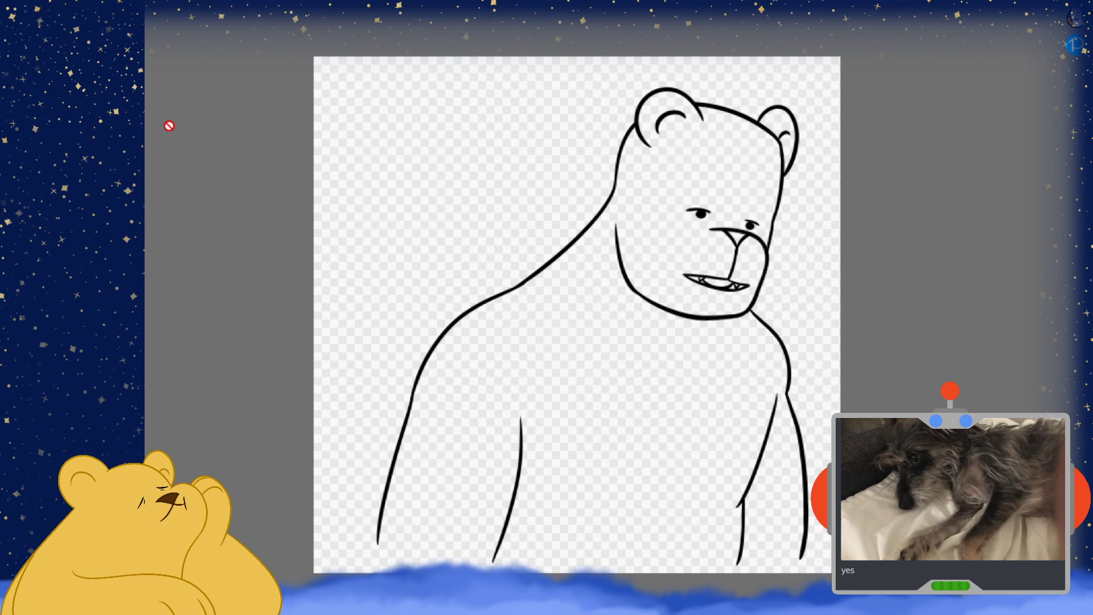
Trim the empty left strip, then the empty strip above the ears, with two selection crops
left_click_drag(886, 33, 366, 577)
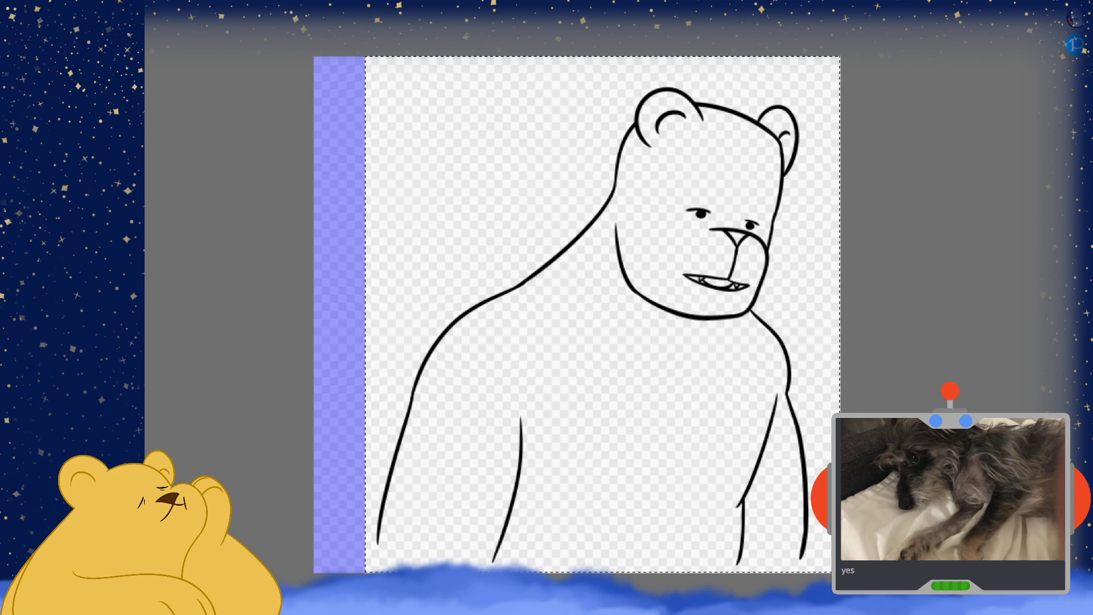
left_click(574, 320)
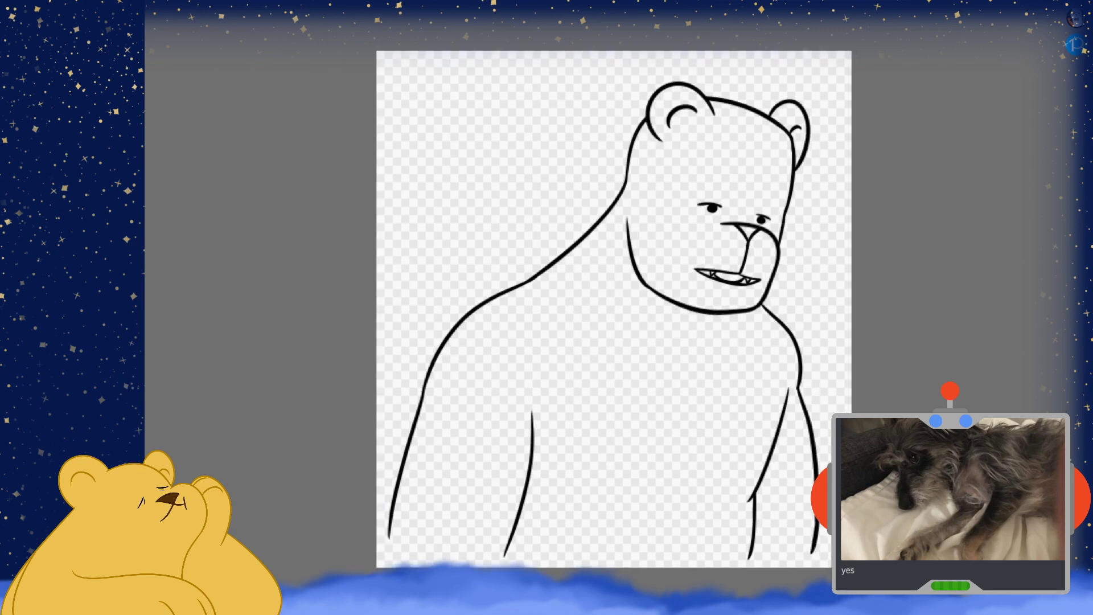
left_click_drag(360, 587, 984, 76)
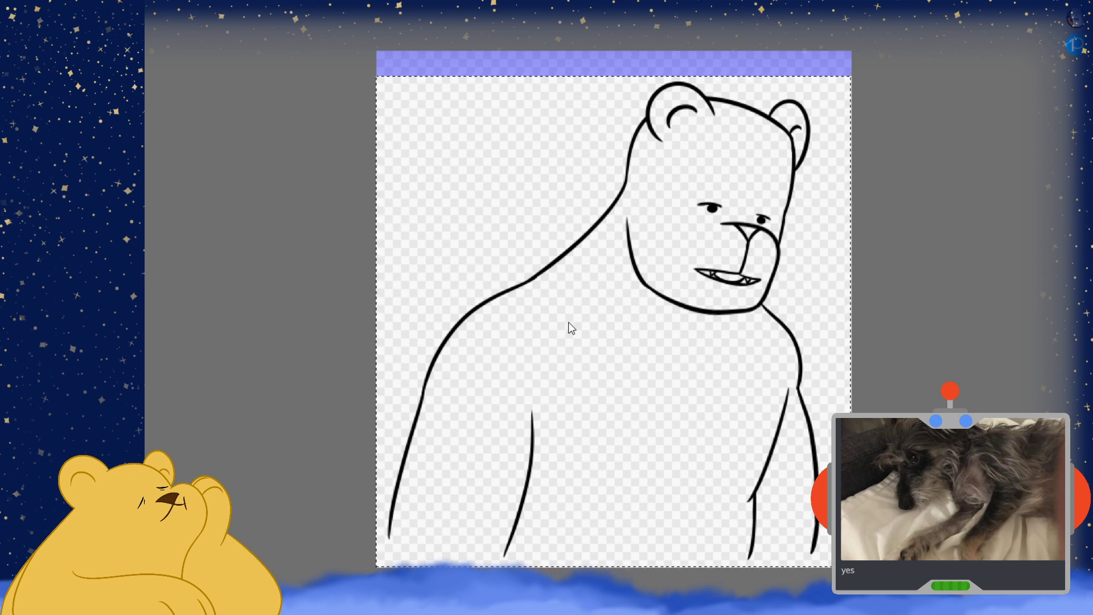
left_click(582, 316)
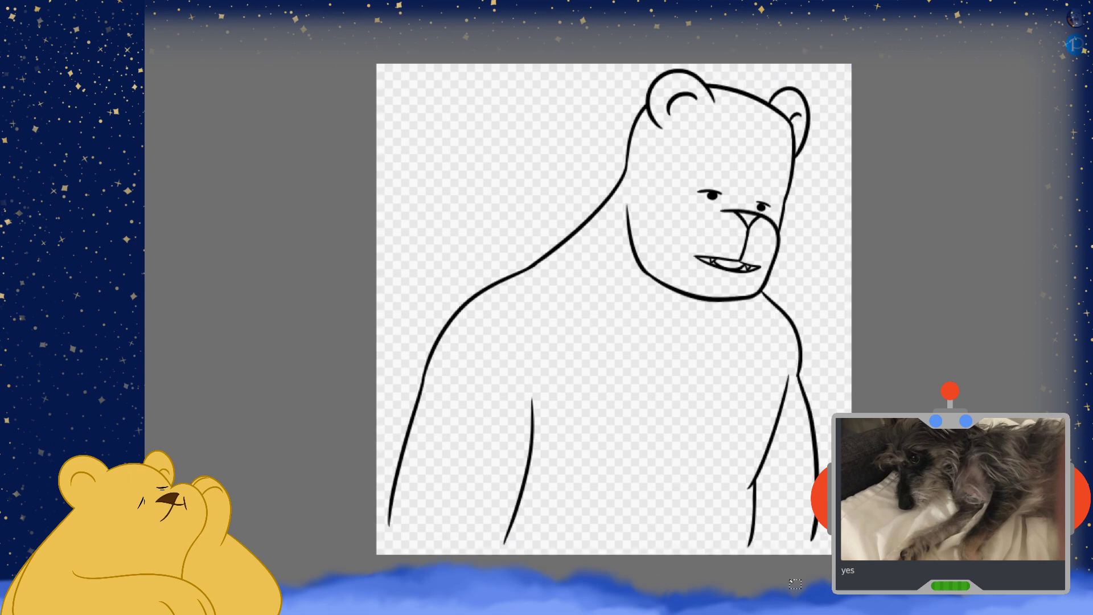
scroll(784, 534, "up", 5)
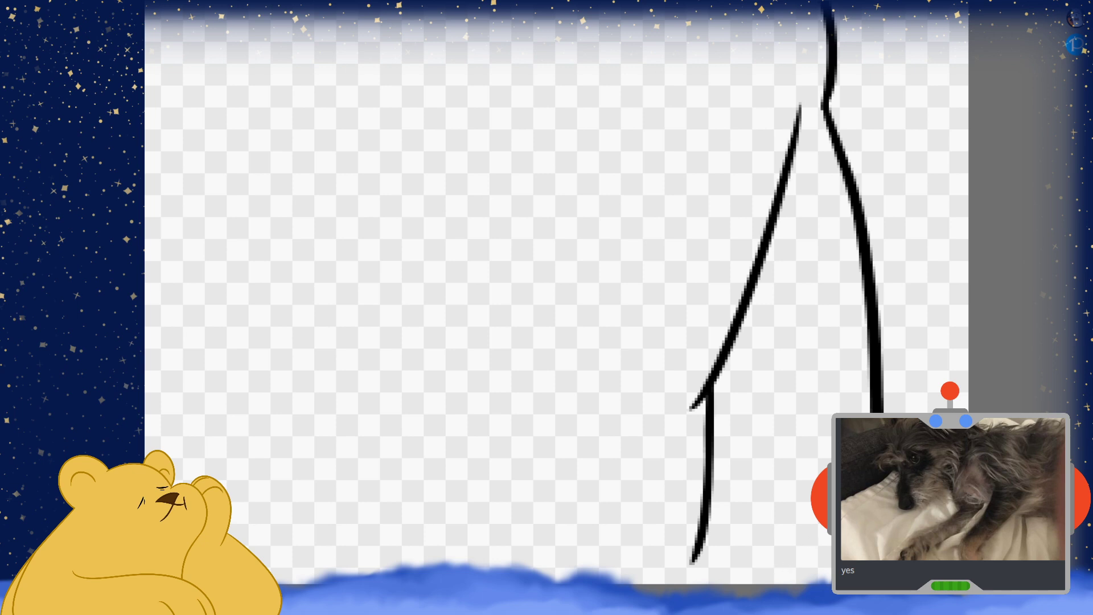
Draw a flat yellow line along the bottom edge from the right outline to the arm line
left_click_drag(830, 549, 706, 552)
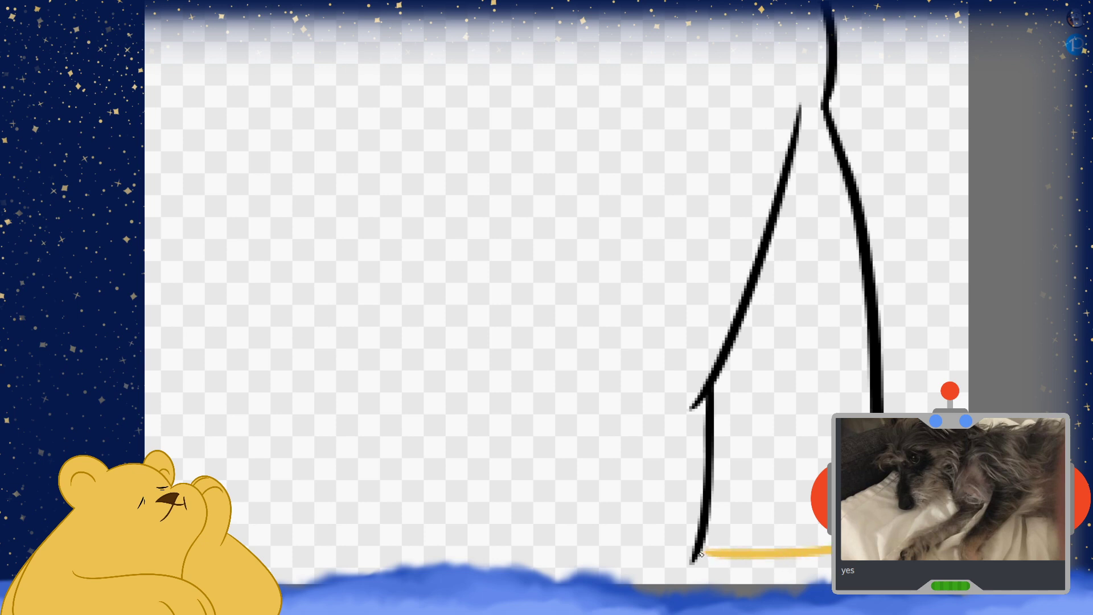
scroll(889, 496, "down", 3)
scroll(805, 511, "up", 1)
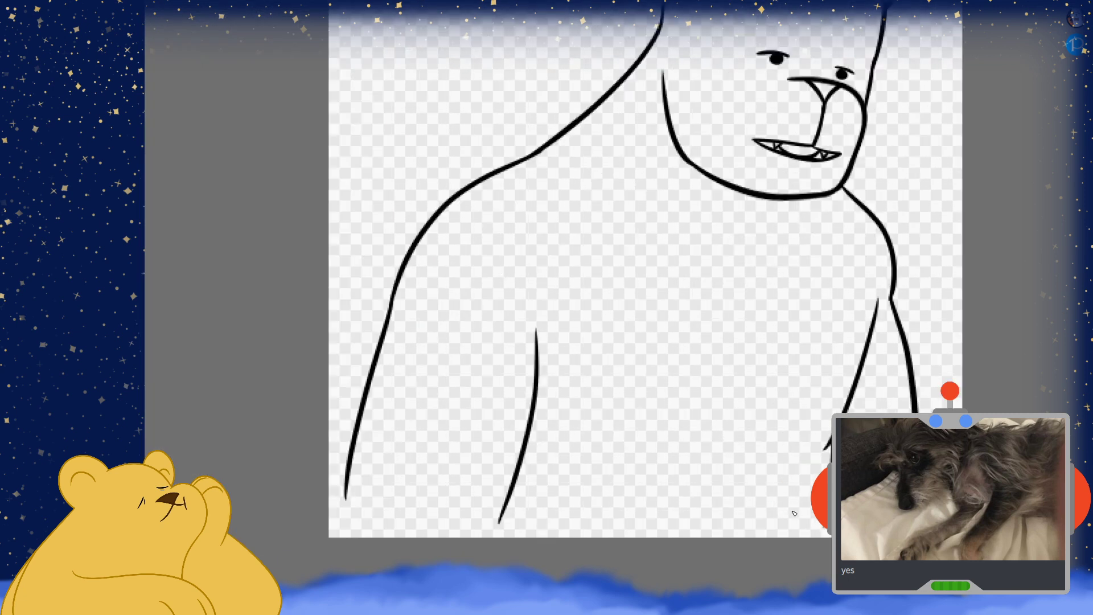
left_click_drag(820, 529, 511, 531)
key("ctrl+z")
left_click_drag(828, 526, 500, 521)
Add a yellow line joining the left arm line to the bottom stroke
left_click_drag(346, 499, 507, 527)
key("ctrl+z")
left_click_drag(347, 499, 508, 528)
key("ctrl+z")
left_click_drag(345, 500, 509, 528)
key("ctrl+z")
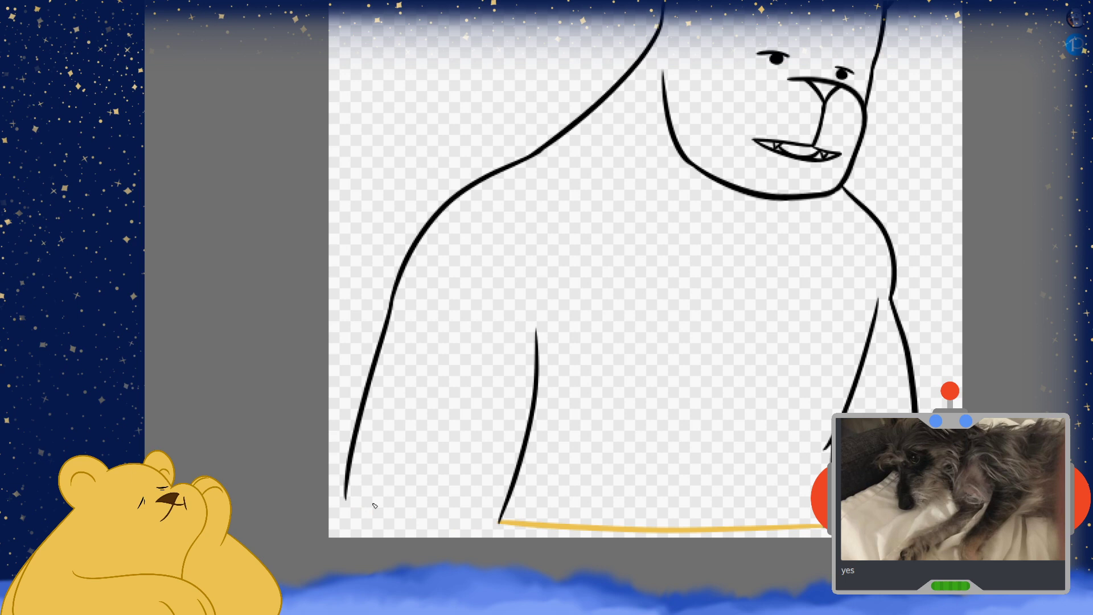
left_click_drag(347, 499, 528, 512)
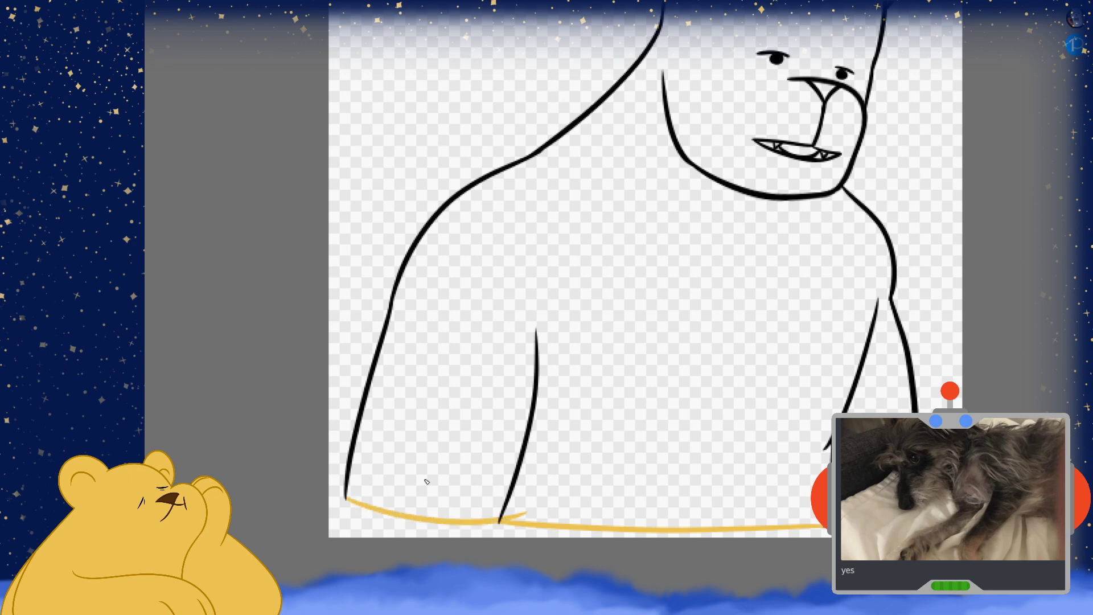
Fill the bear's head and torso solid yellow with the Bucket tool
left_click(569, 259)
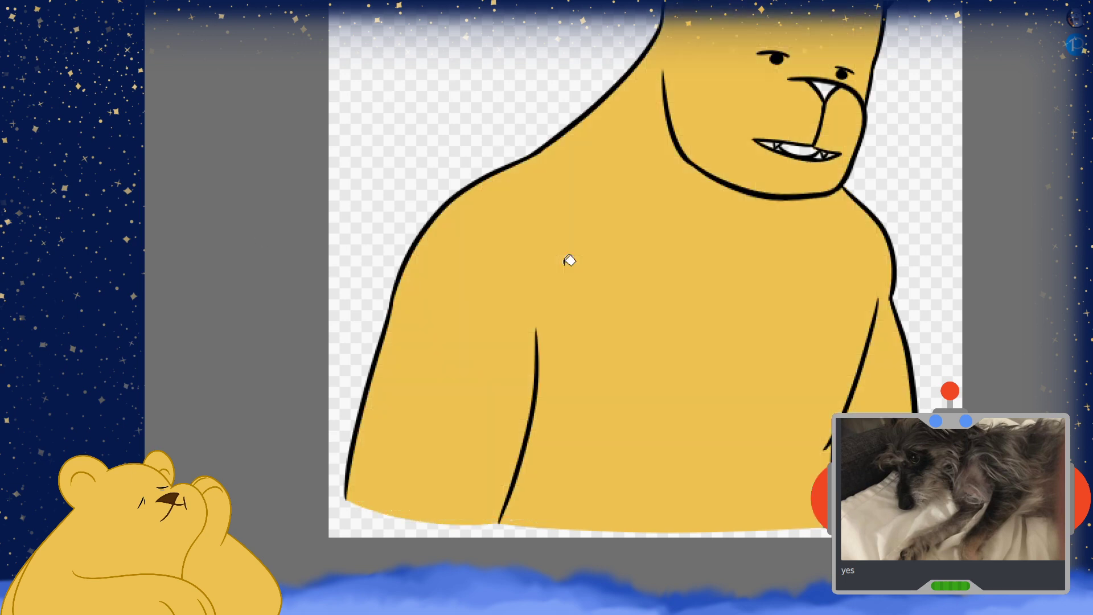
scroll(565, 398, "down", 2)
scroll(565, 398, "down", 2)
scroll(707, 182, "up", 3)
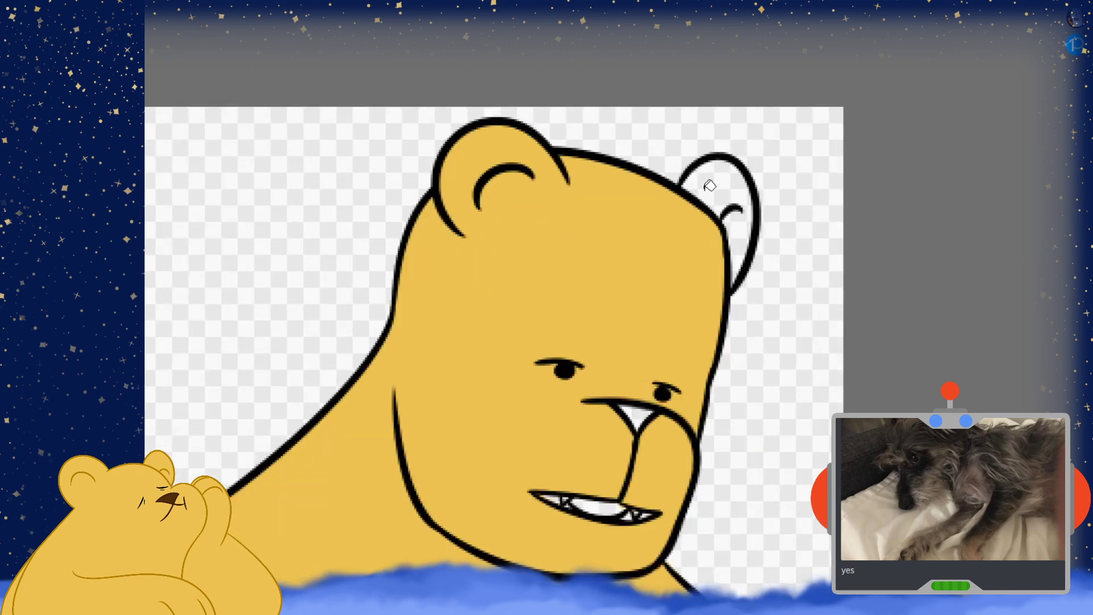
scroll(737, 169, "down", 1)
scroll(640, 174, "down", 2)
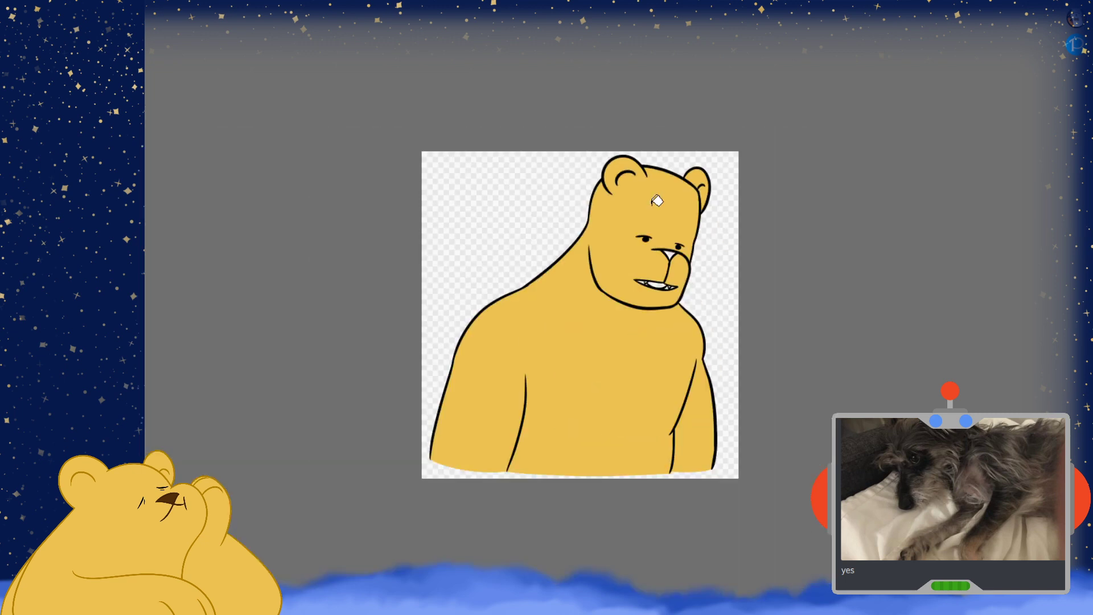
scroll(631, 342, "up", 1)
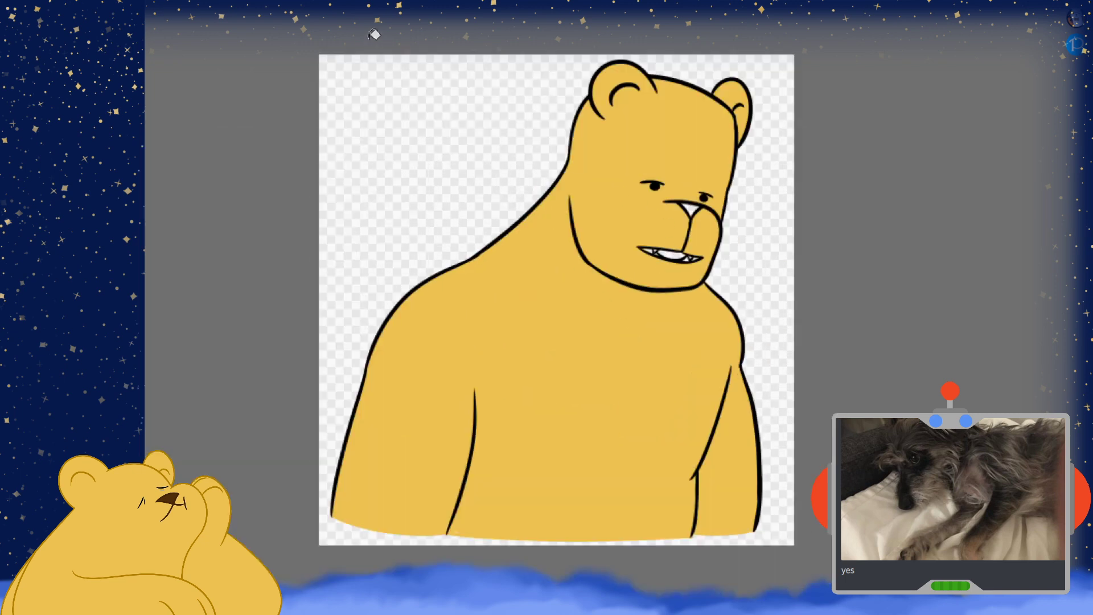
Glance at the other bear drawing for reference, then return to the torso drawing
left_click(372, 13)
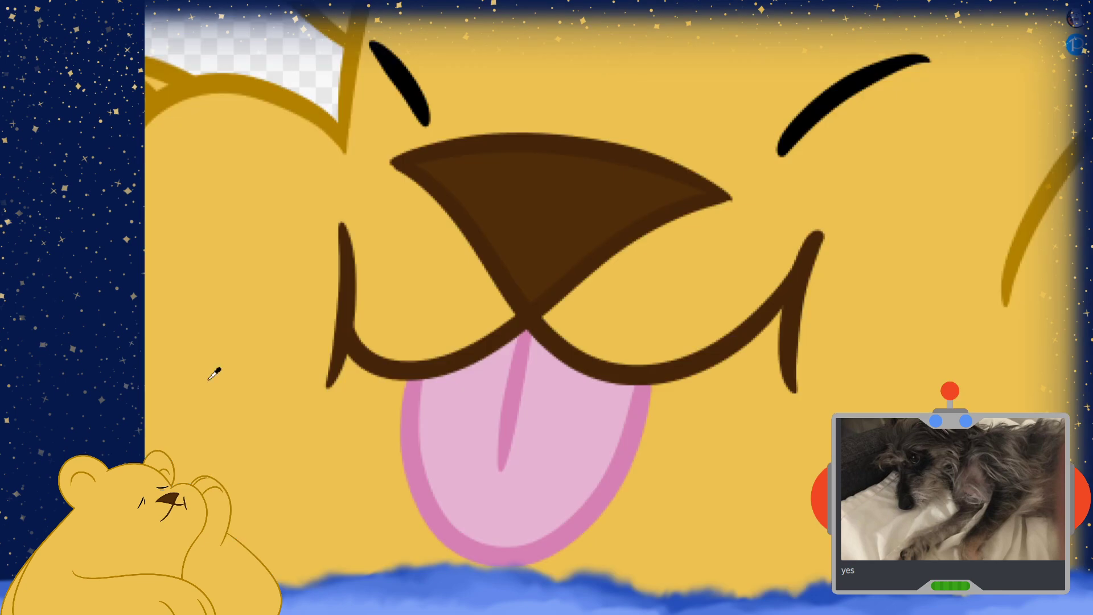
key("ctrl+Tab")
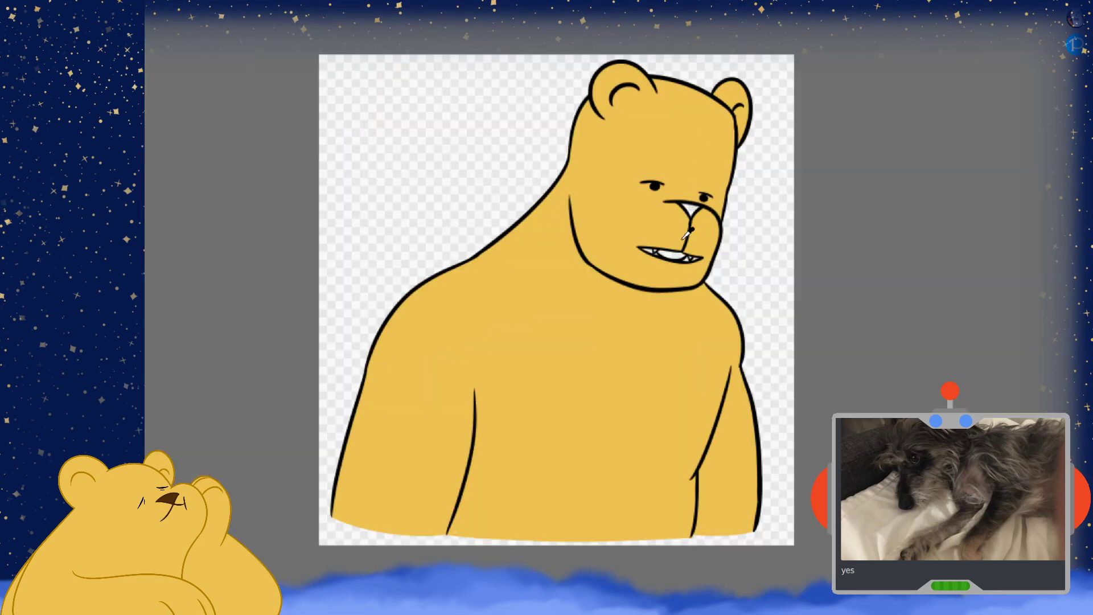
scroll(685, 227, "up", 3)
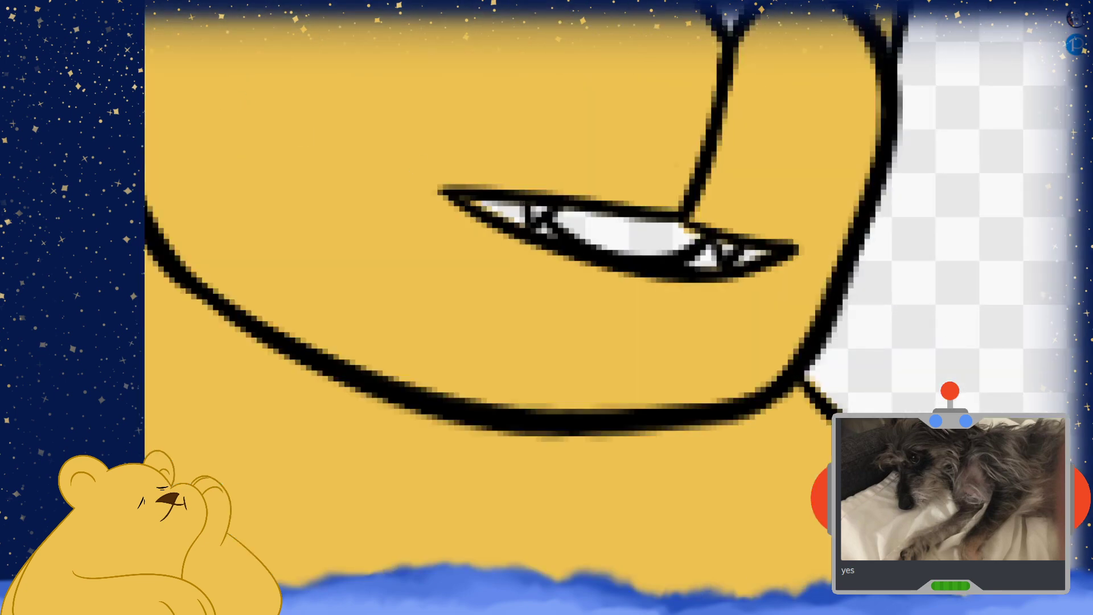
Paint the inside of the mouth pink between the white teeth
left_click(664, 227)
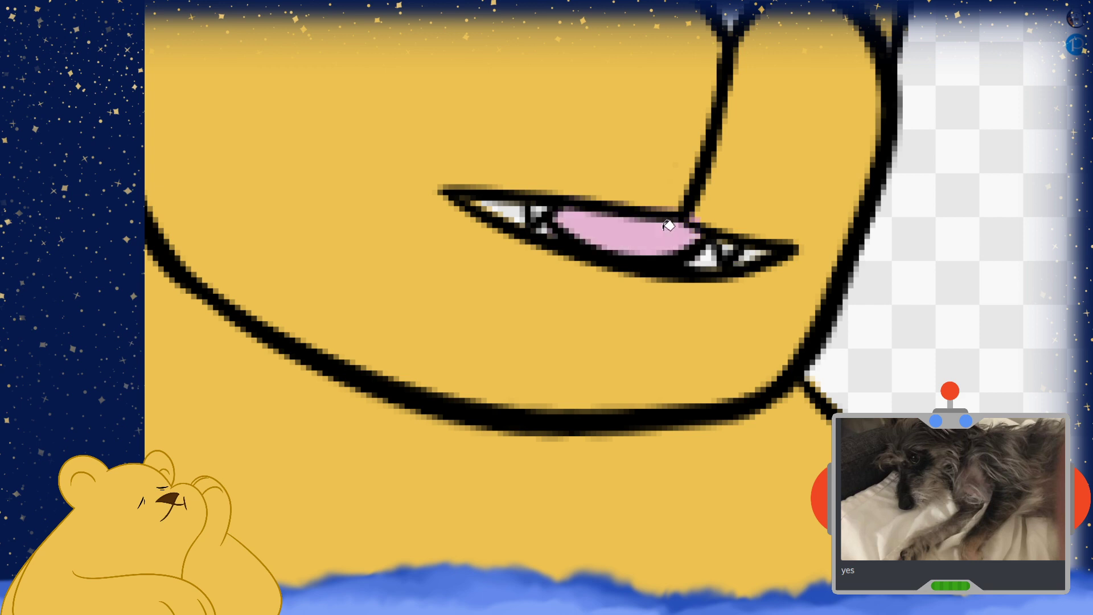
key("ctrl+z")
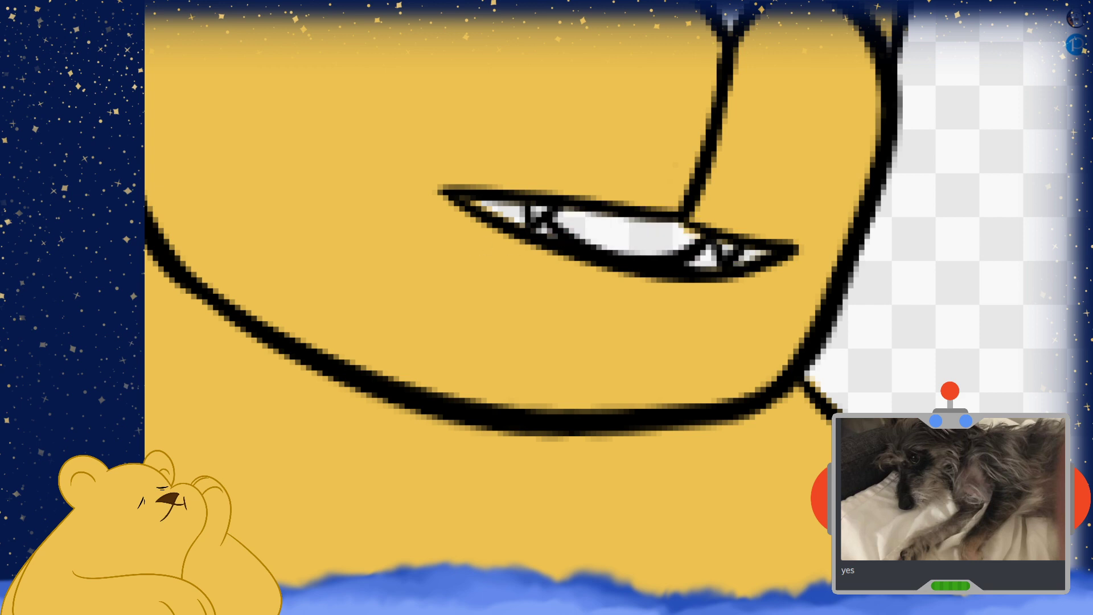
scroll(711, 211, "up", 2)
mouse_move(402, 232)
left_mouse_down()
mouse_move(659, 268)
mouse_move(640, 284)
mouse_move(563, 284)
mouse_move(461, 270)
mouse_move(465, 249)
left_mouse_up()
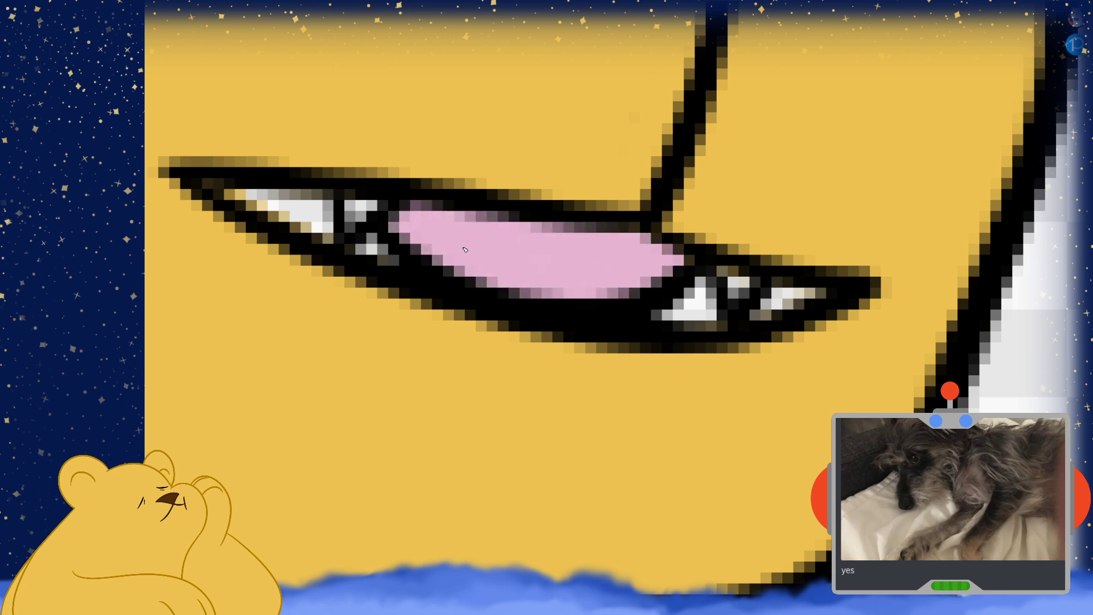
scroll(659, 312, "down", 2)
scroll(551, 189, "up", 2)
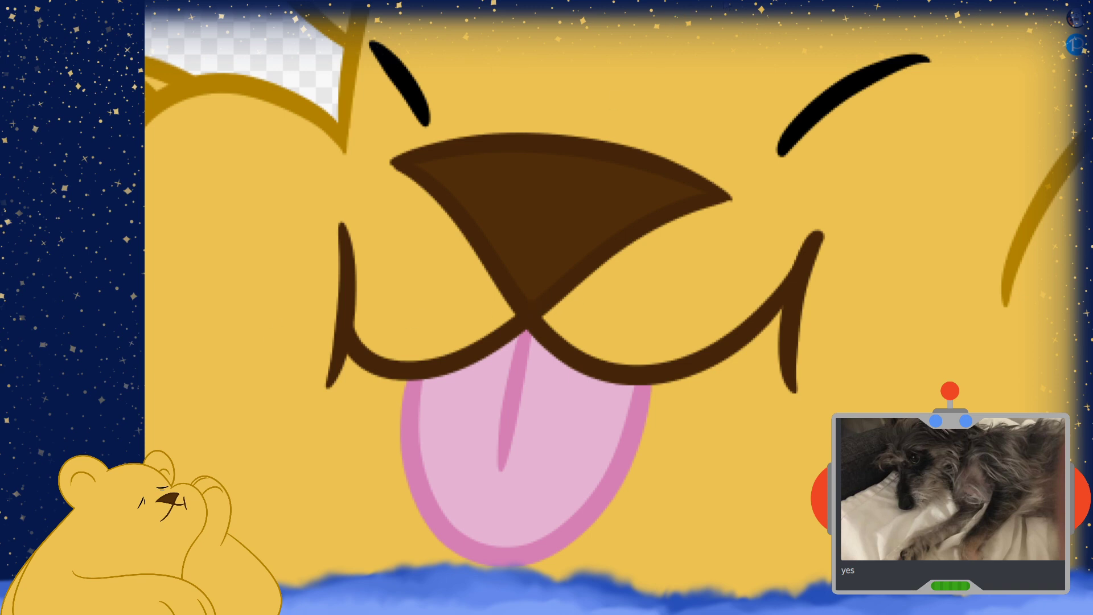
scroll(538, 299, "up", 3)
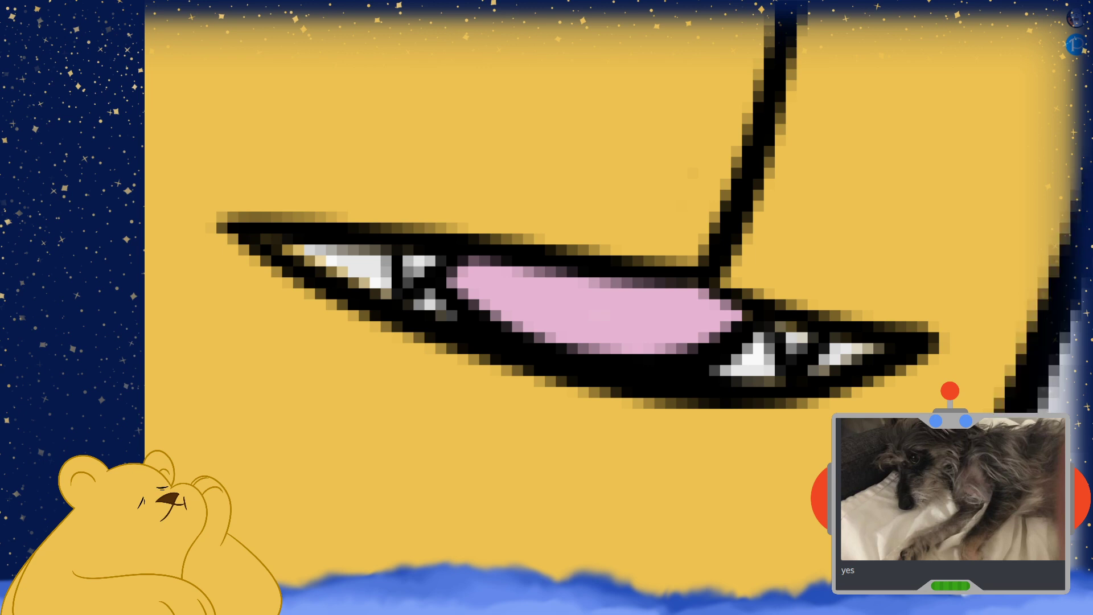
scroll(729, 444, "down", 3)
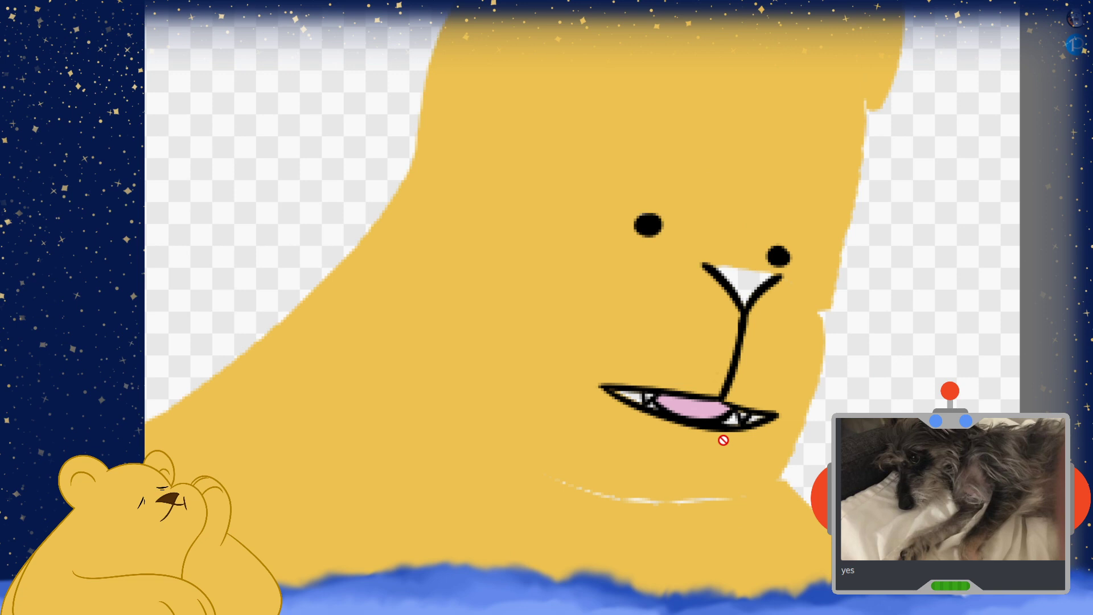
Zoom in on the face and erase the right and left eyebrow strokes
scroll(705, 264, "down", 2)
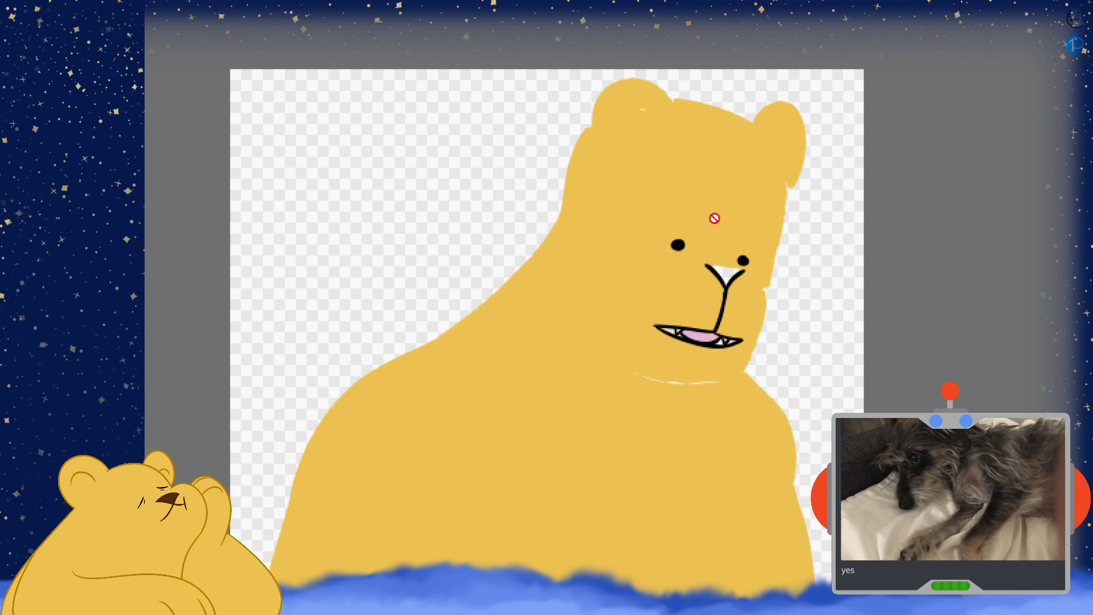
scroll(807, 269, "up", 1)
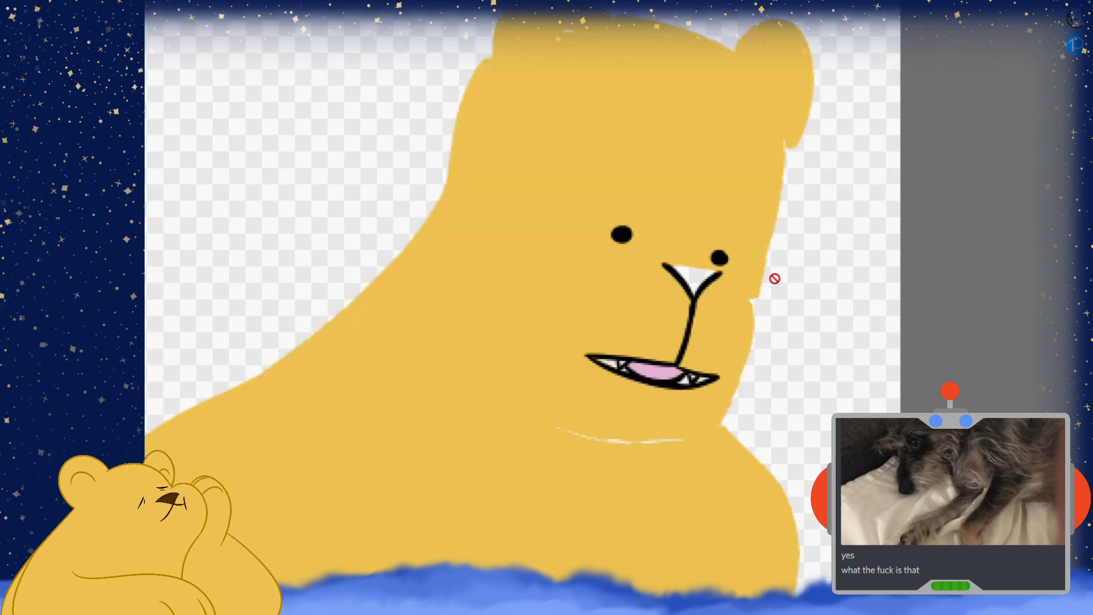
scroll(665, 310, "up", 1)
scroll(689, 303, "up", 1)
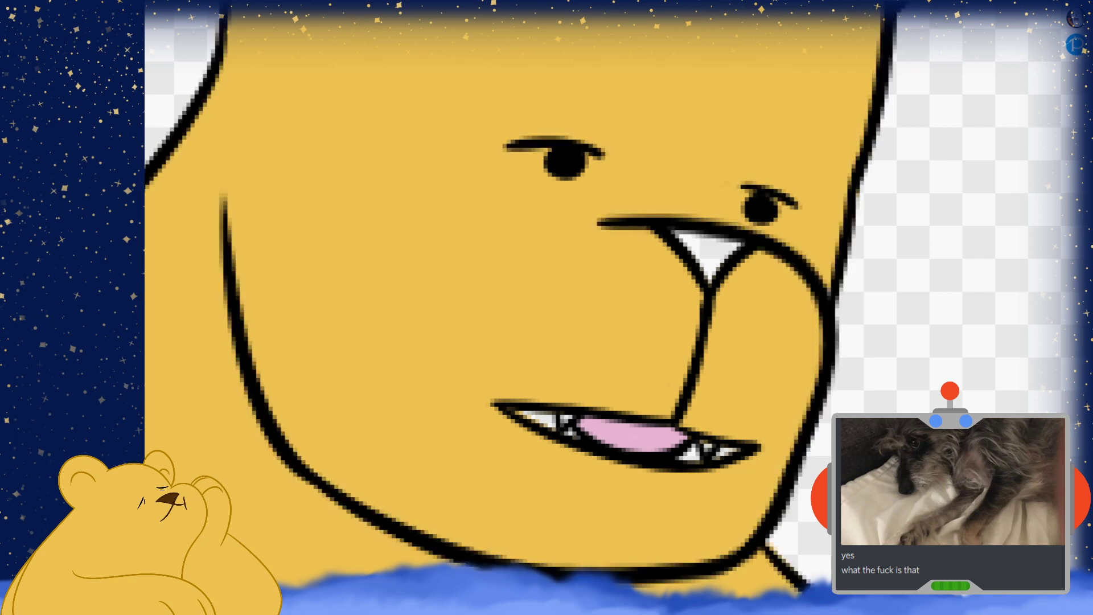
left_click_drag(737, 191, 798, 219)
mouse_move(579, 143)
left_mouse_down()
mouse_move(476, 154)
mouse_move(505, 161)
left_mouse_up()
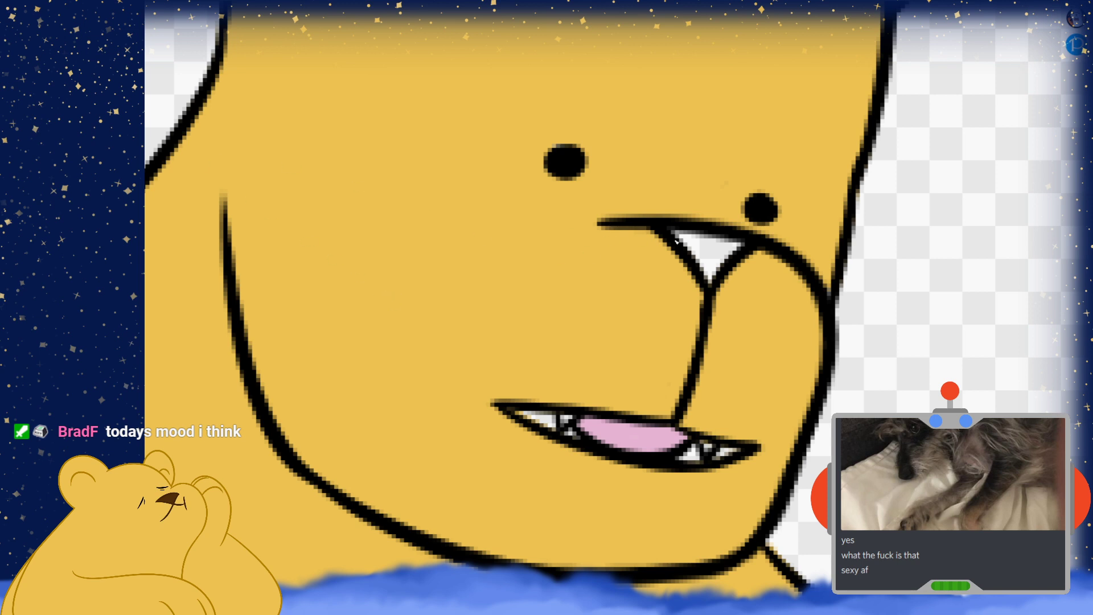
Repaint the nose edges, nose top line and mouth outline in dark brown
left_click_drag(647, 221, 709, 310)
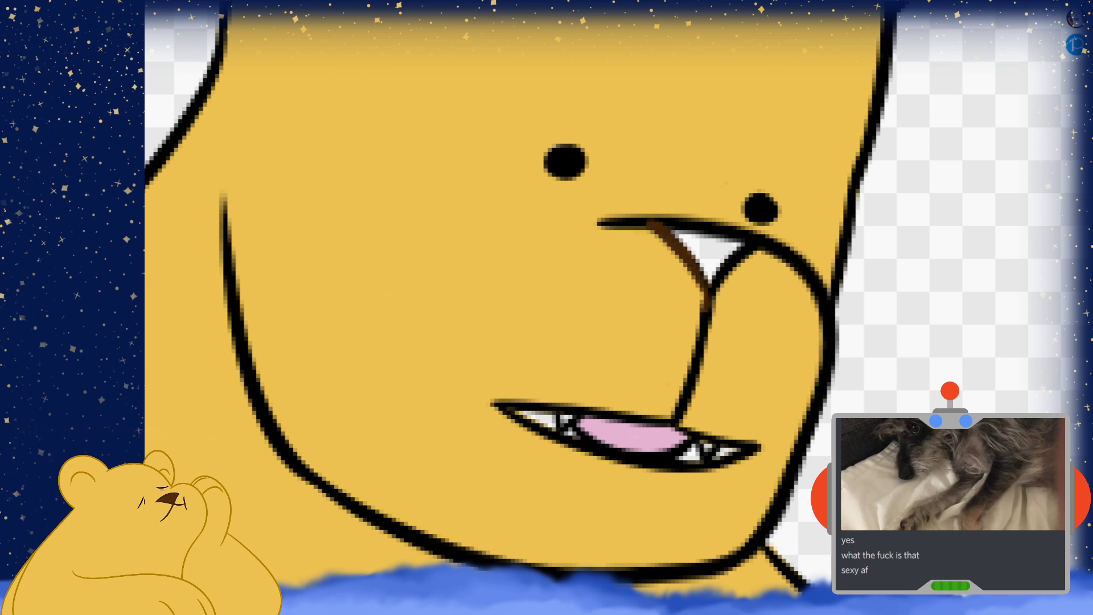
mouse_move(745, 247)
left_mouse_down()
mouse_move(682, 395)
mouse_move(764, 239)
left_mouse_up()
left_click_drag(681, 400, 616, 415)
mouse_move(621, 457)
left_mouse_down()
mouse_move(759, 448)
mouse_move(498, 406)
left_mouse_up()
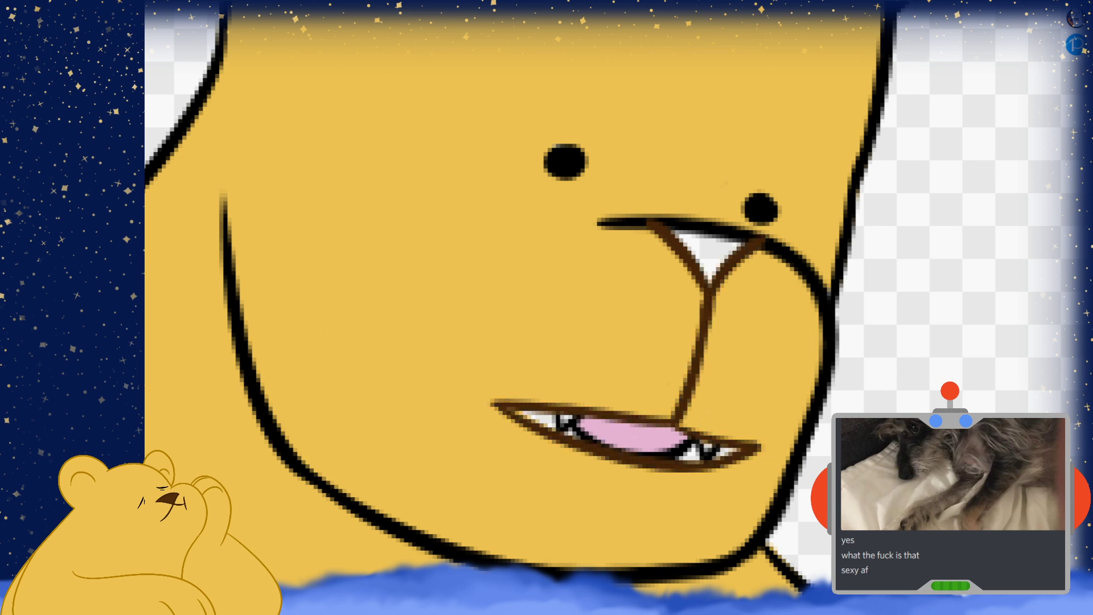
scroll(696, 213, "up", 1)
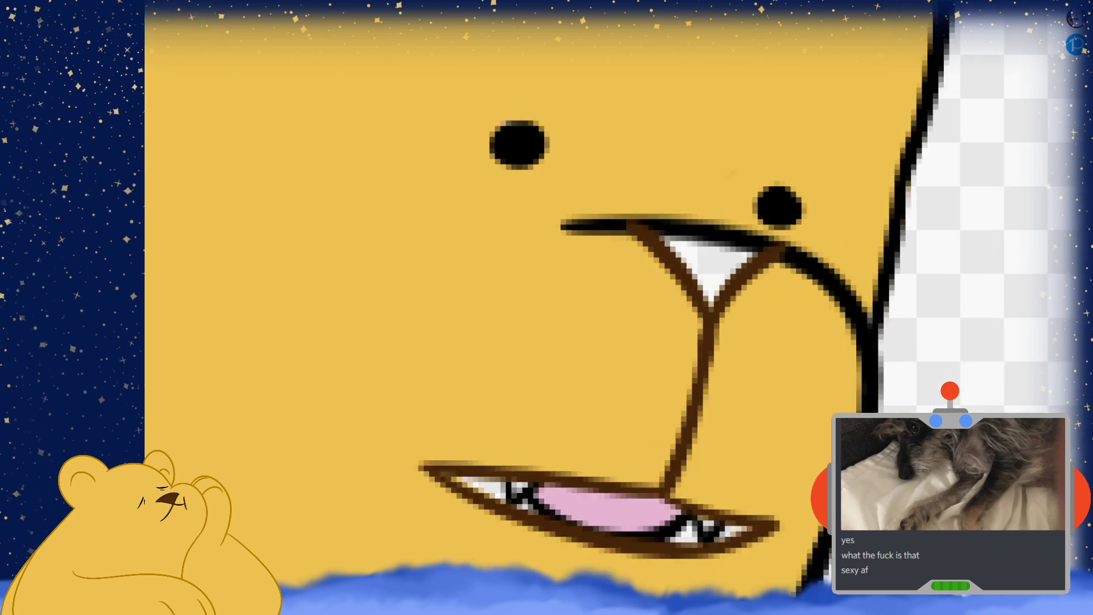
left_click_drag(632, 212, 765, 247)
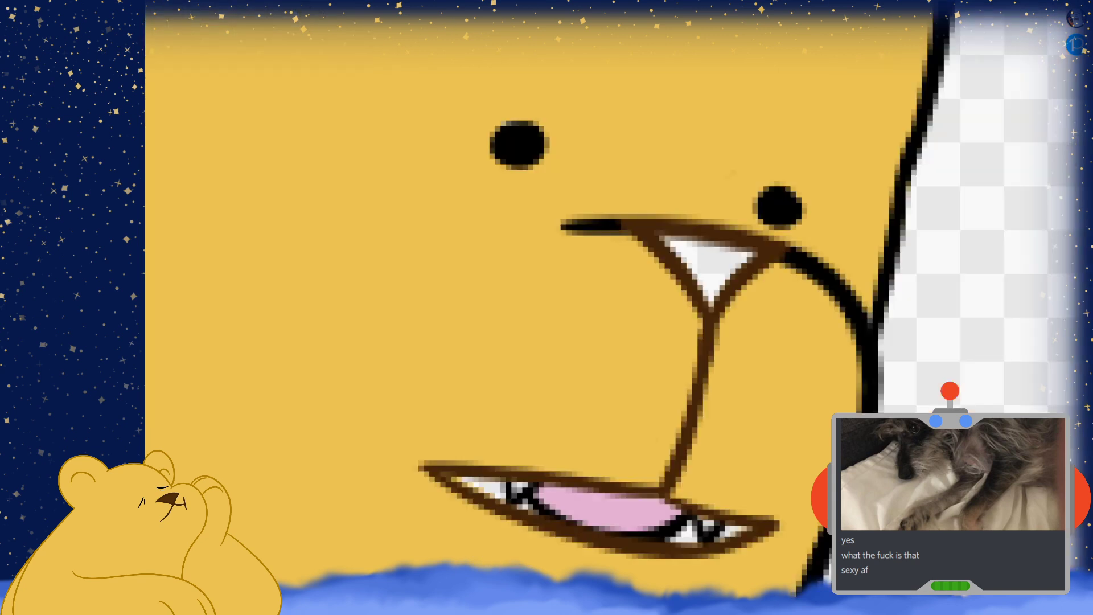
scroll(520, 280, "down", 6)
Turn the bear's black outlines golden brown and darken the nose's upper edge
key("ctrl+f")
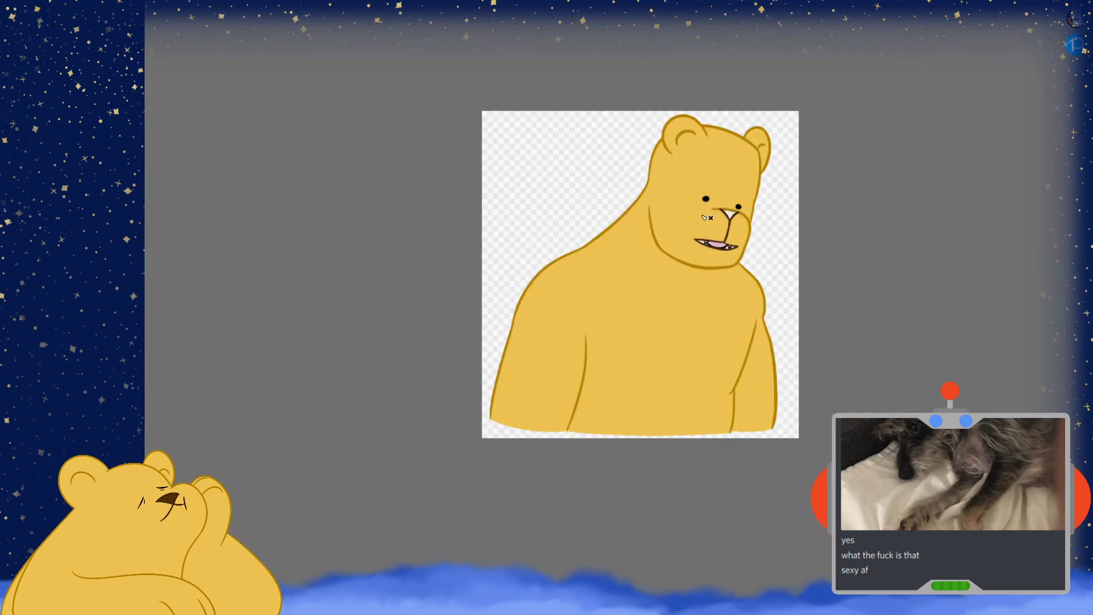
scroll(740, 208, "up", 7)
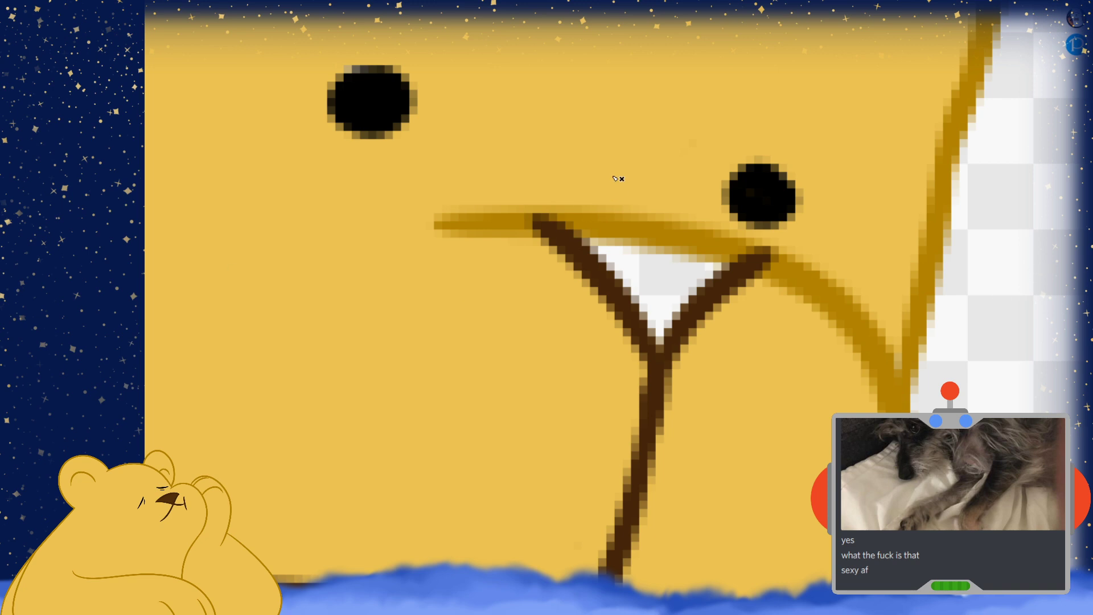
mouse_move(541, 209)
left_mouse_down()
mouse_move(615, 250)
mouse_move(705, 252)
left_mouse_up()
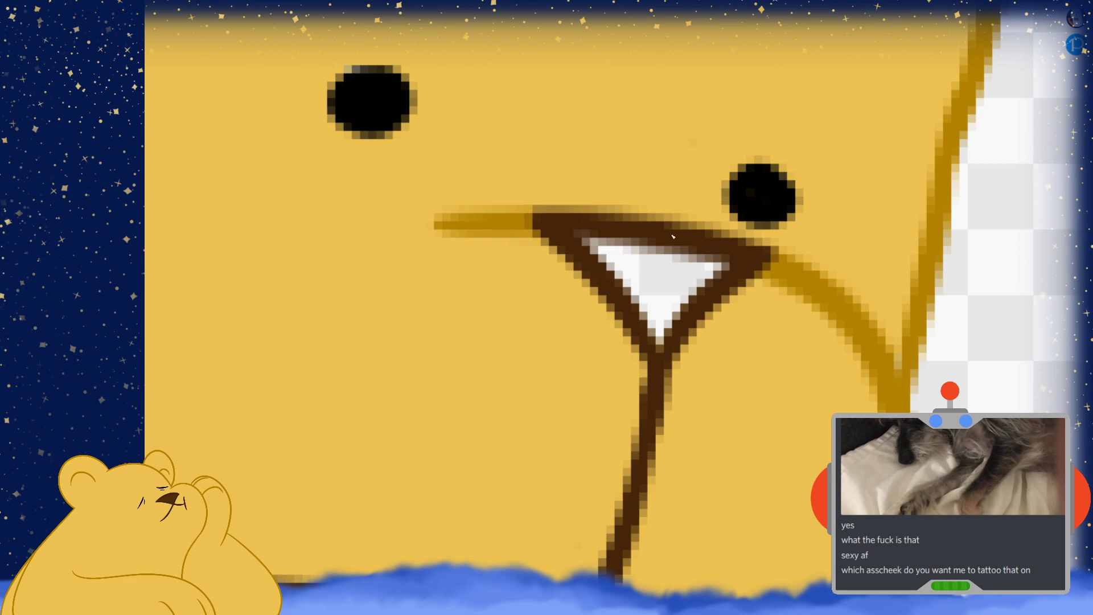
scroll(672, 198, "down", 2)
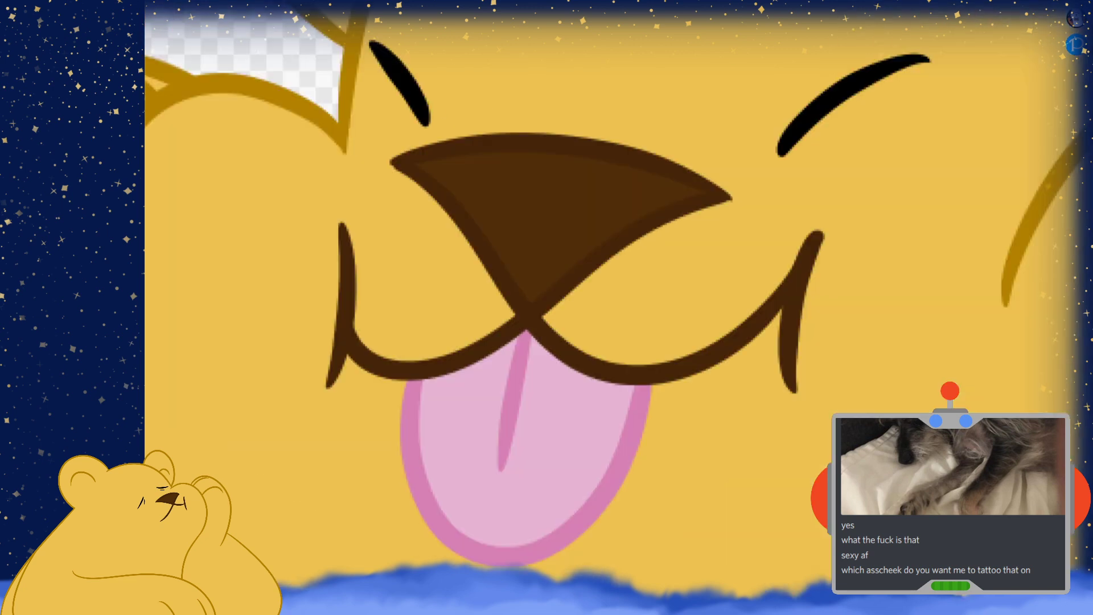
Paint the nose interior solid dark brown
left_click(516, 6)
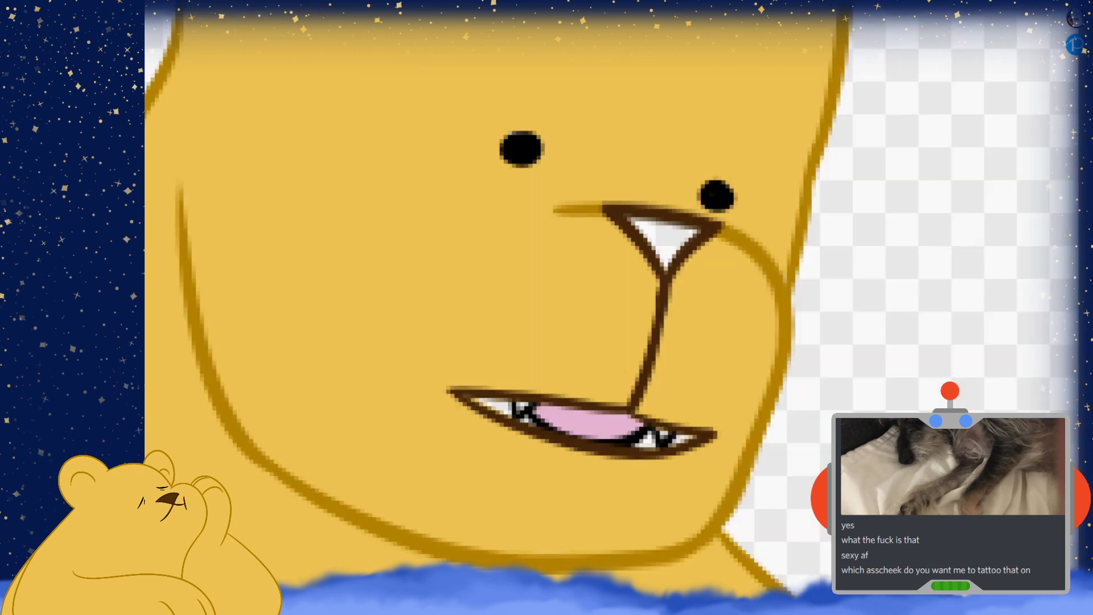
left_click(673, 232)
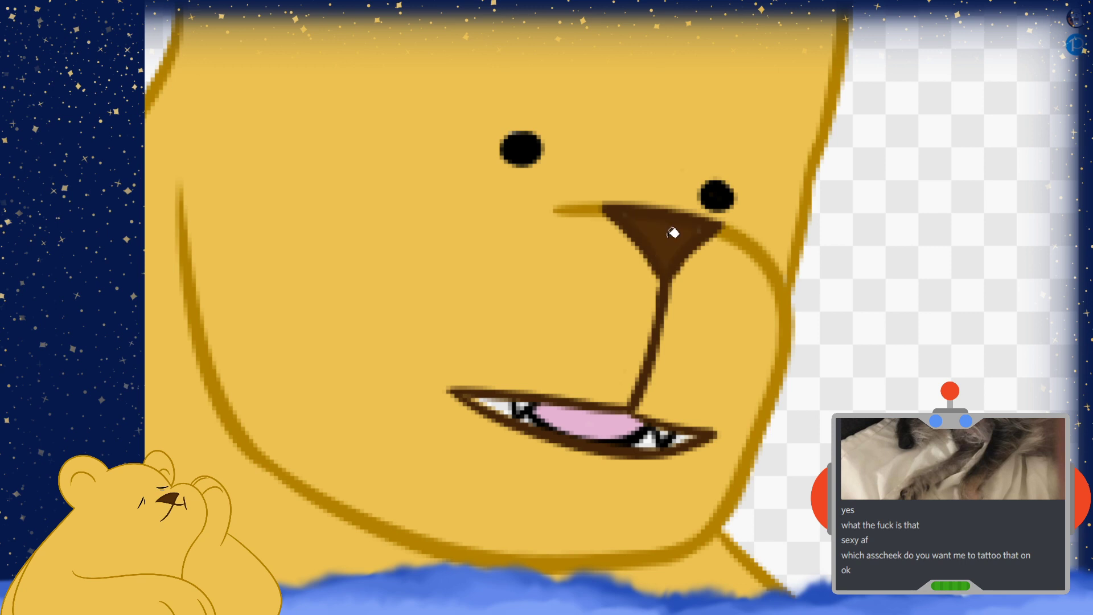
scroll(674, 230, "up", 3)
key("ctrl+z")
scroll(678, 228, "down", 2)
scroll(170, 148, "up", 2)
mouse_move(621, 374)
left_mouse_down()
mouse_move(655, 256)
mouse_move(763, 194)
mouse_move(563, 171)
mouse_move(478, 146)
mouse_move(624, 283)
left_mouse_up()
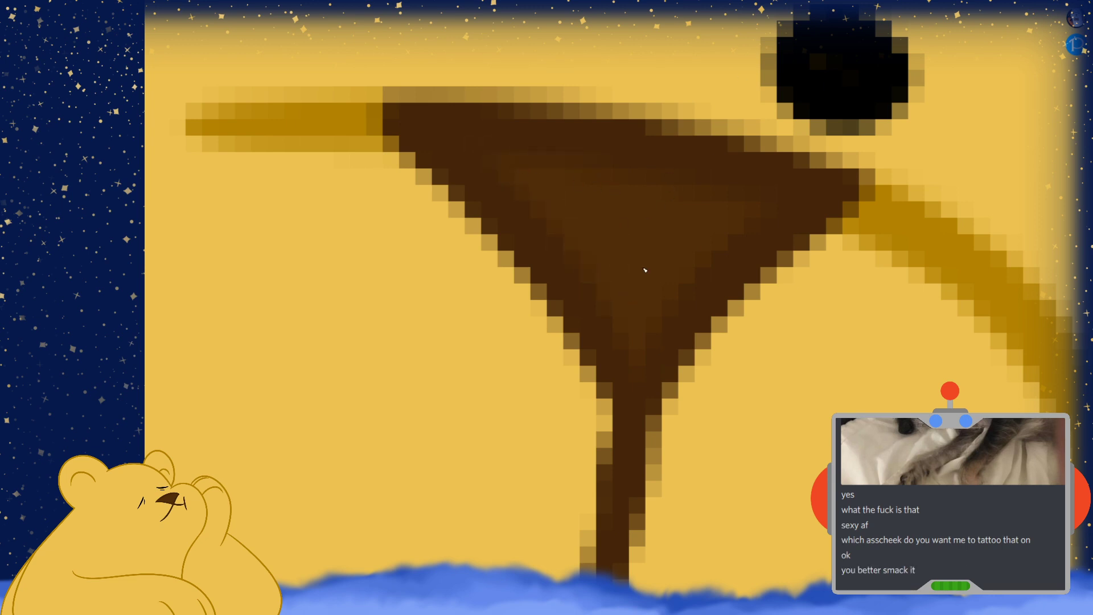
scroll(811, 201, "down", 4)
scroll(790, 238, "up", 3)
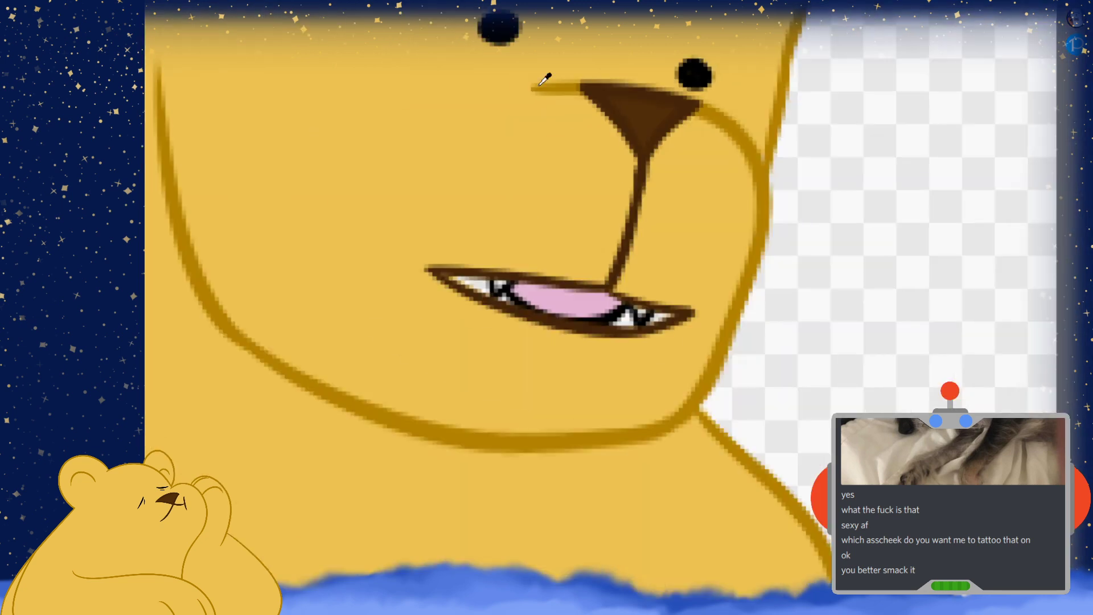
scroll(601, 91, "down", 3)
scroll(465, 288, "up", 4)
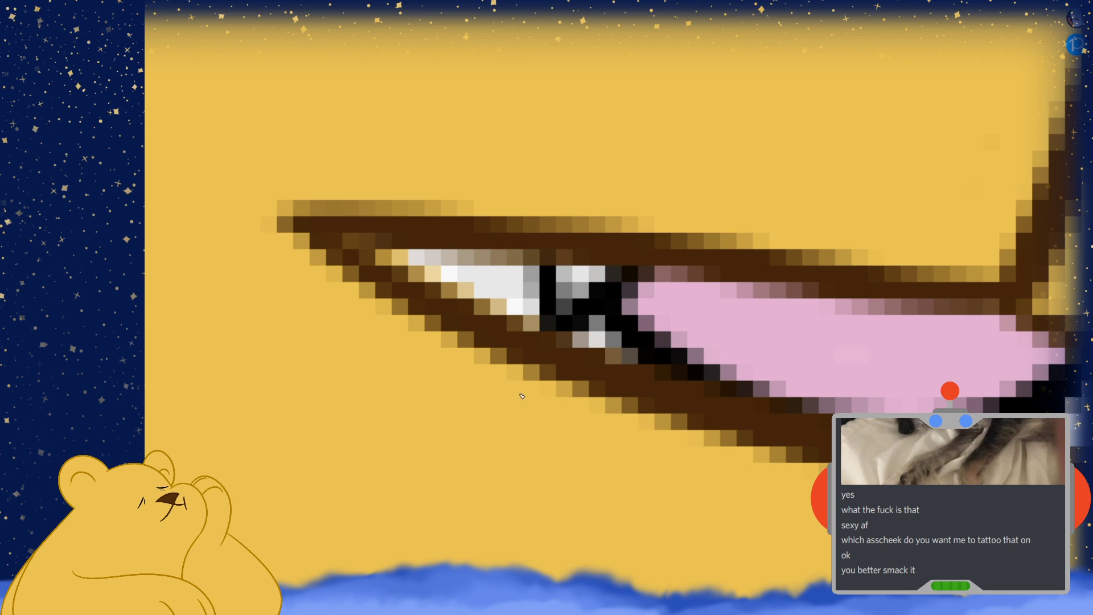
Cover the old tooth pixels and stray grey pixels in the mouth with dark brown
mouse_move(362, 258)
left_mouse_down()
mouse_move(530, 302)
mouse_move(528, 272)
mouse_move(532, 328)
mouse_move(598, 327)
mouse_move(663, 369)
left_mouse_up()
left_click(597, 323)
scroll(593, 354, "down", 5)
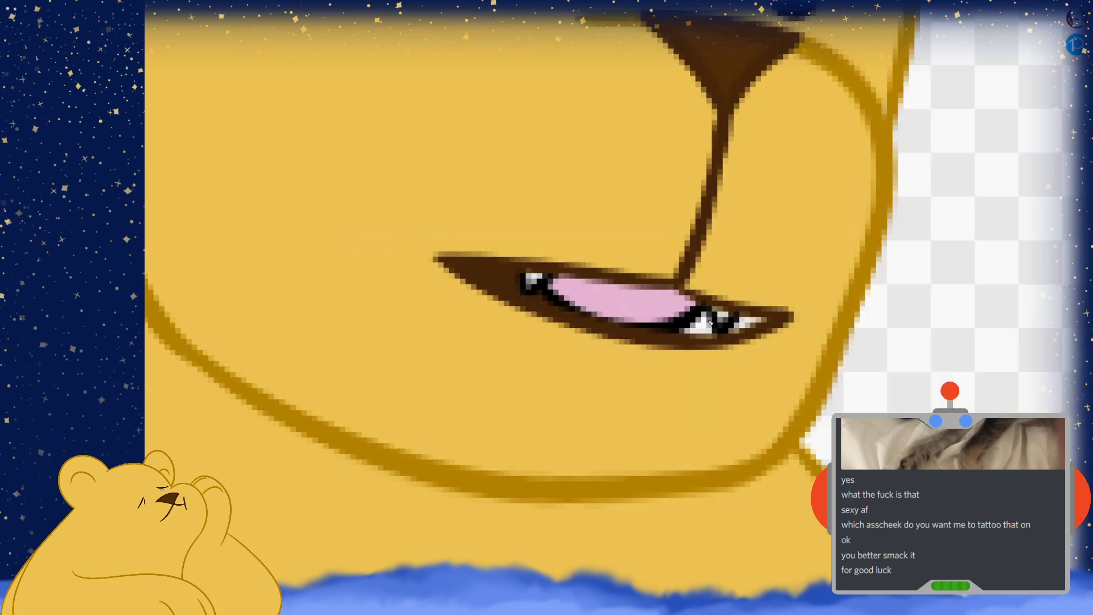
scroll(709, 323, "up", 3)
mouse_move(562, 348)
left_mouse_down()
mouse_move(604, 341)
mouse_move(642, 355)
left_mouse_up()
mouse_move(638, 284)
left_mouse_down()
mouse_move(595, 333)
mouse_move(646, 324)
mouse_move(720, 344)
mouse_move(800, 311)
mouse_move(813, 275)
mouse_move(826, 274)
mouse_move(764, 306)
left_mouse_up()
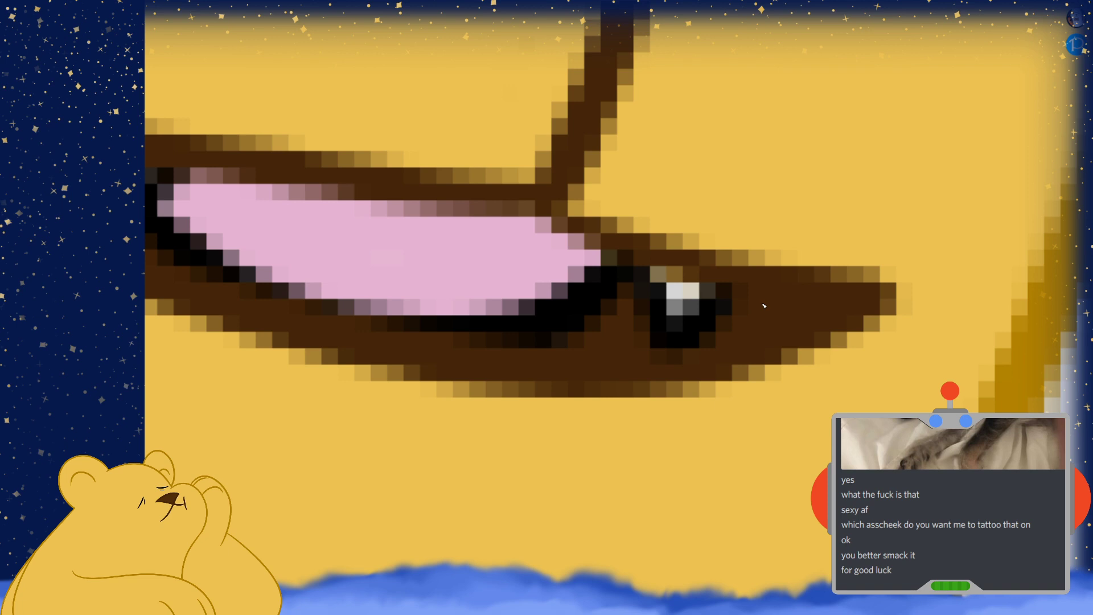
scroll(764, 306, "down", 2)
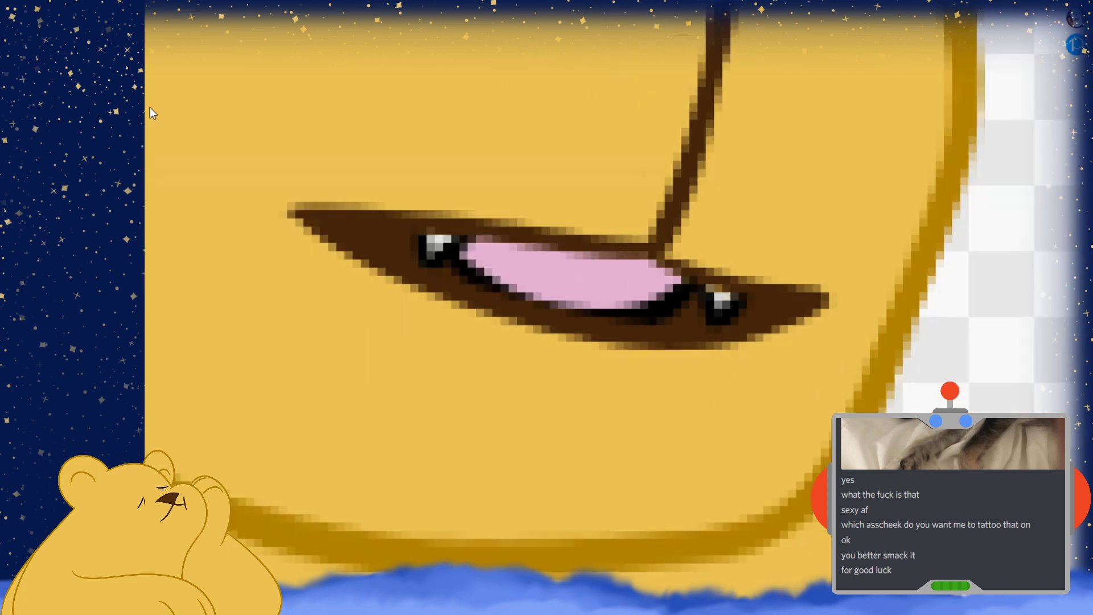
scroll(411, 261, "up", 2)
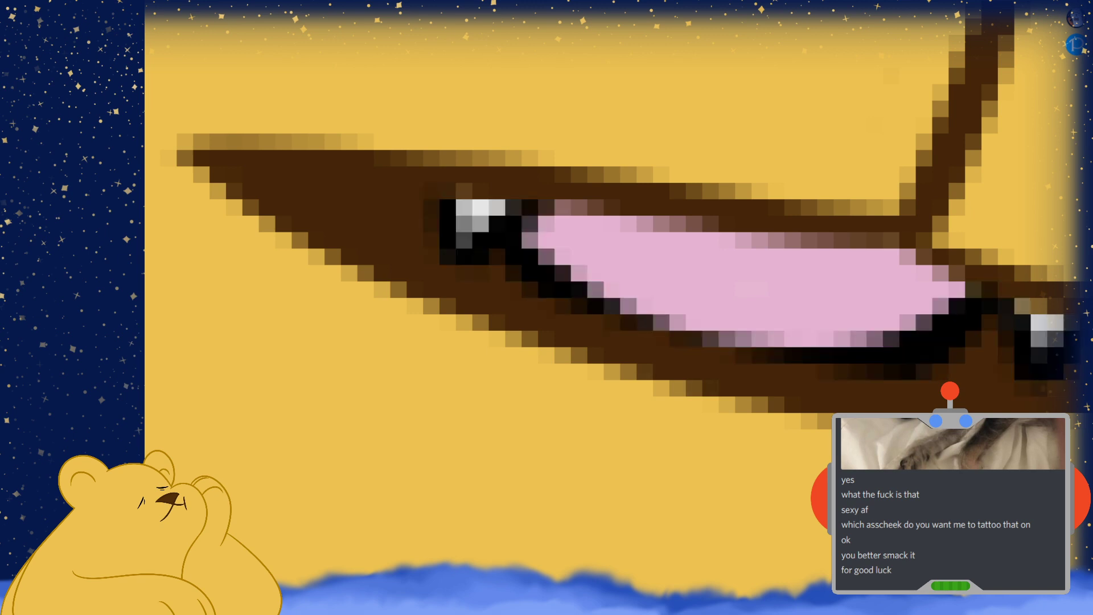
Paint small white teeth along the lower lip and brighten the tooth corners
mouse_move(481, 243)
left_mouse_down()
mouse_move(580, 290)
mouse_move(859, 359)
mouse_move(1072, 348)
left_mouse_up()
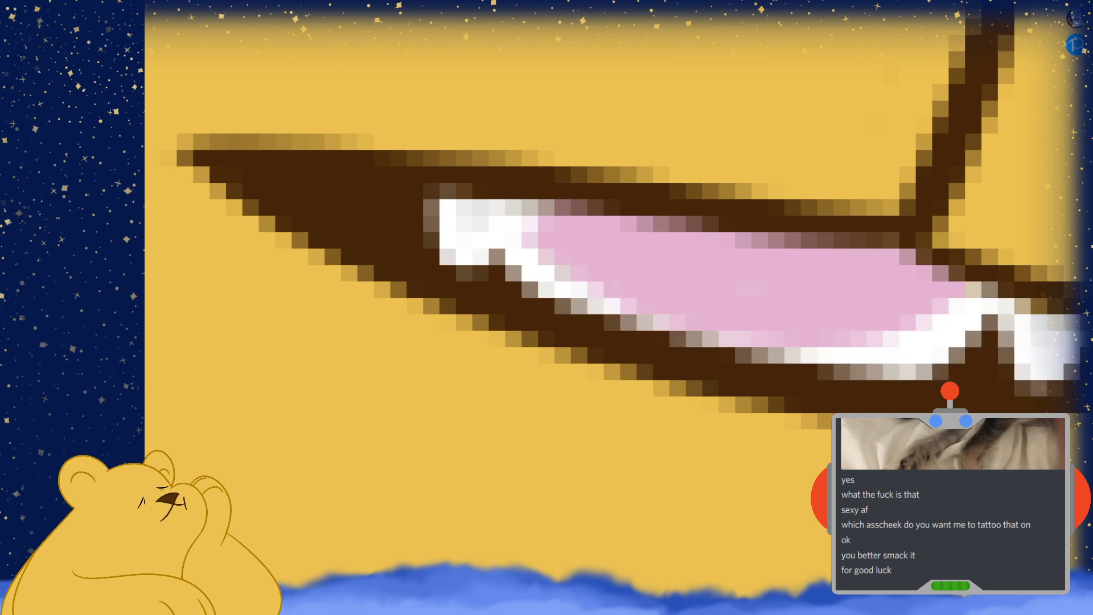
scroll(825, 317, "down", 4)
scroll(537, 263, "up", 3)
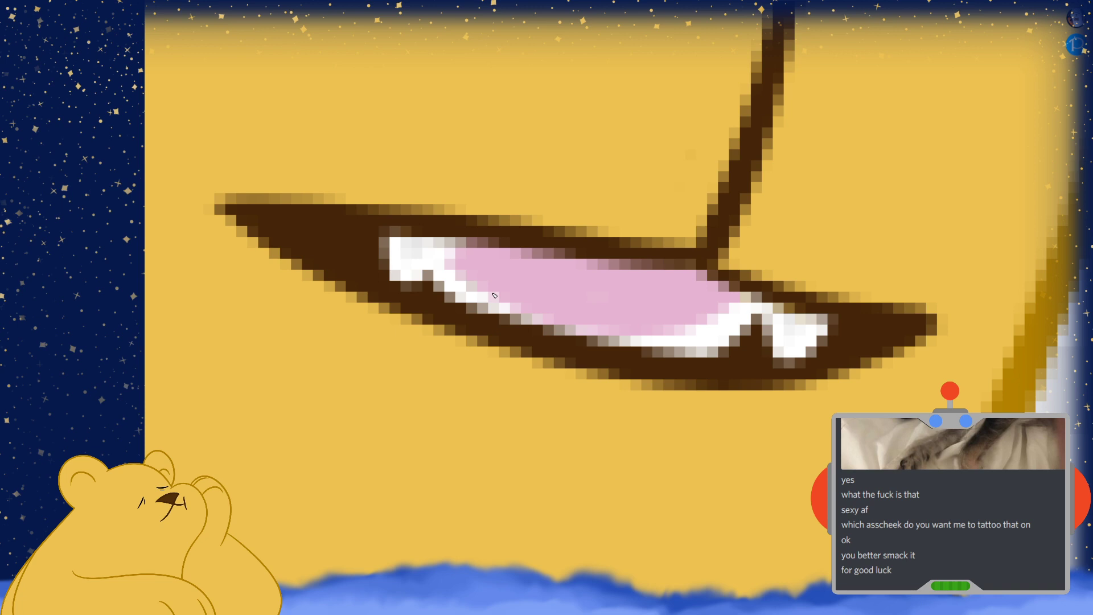
mouse_move(416, 250)
left_mouse_down()
mouse_move(411, 274)
mouse_move(418, 248)
left_mouse_up()
key("ctrl+z")
left_click(418, 249)
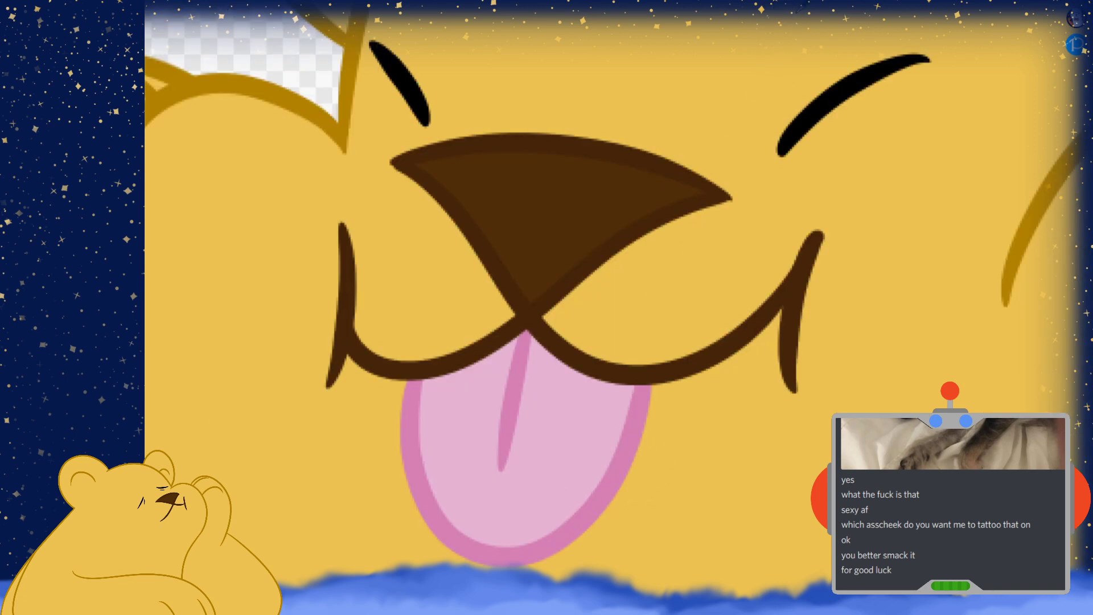
Shade the tongue's lower edge a deeper pink
left_click(384, 2)
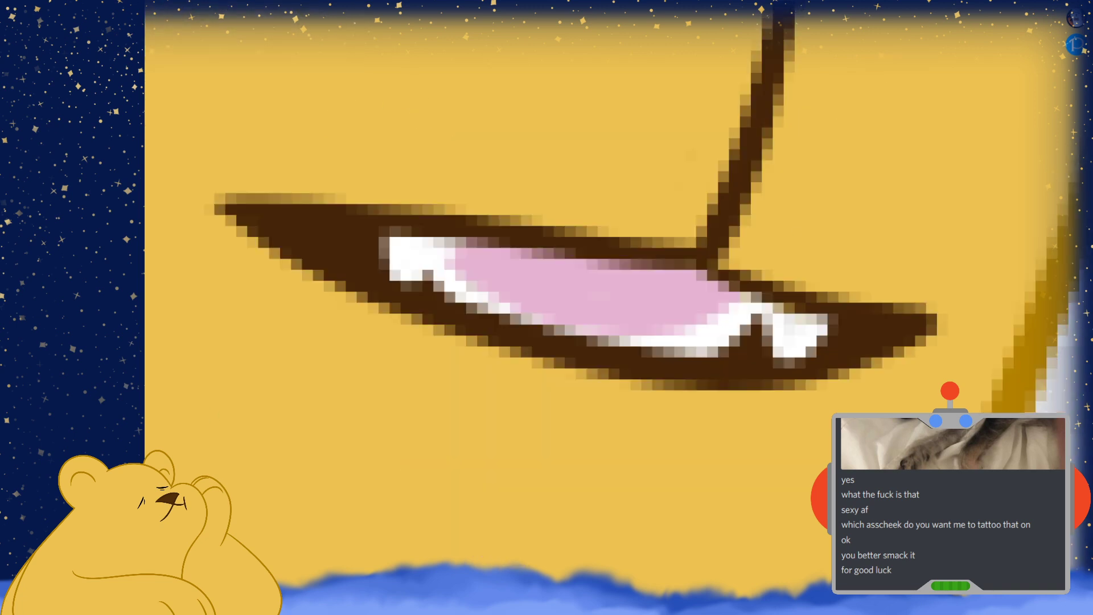
mouse_move(537, 296)
left_mouse_down()
mouse_move(517, 305)
mouse_move(466, 278)
mouse_move(440, 281)
left_mouse_up()
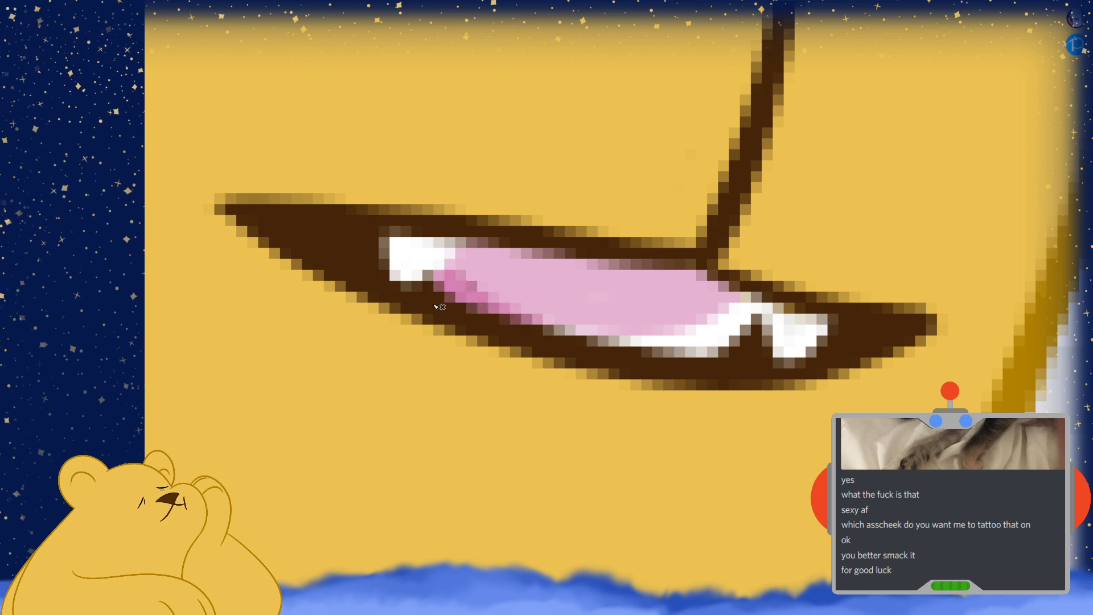
mouse_move(546, 331)
left_mouse_down()
mouse_move(706, 343)
mouse_move(738, 337)
mouse_move(734, 313)
mouse_move(747, 298)
left_mouse_up()
scroll(748, 298, "down", 10)
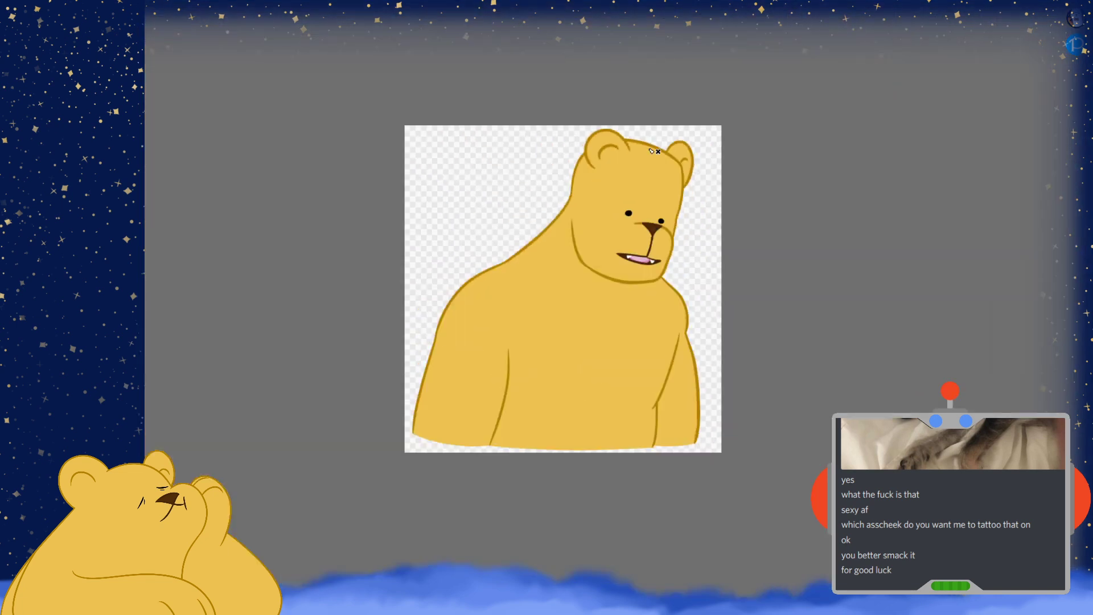
Paint a light-yellow dome belly patch on the lower chest, redoing the stroke until it fits
scroll(598, 335, "up", 10)
scroll(393, 140, "down", 10)
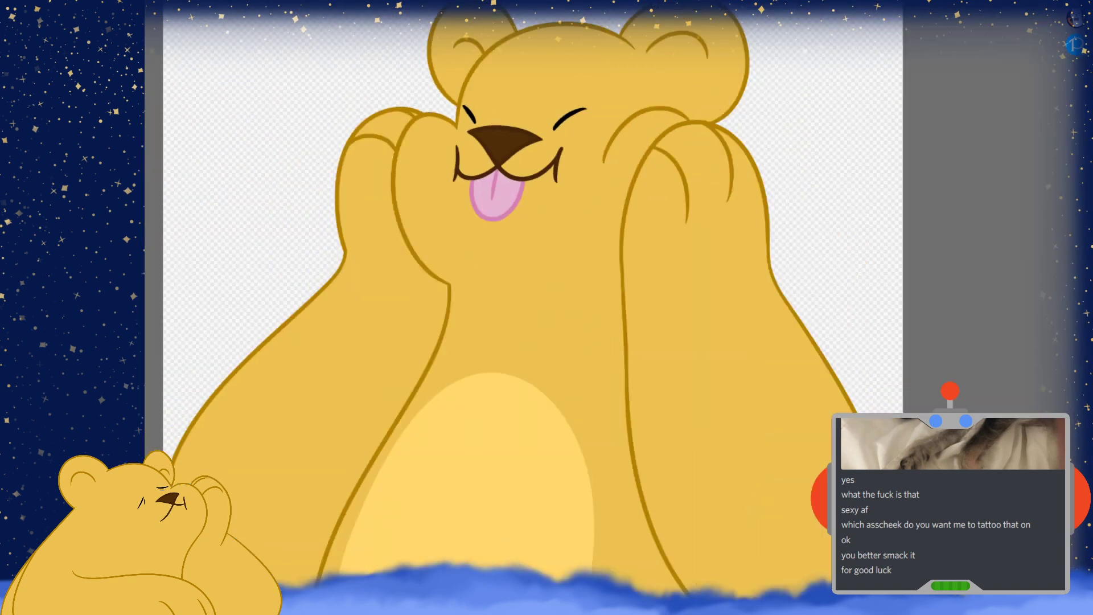
key("ctrl+Tab")
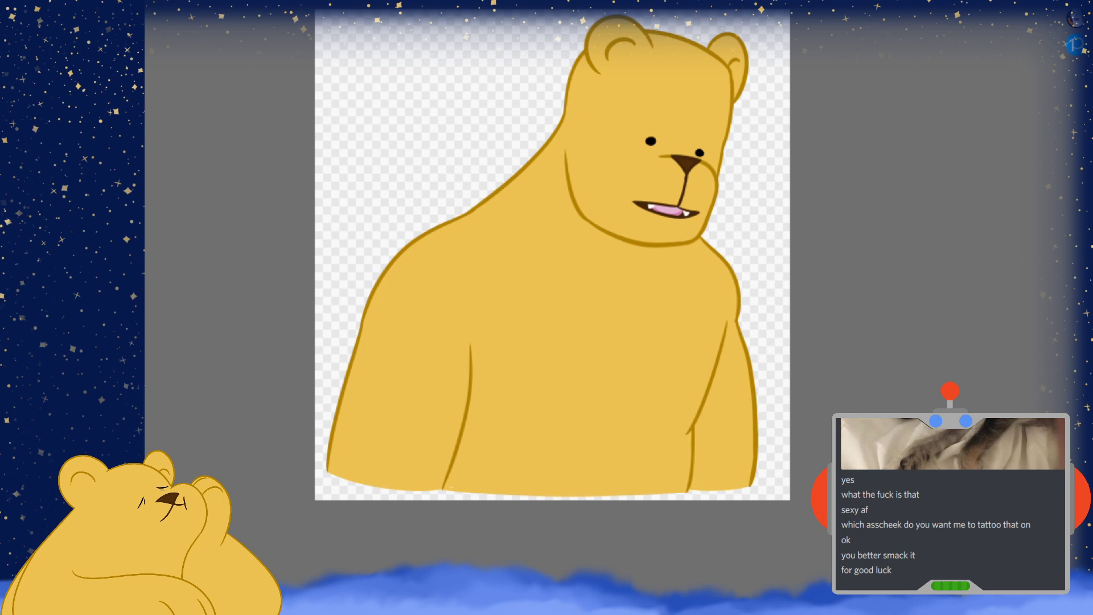
left_click_drag(524, 494, 640, 495)
key("ctrl+z")
mouse_move(519, 494)
left_mouse_down()
mouse_move(633, 420)
mouse_move(652, 512)
mouse_move(624, 385)
mouse_move(549, 517)
left_mouse_up()
key("ctrl+z")
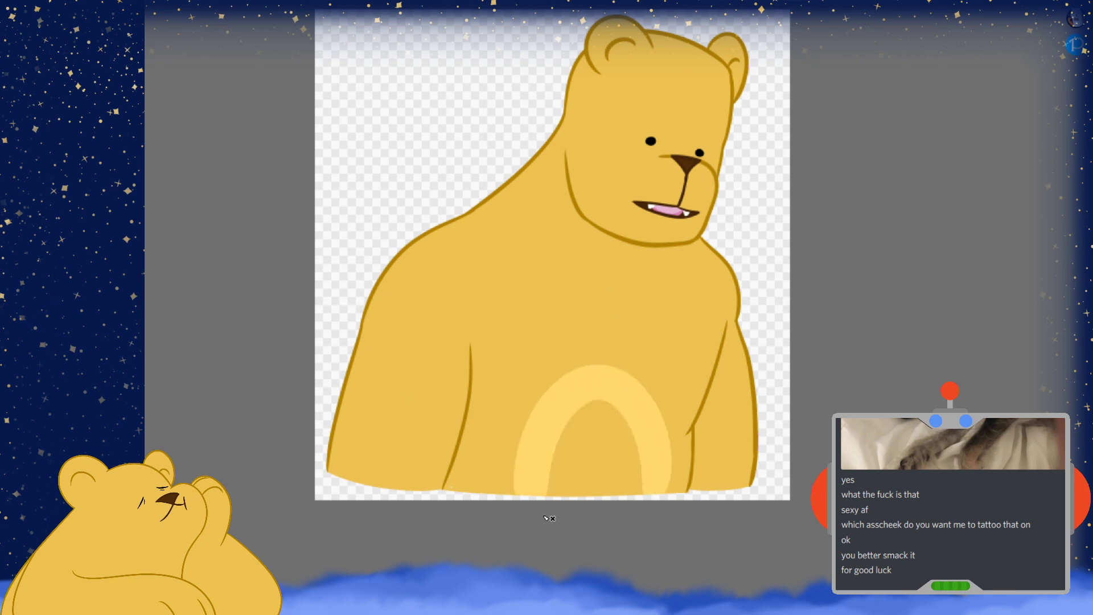
key("ctrl+z")
key("ctrl+shift+z")
key("ctrl+z")
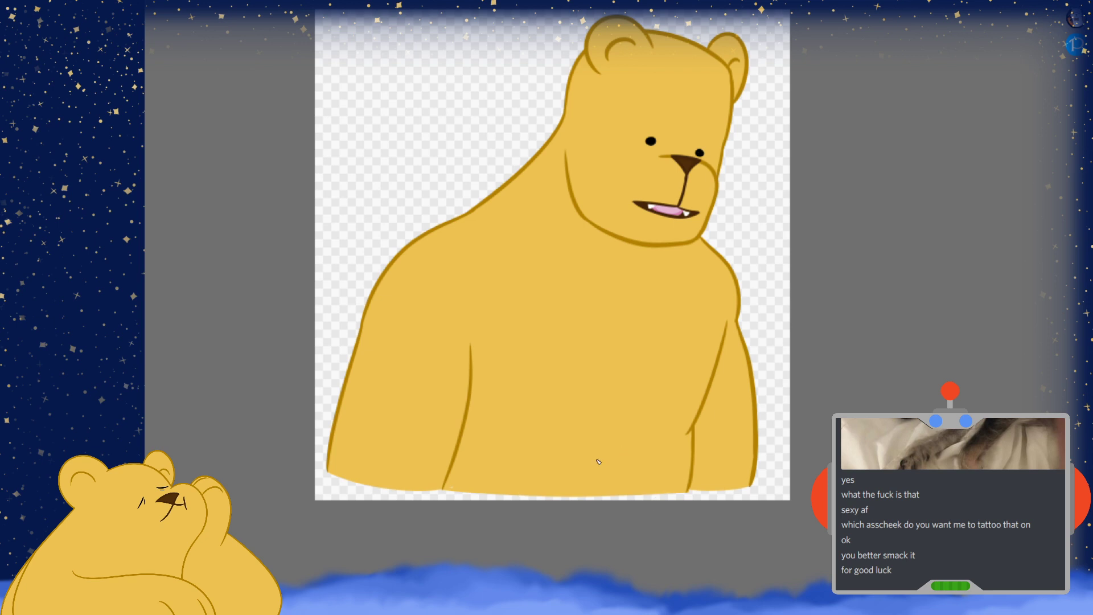
mouse_move(548, 494)
left_mouse_down()
mouse_move(654, 440)
mouse_move(683, 492)
mouse_move(633, 485)
mouse_move(625, 451)
mouse_move(618, 482)
left_mouse_up()
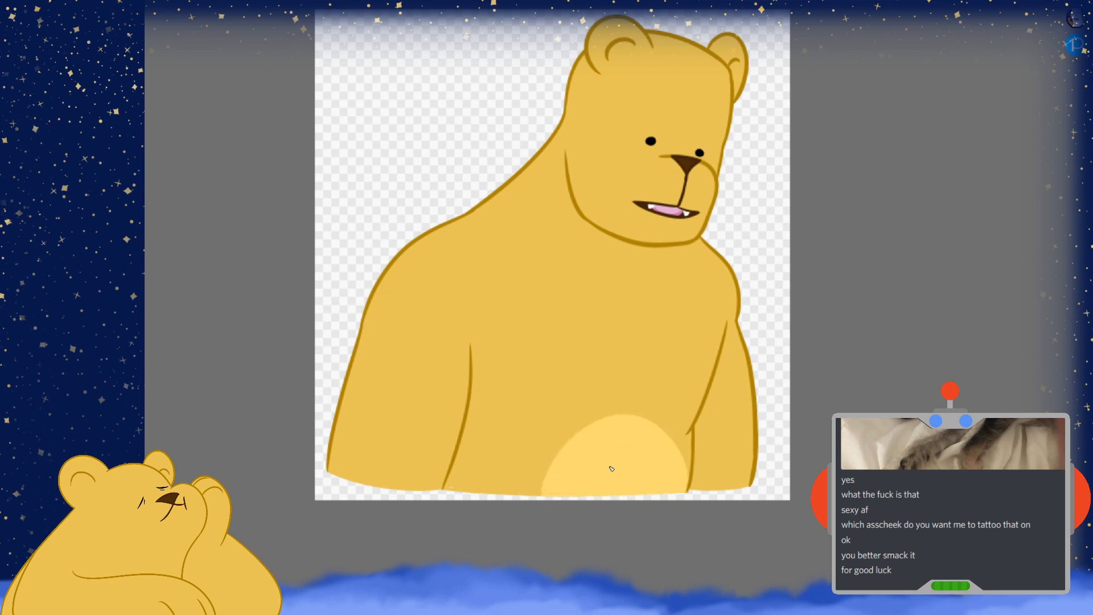
scroll(636, 484, "up", 3)
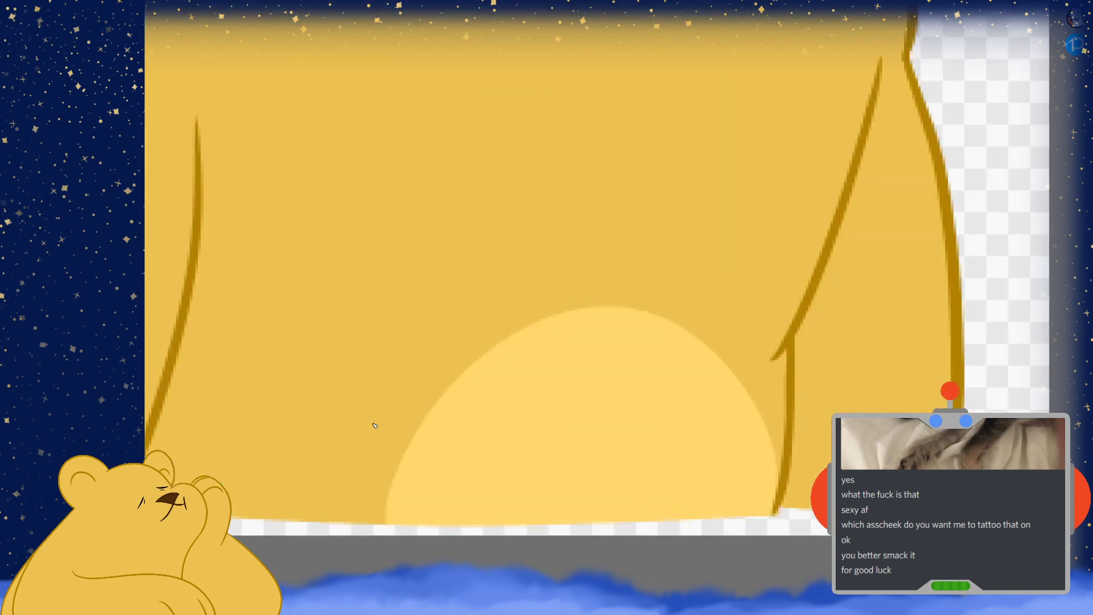
scroll(756, 488, "down", 4)
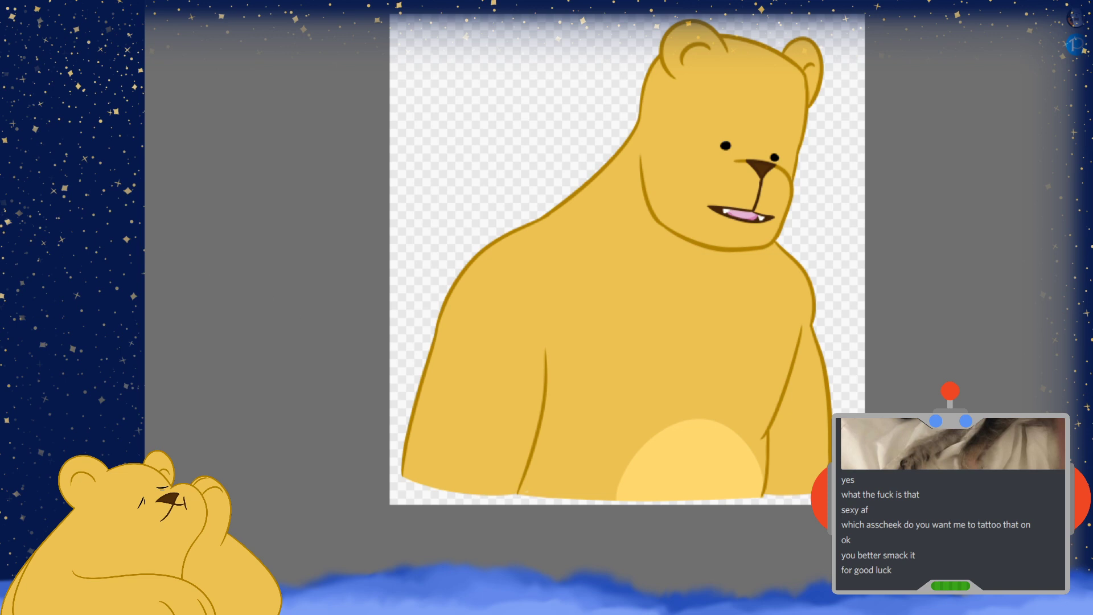
Try two brown dots on the left and right chest, then remove both
scroll(637, 164, "up", 5)
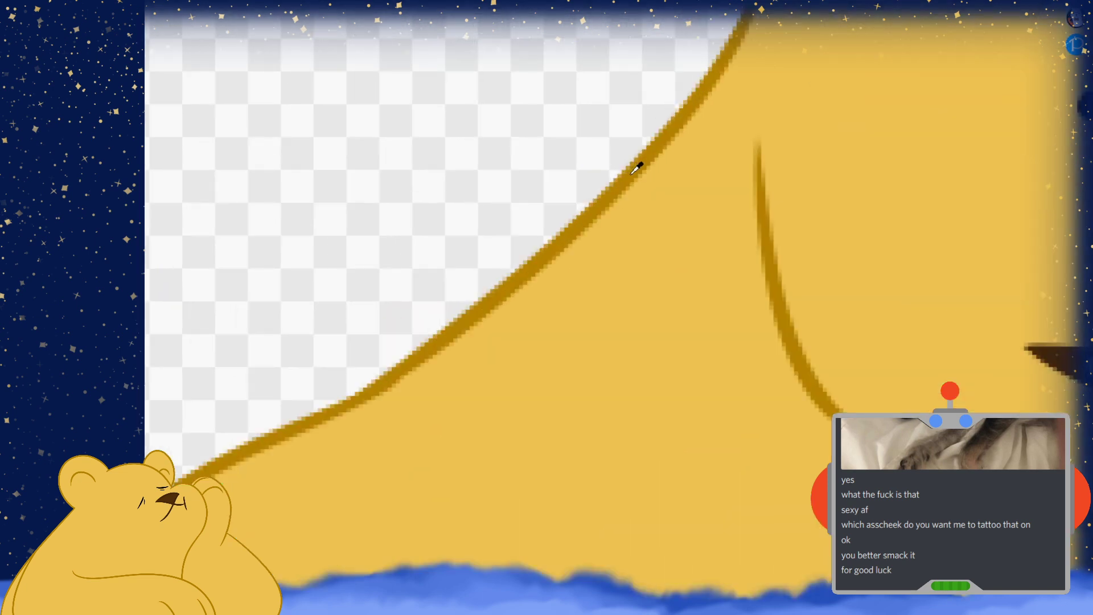
scroll(490, 141, "down", 6)
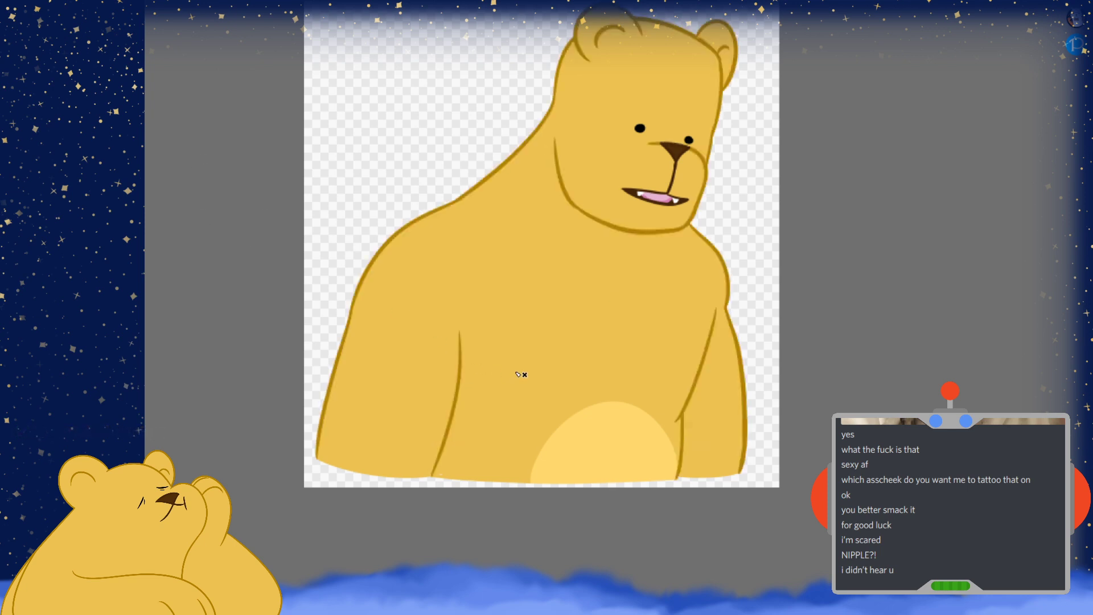
scroll(543, 400, "up", 1)
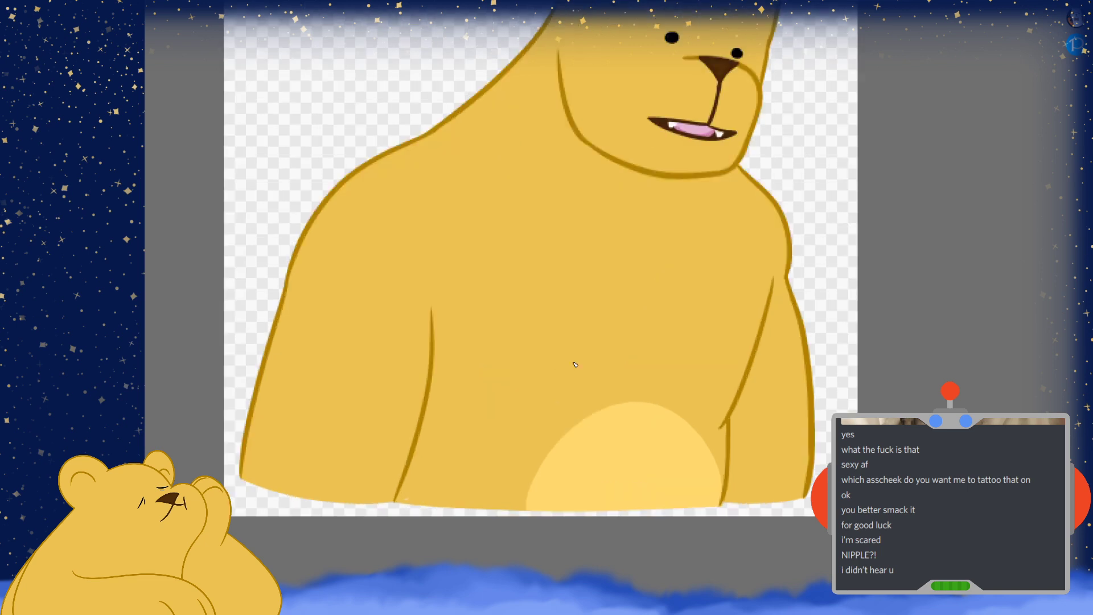
left_click(538, 380)
left_click(722, 402)
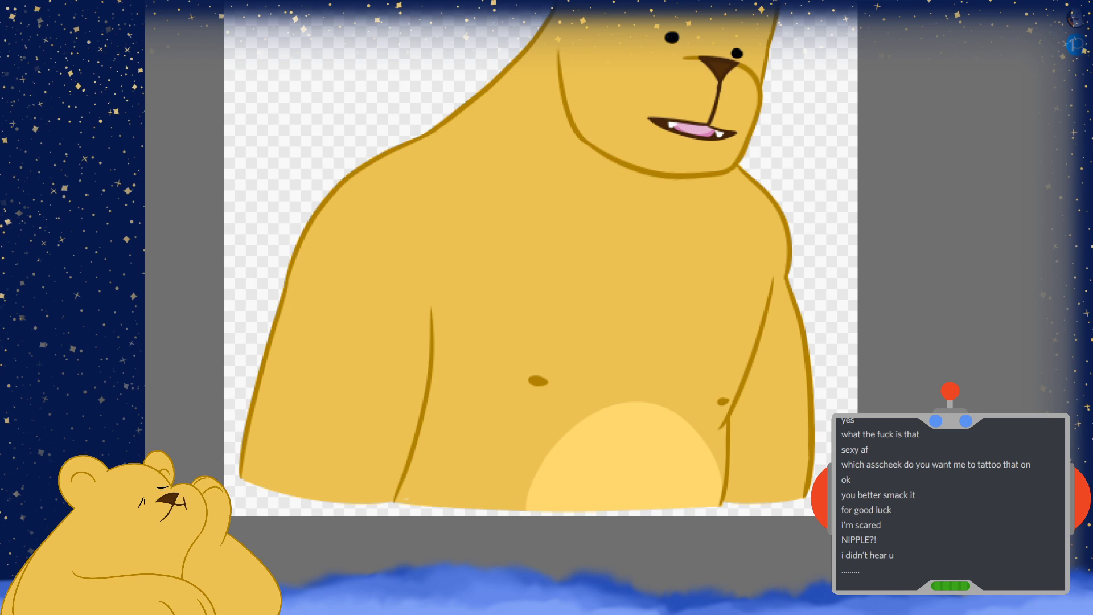
key("ctrl+0")
key("ctrl+z")
key("ctrl+z")
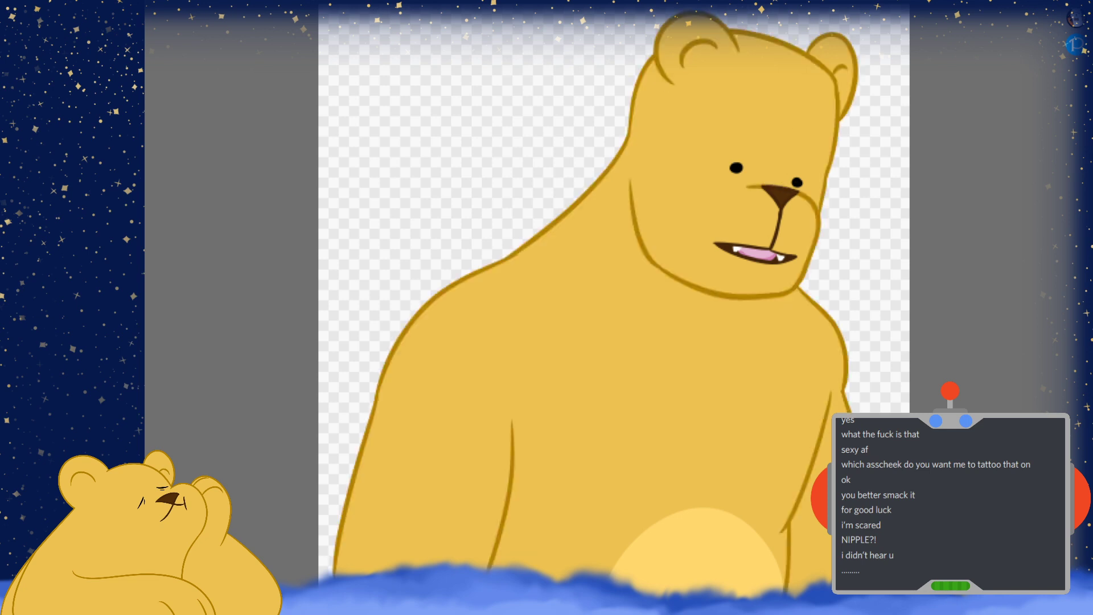
Trim the canvas to the selected bear, deselect, and bring up the LEGO teddy bear photo
left_click(145, 64)
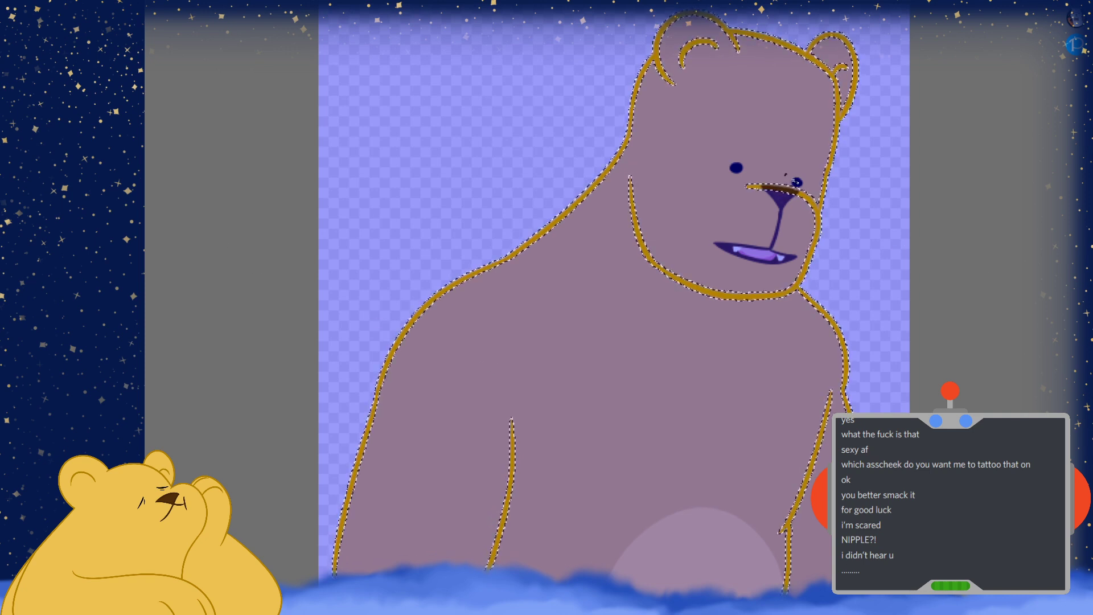
left_click(598, 315)
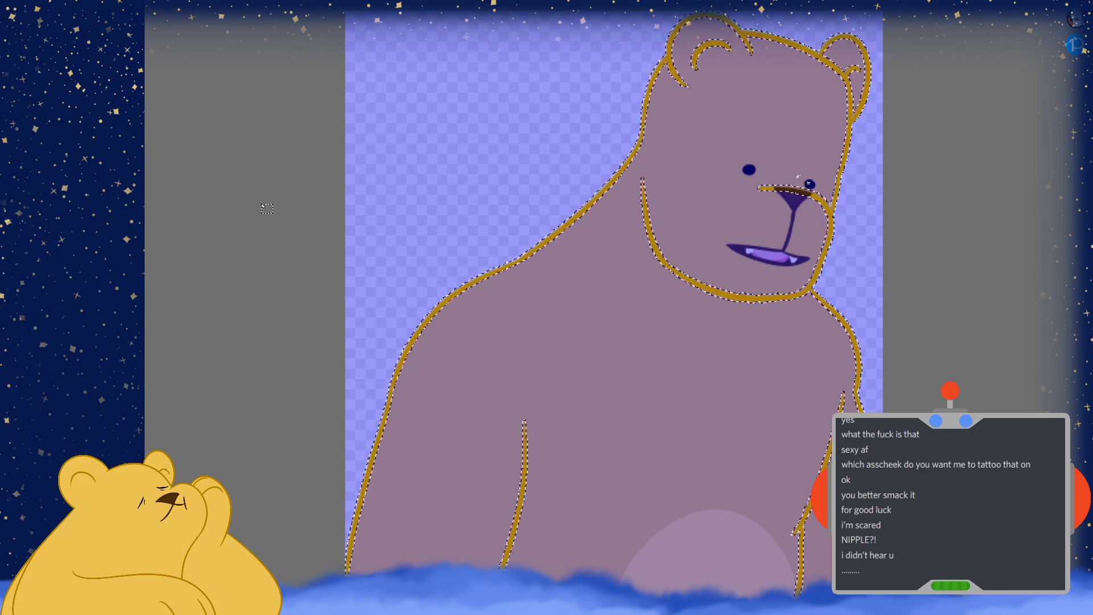
key("ctrl+d")
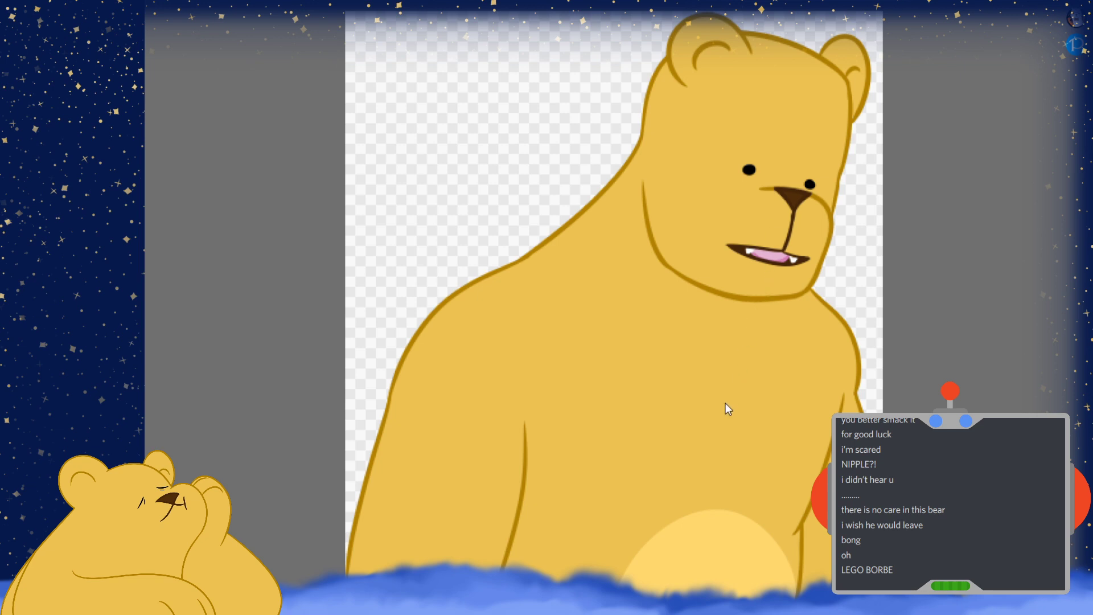
key("Right")
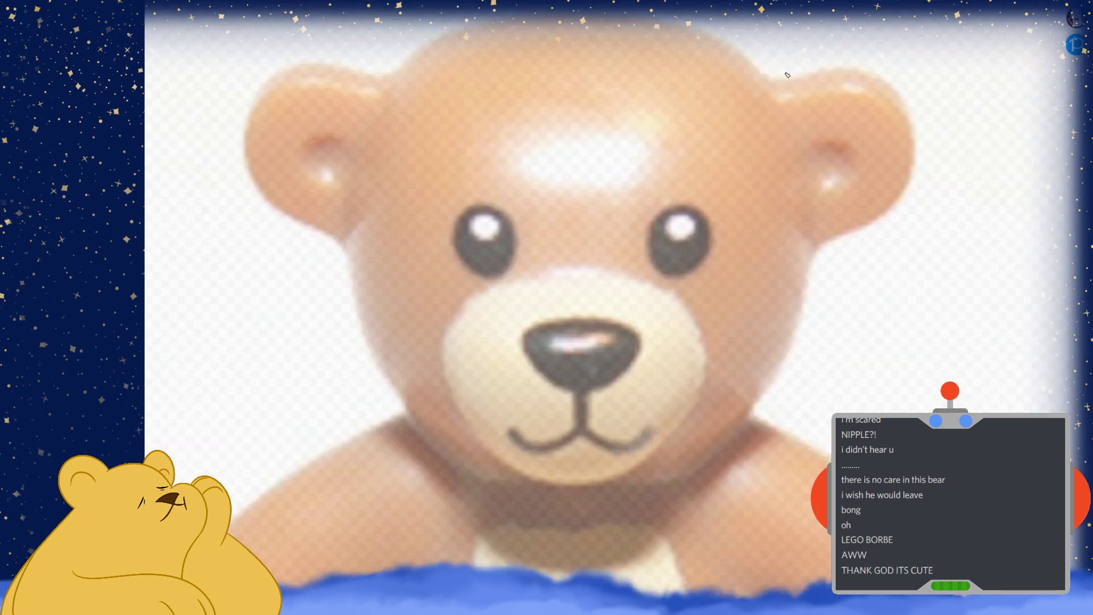
Trace the right ear's outer and inner curves, then mirror them with symmetry centred on the nose
mouse_move(770, 84)
left_mouse_down()
mouse_move(894, 188)
mouse_move(828, 225)
left_mouse_up()
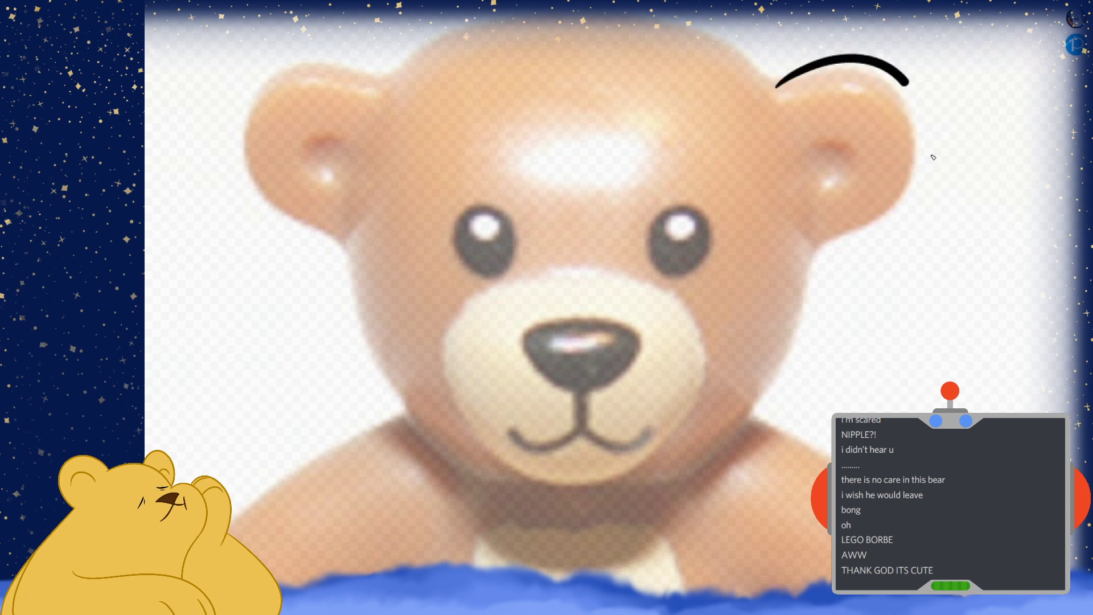
left_click_drag(806, 152, 867, 175)
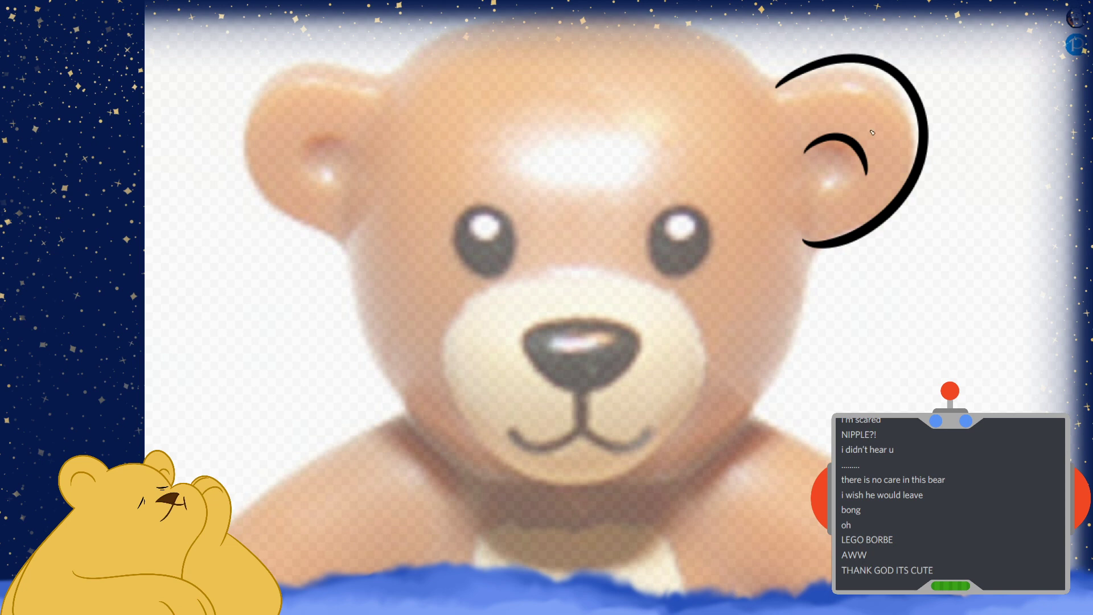
scroll(740, 119, "up", 2)
left_click_drag(782, 142, 564, 91)
key("ctrl+z")
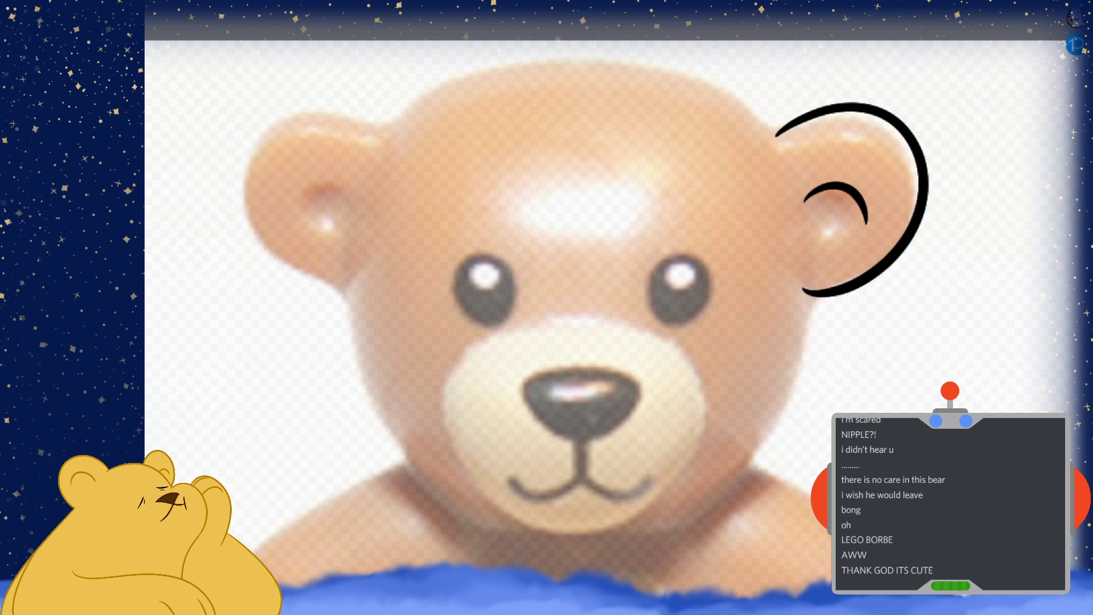
left_click(164, 297)
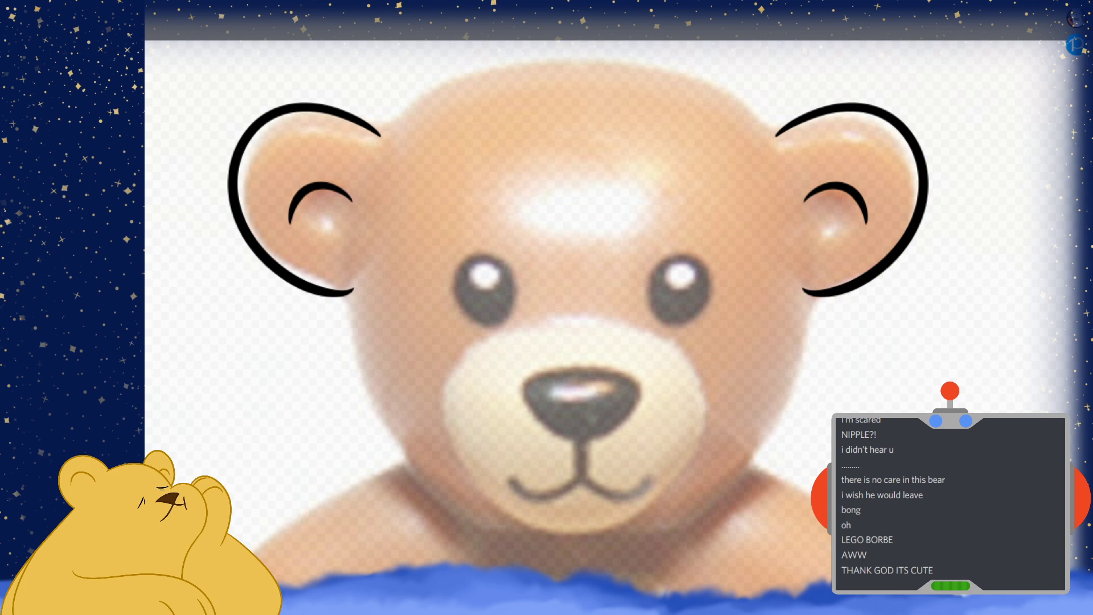
left_click_drag(589, 421, 581, 425)
Draw the head-top curve joining both ears
mouse_move(777, 137)
left_mouse_down()
mouse_move(712, 90)
mouse_move(538, 48)
left_mouse_up()
key("ctrl+z")
mouse_move(376, 136)
left_mouse_down()
mouse_move(439, 95)
mouse_move(610, 75)
left_mouse_up()
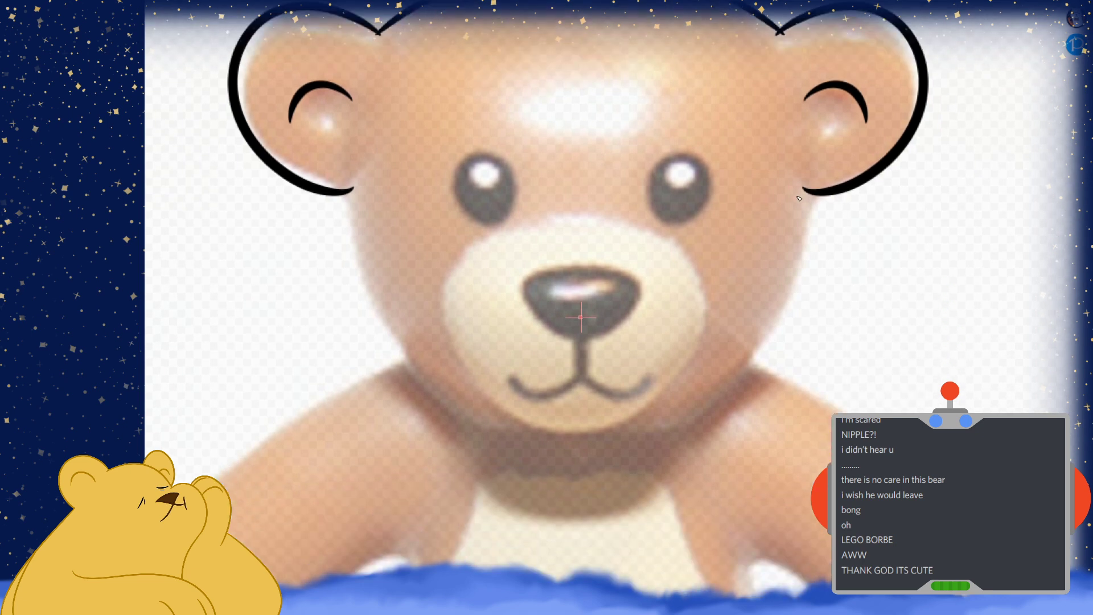
Draw mirrored cheek lines from the ears down toward the chin, redrawing until satisfied and leaving a small gap
mouse_move(799, 197)
left_mouse_down()
mouse_move(815, 205)
mouse_move(660, 427)
mouse_move(623, 435)
left_mouse_up()
key("ctrl+z")
mouse_move(818, 198)
left_mouse_down()
mouse_move(700, 398)
mouse_move(586, 424)
left_mouse_up()
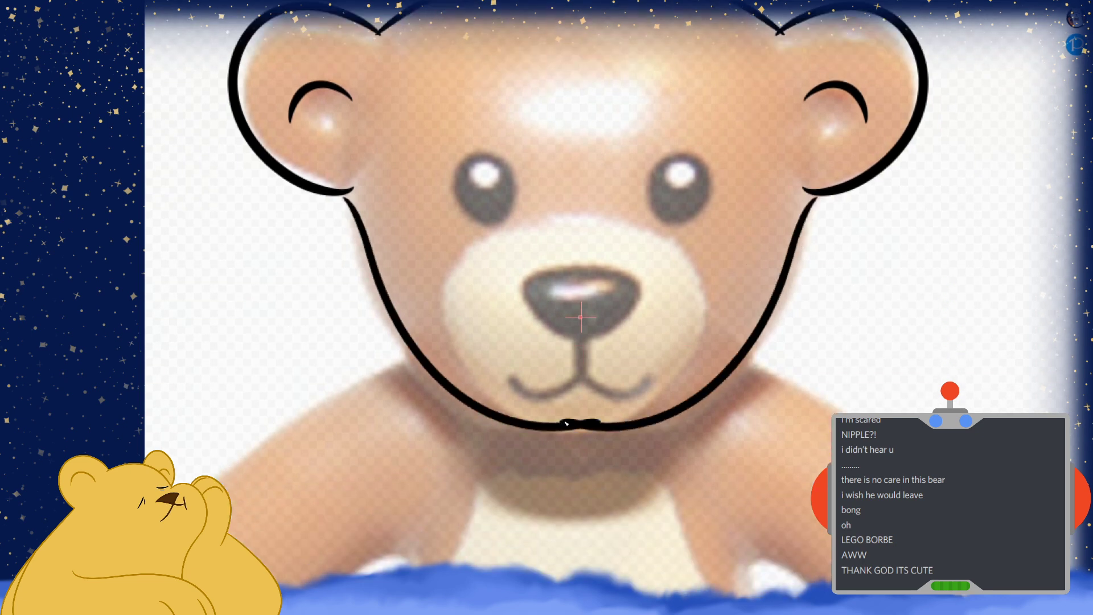
key("ctrl+z")
mouse_move(822, 196)
left_mouse_down()
mouse_move(709, 398)
mouse_move(555, 441)
left_mouse_up()
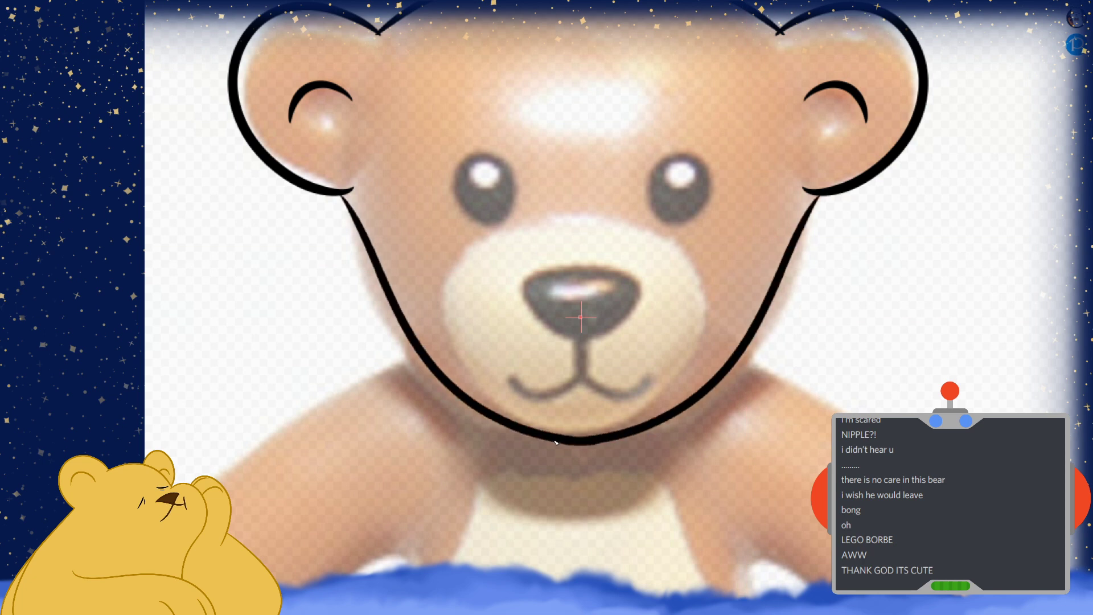
key("ctrl+z")
mouse_move(814, 199)
left_mouse_down()
mouse_move(579, 424)
mouse_move(822, 203)
mouse_move(746, 350)
mouse_move(578, 434)
left_mouse_up()
key("ctrl+z")
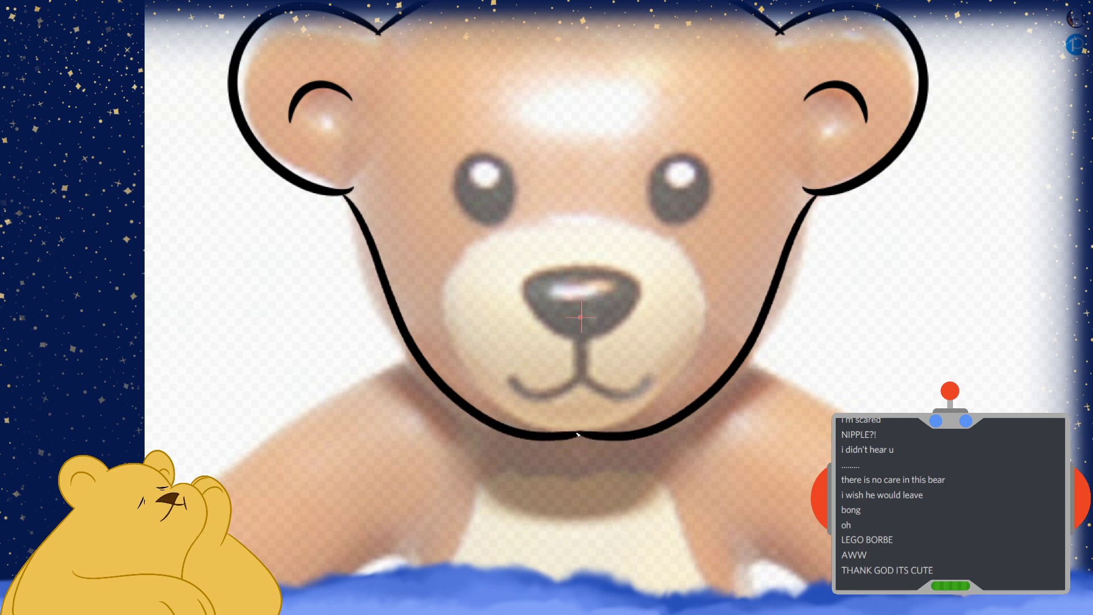
key("ctrl+z")
mouse_move(819, 198)
left_mouse_down()
mouse_move(780, 278)
mouse_move(592, 443)
mouse_move(579, 441)
left_mouse_up()
key("ctrl+z")
left_click_drag(822, 198, 663, 419)
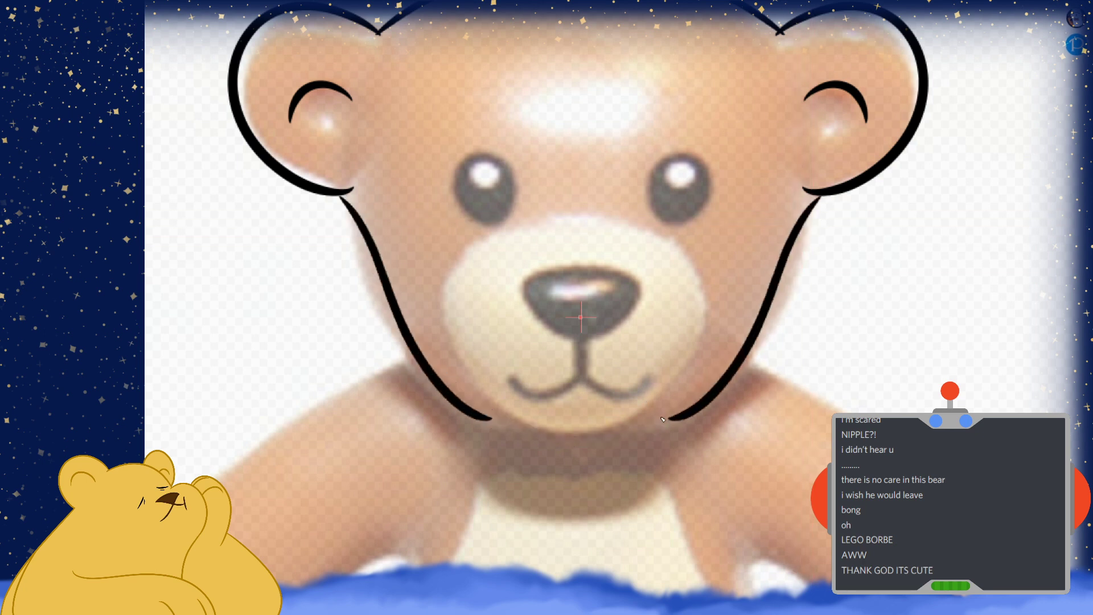
key("ctrl+z")
mouse_move(823, 198)
left_mouse_down()
mouse_move(683, 407)
mouse_move(648, 420)
left_mouse_up()
key("ctrl+z")
mouse_move(818, 198)
left_mouse_down()
mouse_move(783, 290)
mouse_move(660, 420)
left_mouse_up()
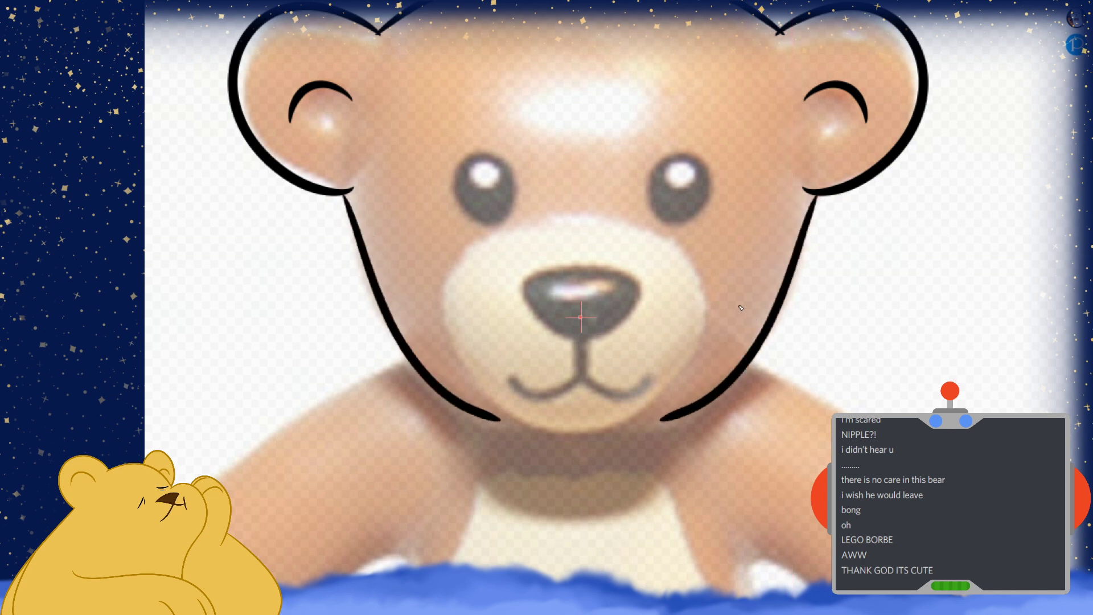
key("ctrl+z")
mouse_move(823, 198)
left_mouse_down()
mouse_move(743, 370)
mouse_move(626, 437)
left_mouse_up()
key("ctrl+z")
mouse_move(818, 196)
left_mouse_down()
mouse_move(803, 246)
mouse_move(622, 424)
left_mouse_up()
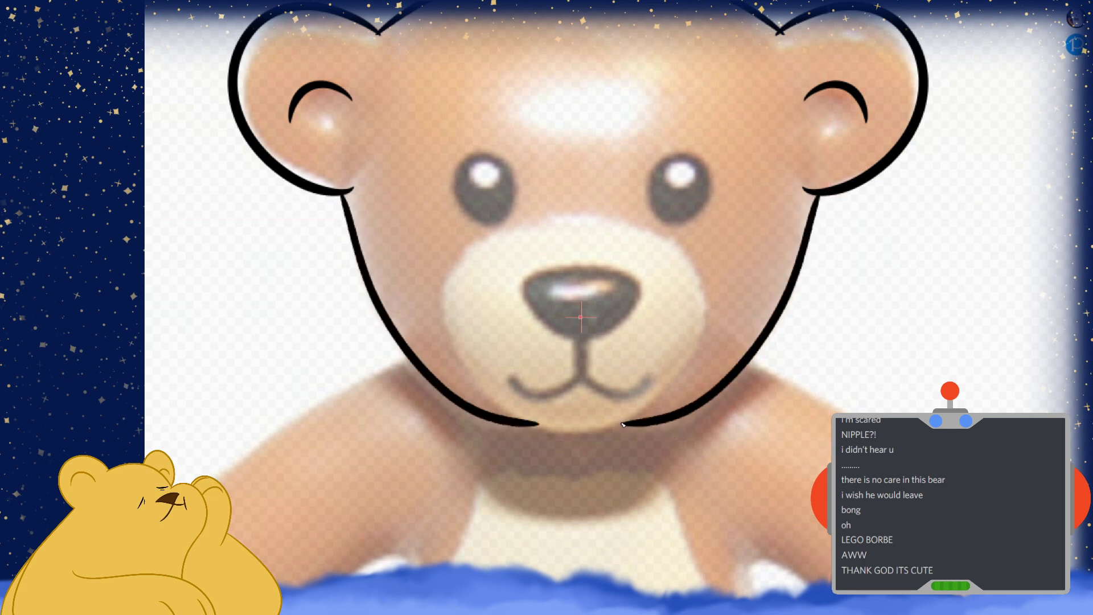
left_click_drag(498, 422, 579, 427)
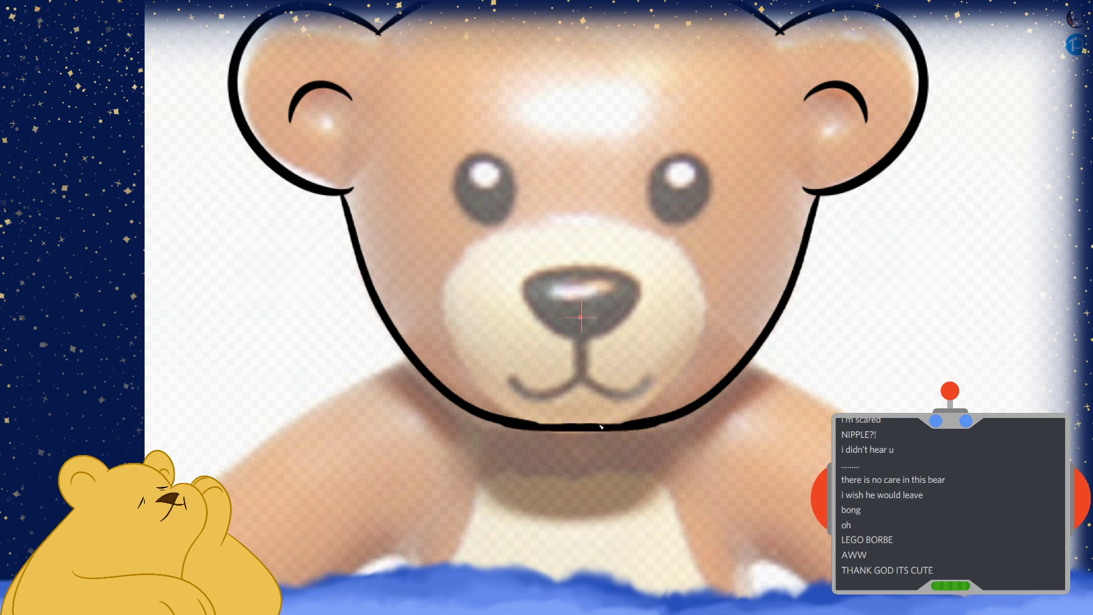
key("ctrl+z")
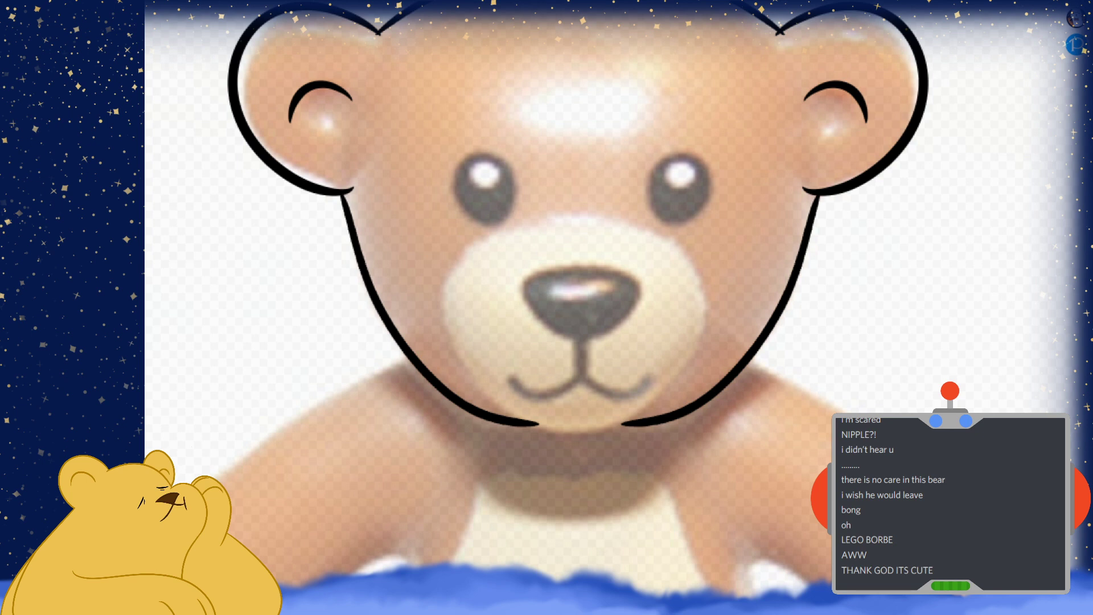
Select both jaw lines, stretch them downward and pull their sides slightly inward
left_click(505, 431)
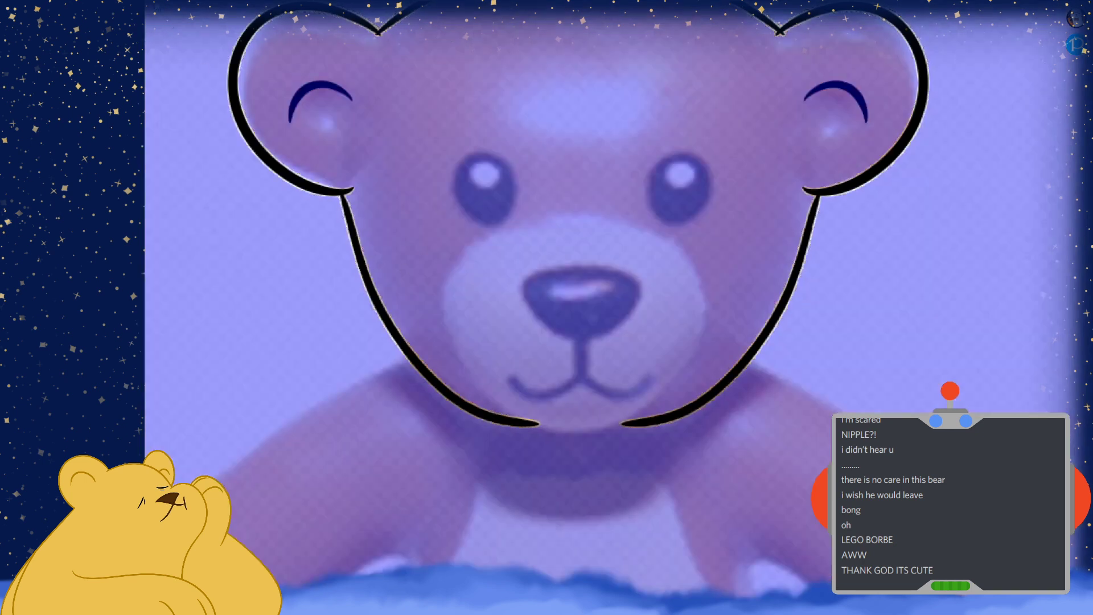
key("ctrl+d")
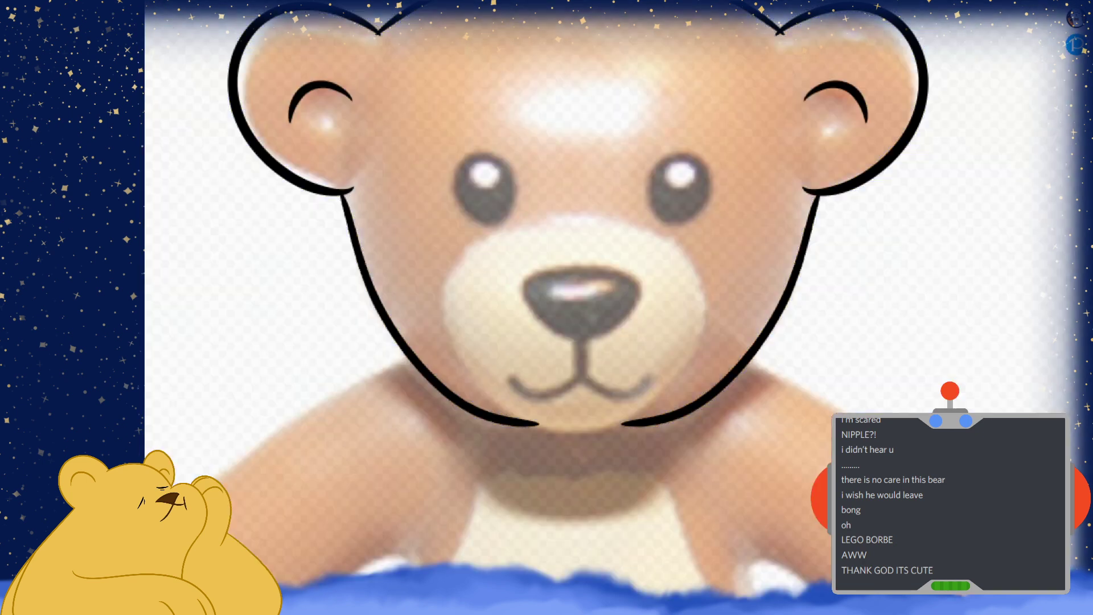
left_click(456, 399)
left_click(705, 423, "shift")
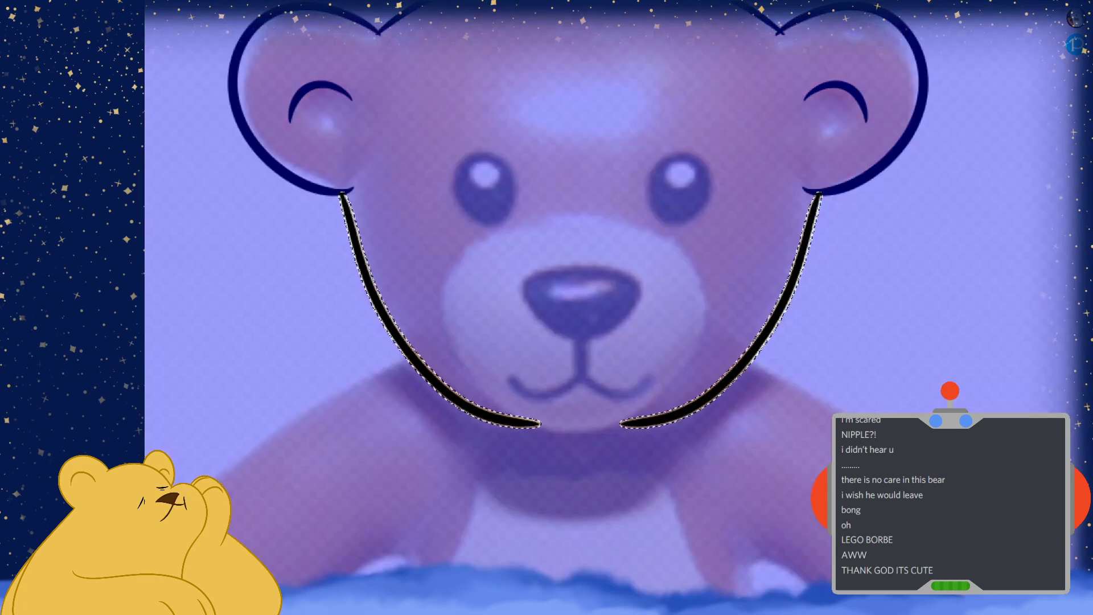
key("ctrl+t")
left_click_drag(581, 405, 582, 428)
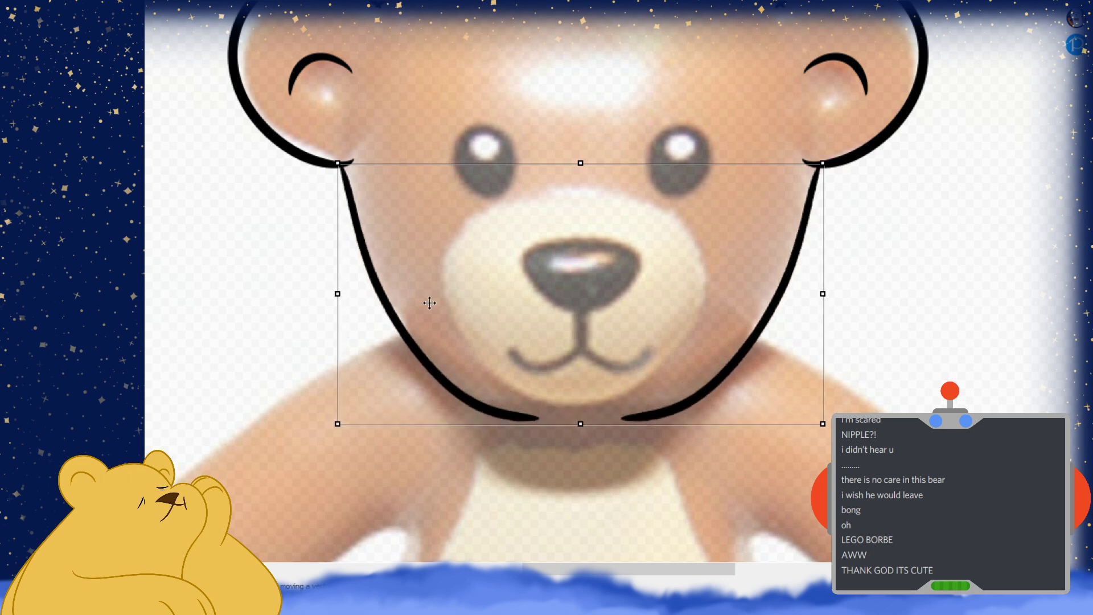
left_click_drag(337, 294, 344, 295)
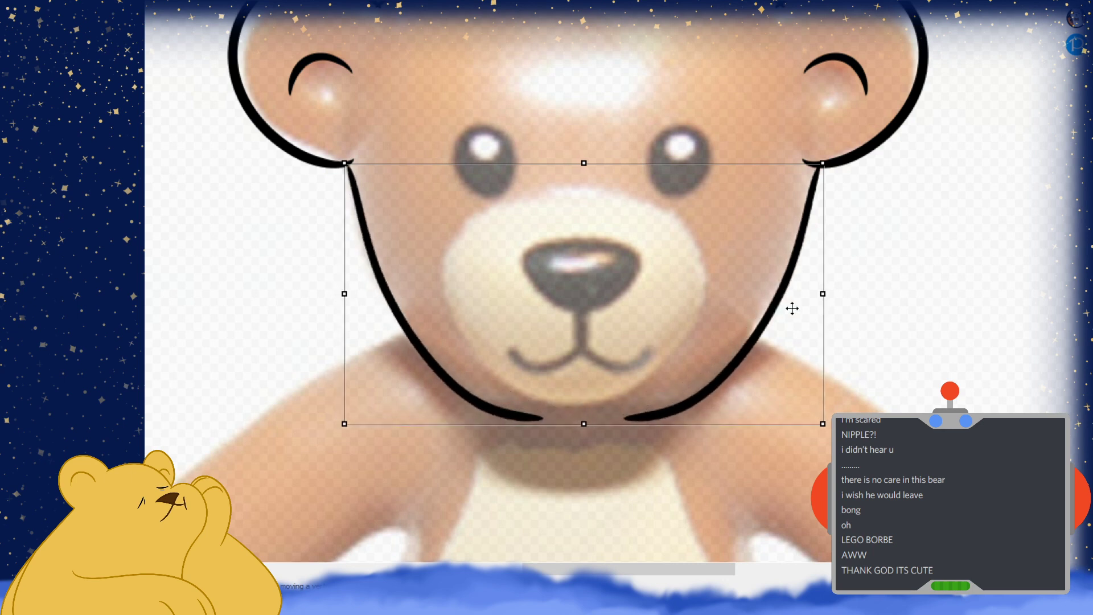
left_click_drag(822, 293, 818, 292)
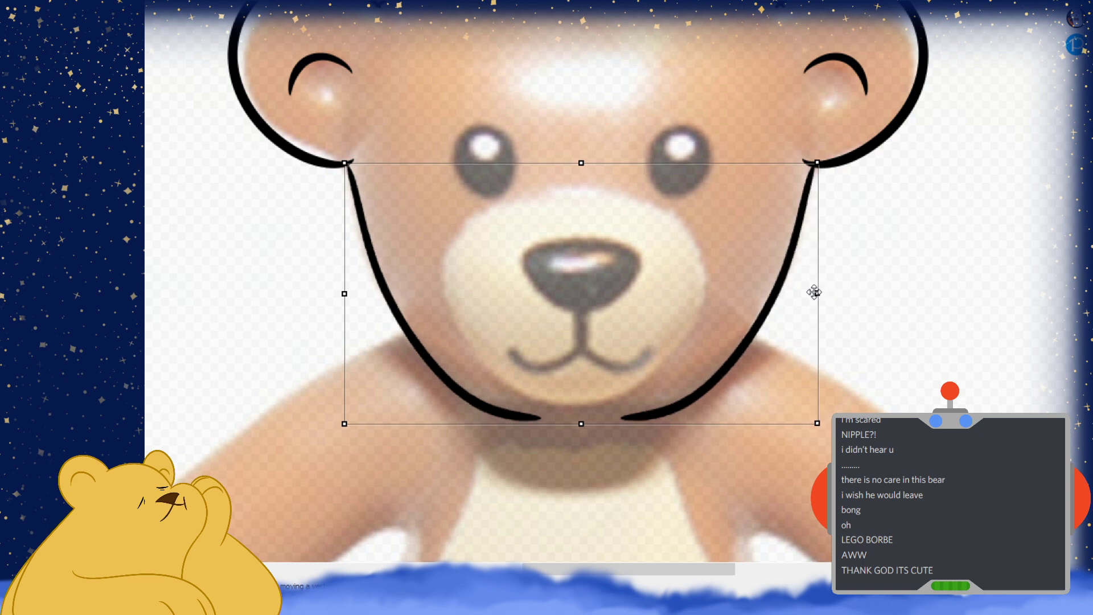
key("Return")
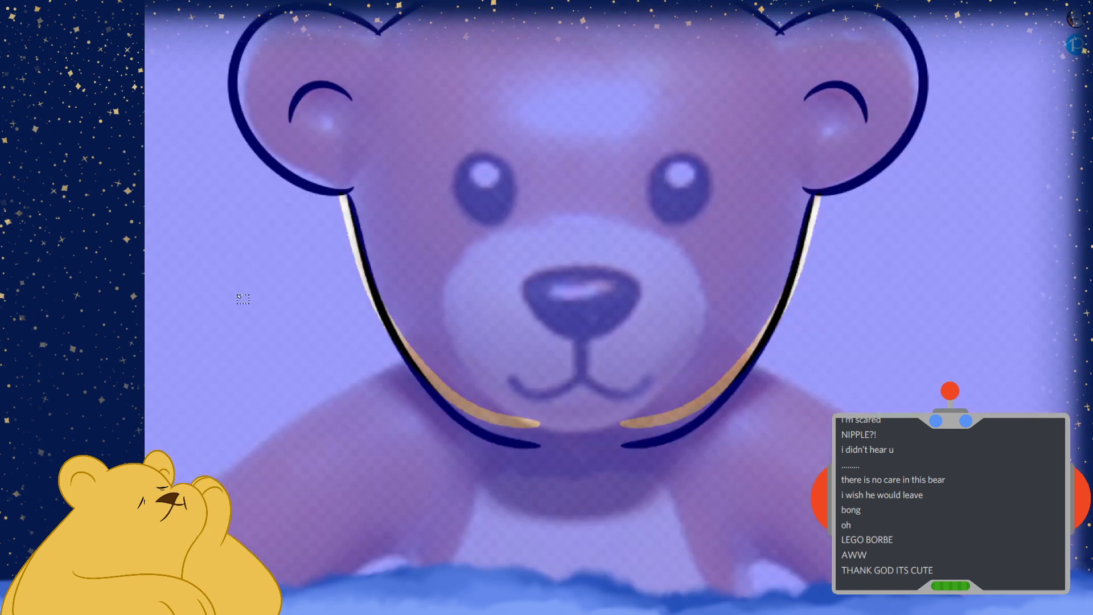
key("ctrl+d")
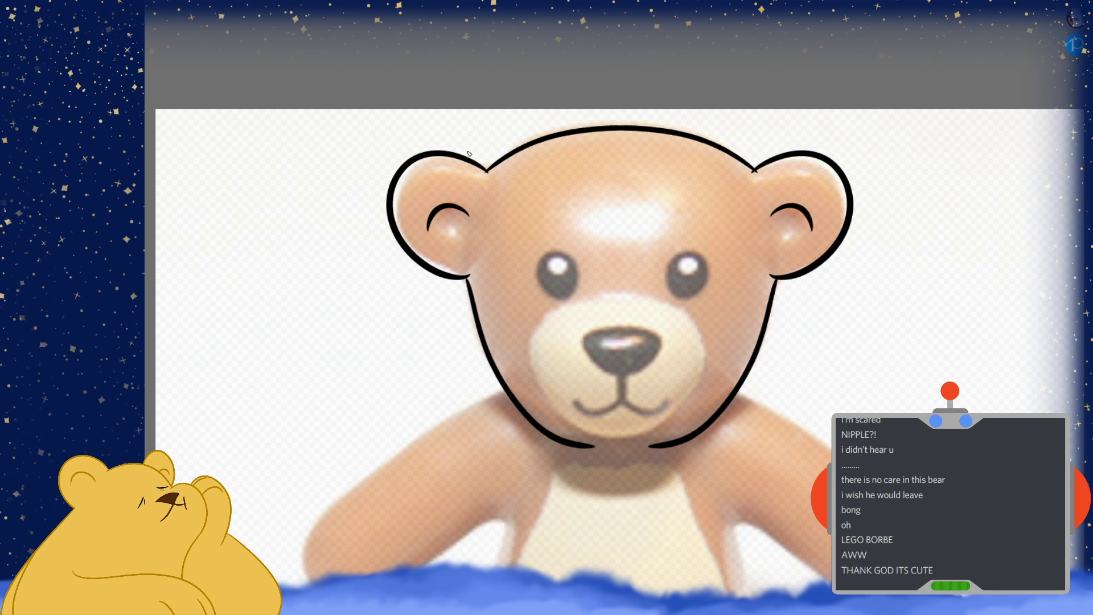
scroll(472, 156, "up", 5)
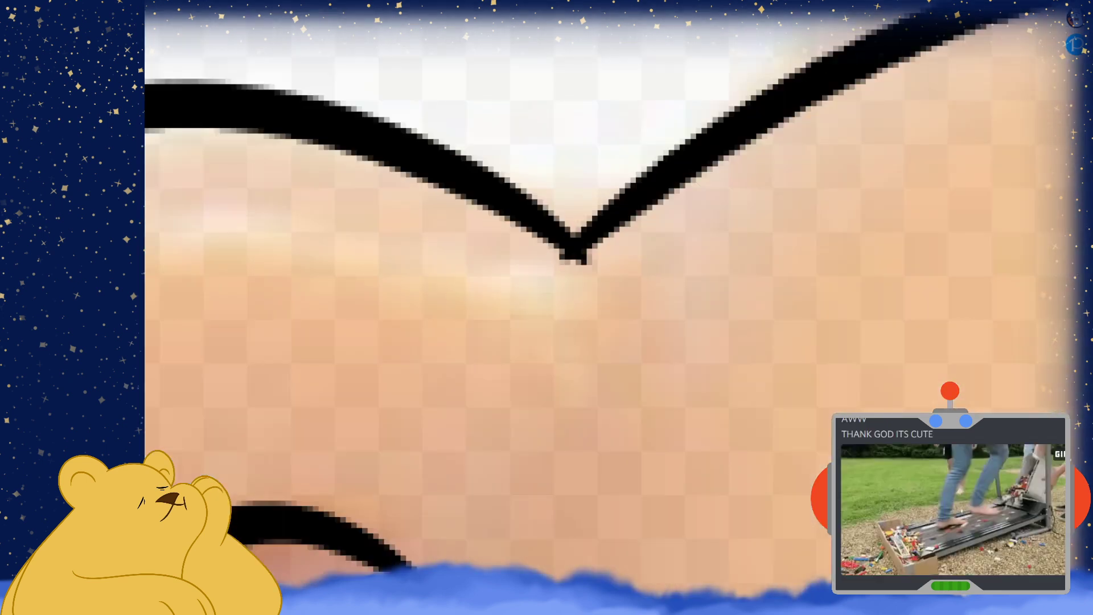
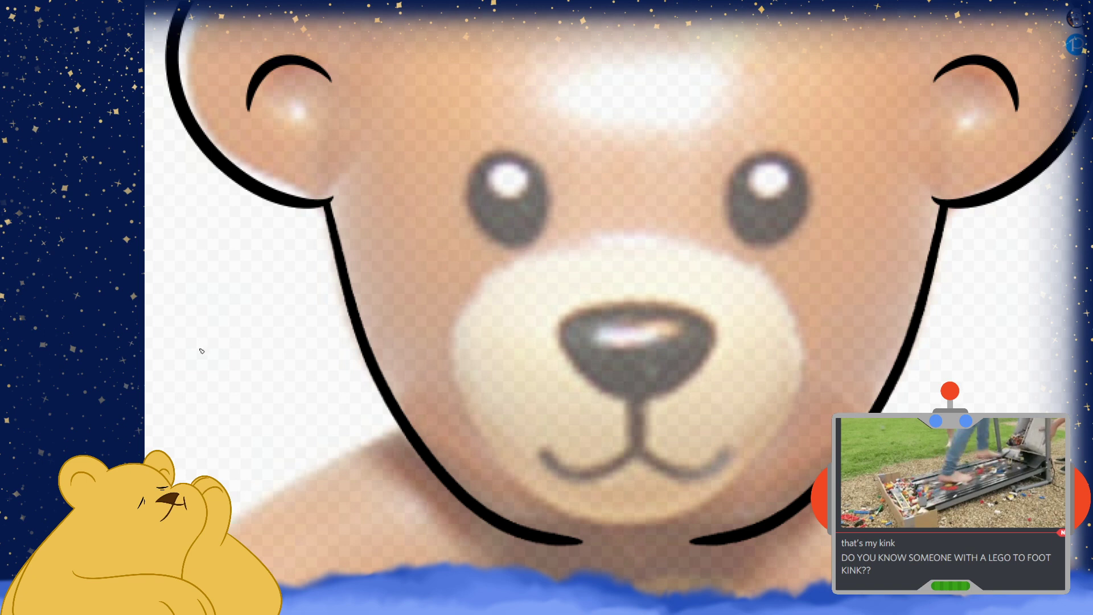
Paint a small black pupil oval in the bear's right eye, undoing the first attempt
mouse_move(764, 212)
left_mouse_down()
mouse_move(764, 235)
mouse_move(774, 229)
left_mouse_up()
key("ctrl+z")
key("ctrl+z")
Paint a matching black pupil in the left eye and check it with the reference photo briefly hidden
left_click_drag(489, 212, 494, 228)
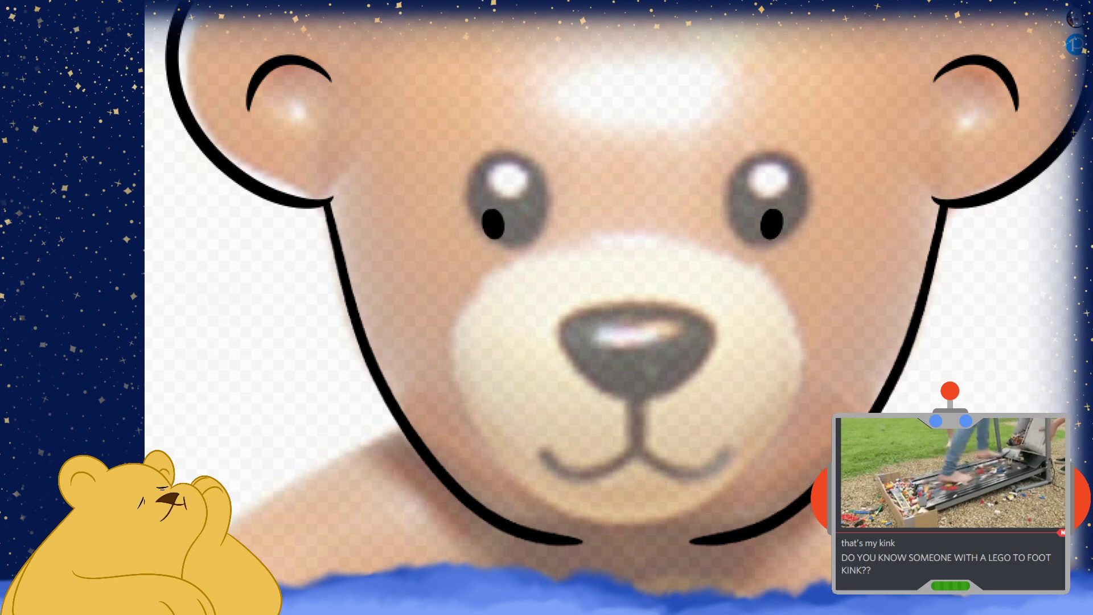
scroll(727, 174, "down", 2)
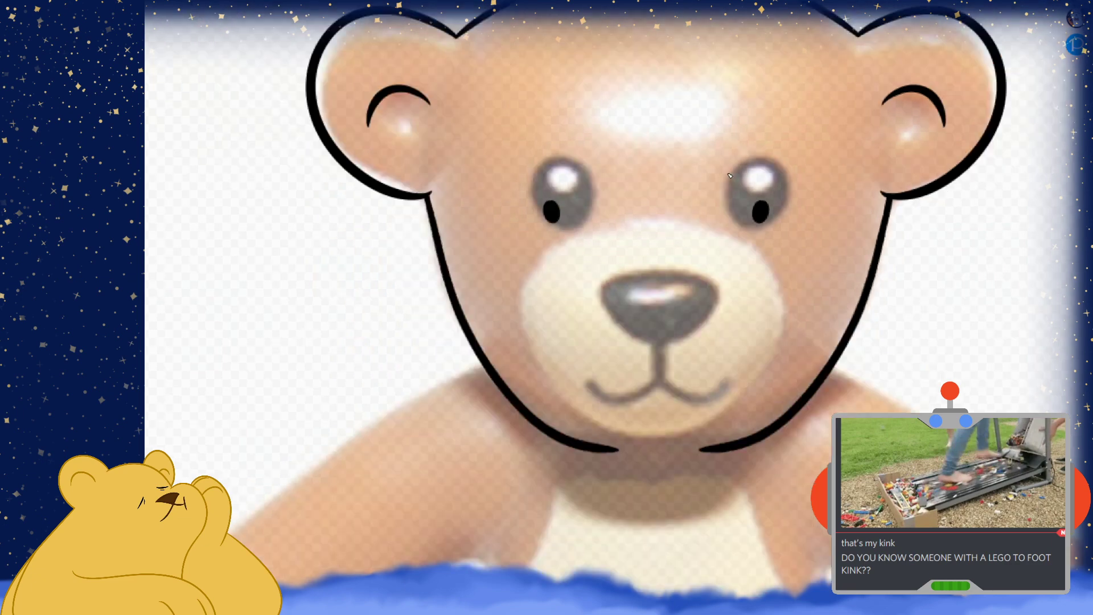
key("ctrl+comma")
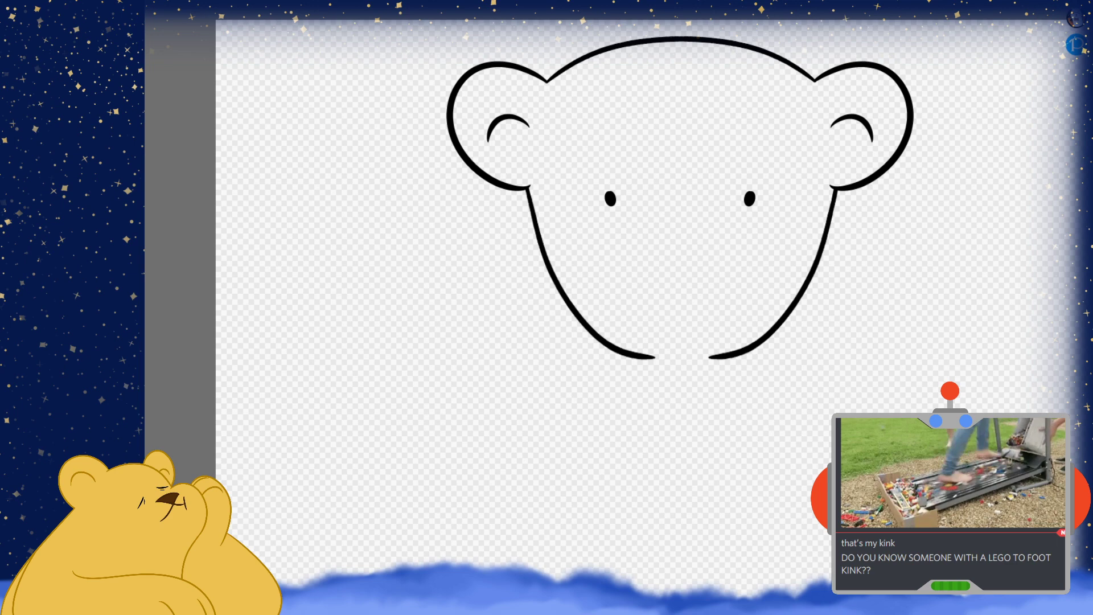
key("ctrl+comma")
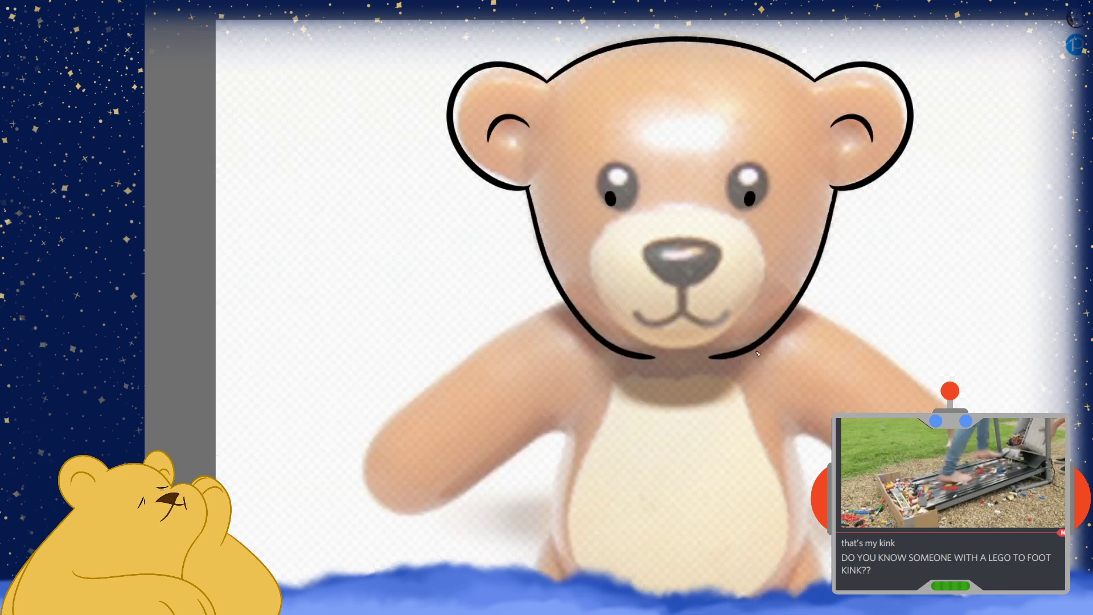
Draw a curved black line across the top of the snout
scroll(662, 236, "up", 4)
scroll(549, 372, "down", 2)
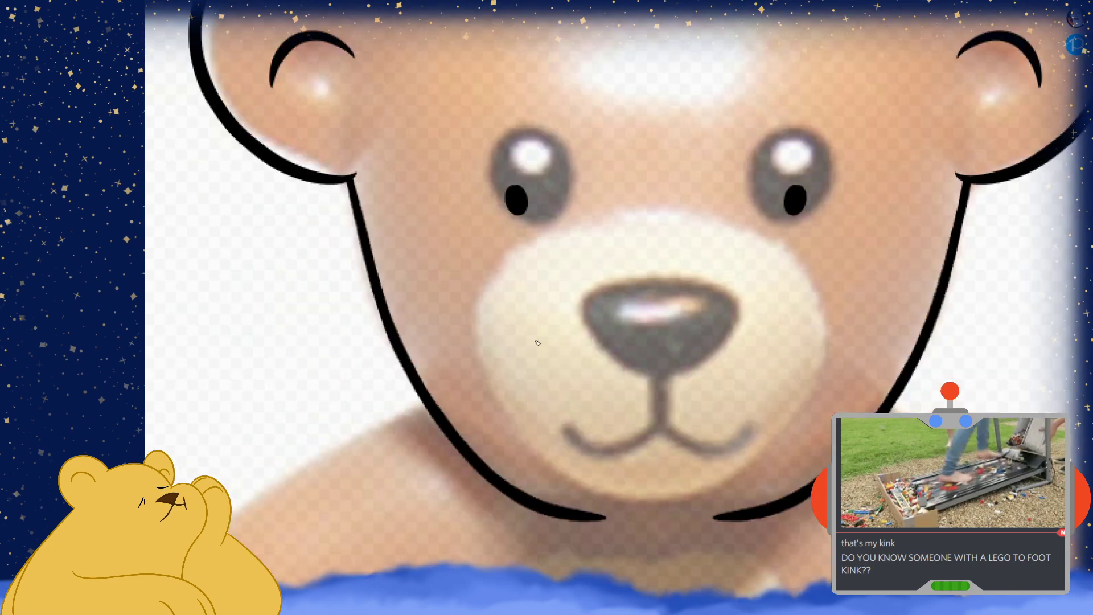
mouse_move(465, 287)
left_mouse_down()
mouse_move(628, 231)
mouse_move(820, 284)
left_mouse_up()
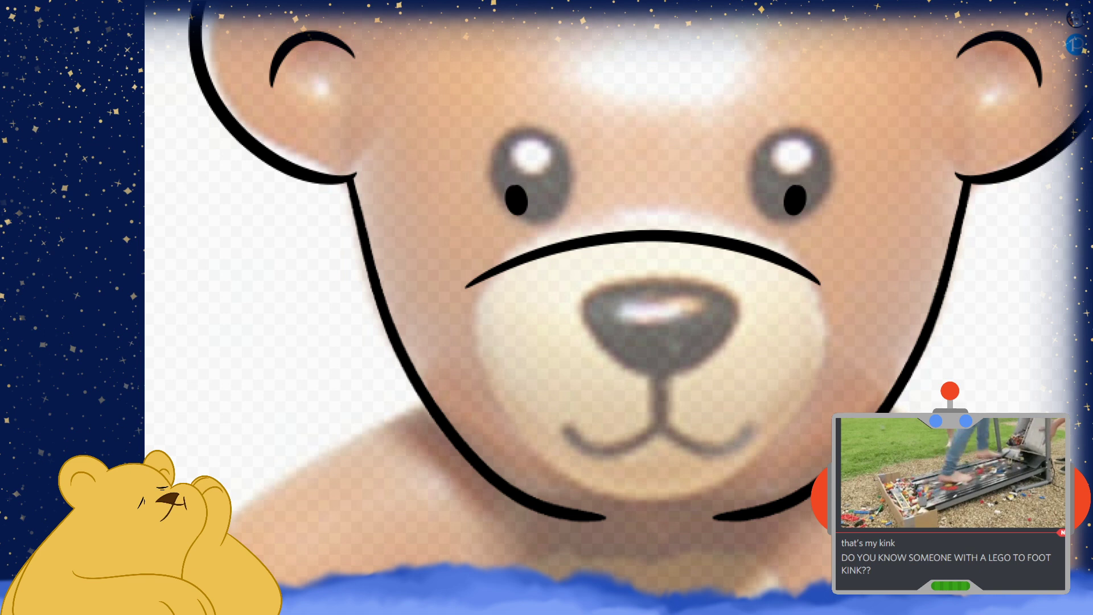
Skew the snout curve so its left side rises, and apply the transform
key("ctrl+t")
mouse_move(464, 231)
left_mouse_down()
mouse_move(505, 212)
mouse_move(497, 216)
left_mouse_up()
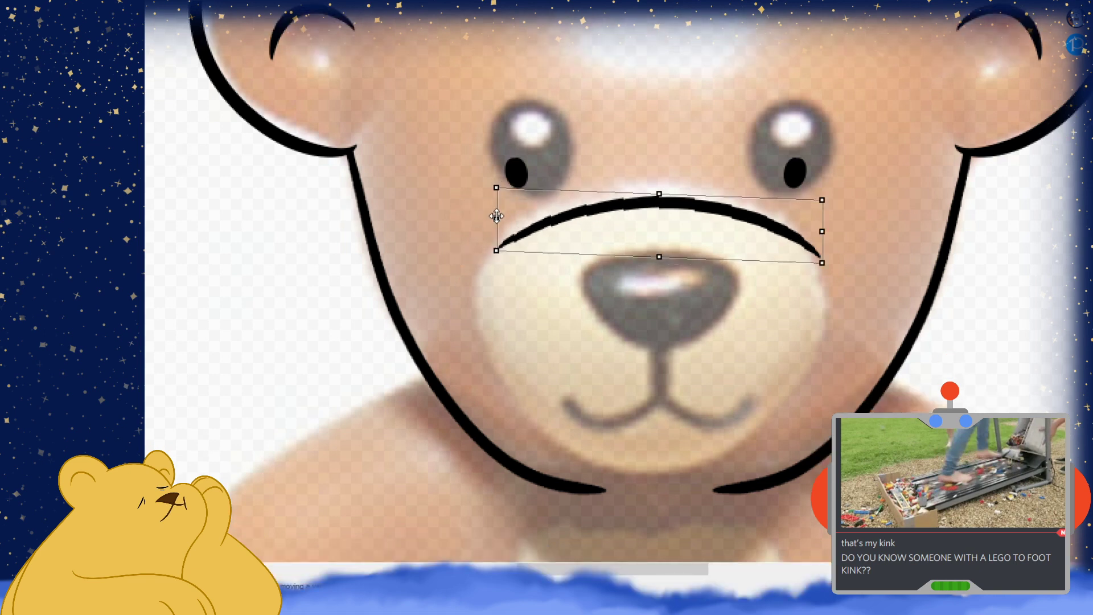
left_click_drag(822, 231, 815, 220)
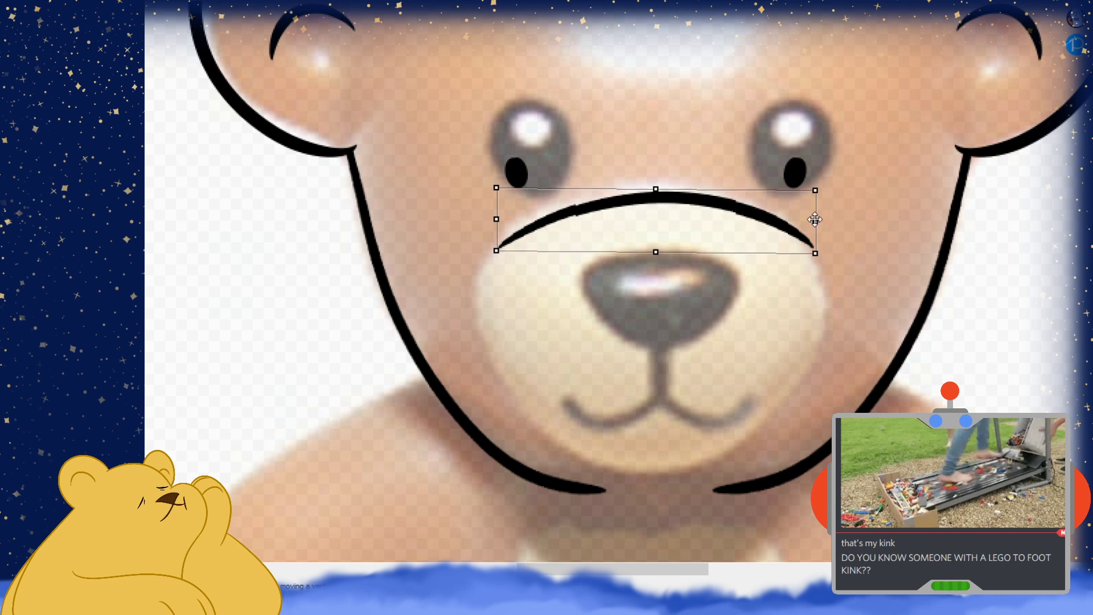
key("Return")
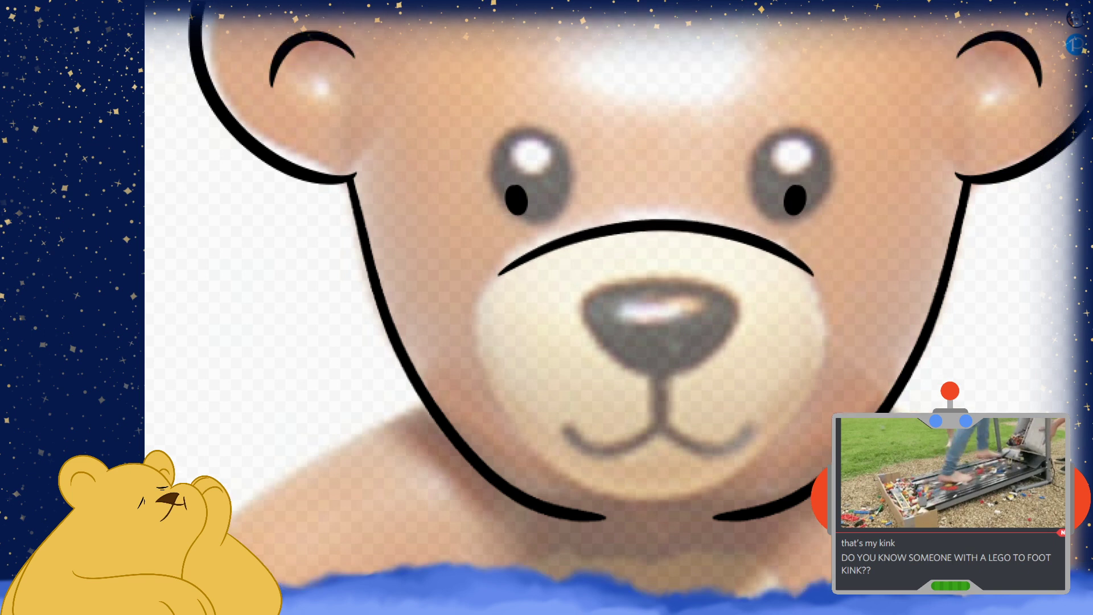
Try several curling strokes across the nose, undoing each one
scroll(622, 422, "up", 2)
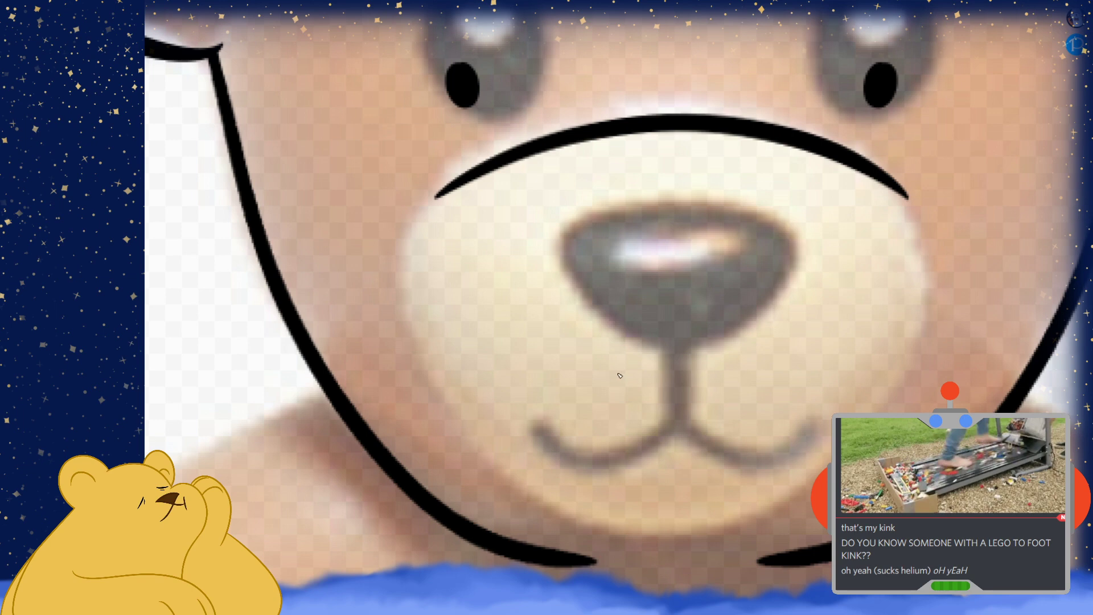
scroll(536, 347, "down", 2)
scroll(623, 293, "up", 2)
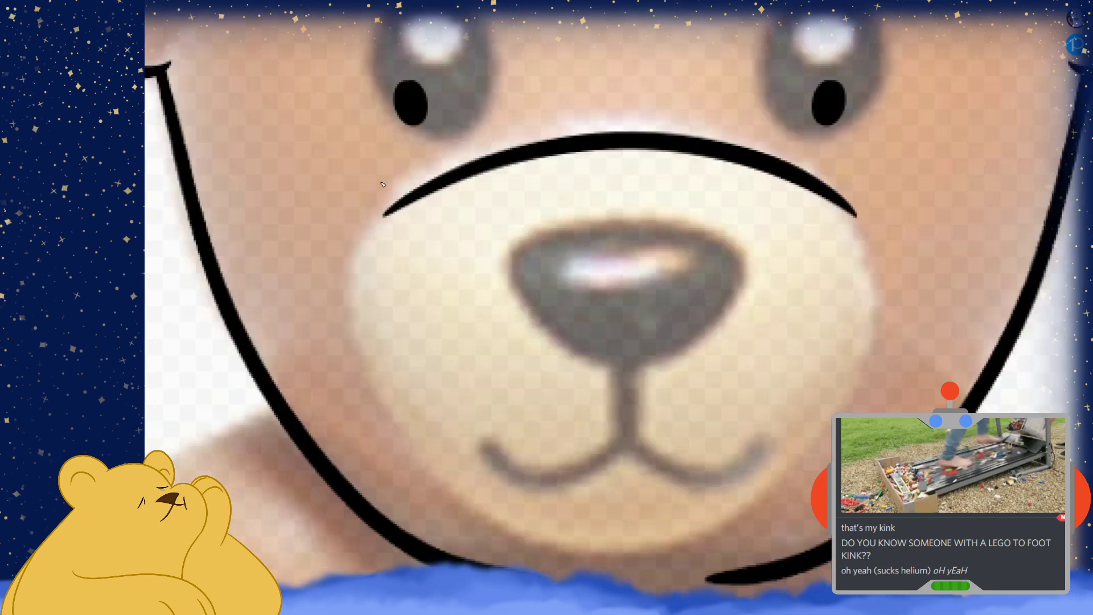
mouse_move(444, 187)
left_mouse_down()
mouse_move(527, 236)
mouse_move(775, 446)
left_mouse_up()
key("ctrl+z")
mouse_move(444, 187)
left_mouse_down()
mouse_move(527, 225)
mouse_move(740, 430)
left_mouse_up()
key("ctrl+z")
left_click_drag(446, 181, 814, 319)
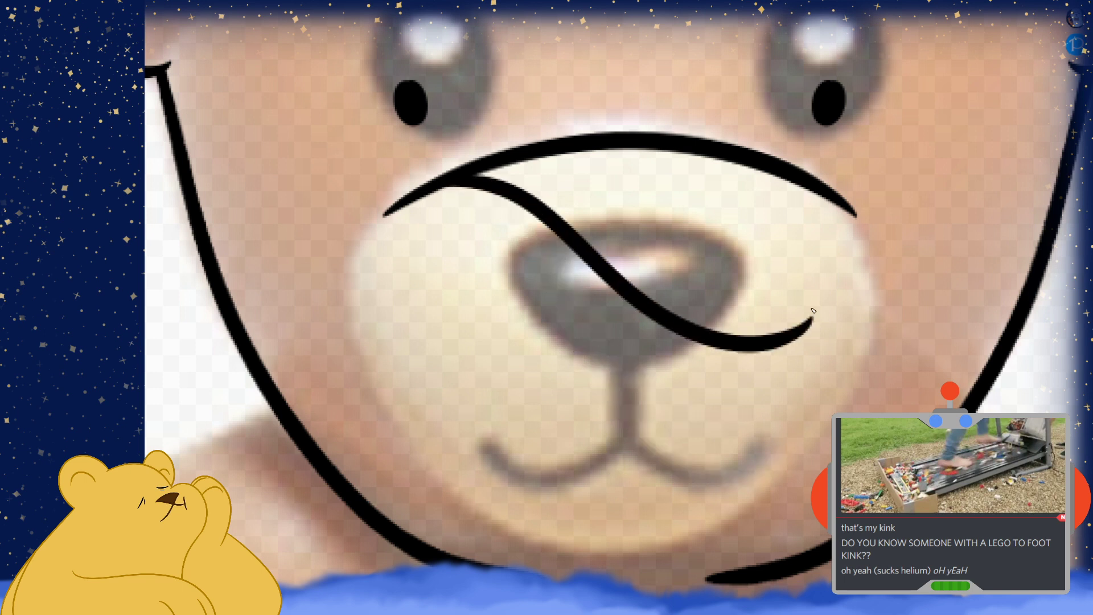
key("ctrl+z")
mouse_move(450, 182)
left_mouse_down()
mouse_move(524, 244)
mouse_move(760, 389)
left_mouse_up()
key("ctrl+z")
Draw a nose-top curve and crossed mouth strokes, then undo them all
mouse_move(489, 222)
left_mouse_down()
mouse_move(597, 187)
mouse_move(772, 242)
left_mouse_up()
key("ctrl+z")
left_click_drag(500, 244, 775, 246)
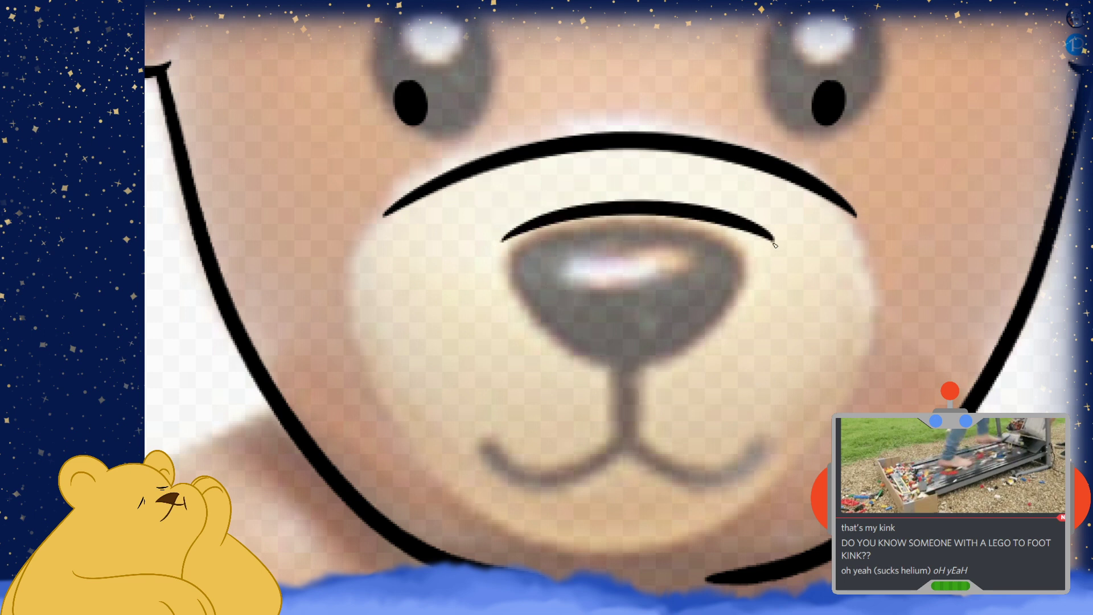
key("ctrl+z")
mouse_move(498, 243)
left_mouse_down()
mouse_move(622, 199)
mouse_move(765, 237)
left_mouse_up()
left_click_drag(495, 246, 834, 367)
mouse_move(748, 230)
left_mouse_down()
mouse_move(566, 384)
mouse_move(436, 372)
left_mouse_up()
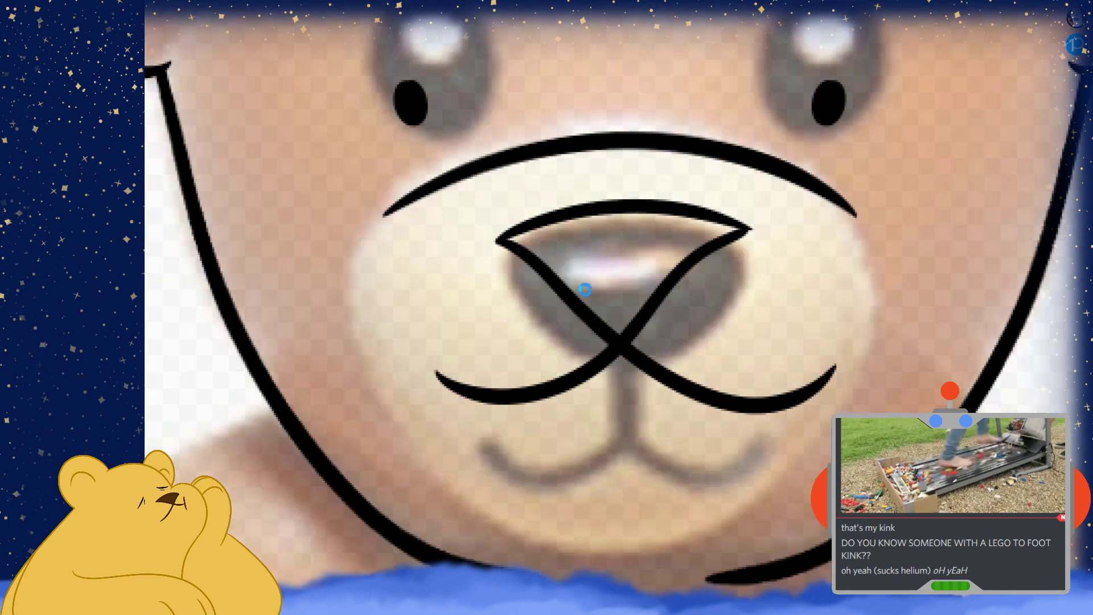
key("ctrl+z")
key("ctrl+z")
key("ctrl+z")
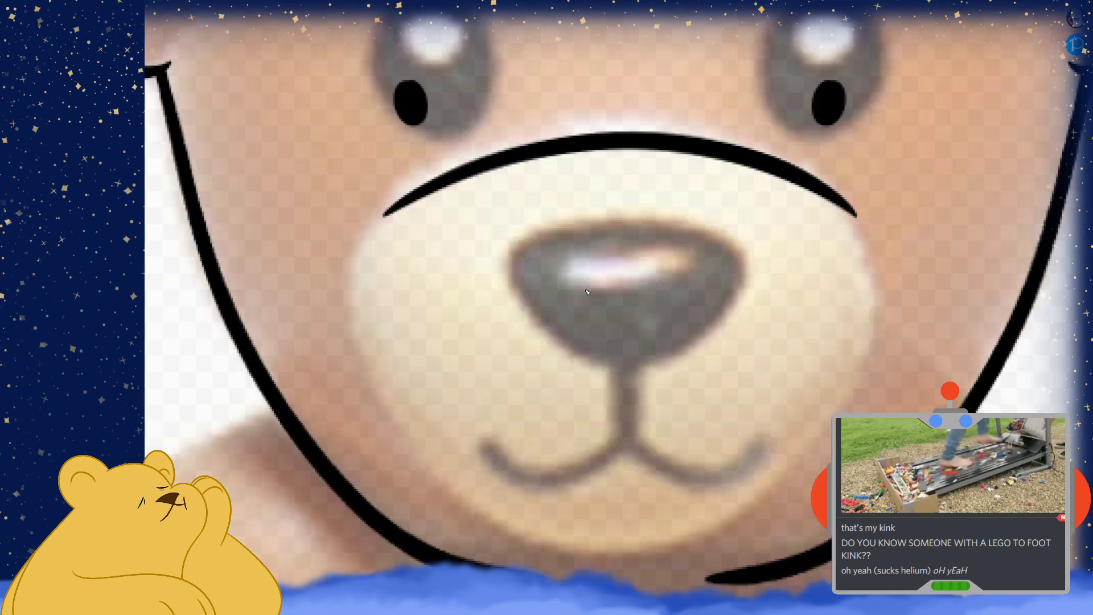
key("ctrl+z")
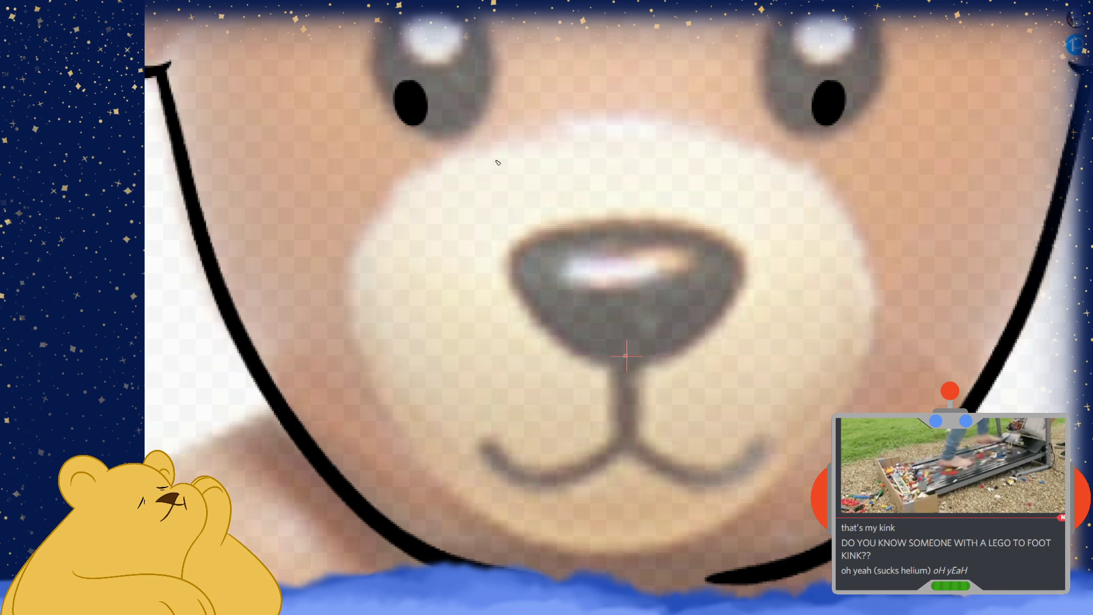
Draw a smooth mirrored arc over the muzzle, redrawing it until satisfied
mouse_move(382, 218)
left_mouse_down()
mouse_move(588, 127)
mouse_move(654, 127)
left_mouse_up()
key("ctrl+z")
left_click_drag(380, 211, 666, 121)
key("ctrl+z")
left_click_drag(373, 232, 663, 145)
key("ctrl+z")
mouse_move(370, 236)
left_mouse_down()
mouse_move(606, 141)
mouse_move(690, 155)
left_mouse_up()
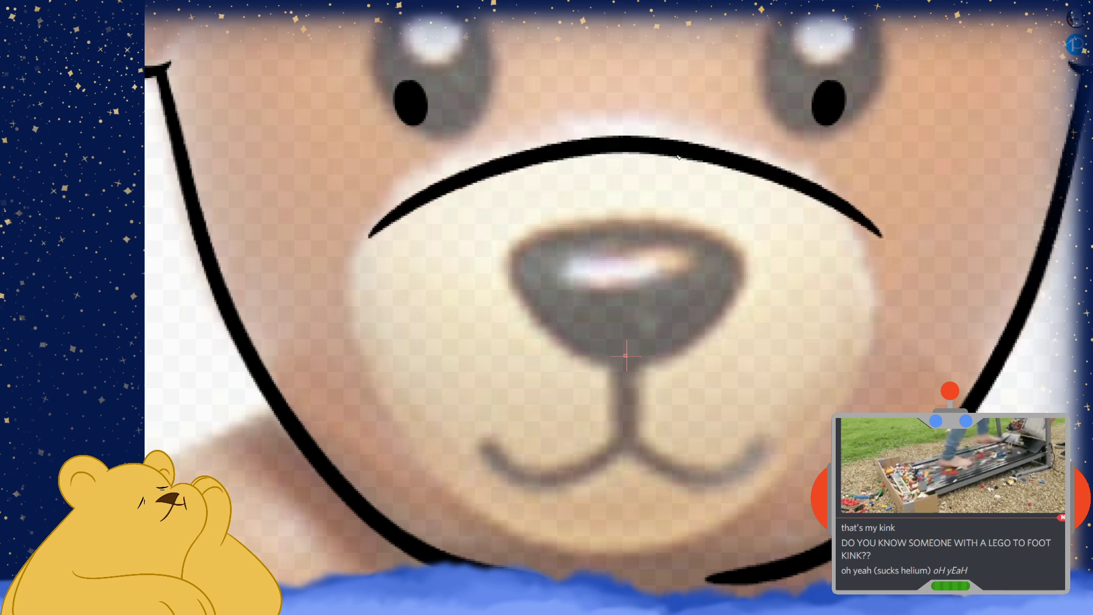
Draw a mirrored curve along the top of the nose
mouse_move(503, 250)
left_mouse_down()
mouse_move(579, 229)
mouse_move(734, 237)
mouse_move(507, 250)
mouse_move(745, 240)
left_mouse_up()
key("ctrl+z")
key("ctrl+z")
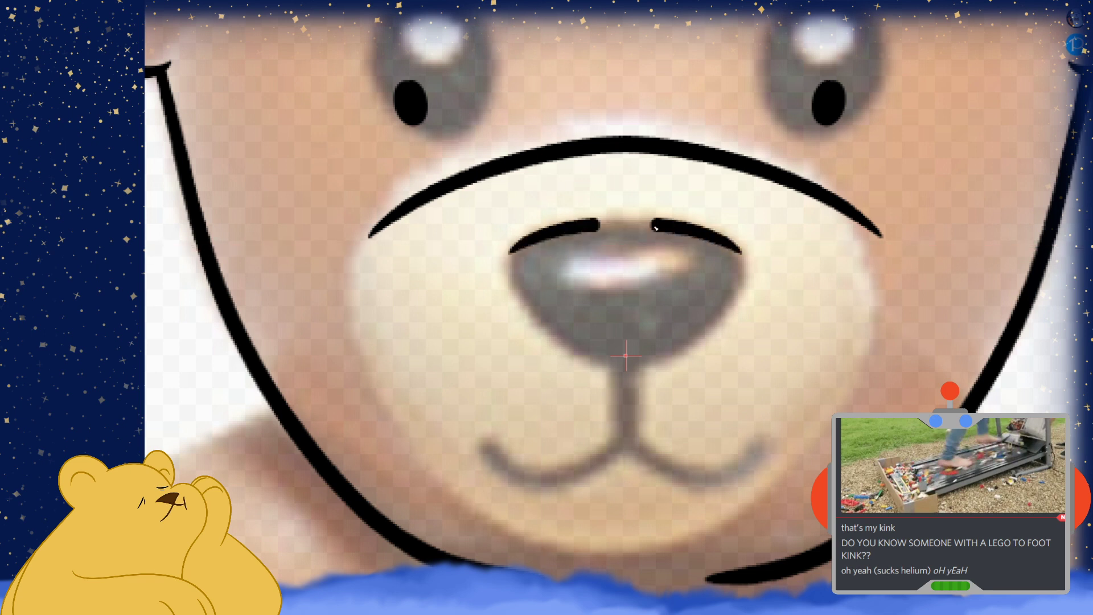
left_click_drag(505, 252, 747, 251)
left_click_drag(626, 250, 693, 233)
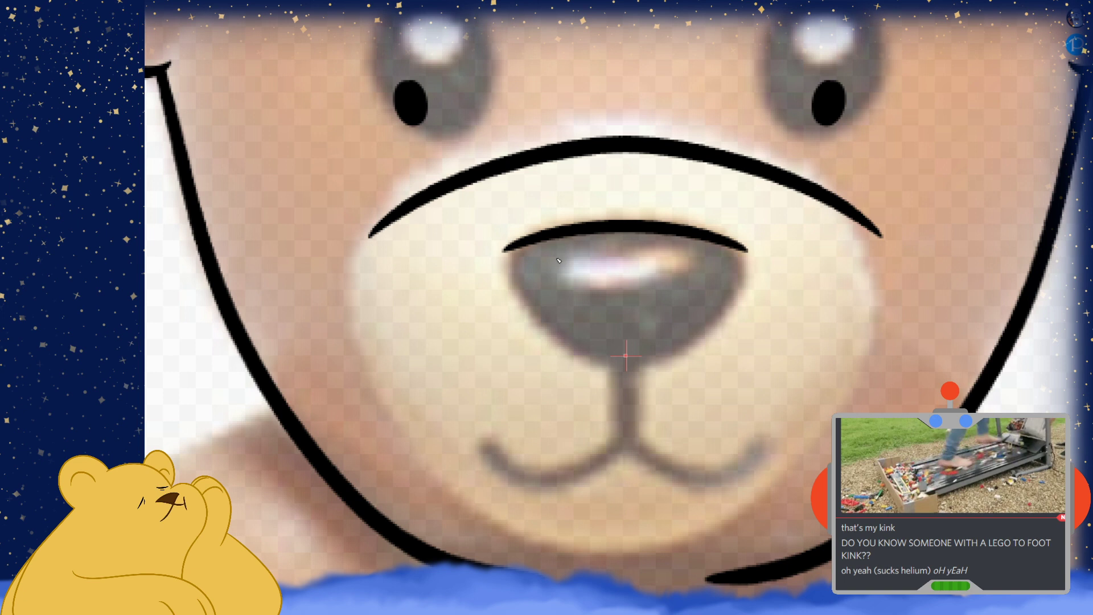
Draw mirrored crossing curls for the mouth coming down from the nose arc
mouse_move(504, 251)
left_mouse_down()
mouse_move(700, 436)
mouse_move(786, 403)
left_mouse_up()
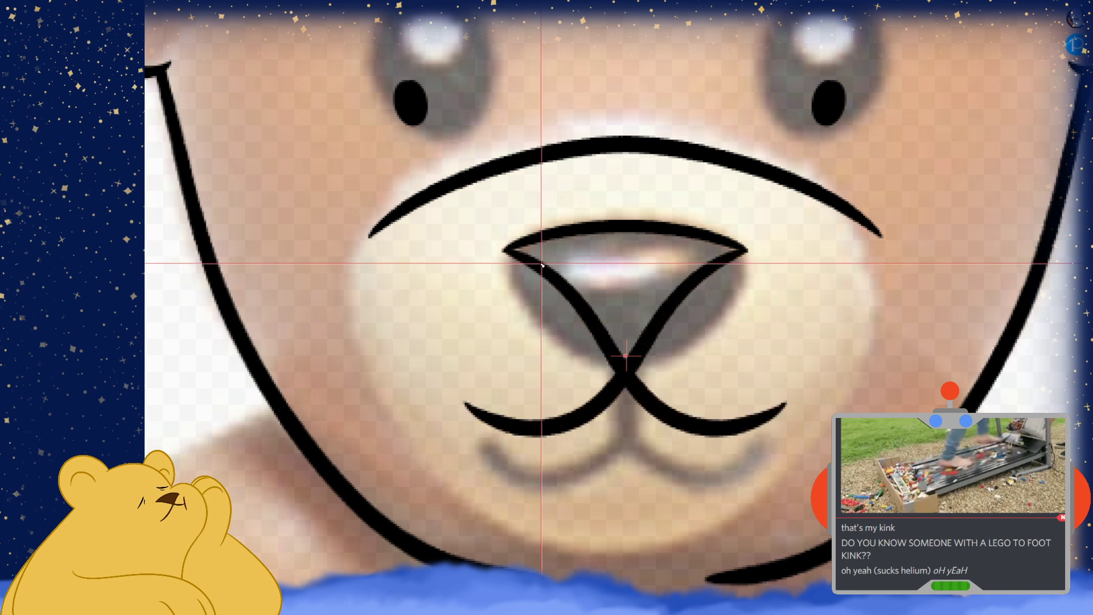
key("ctrl+z")
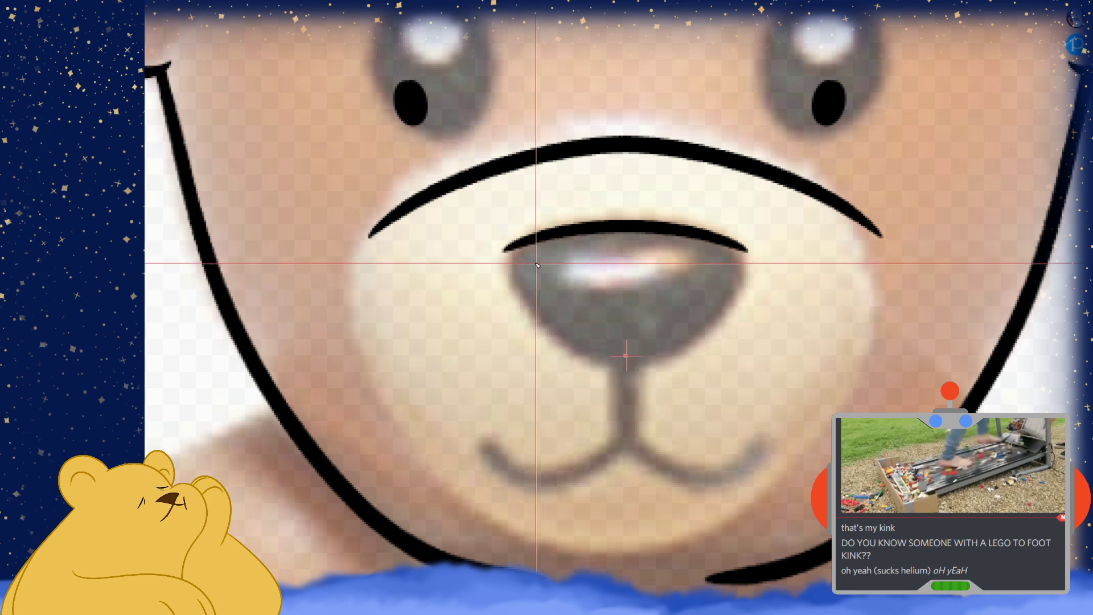
mouse_move(508, 251)
left_mouse_down()
mouse_move(759, 366)
mouse_move(764, 358)
left_mouse_up()
key("ctrl+z")
left_click_drag(507, 251, 771, 349)
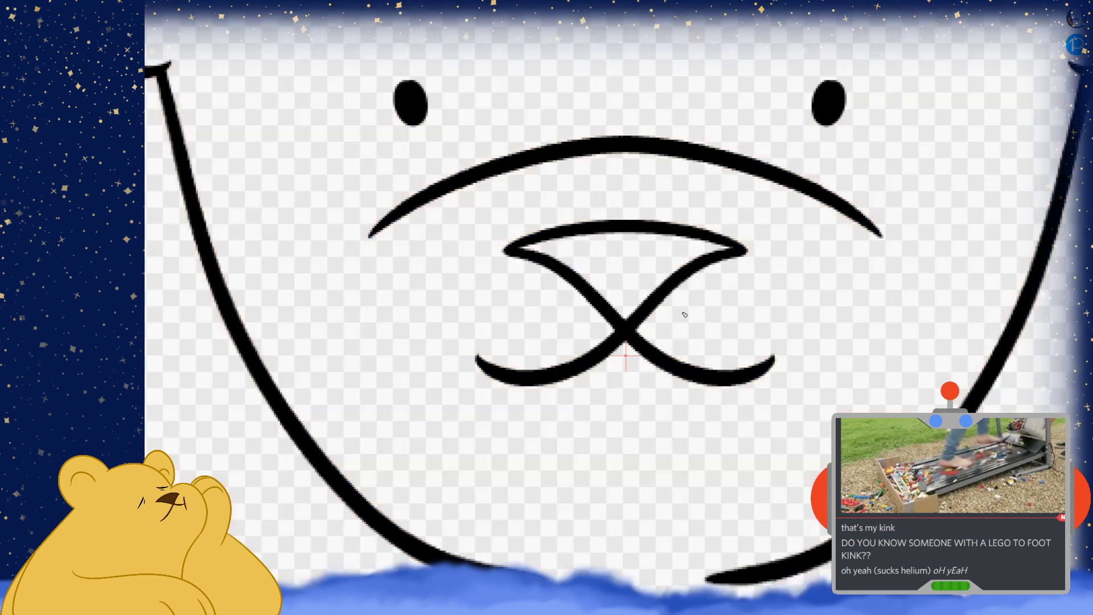
Redo the pupils as larger, taller black ovals, then select the nose-and-mouth shape
scroll(642, 323, "down", 5)
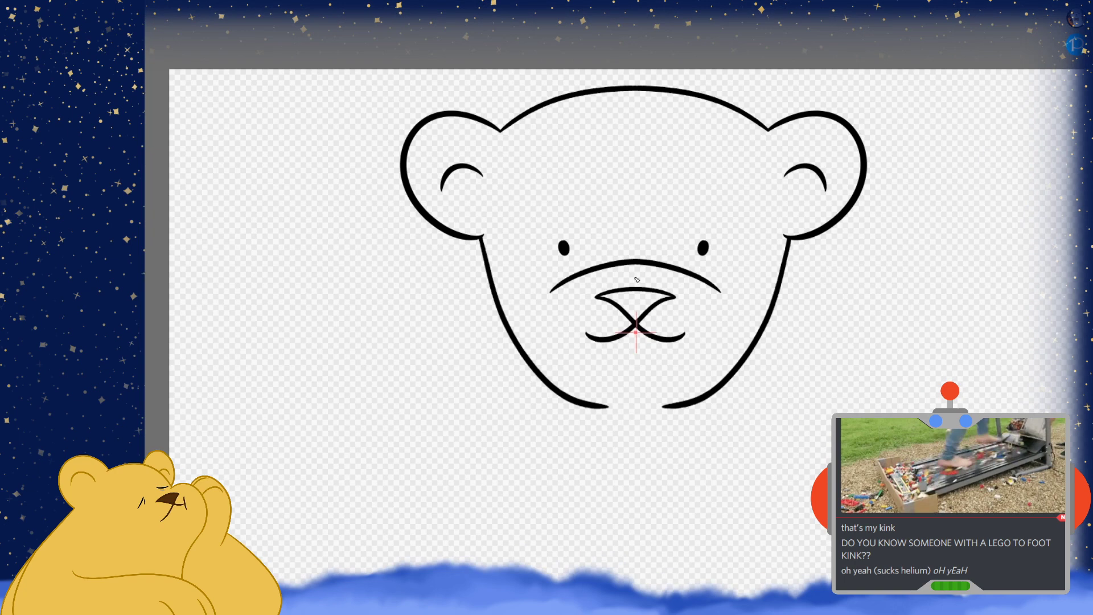
scroll(646, 279, "up", 2)
scroll(647, 280, "up", 1)
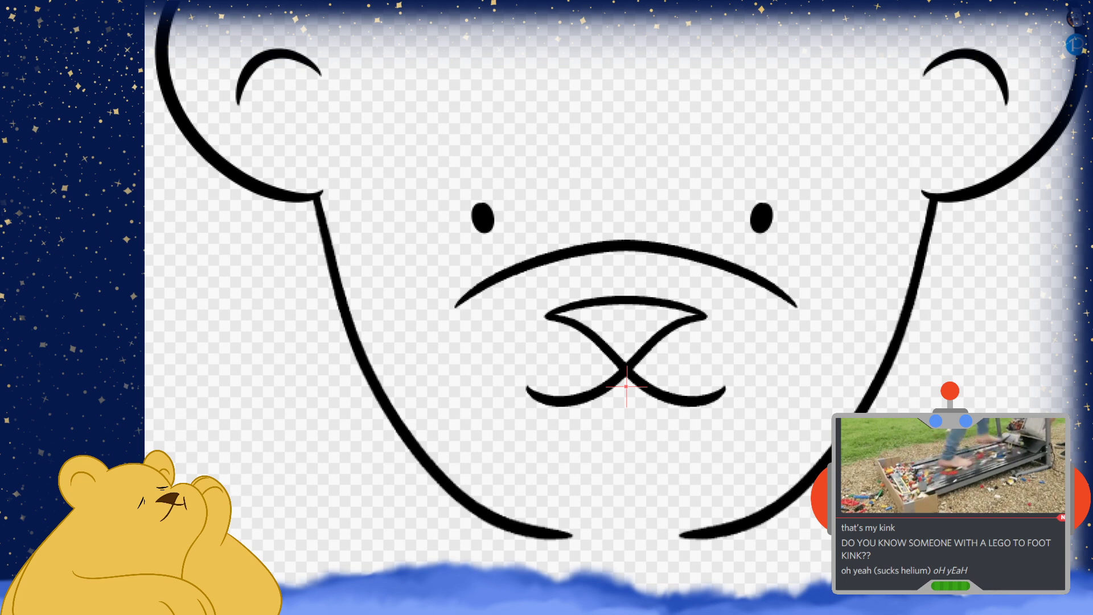
key("ctrl+z")
key("ctrl+y")
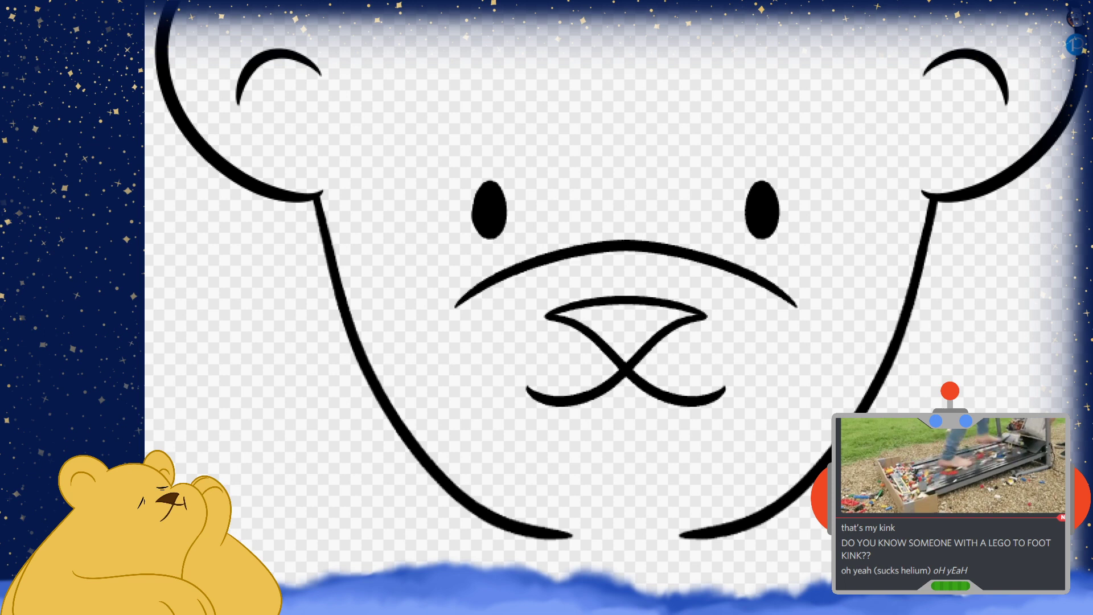
left_click(627, 371)
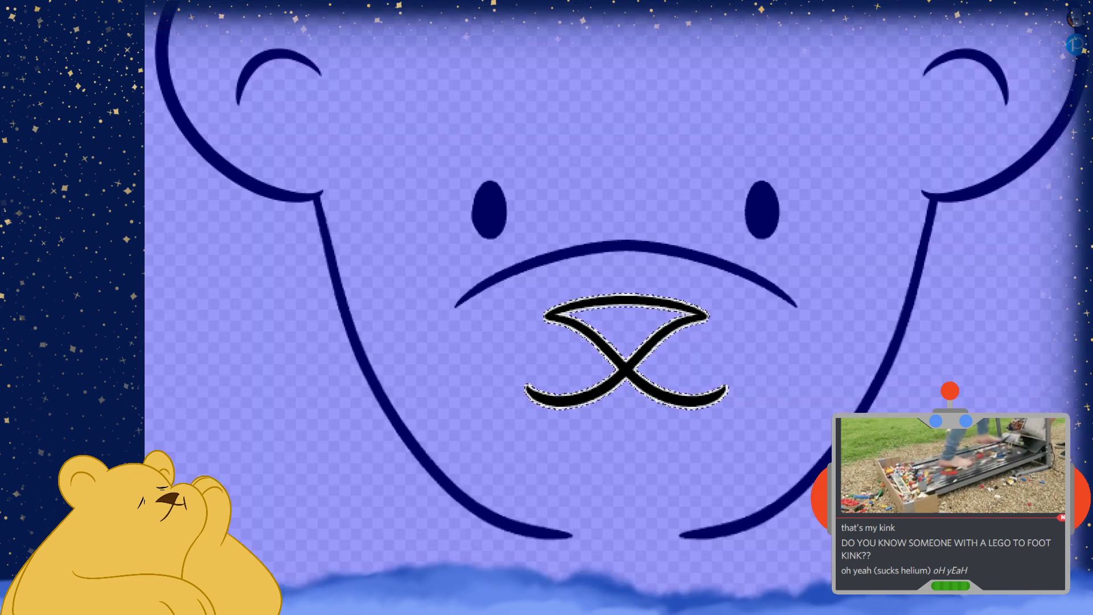
Stretch the nose-and-mouth shape taller, shift it slightly down, apply, and deselect
key("ctrl+t")
left_click_drag(626, 264, 626, 248)
left_click_drag(620, 313, 617, 330)
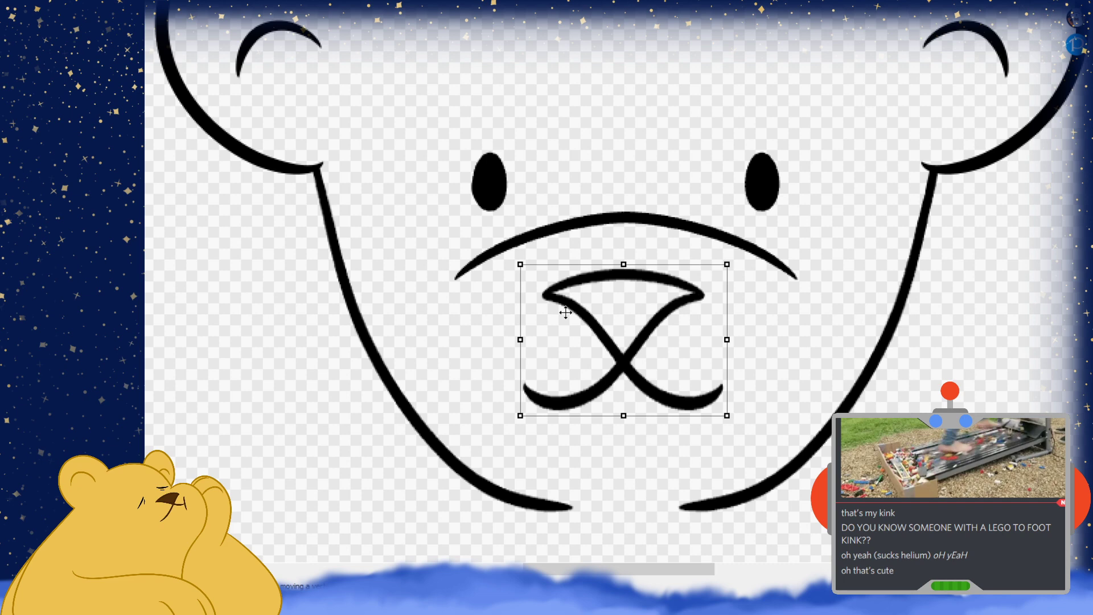
key("Return")
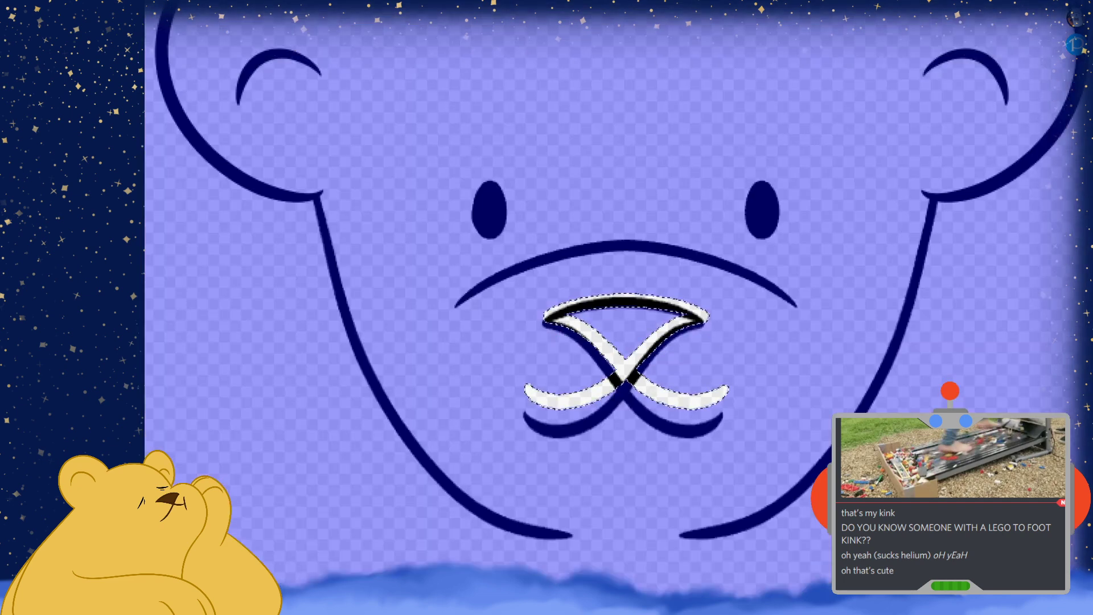
key("ctrl+d")
scroll(553, 208, "down", 5)
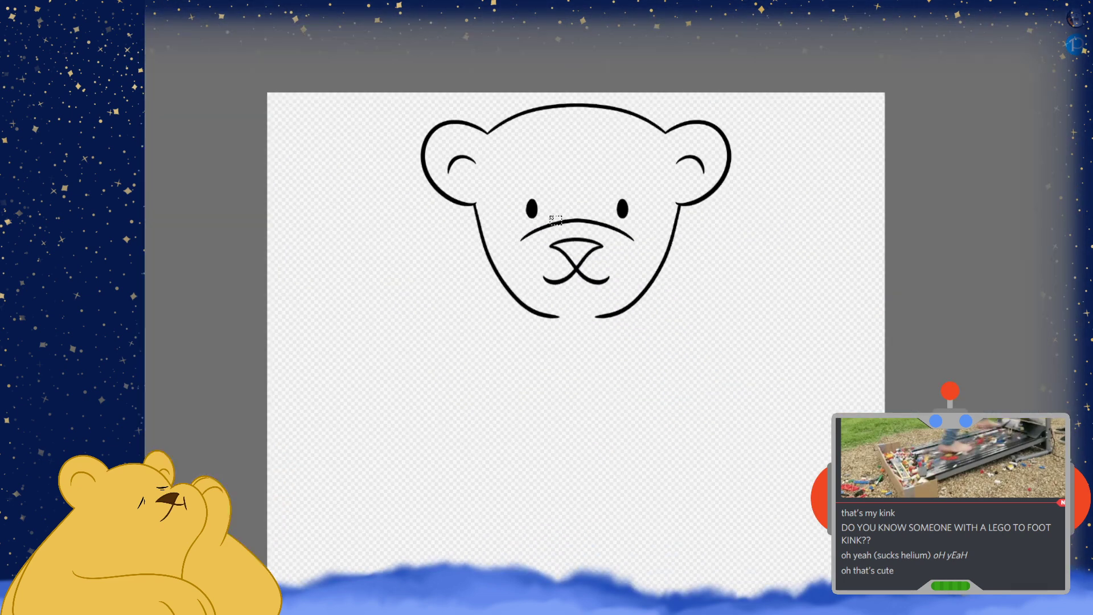
scroll(555, 219, "up", 1)
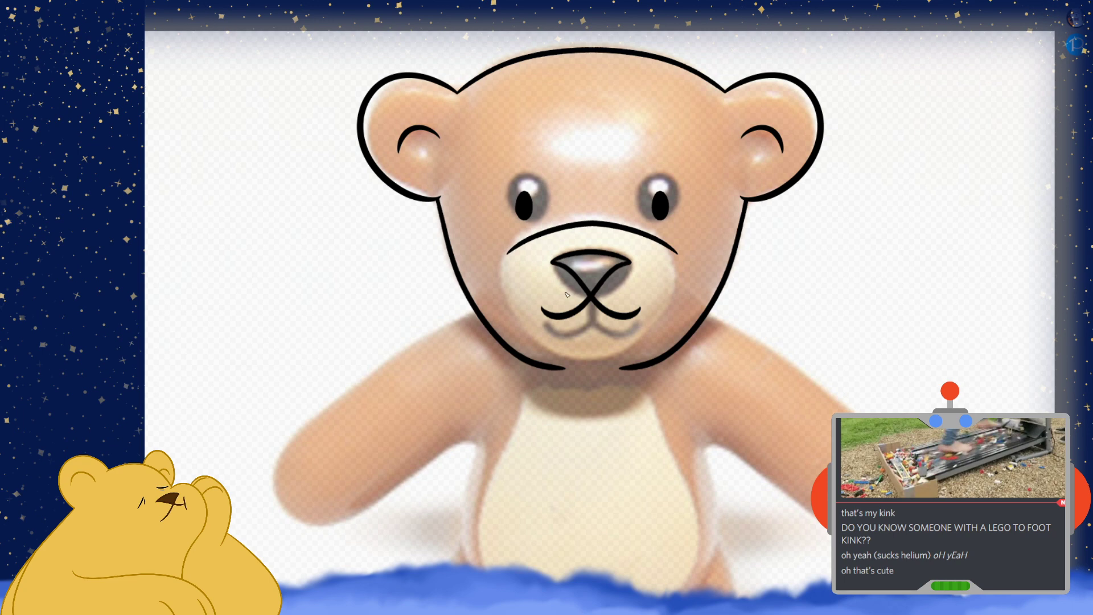
Trace the left arm's upper edge from the neck down to the tip, redrawing until it looks right
scroll(702, 219, "down", 2)
scroll(524, 344, "up", 2)
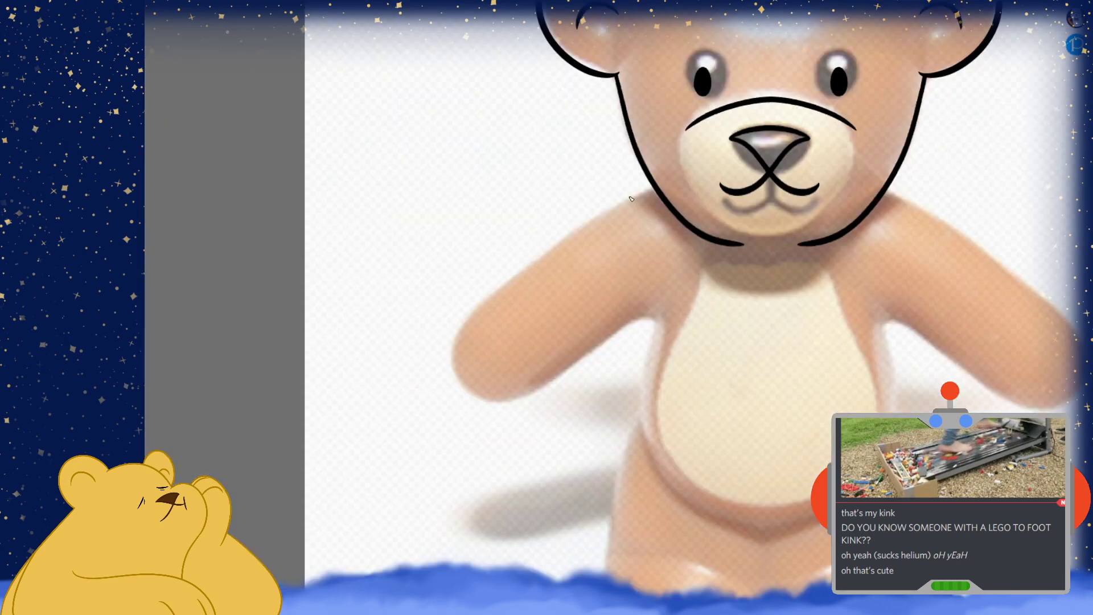
mouse_move(651, 188)
left_mouse_down()
mouse_move(541, 242)
mouse_move(560, 368)
mouse_move(678, 295)
left_mouse_up()
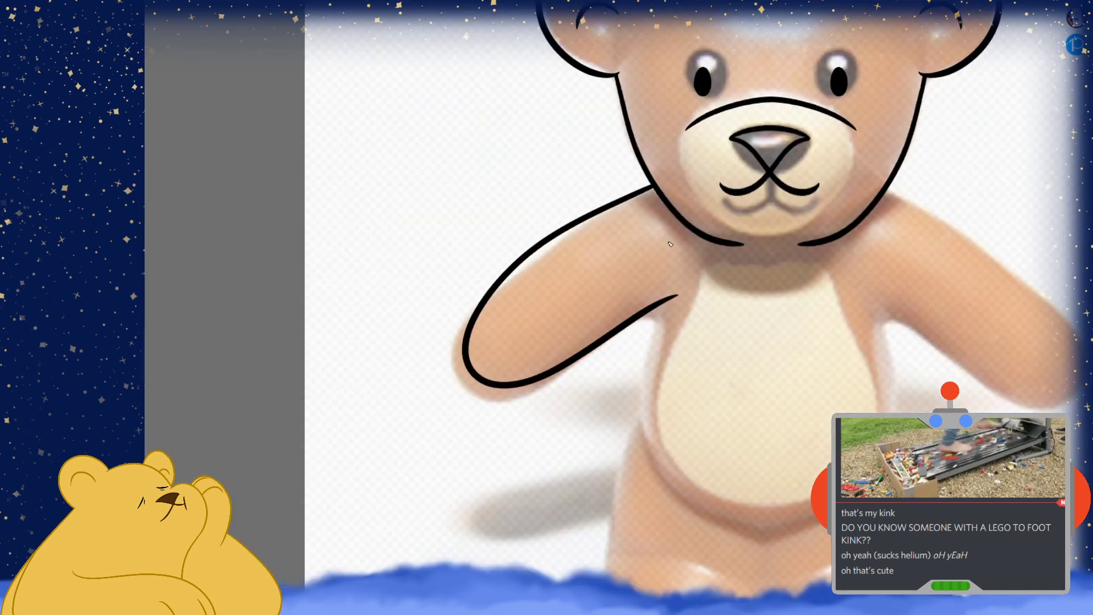
key("ctrl+z")
mouse_move(653, 189)
left_mouse_down()
mouse_move(592, 224)
mouse_move(458, 409)
left_mouse_up()
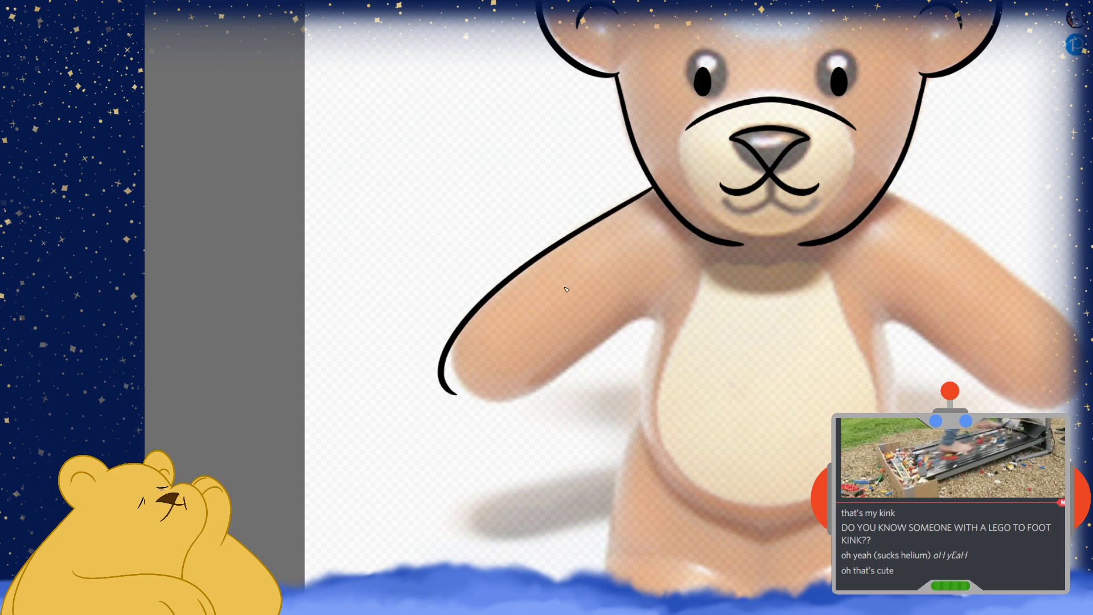
key("ctrl+z")
mouse_move(651, 191)
left_mouse_down()
mouse_move(479, 307)
mouse_move(523, 361)
mouse_move(656, 355)
mouse_move(685, 311)
left_mouse_up()
key("ctrl+z")
left_click_drag(517, 361, 666, 305)
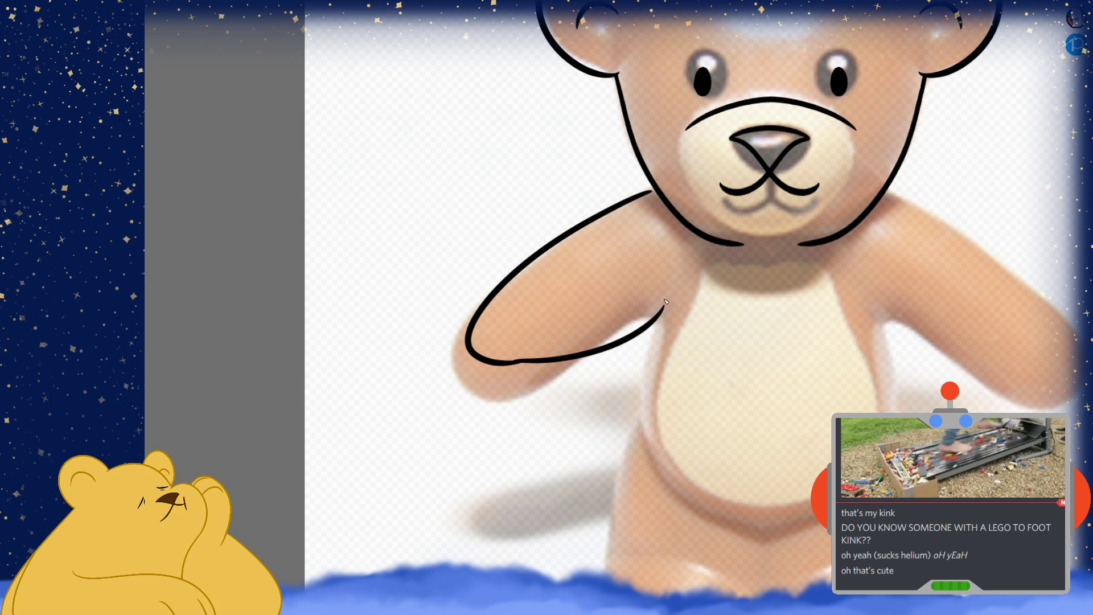
key("ctrl+z")
key("ctrl+z")
mouse_move(653, 190)
left_mouse_down()
mouse_move(580, 224)
mouse_move(475, 358)
left_mouse_up()
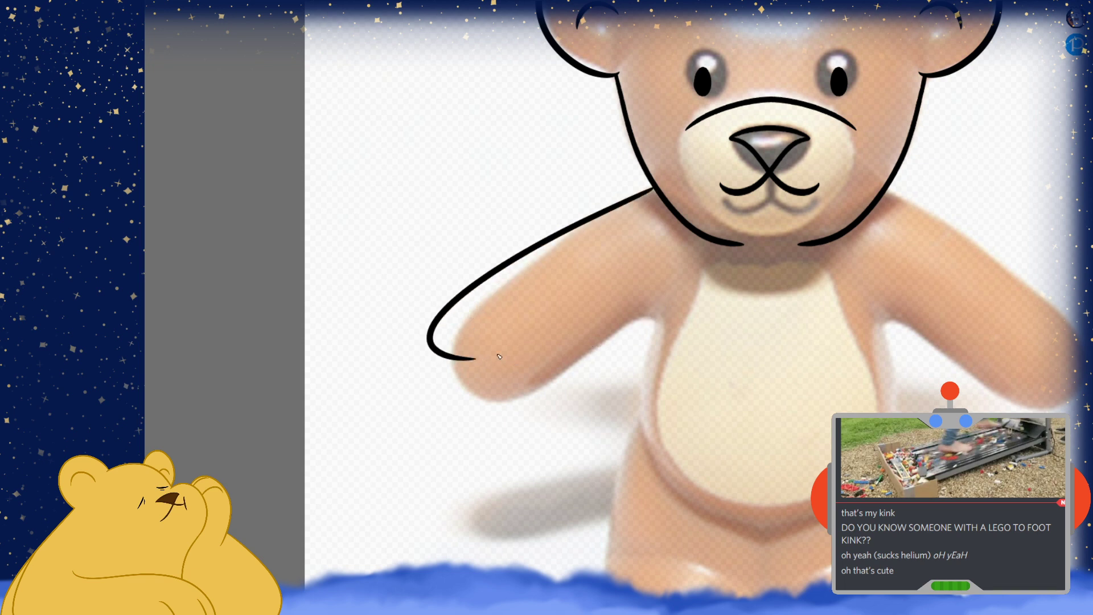
key("ctrl+z")
left_click_drag(653, 190, 462, 271)
key("ctrl+z")
mouse_move(652, 189)
left_mouse_down()
mouse_move(445, 344)
mouse_move(462, 380)
mouse_move(521, 380)
left_mouse_up()
key("ctrl+z")
Draw the rounded arm tip and a smooth underside line running back toward the body
left_click_drag(480, 319, 522, 383)
key("ctrl+z")
mouse_move(477, 320)
left_mouse_down()
mouse_move(516, 357)
mouse_move(680, 309)
left_mouse_up()
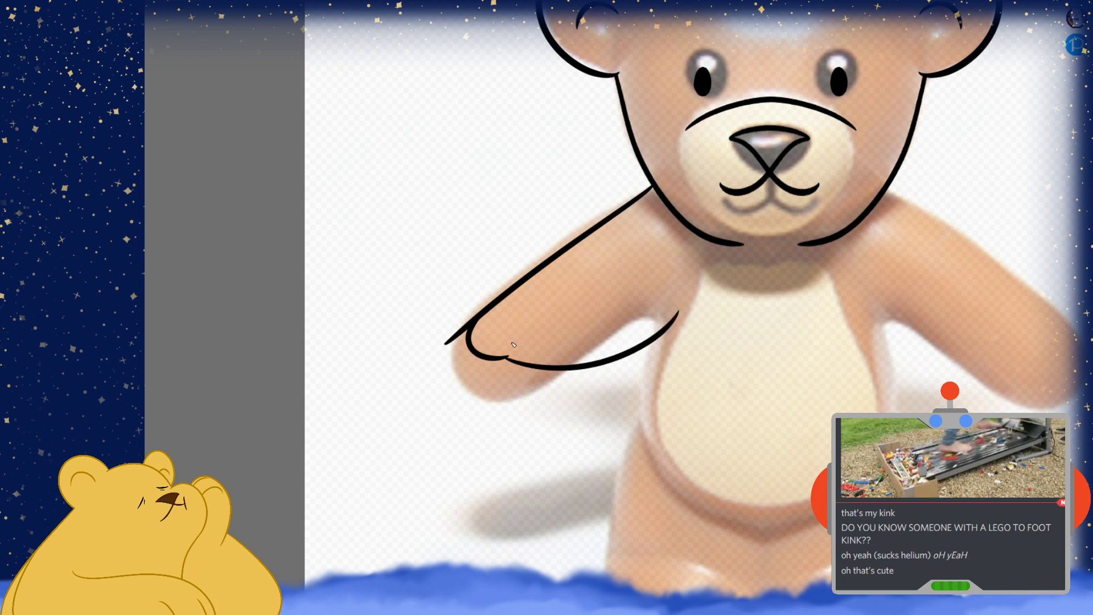
key("ctrl+z")
key("ctrl+z")
mouse_move(448, 343)
left_mouse_down()
mouse_move(511, 399)
mouse_move(518, 387)
mouse_move(643, 364)
mouse_move(666, 342)
left_mouse_up()
key("ctrl+z")
left_click_drag(513, 393, 537, 392)
left_click_drag(608, 380, 667, 322)
key("ctrl+z")
left_click_drag(510, 399, 671, 333)
key("ctrl+z")
key("ctrl+z")
mouse_move(499, 391)
left_mouse_down()
mouse_move(621, 370)
mouse_move(679, 301)
left_mouse_up()
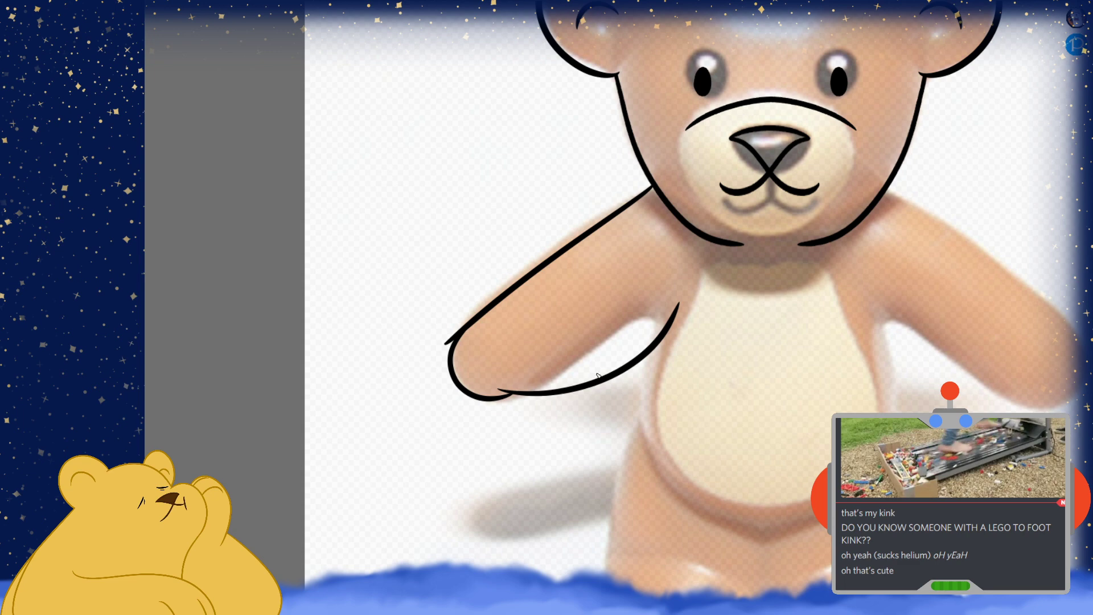
scroll(476, 409, "up", 5)
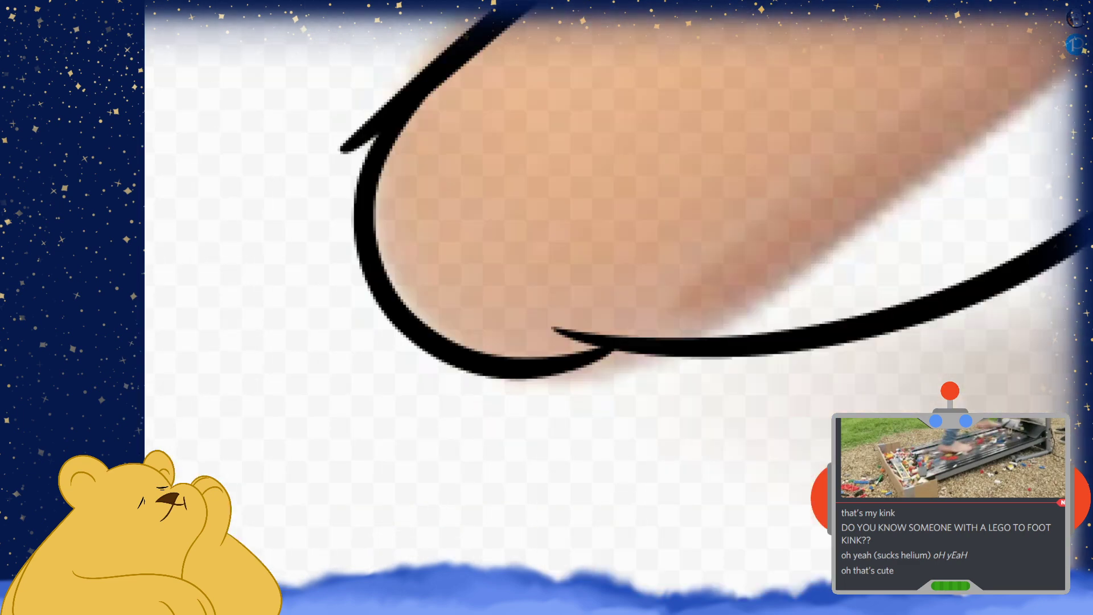
Erase the overlapping line ends and trim the outer edge at the arm tip
mouse_move(591, 338)
left_mouse_down()
mouse_move(616, 333)
mouse_move(561, 334)
left_mouse_up()
mouse_move(367, 141)
left_mouse_down()
mouse_move(445, 32)
mouse_move(348, 152)
mouse_move(368, 125)
left_mouse_up()
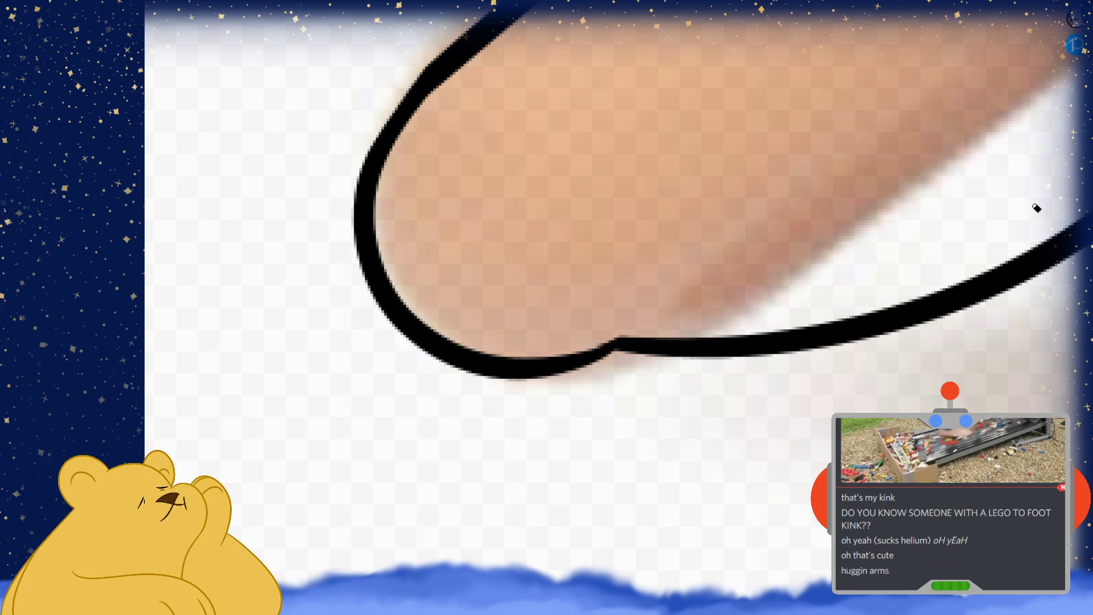
scroll(664, 234, "up", 3)
mouse_move(400, 298)
left_mouse_down()
mouse_move(470, 219)
mouse_move(442, 241)
left_mouse_up()
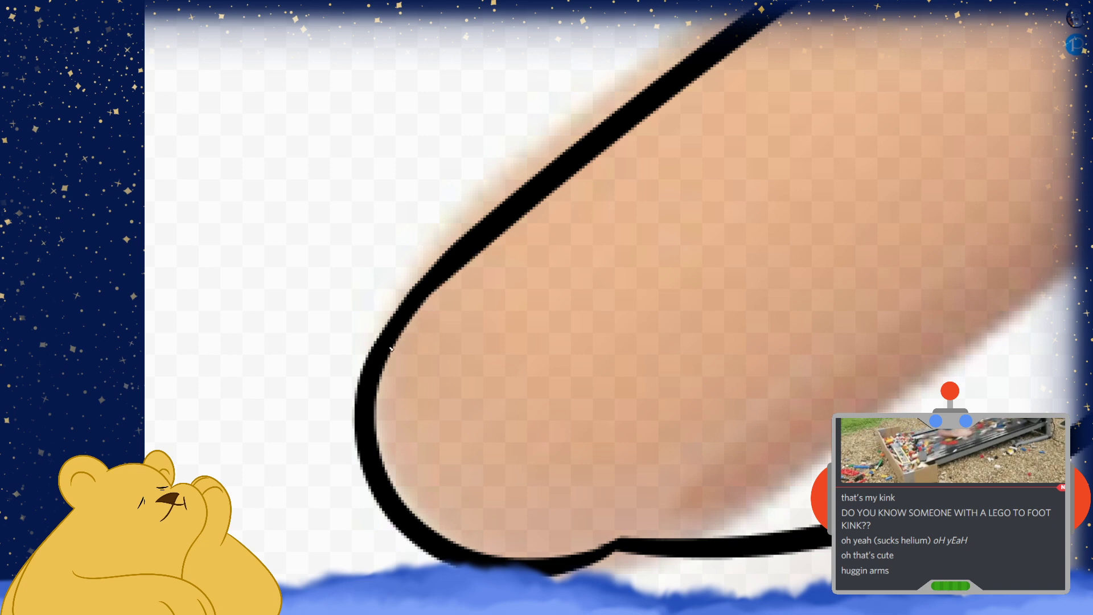
Thicken the inner edge with the pen to smooth the notch under the arm tip
left_click_drag(430, 295, 473, 248)
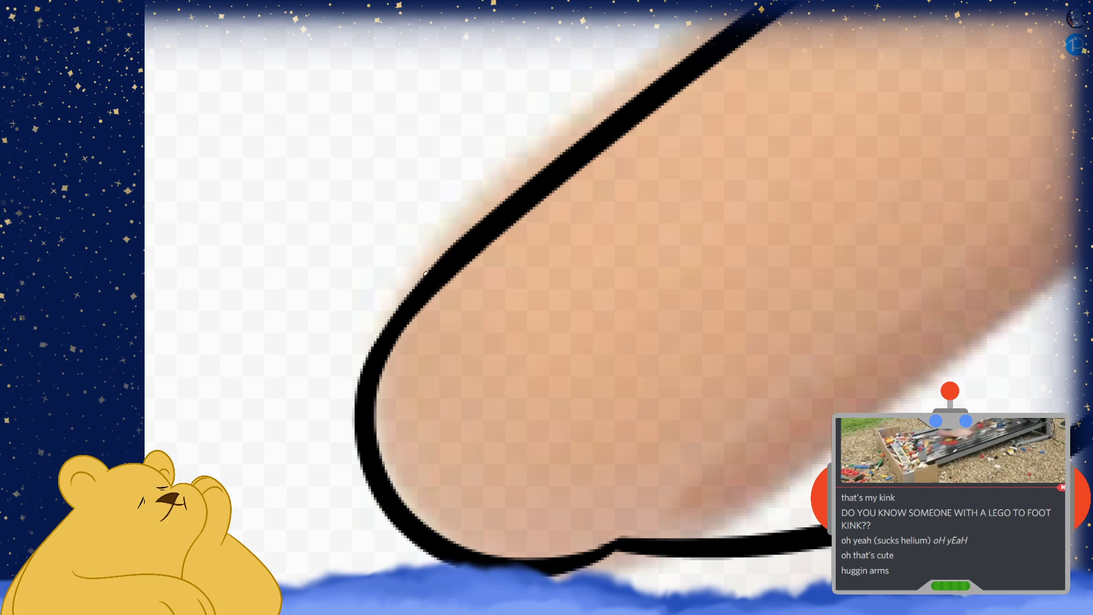
scroll(450, 178, "down", 3)
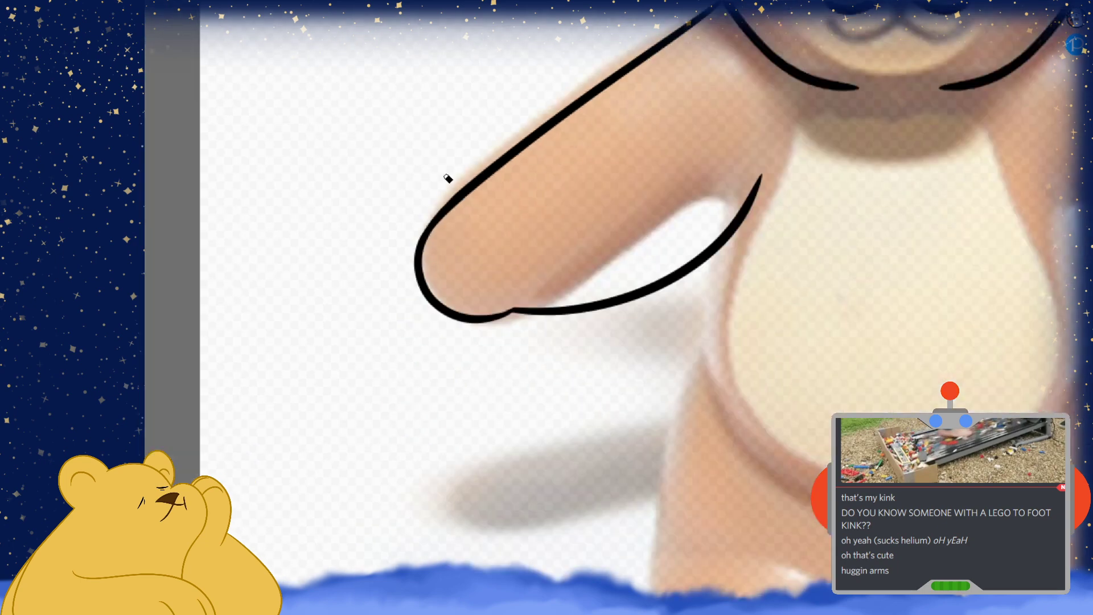
scroll(494, 327, "up", 4)
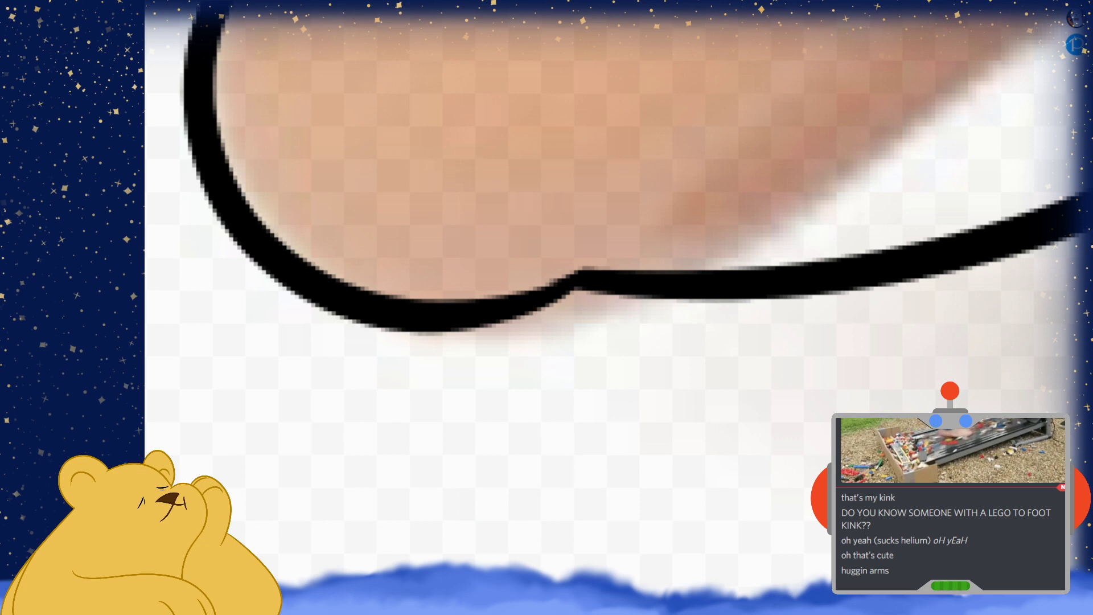
left_click_drag(467, 323, 627, 277)
key("ctrl+z")
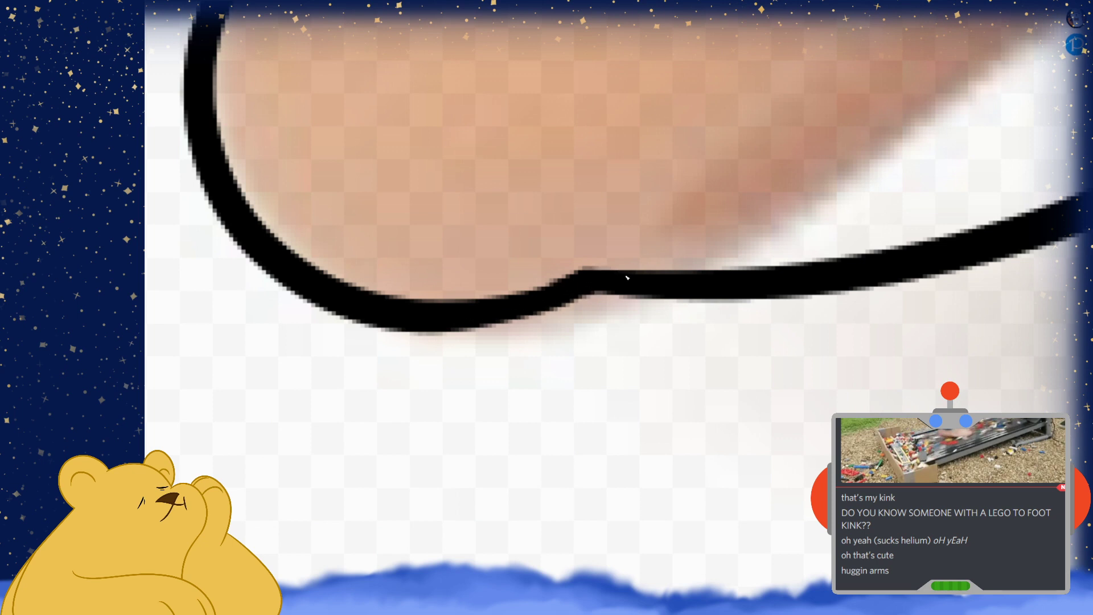
scroll(500, 364, "down", 5)
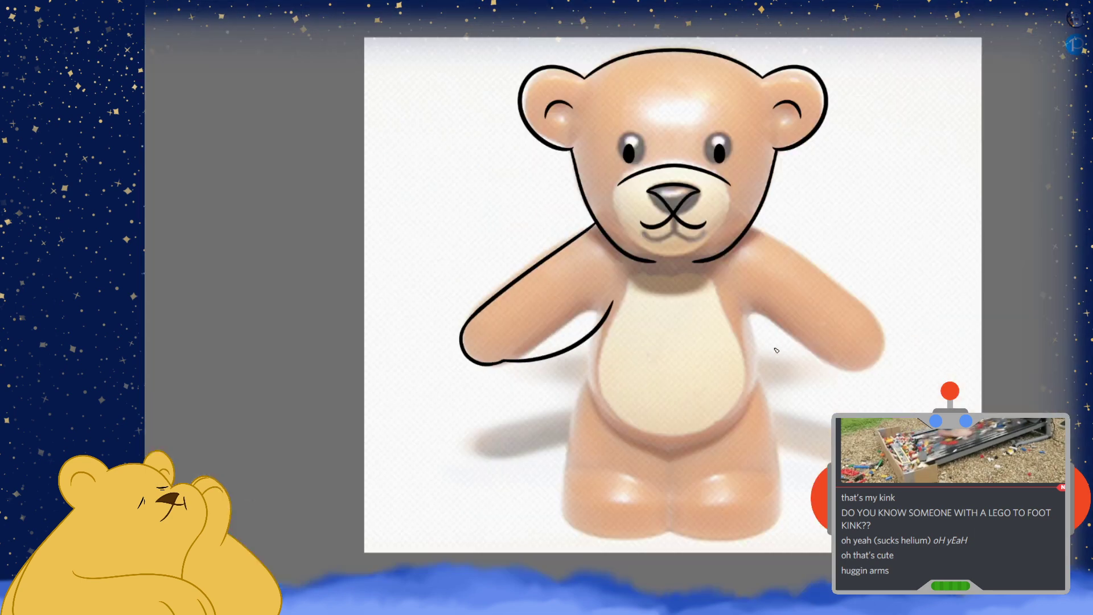
Flip a copy of the left arm outline horizontally onto the right arm
scroll(707, 331, "up", 5)
scroll(744, 328, "down", 5)
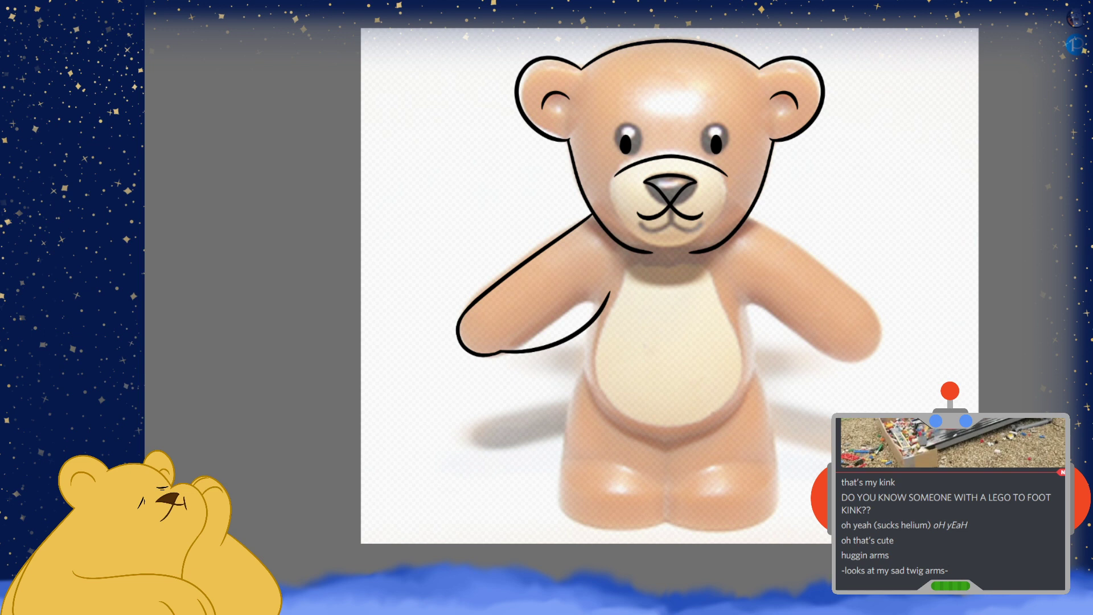
left_click(173, 305)
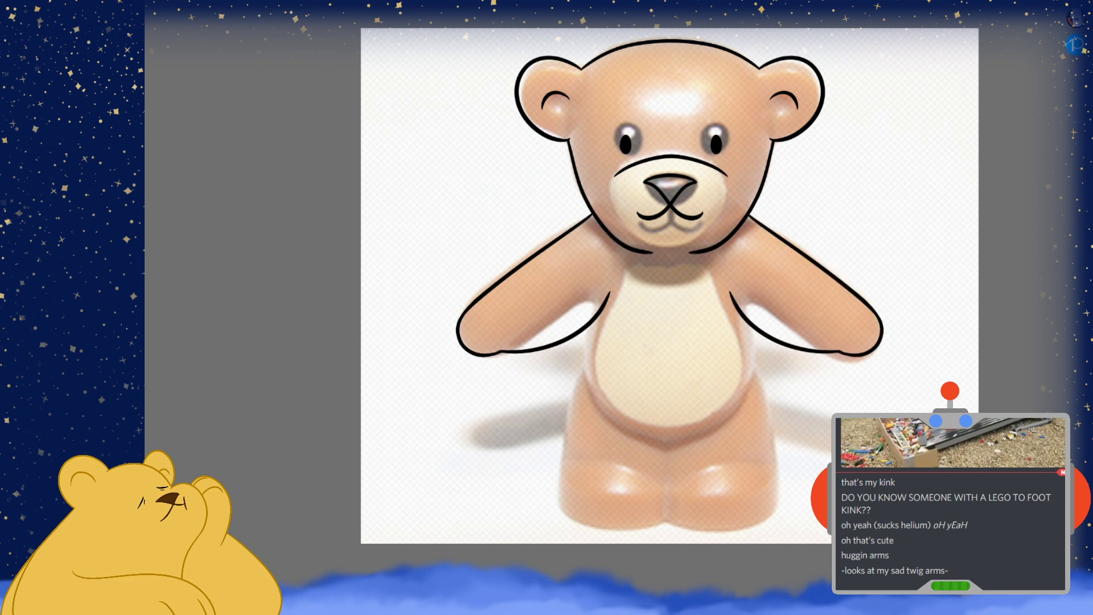
scroll(657, 398, "up", 3)
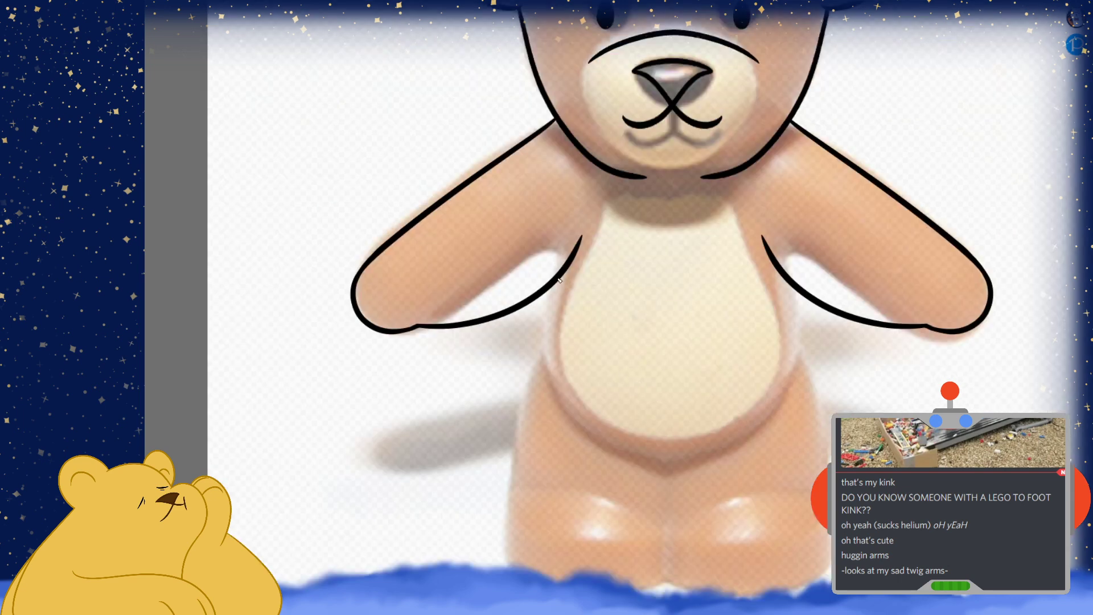
scroll(559, 279, "up", 2)
Draw a line down the belly's left side, curving right along the bottom
mouse_move(565, 240)
left_mouse_down()
mouse_move(549, 440)
mouse_move(686, 522)
left_mouse_up()
key("ctrl+z")
left_click_drag(568, 237, 560, 457)
left_click_drag(619, 538, 748, 525)
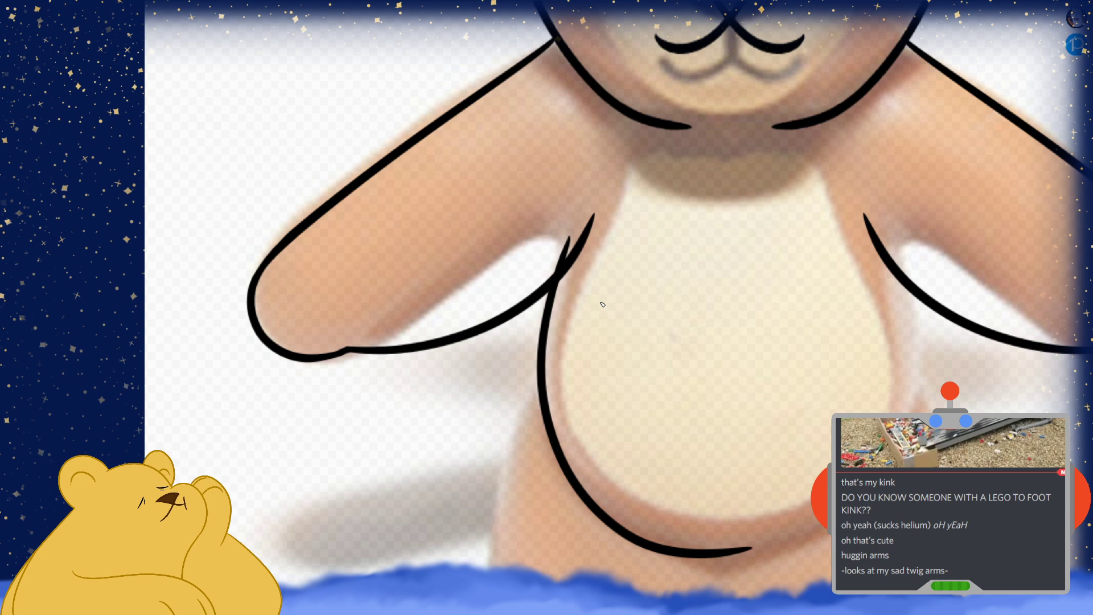
scroll(510, 265, "down", 1)
scroll(641, 447, "up", 2)
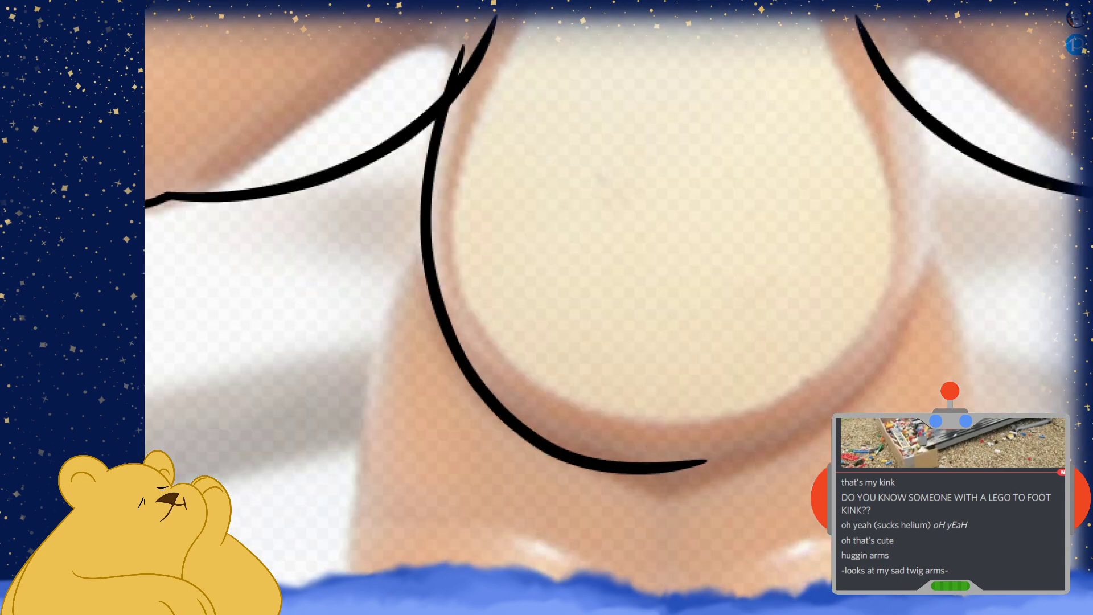
key("ctrl+shift+t")
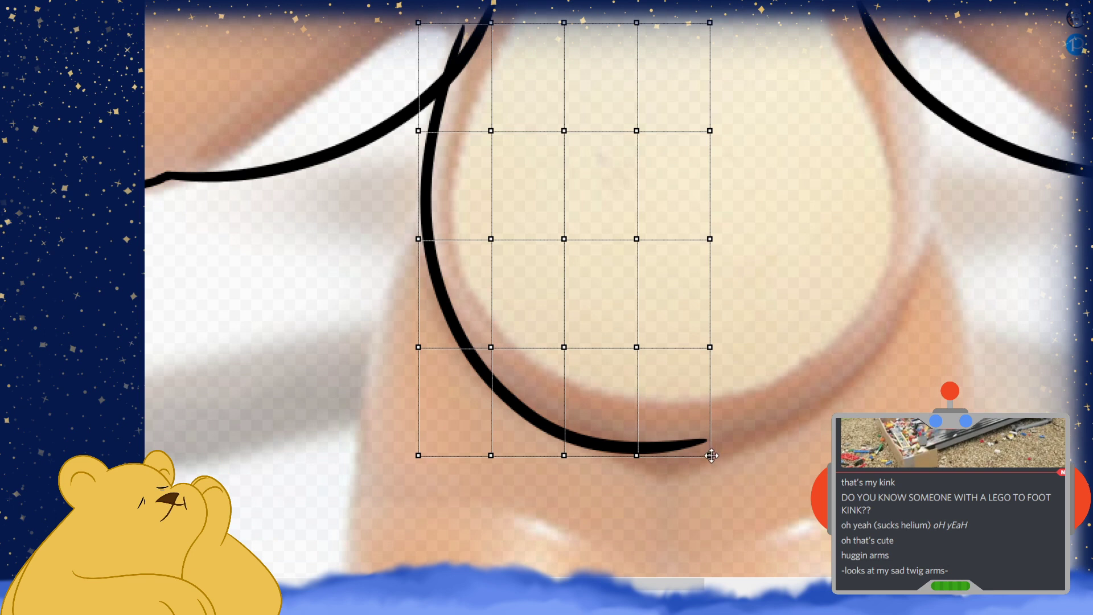
Drag the mesh grid's bottom handles down to bend the belly line's tail smoothly
left_click_drag(711, 455, 708, 484)
left_click_drag(637, 455, 630, 469)
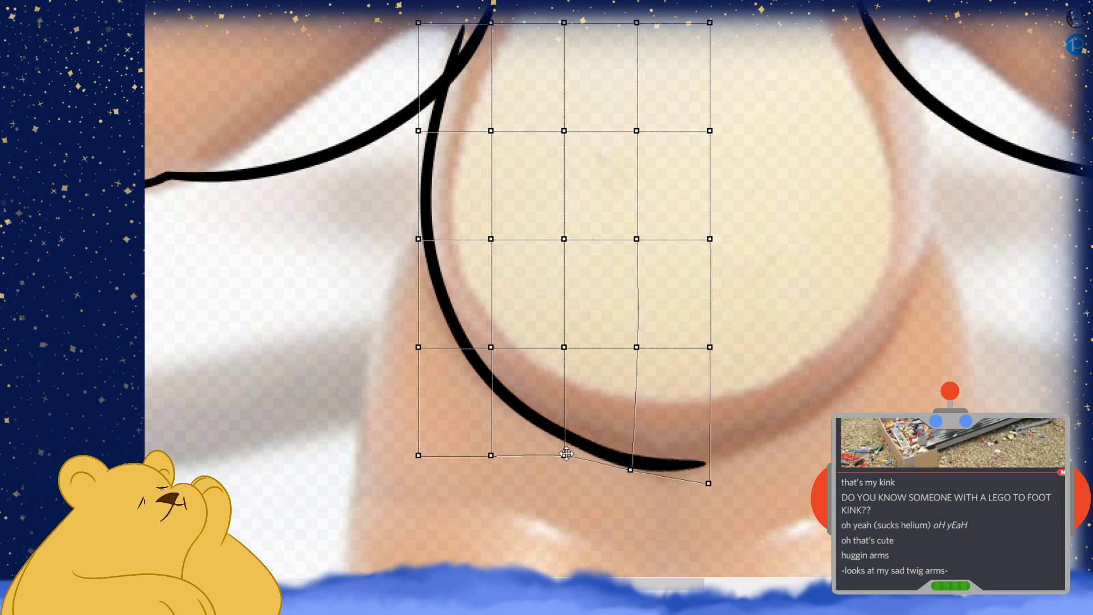
left_click_drag(560, 455, 559, 460)
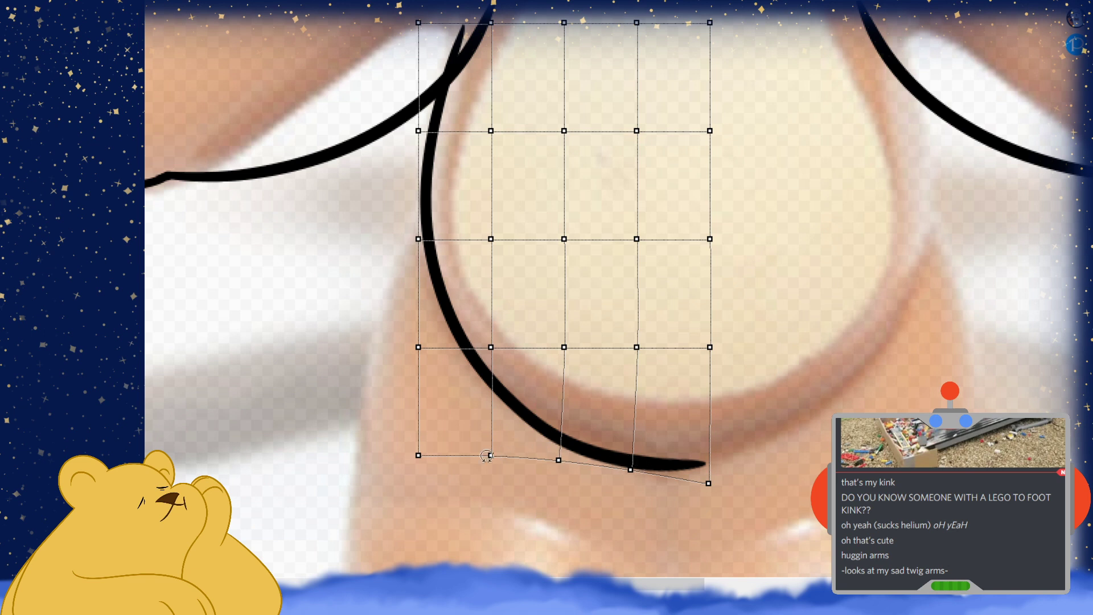
left_click_drag(492, 456, 488, 459)
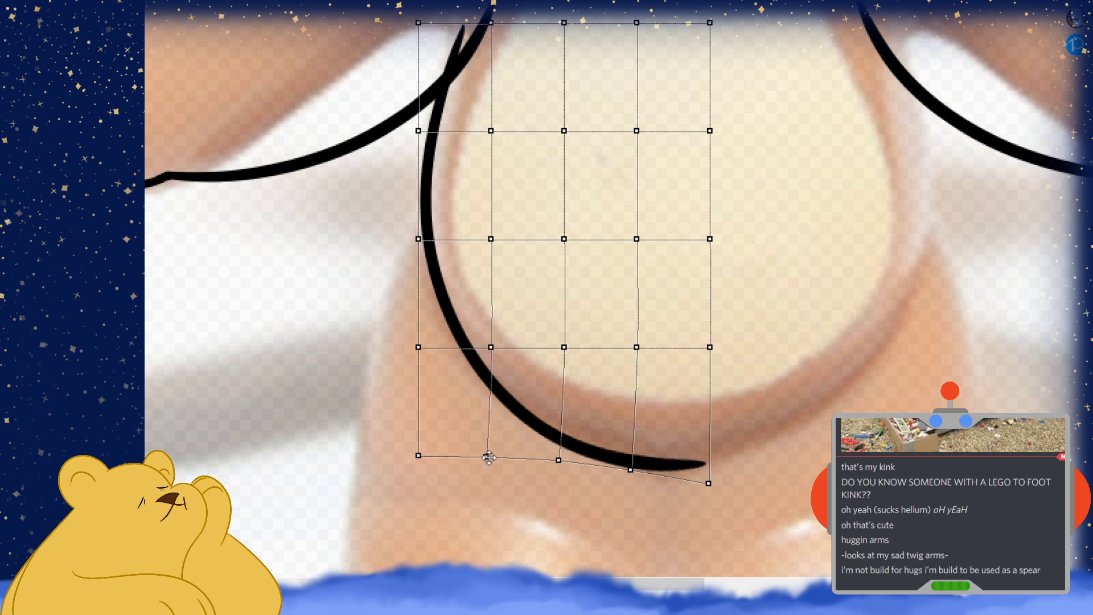
key("Return")
scroll(494, 446, "down", 2)
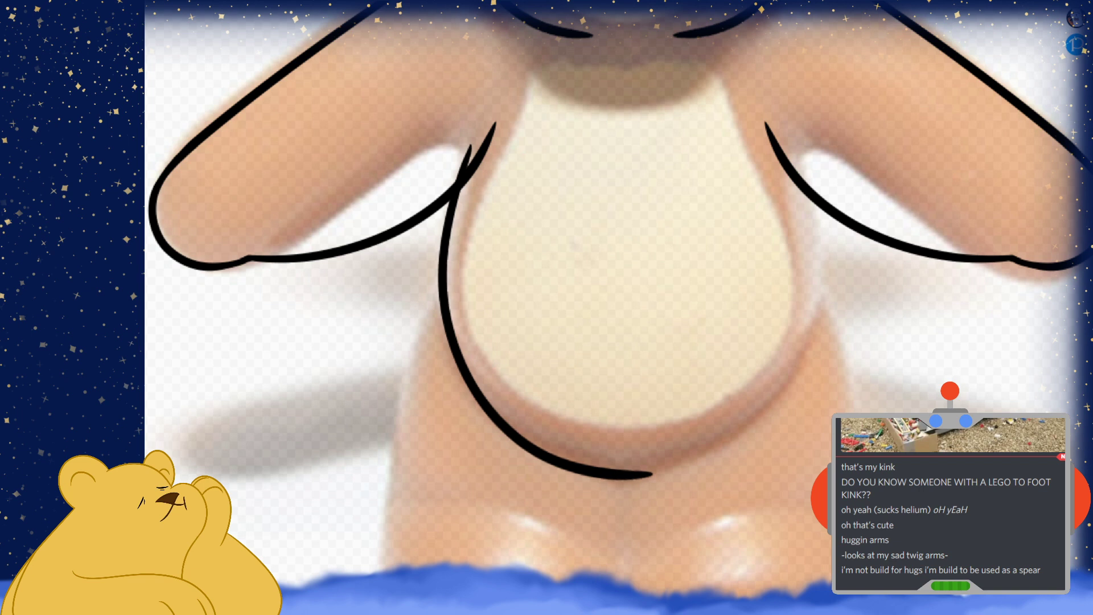
Mirror the belly outline onto the right side of the bear
left_click(175, 304)
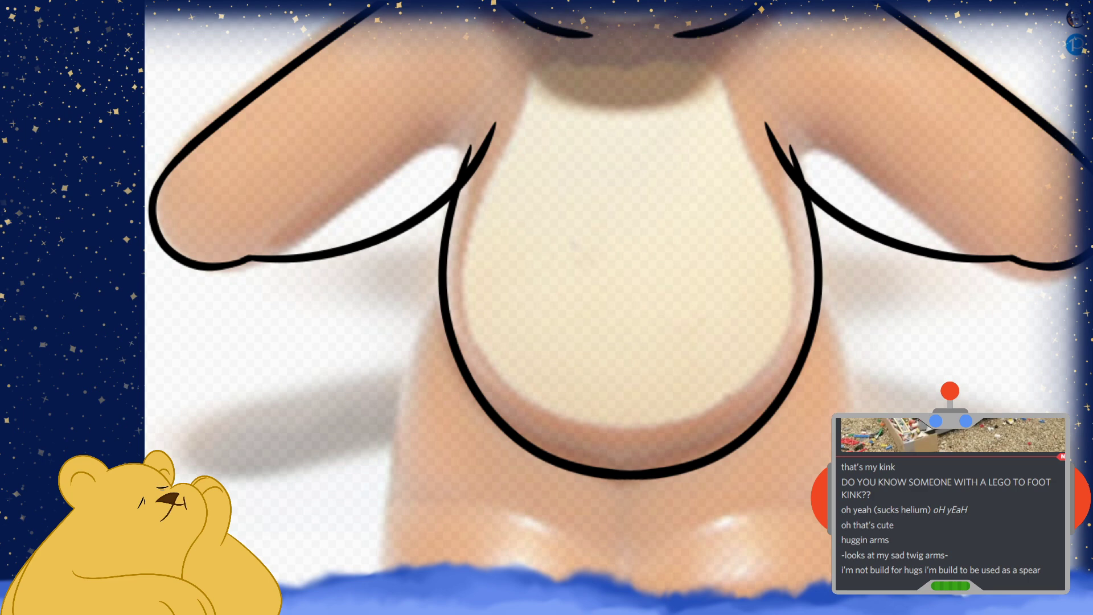
scroll(486, 123, "up", 3)
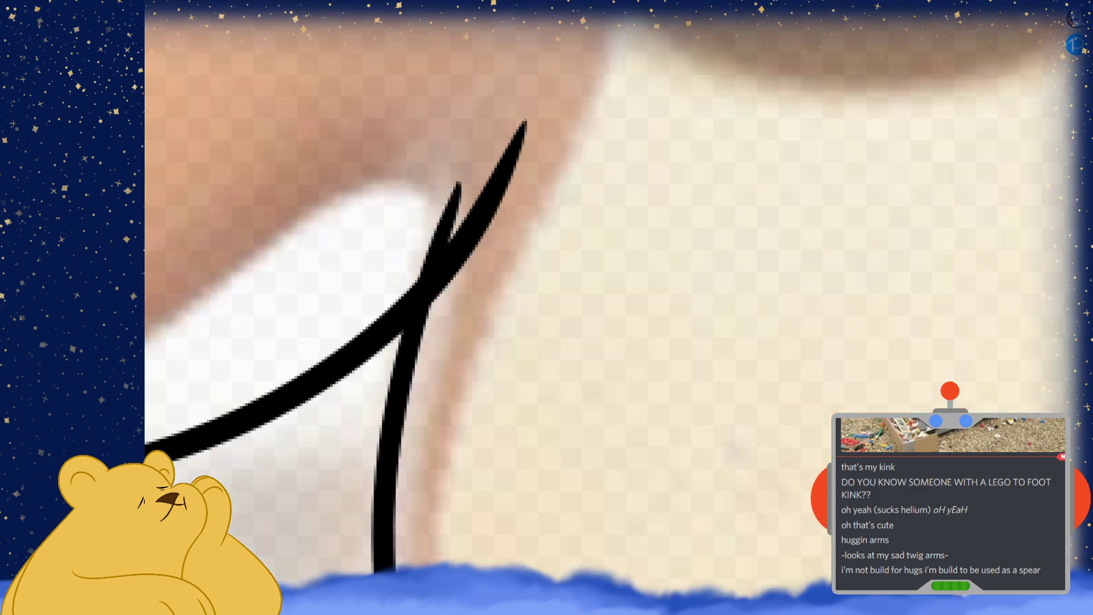
scroll(366, 161, "down", 3)
scroll(573, 281, "up", 3)
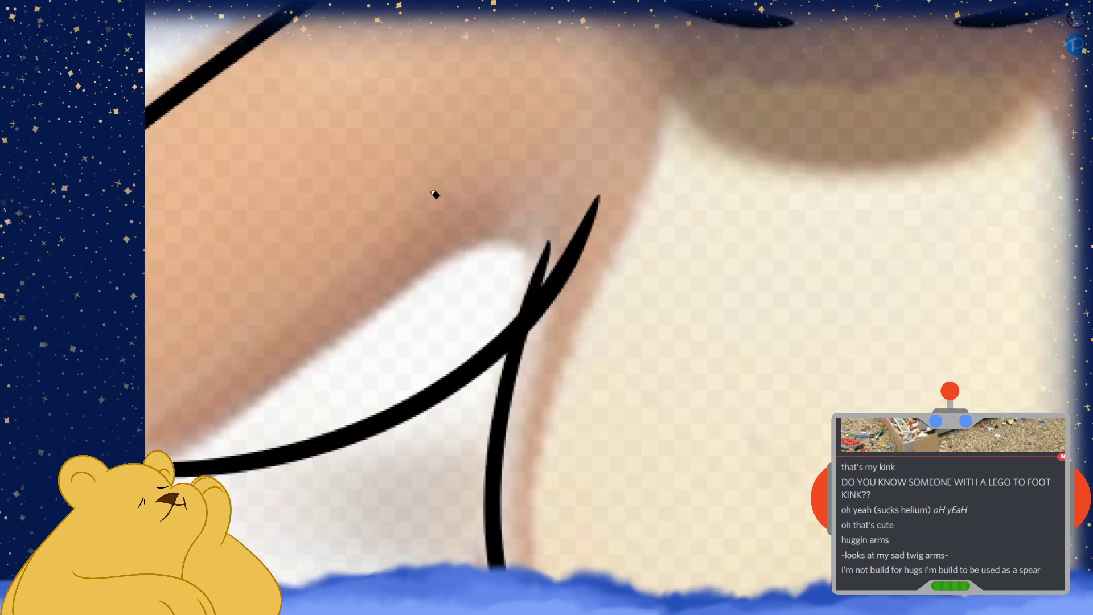
Erase the crossing stroke tips near the arm and hide the photo reference
left_click_drag(578, 259, 555, 288)
mouse_move(533, 360)
left_mouse_down()
mouse_move(531, 313)
mouse_move(604, 185)
mouse_move(556, 317)
left_mouse_up()
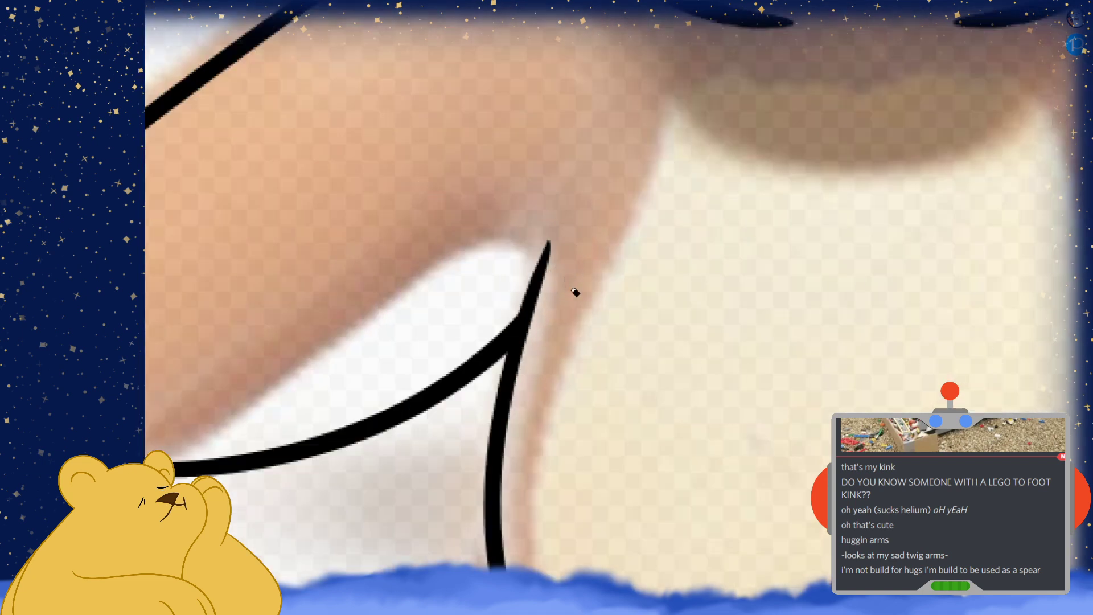
scroll(588, 260, "down", 3)
scroll(719, 259, "up", 3)
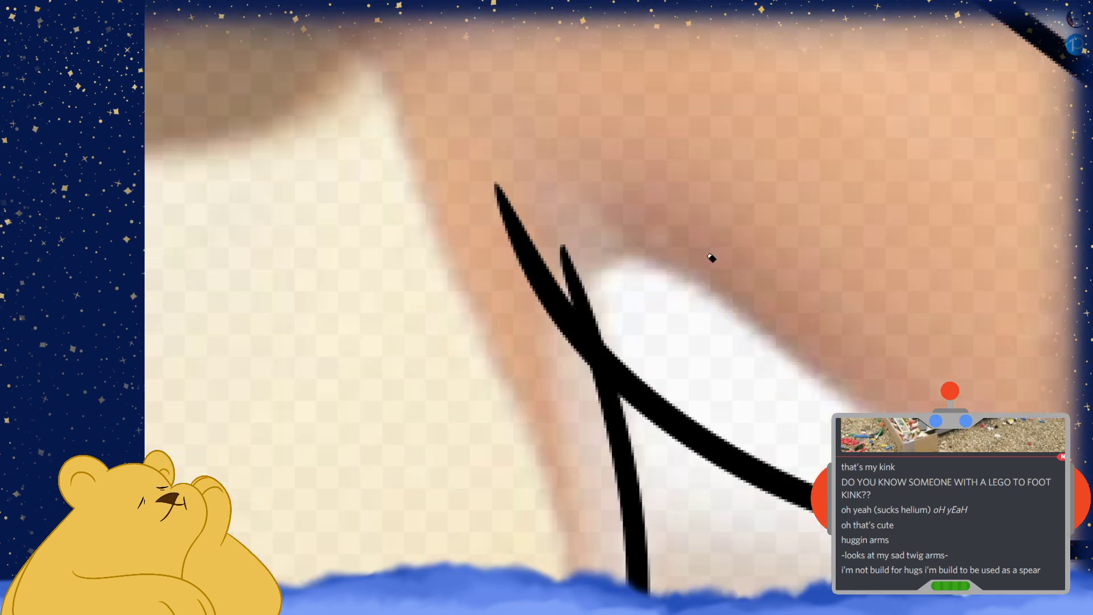
mouse_move(547, 219)
left_mouse_down()
mouse_move(595, 408)
mouse_move(508, 232)
left_mouse_up()
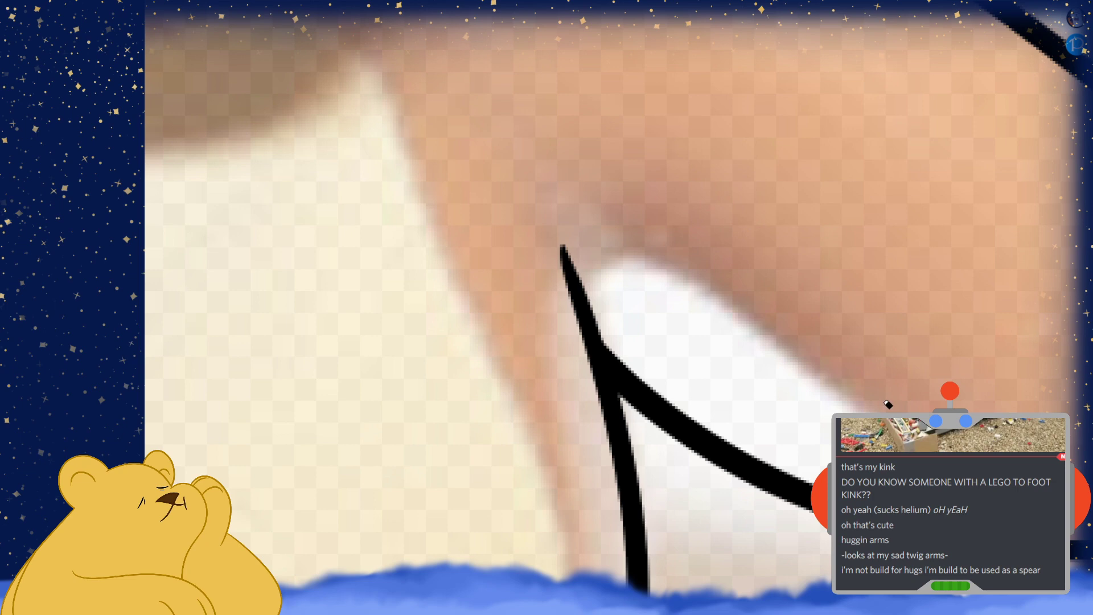
scroll(750, 316, "down", 3)
scroll(750, 316, "down", 2)
key("ctrl+comma")
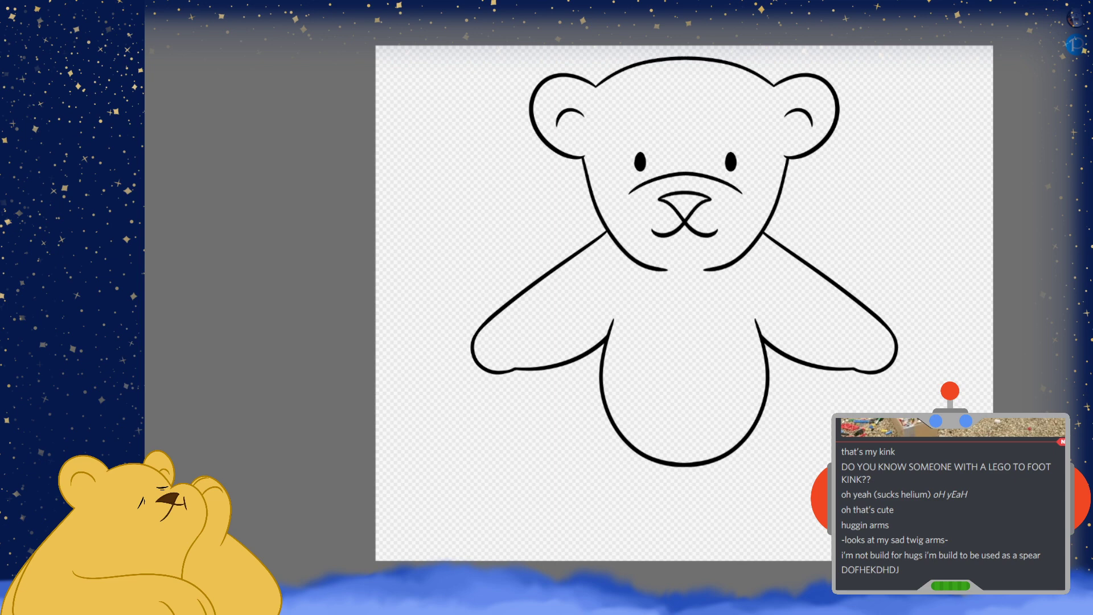
Draw a chin curve across the head's bottom, then duplicate, flip and reposition it
scroll(740, 276, "up", 5)
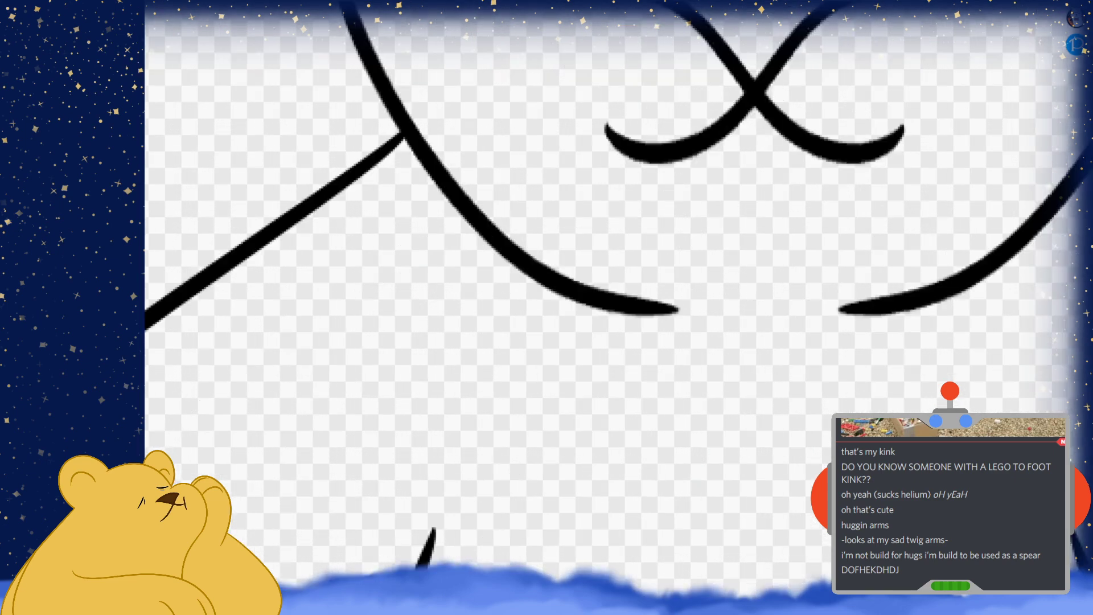
left_click_drag(601, 300, 981, 285)
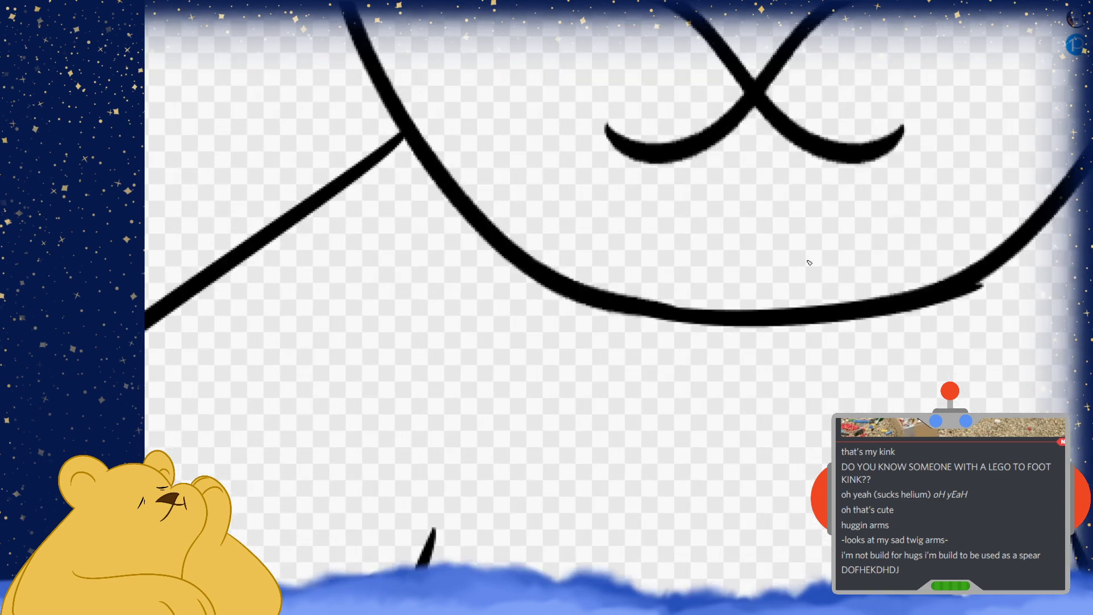
mouse_move(778, 321)
left_mouse_down()
mouse_move(765, 315)
mouse_move(779, 317)
left_mouse_up()
key("ctrl+z")
key("ctrl+y")
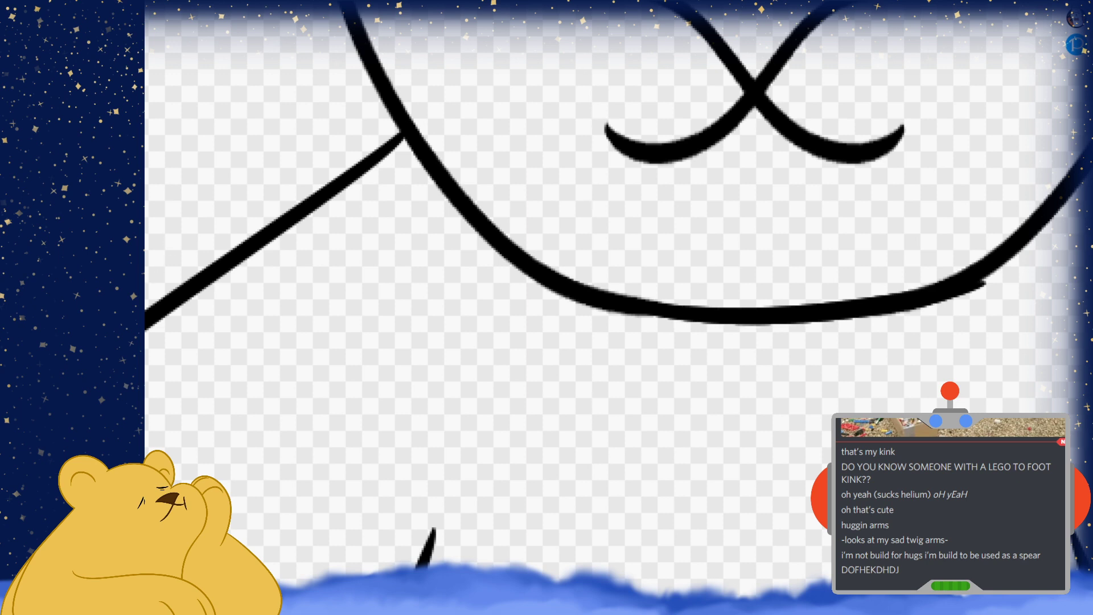
left_click(165, 307)
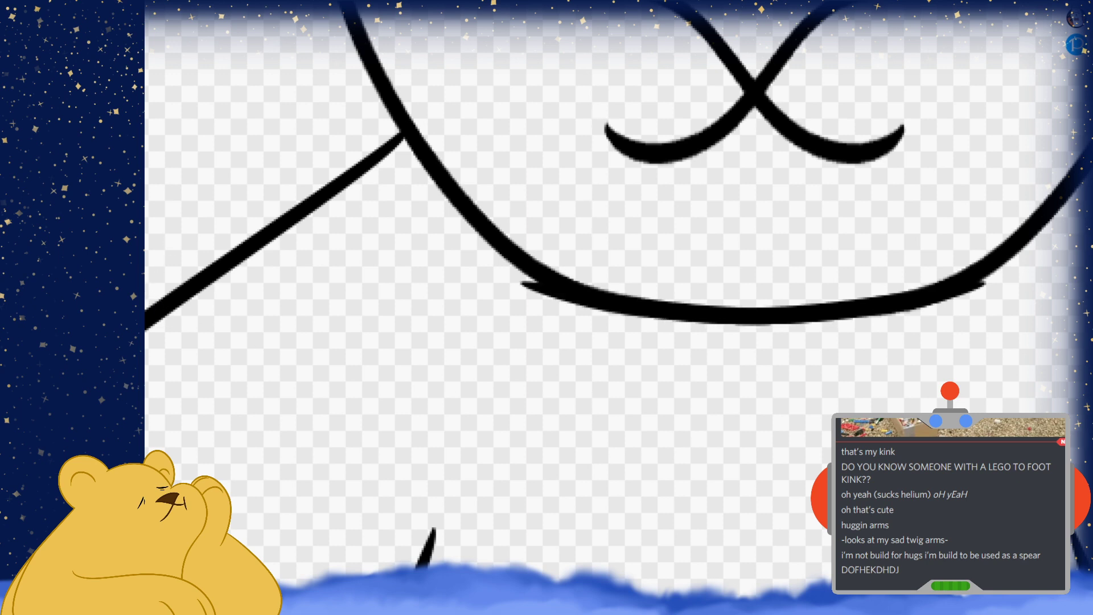
left_click_drag(695, 313, 696, 310)
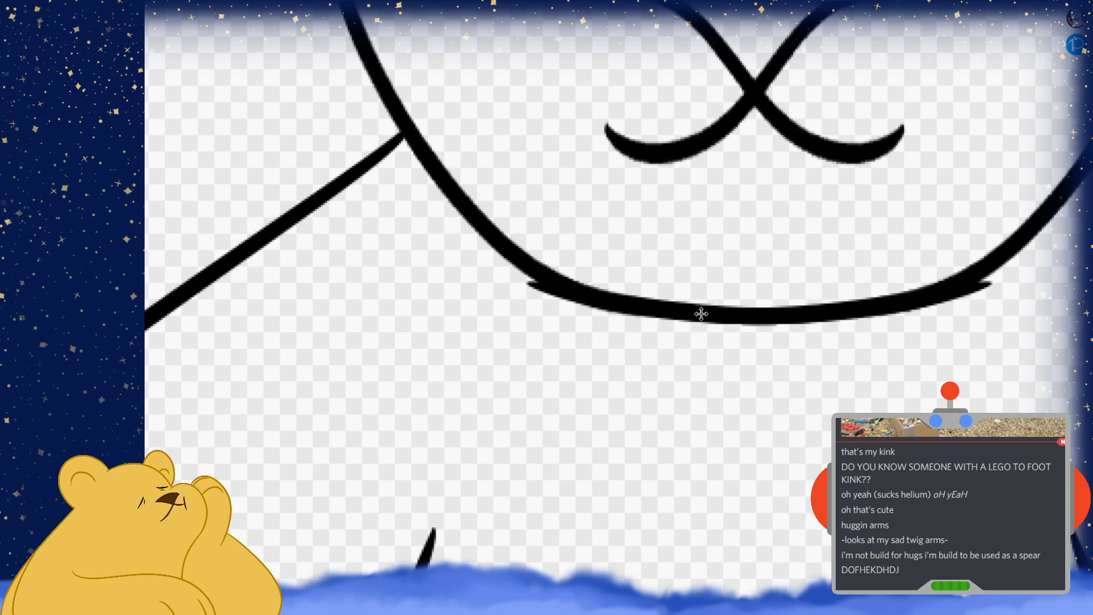
Erase the chin curve's protruding left and right ends and fit the drawing to the window
scroll(850, 311, "up", 2)
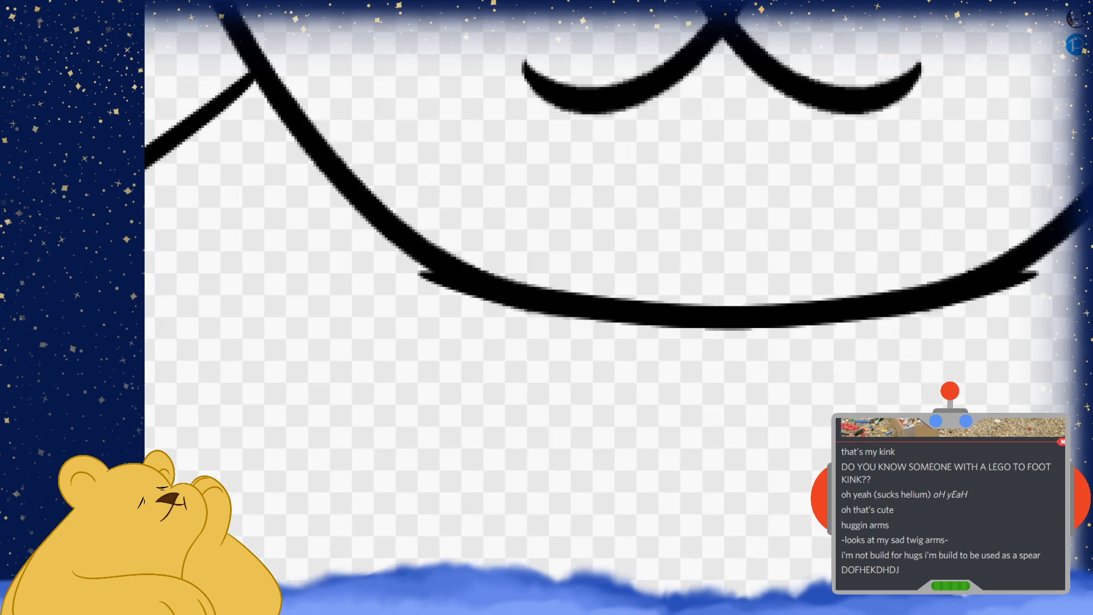
left_click_drag(412, 259, 584, 358)
left_click_drag(418, 262, 569, 345)
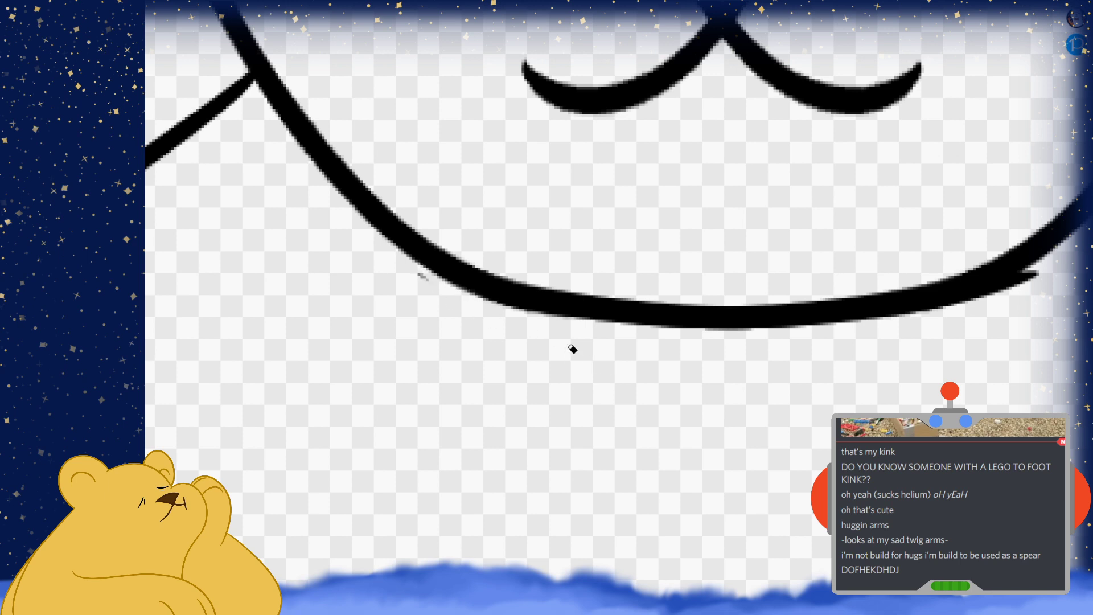
left_click_drag(428, 281, 448, 307)
mouse_move(1048, 256)
left_mouse_down()
mouse_move(905, 334)
mouse_move(906, 322)
mouse_move(927, 340)
left_mouse_up()
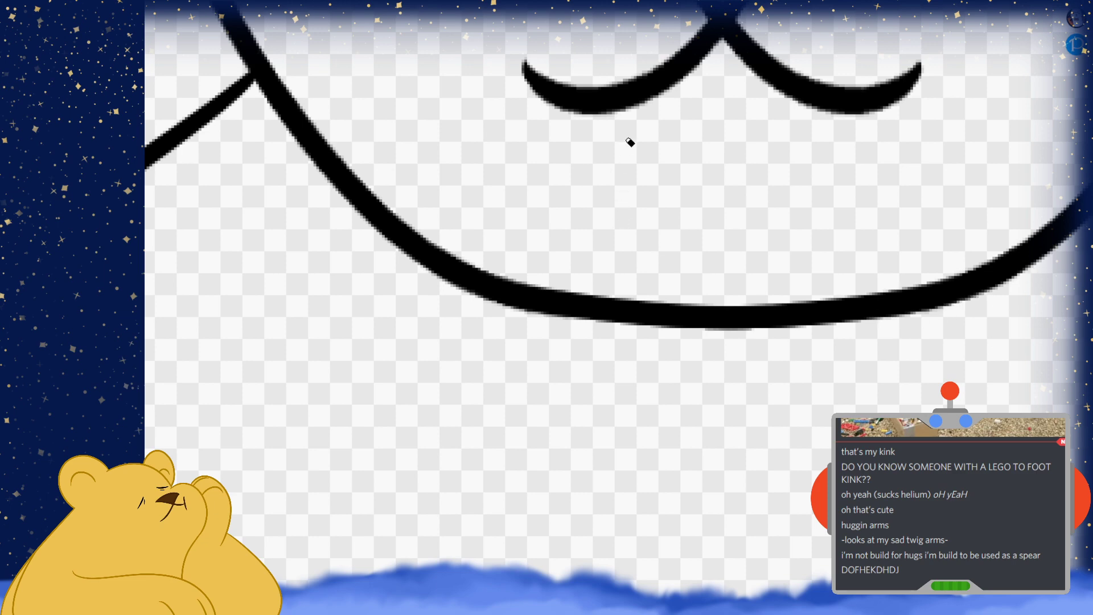
scroll(630, 142, "down", 3)
scroll(626, 268, "down", 4)
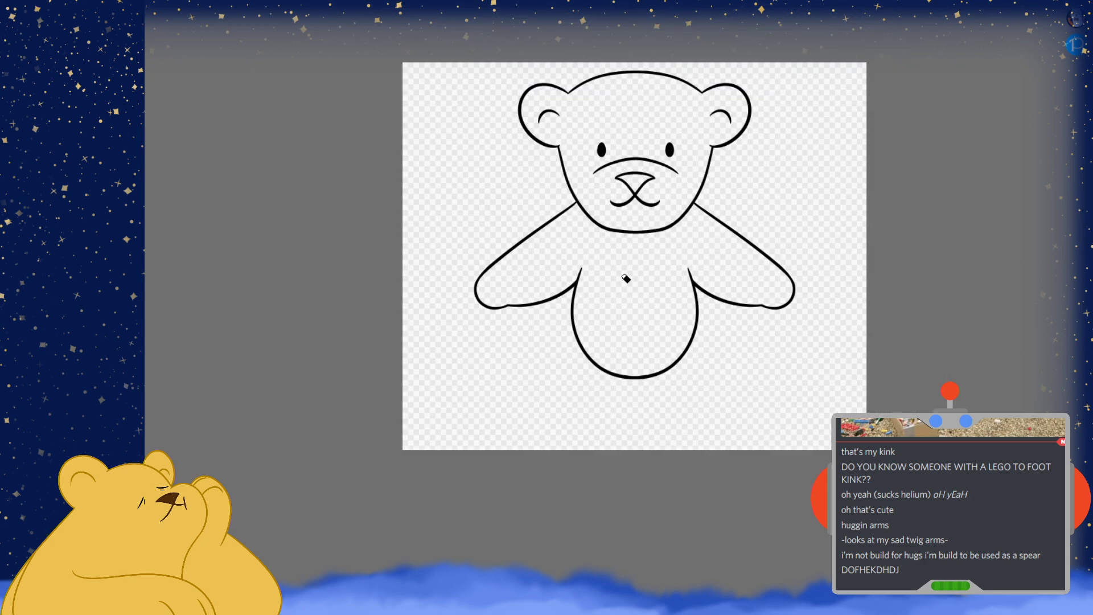
key("ctrl+0")
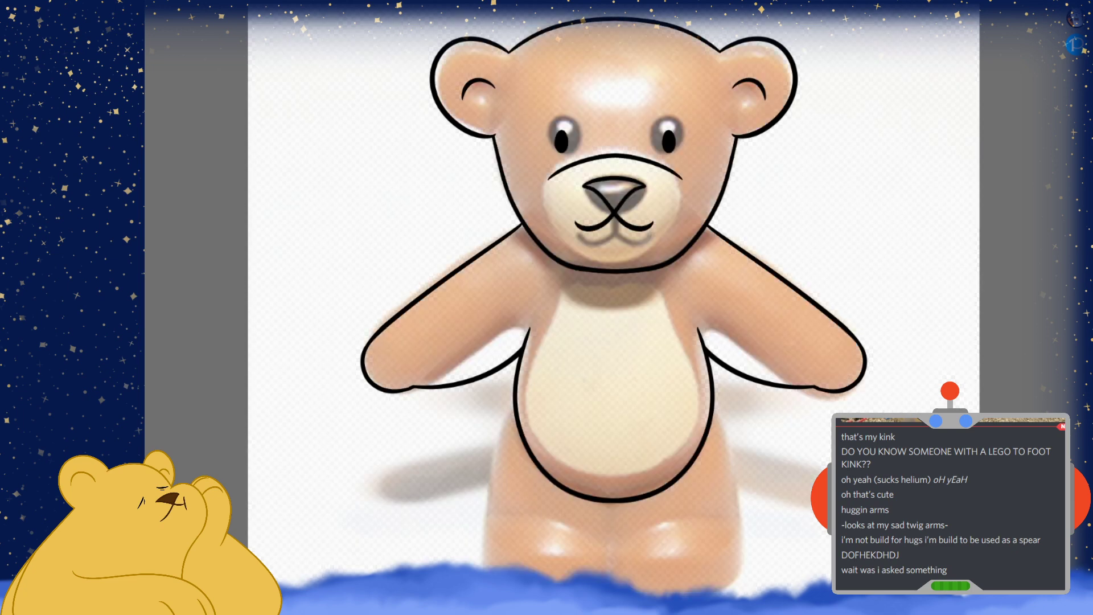
Draw the left leg's outer edge down from the belly
scroll(685, 310, "down", 1)
scroll(624, 526, "up", 2)
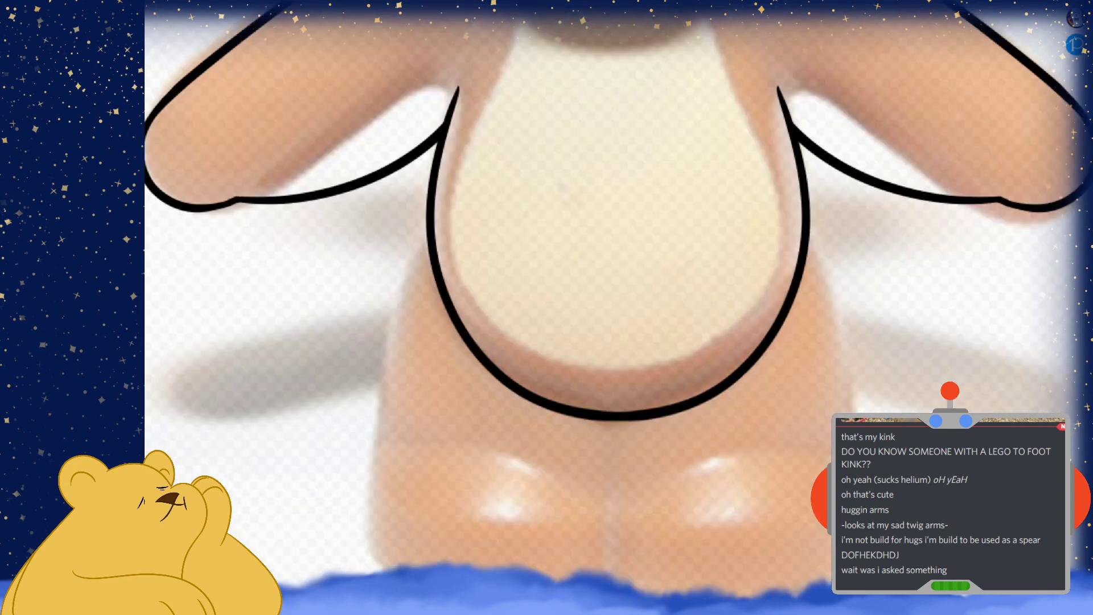
scroll(209, 232, "down", 3)
scroll(460, 392, "up", 5)
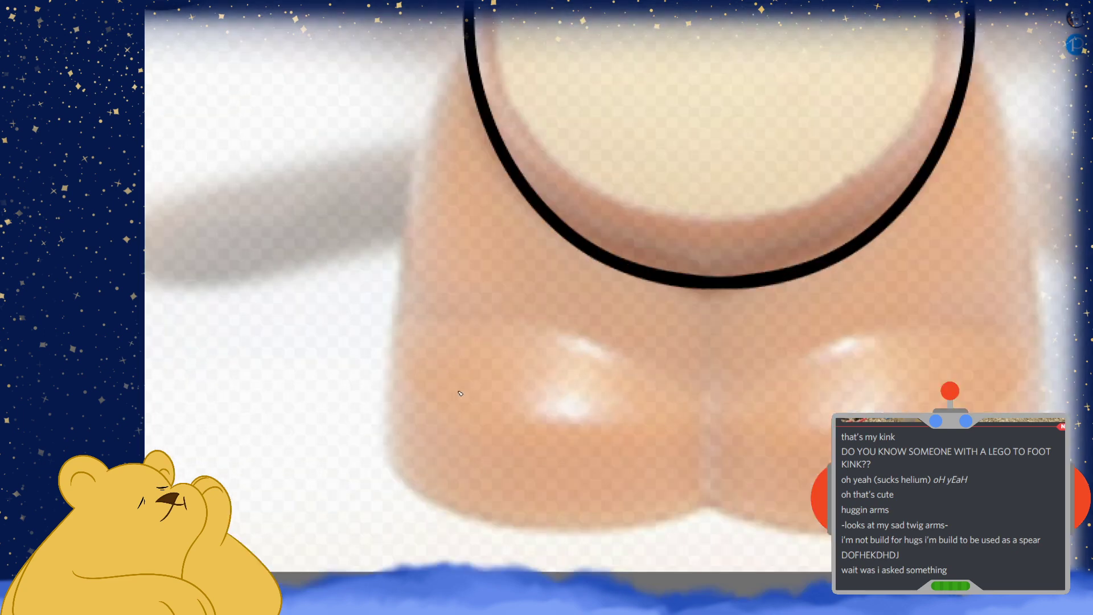
mouse_move(475, 97)
left_mouse_down()
mouse_move(450, 247)
mouse_move(413, 369)
left_mouse_up()
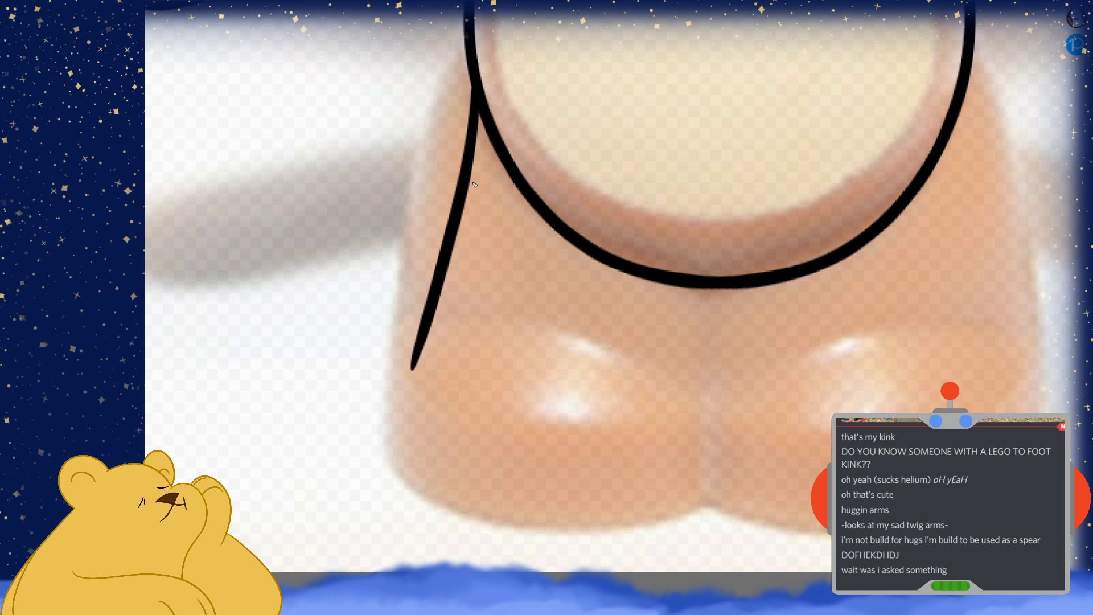
key("ctrl+z")
mouse_move(478, 105)
left_mouse_down()
mouse_move(466, 232)
mouse_move(418, 370)
left_mouse_up()
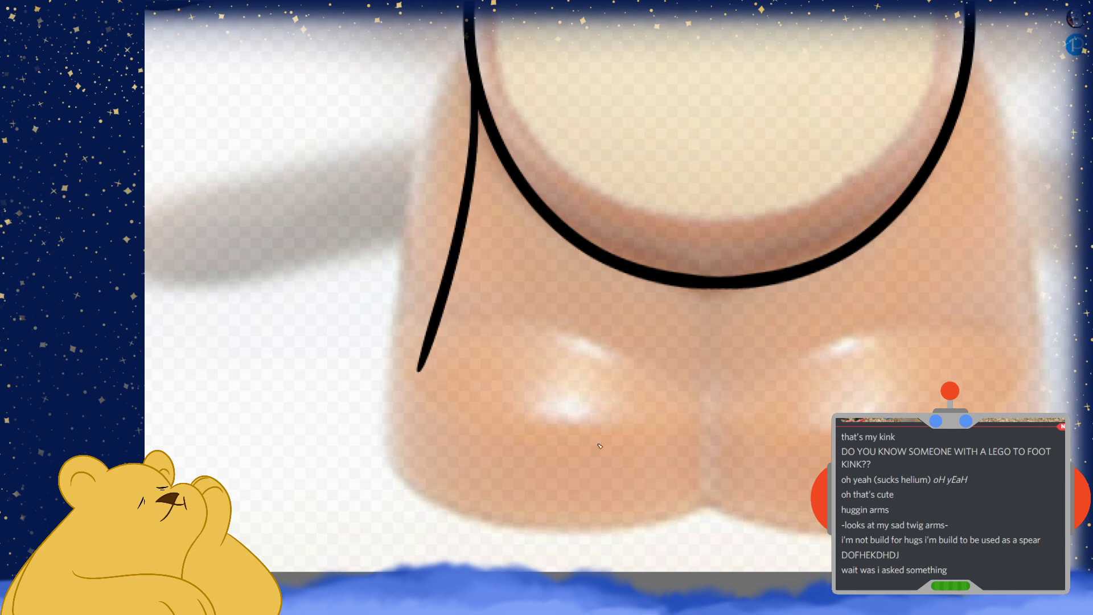
Draw the left foot's top arc and bottom outline
mouse_move(684, 391)
left_mouse_down()
mouse_move(392, 458)
mouse_move(543, 320)
left_mouse_up()
key("ctrl+z")
left_click_drag(646, 350, 657, 400)
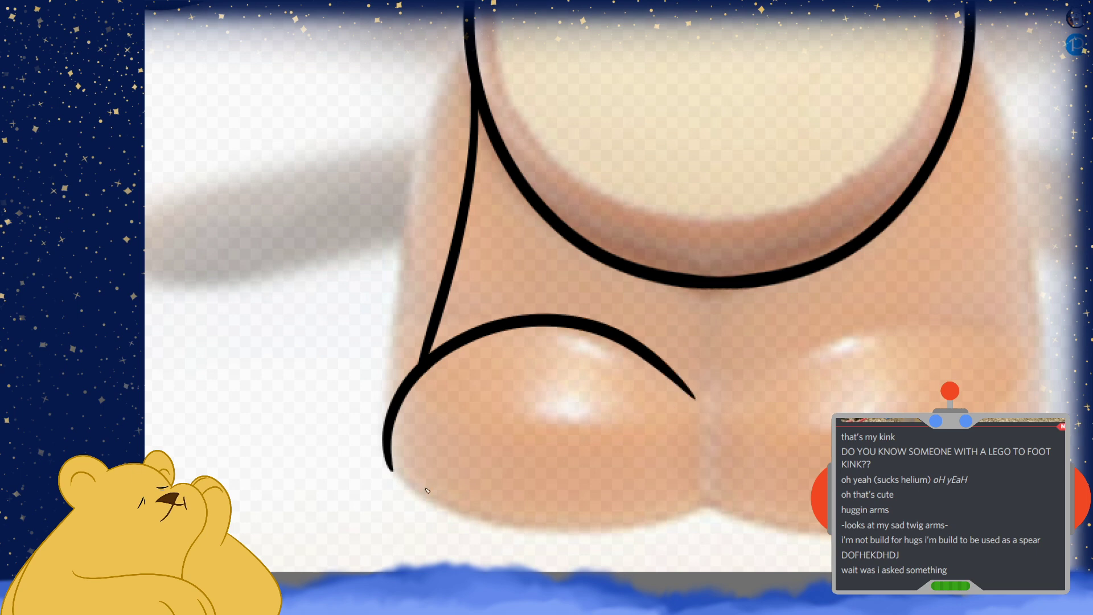
mouse_move(395, 469)
left_mouse_down()
mouse_move(426, 499)
mouse_move(774, 535)
left_mouse_up()
key("ctrl+z")
left_click_drag(392, 462, 511, 520)
left_click_drag(618, 528, 690, 487)
mouse_move(392, 472)
left_mouse_down()
mouse_move(483, 523)
mouse_move(704, 494)
mouse_move(706, 274)
left_mouse_up()
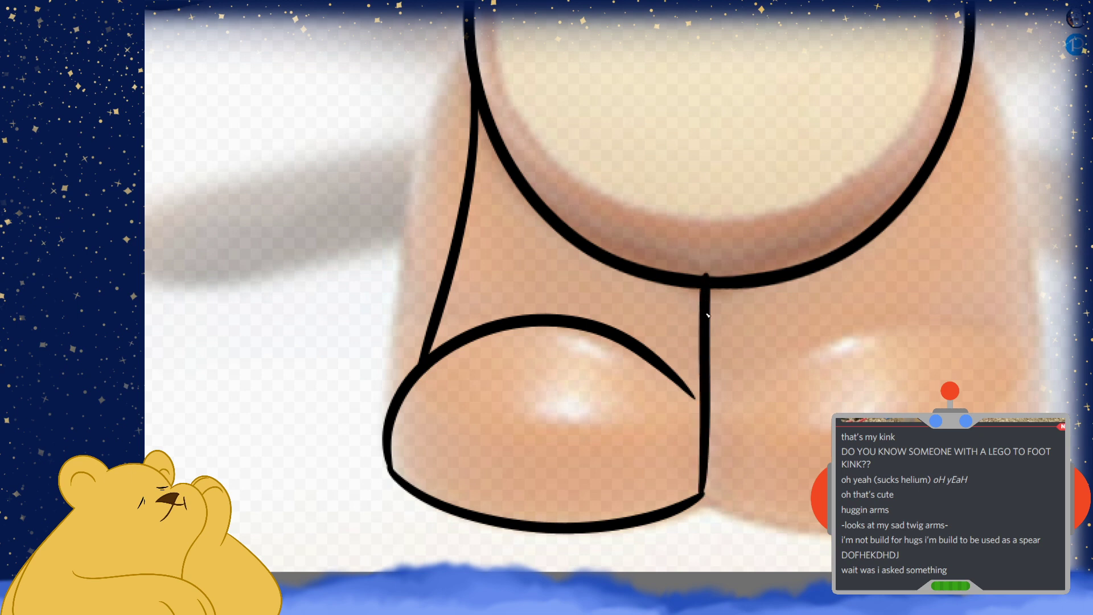
Draw the inner leg line up into the belly curve
key("ctrl+z")
left_click_drag(704, 493, 705, 288)
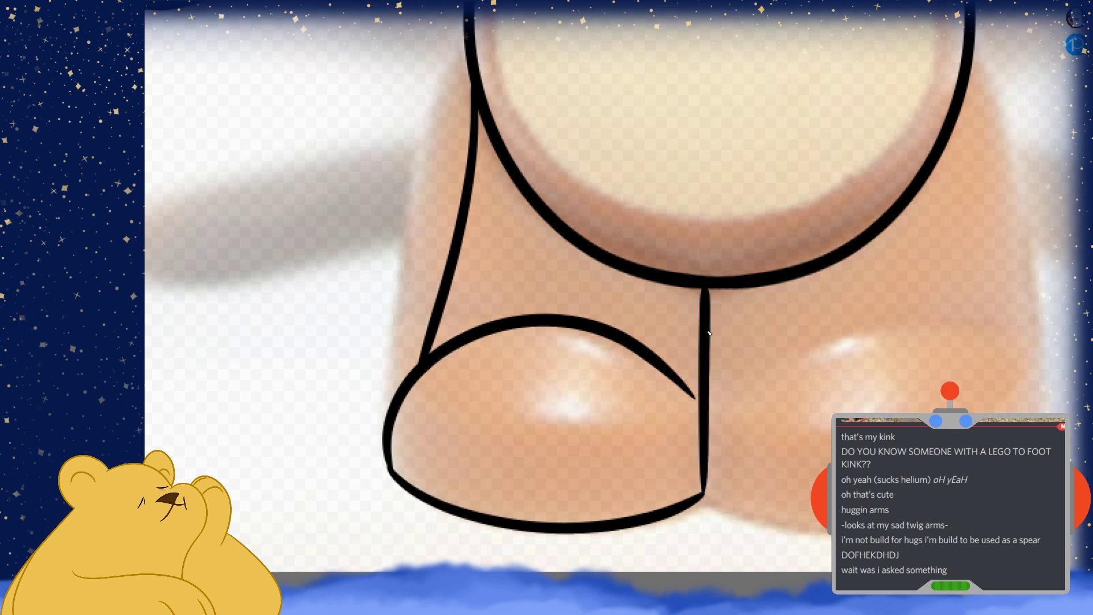
key("ctrl+z")
left_click_drag(704, 493, 709, 265)
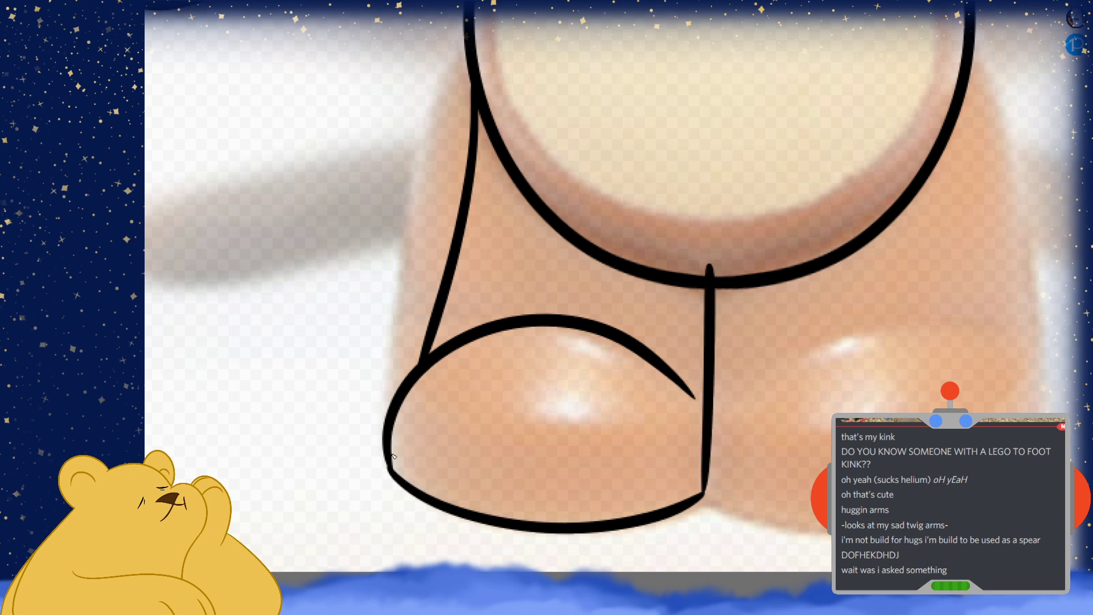
Retrace the foot's lower-left curve bolder and erase the inner line's tip above the belly
scroll(370, 475, "up", 4)
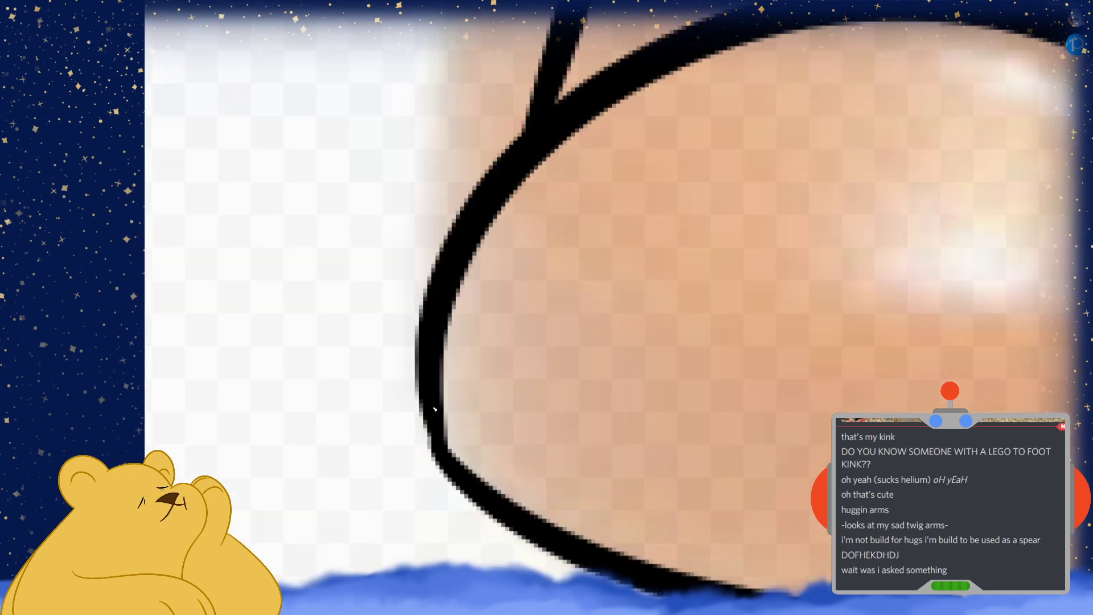
left_click_drag(431, 395, 449, 475)
key("ctrl+z")
left_click_drag(428, 386, 447, 457)
scroll(504, 381, "down", 4)
scroll(790, 246, "up", 4)
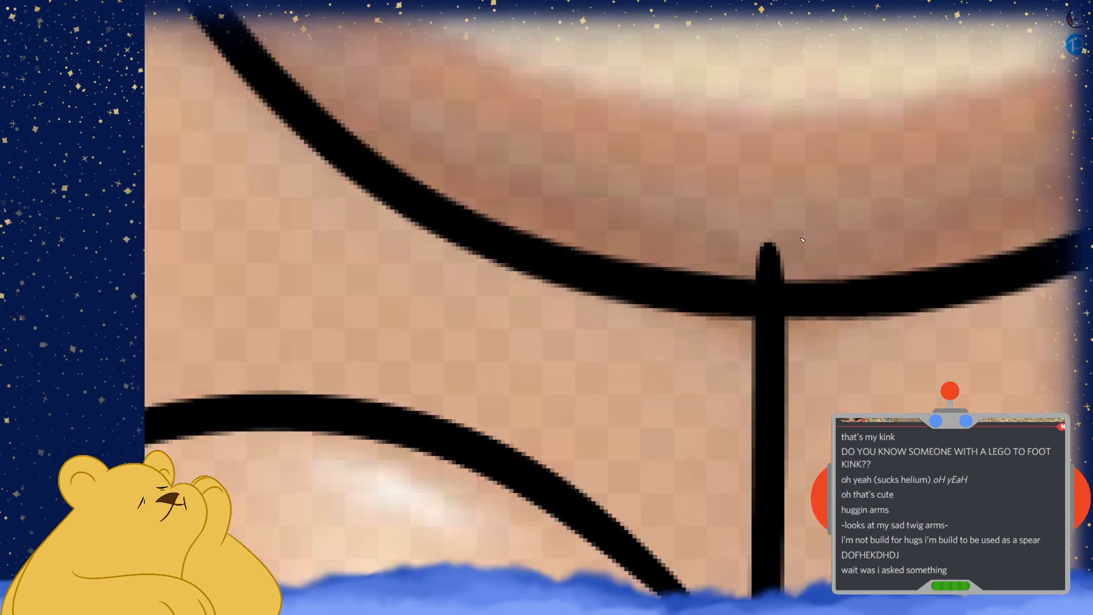
left_click_drag(775, 300, 793, 244)
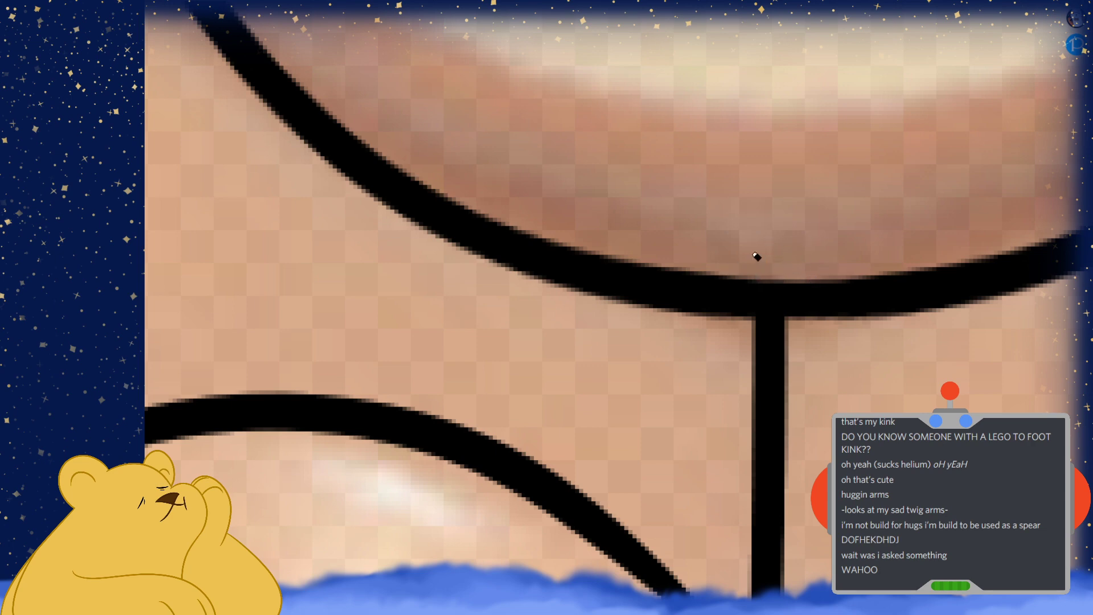
Round the foot's lower-right corner upward with a bolder stroke
scroll(756, 256, "down", 3)
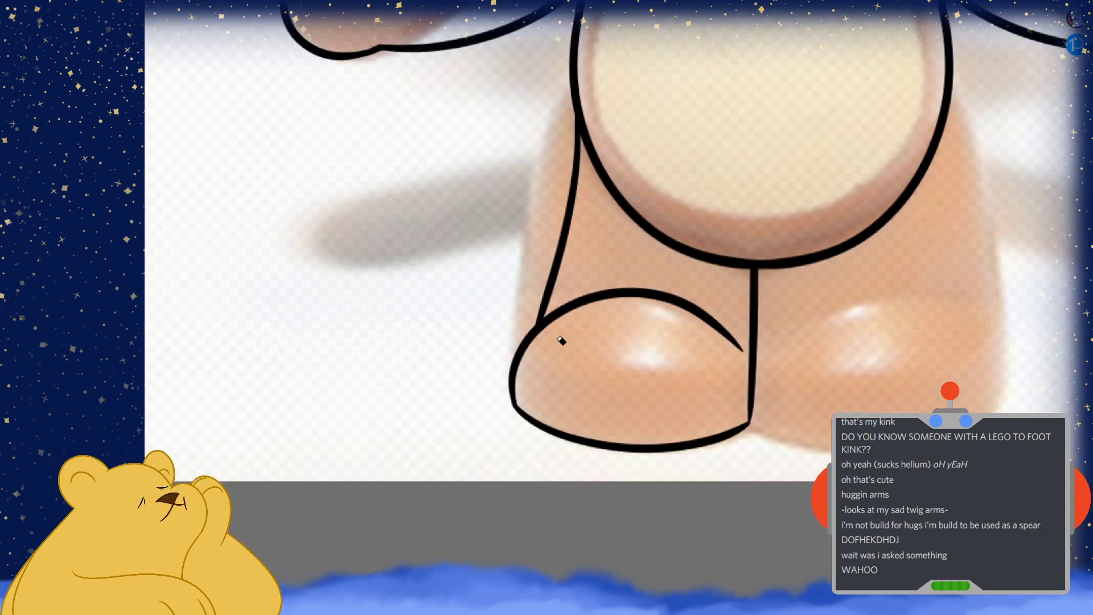
scroll(718, 405, "up", 5)
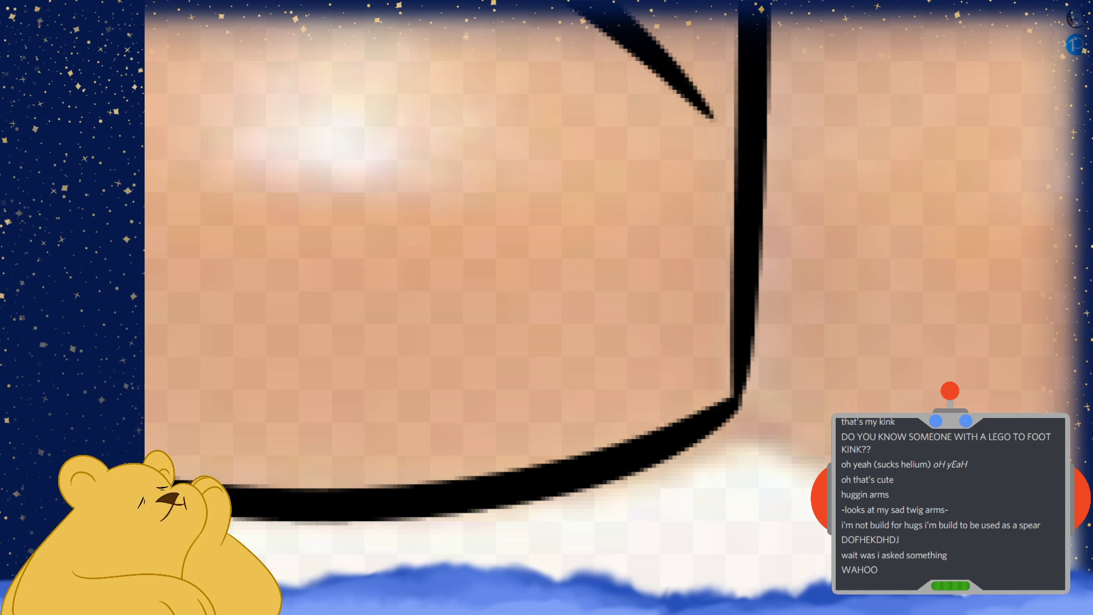
left_click_drag(733, 408, 745, 330)
key("ctrl+z")
left_click_drag(716, 417, 740, 273)
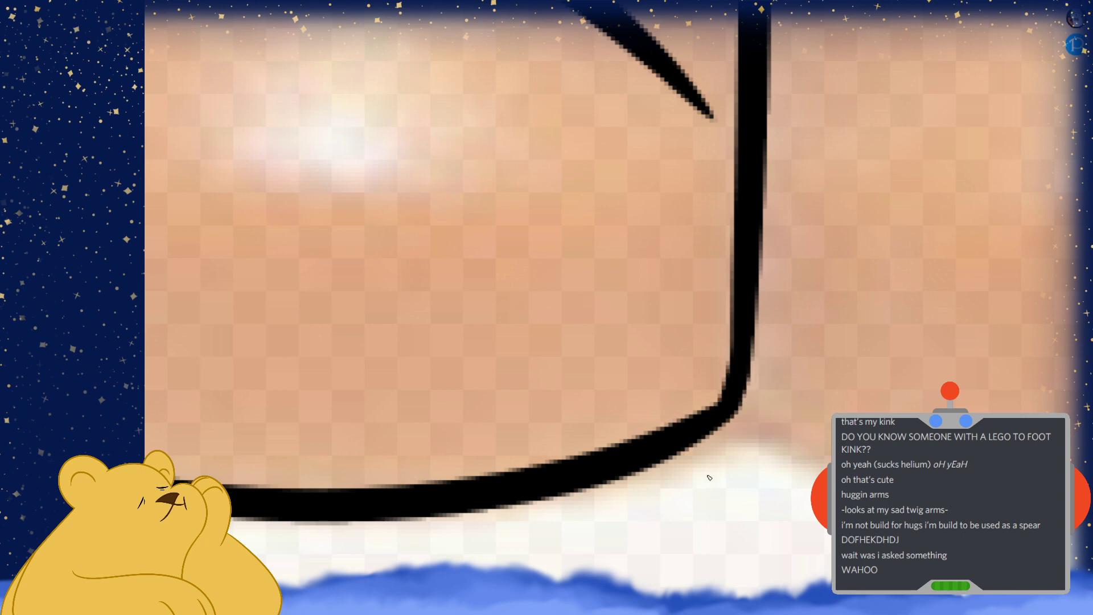
scroll(737, 406, "down", 4)
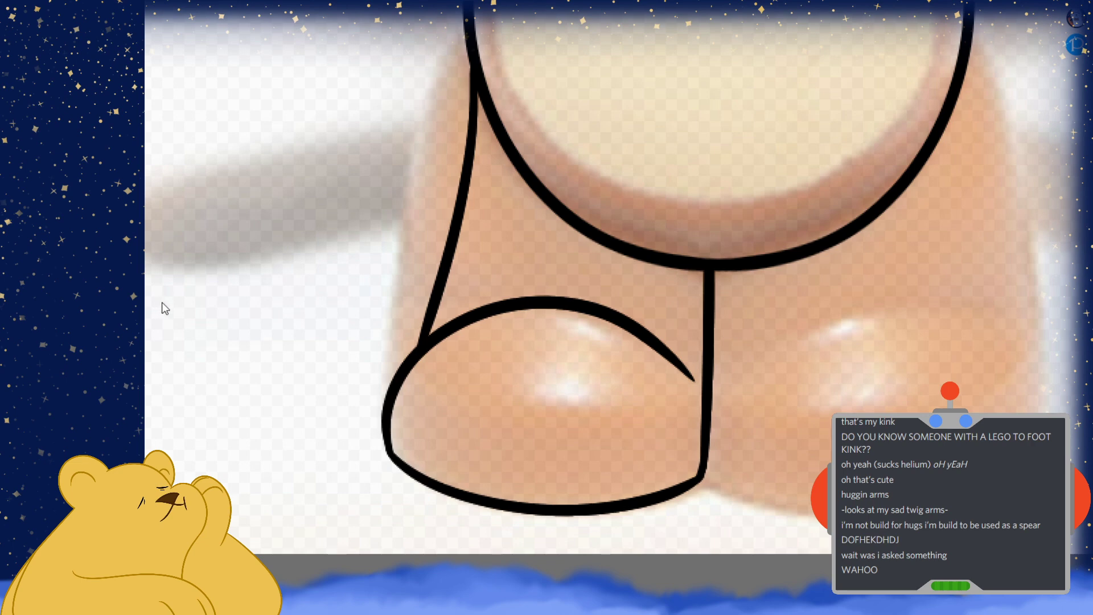
Mirror the leg and foot to the right side and align both legs
key("ctrl+h")
scroll(519, 414, "down", 2)
scroll(585, 403, "up", 3)
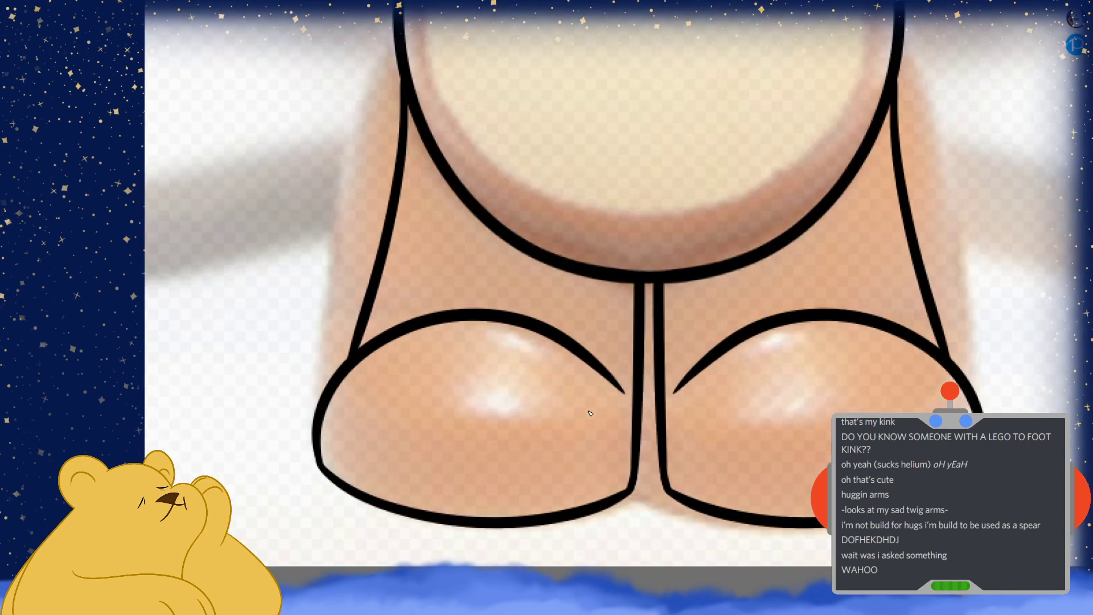
left_click_drag(791, 439, 787, 451)
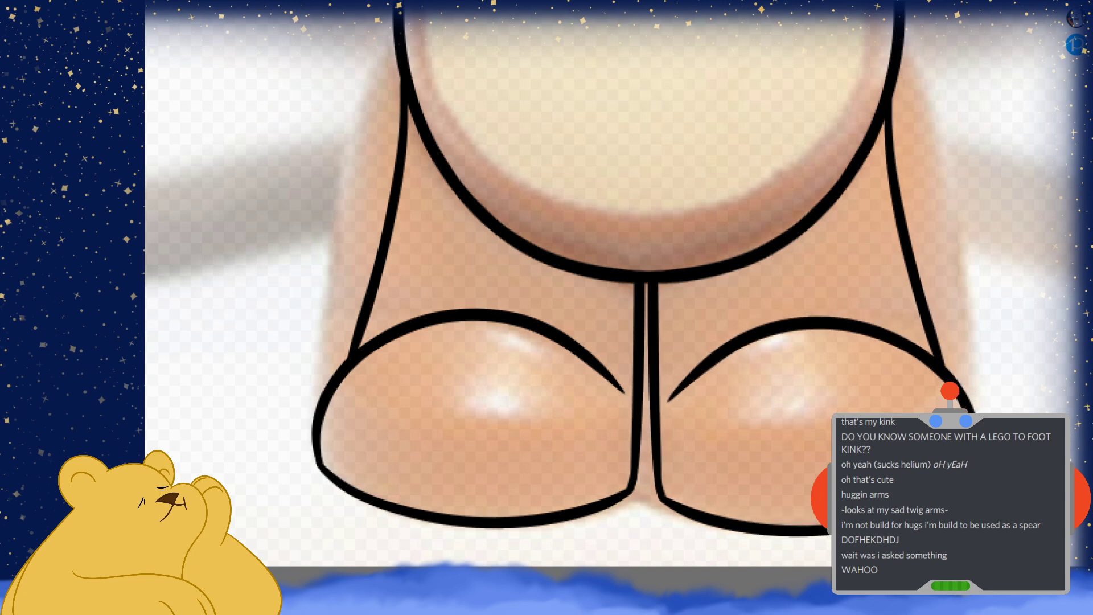
mouse_move(536, 421)
left_mouse_down()
mouse_move(549, 427)
mouse_move(539, 424)
left_mouse_up()
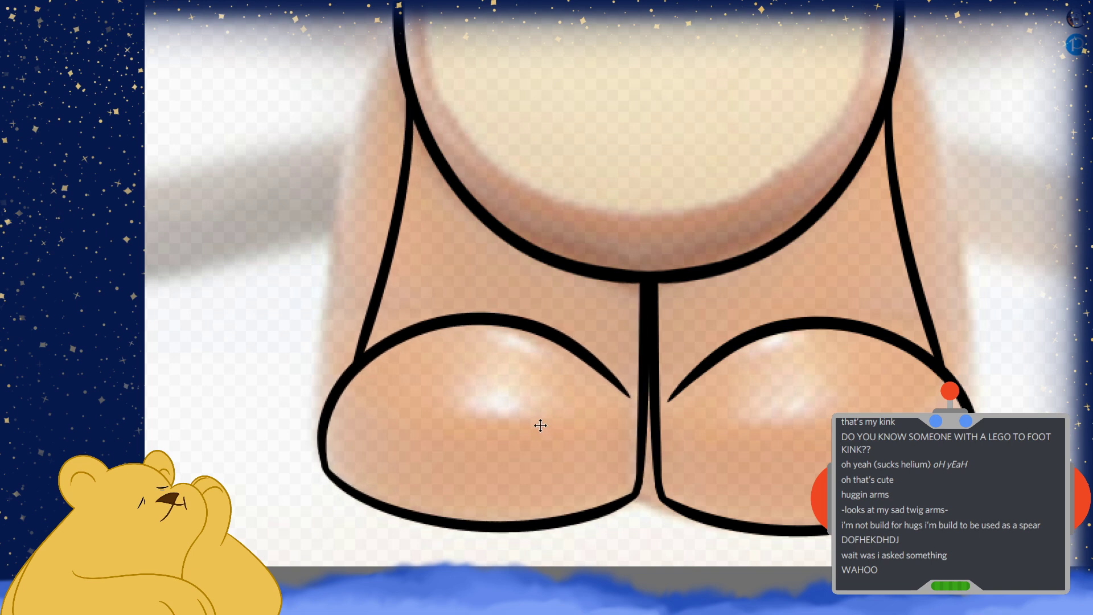
left_click_drag(605, 422, 607, 425)
left_click_drag(741, 459, 734, 464)
scroll(654, 527, "down", 3)
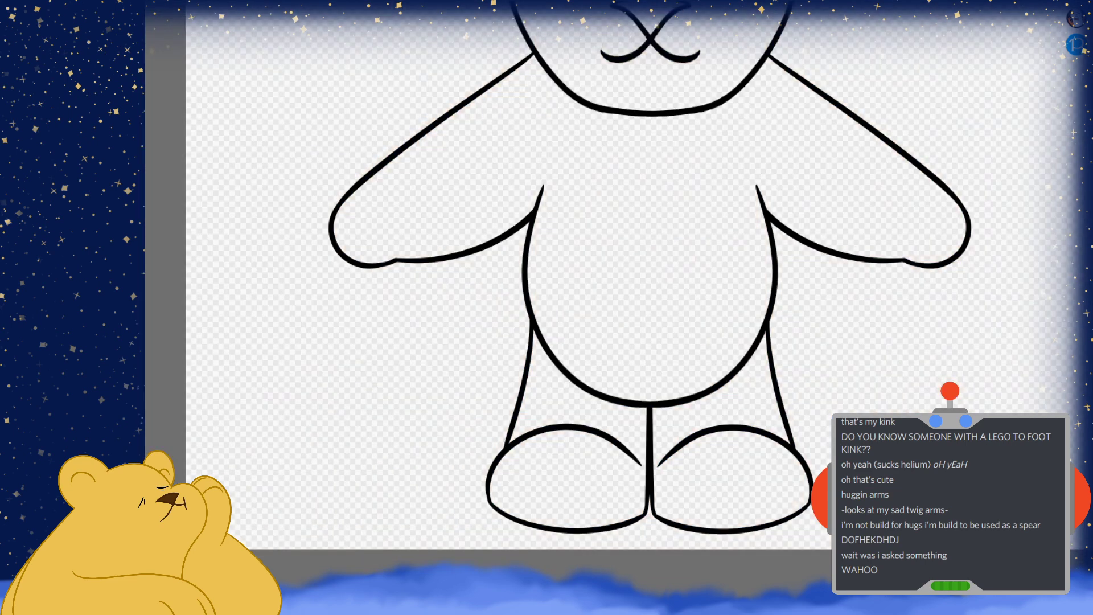
scroll(672, 515, "down", 2)
scroll(700, 376, "up", 2)
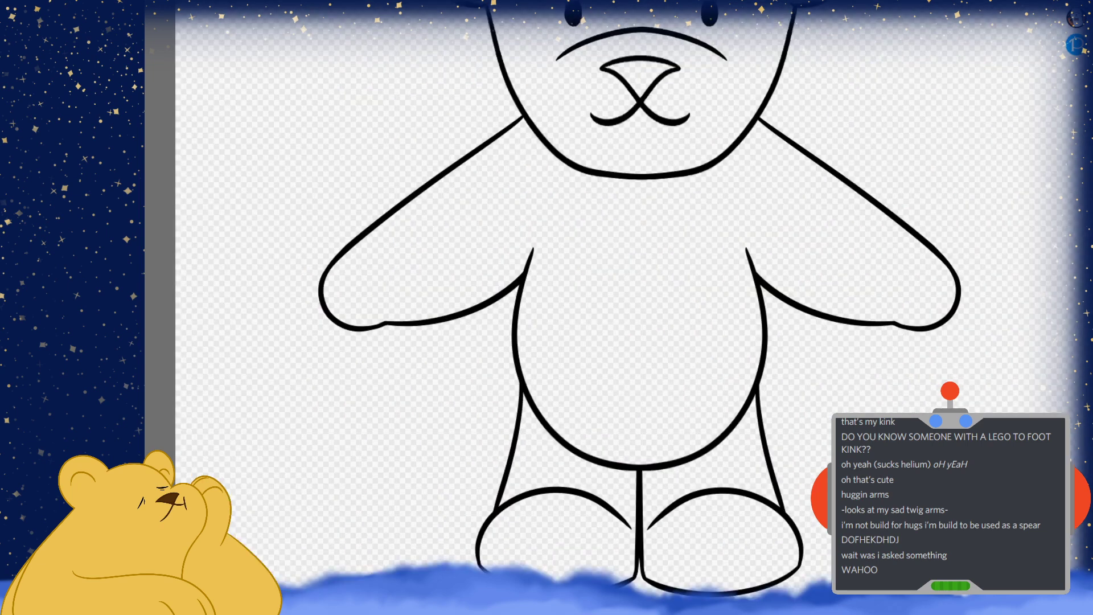
scroll(735, 419, "down", 2)
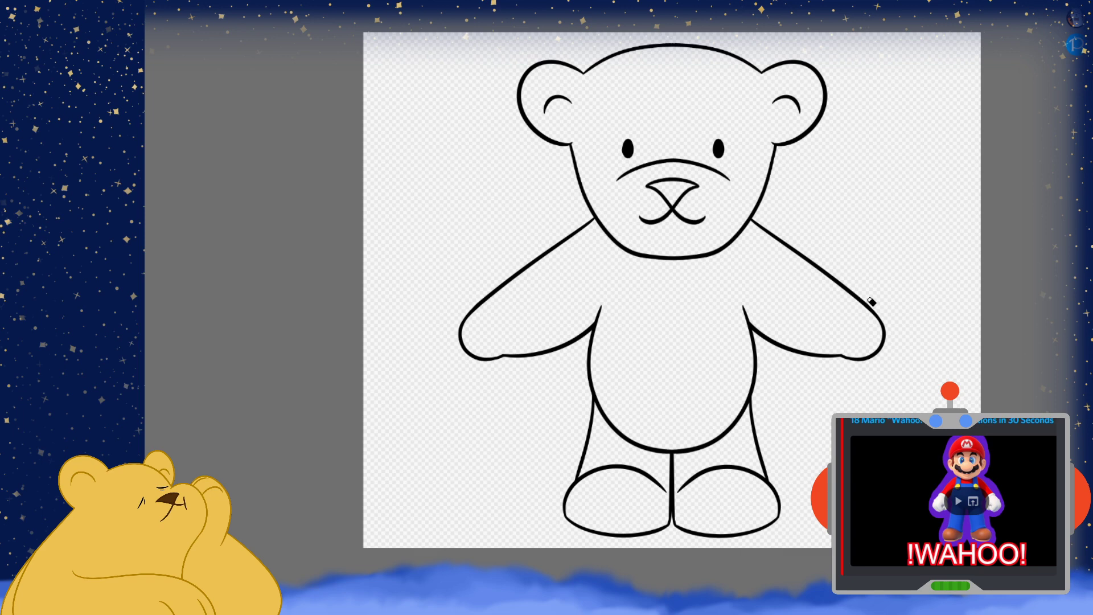
Erase the bear's round left and right eyes
scroll(694, 127, "up", 5)
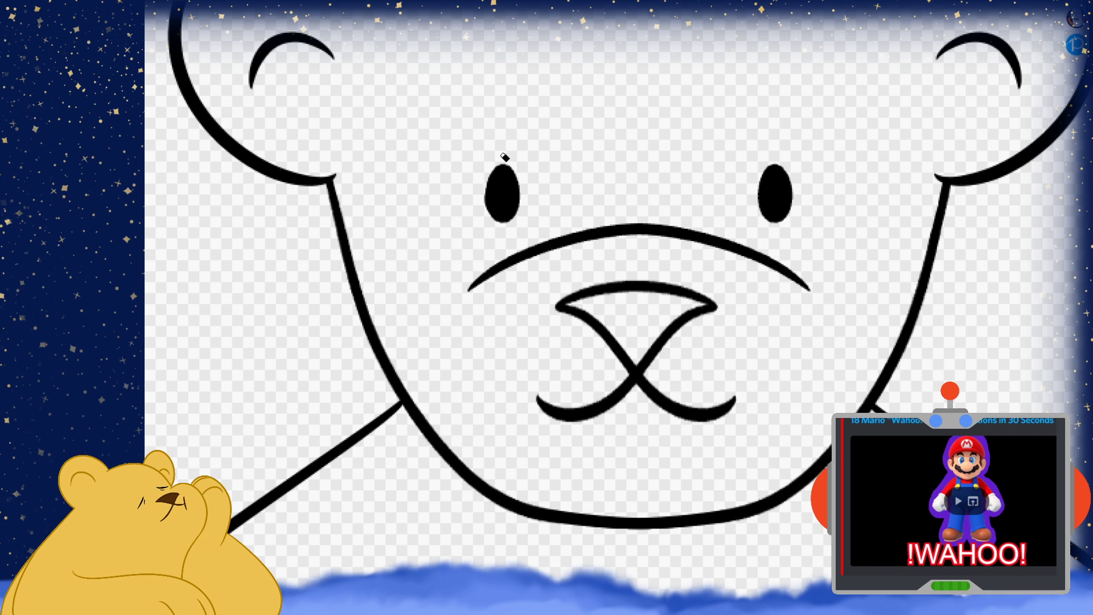
left_click_drag(509, 150, 496, 189)
mouse_move(481, 227)
left_mouse_down()
mouse_move(496, 227)
mouse_move(533, 174)
mouse_move(524, 157)
left_mouse_up()
left_click(510, 168)
mouse_move(760, 188)
left_mouse_down()
mouse_move(788, 164)
mouse_move(774, 219)
mouse_move(794, 196)
mouse_move(774, 208)
mouse_move(763, 188)
mouse_move(778, 189)
left_mouse_up()
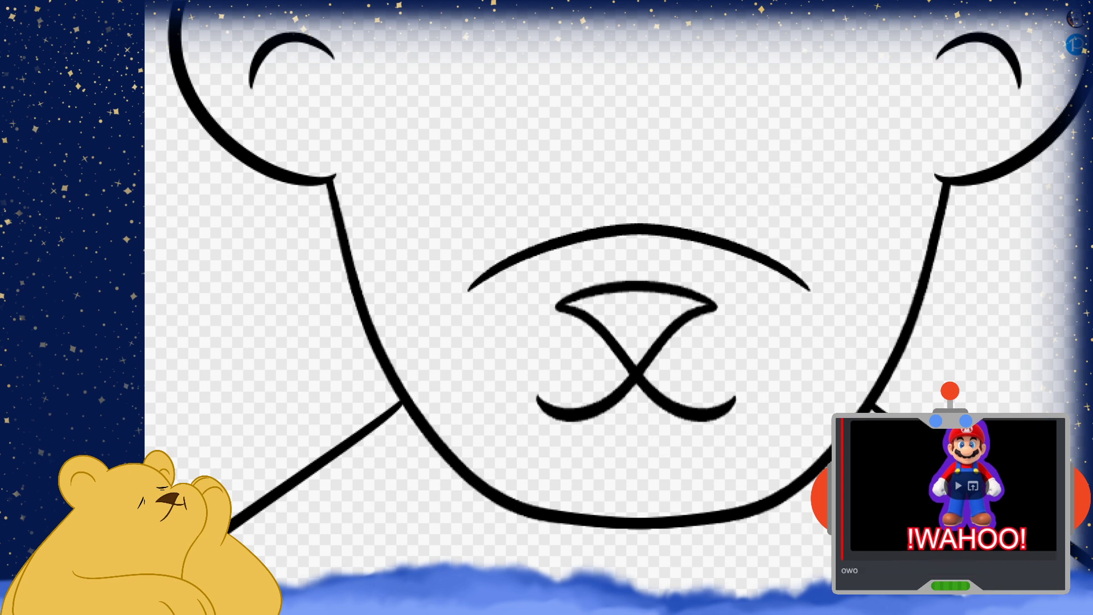
Draw a thick arched closed-eye line by merging two arcs into one
scroll(659, 122, "up", 2)
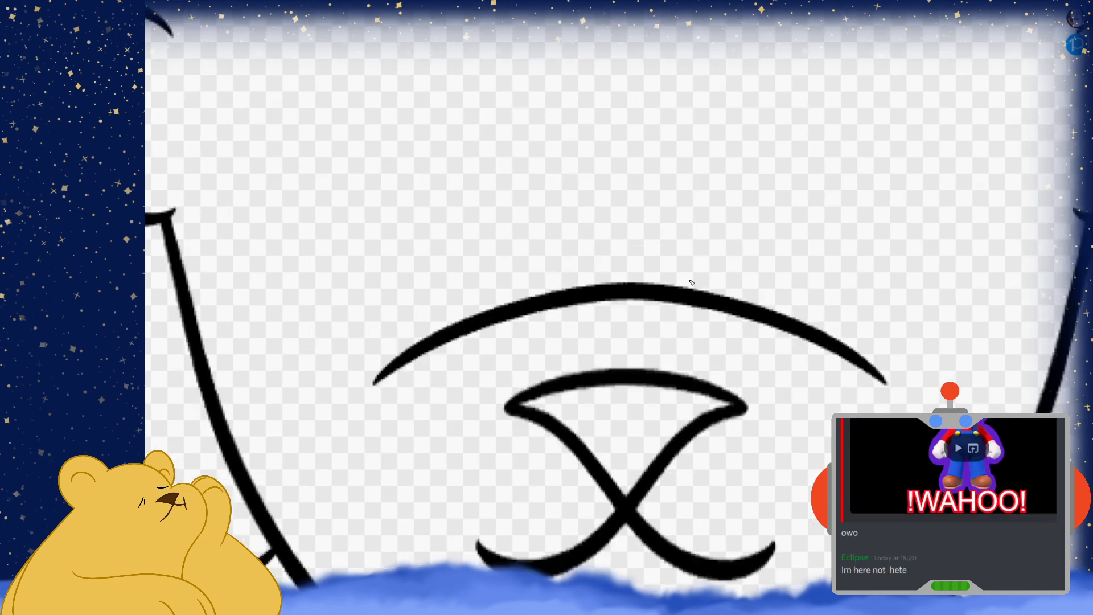
left_click_drag(390, 268, 507, 268)
key("ctrl+z")
left_click_drag(393, 269, 525, 248)
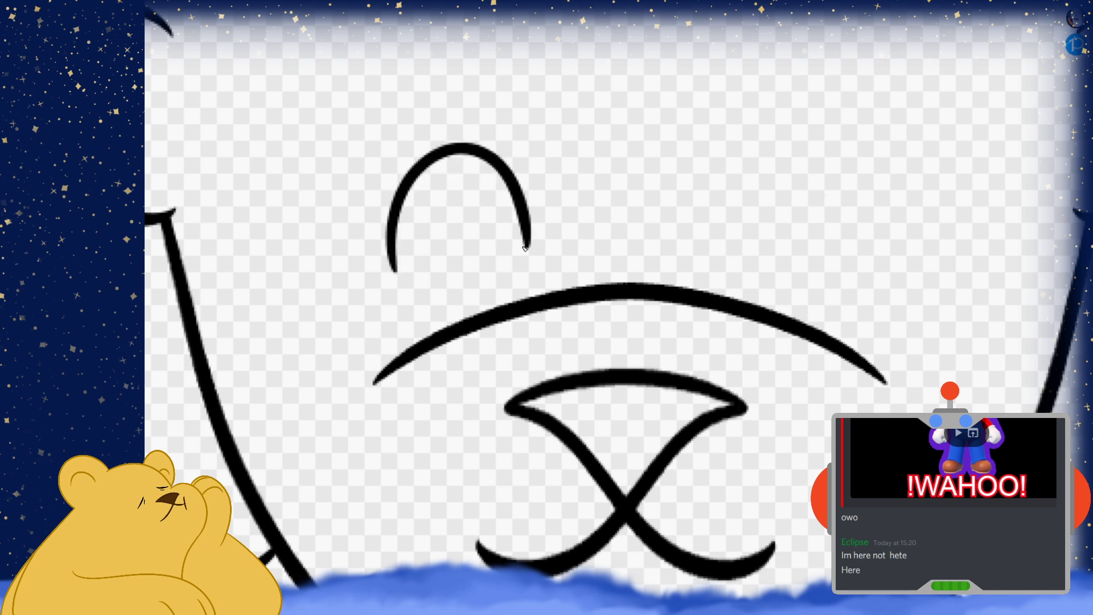
mouse_move(397, 272)
left_mouse_down()
mouse_move(399, 242)
mouse_move(518, 244)
left_mouse_up()
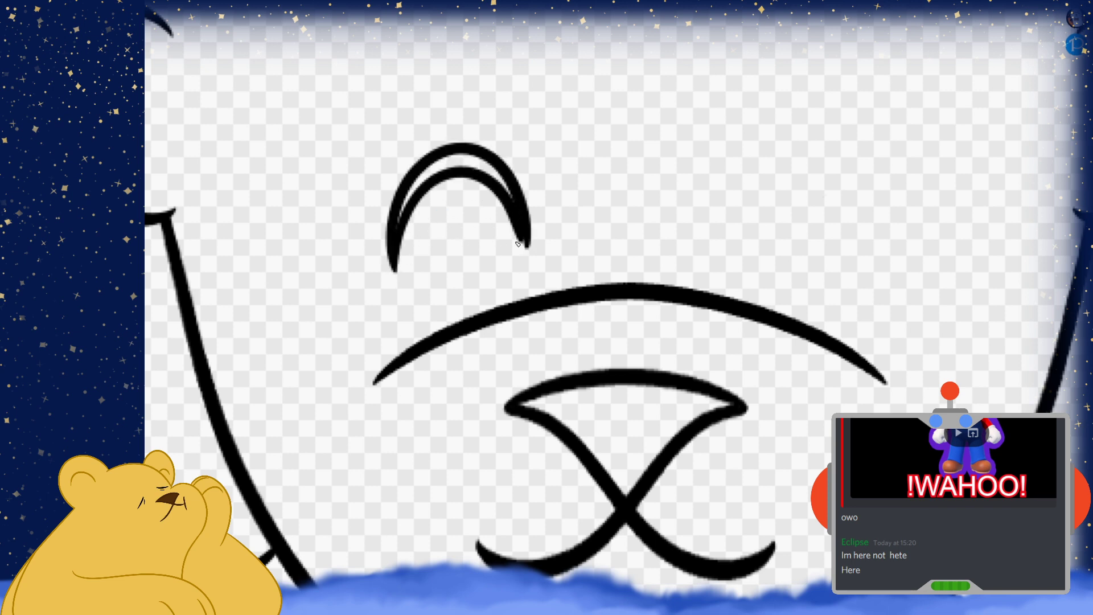
scroll(488, 222, "up", 5)
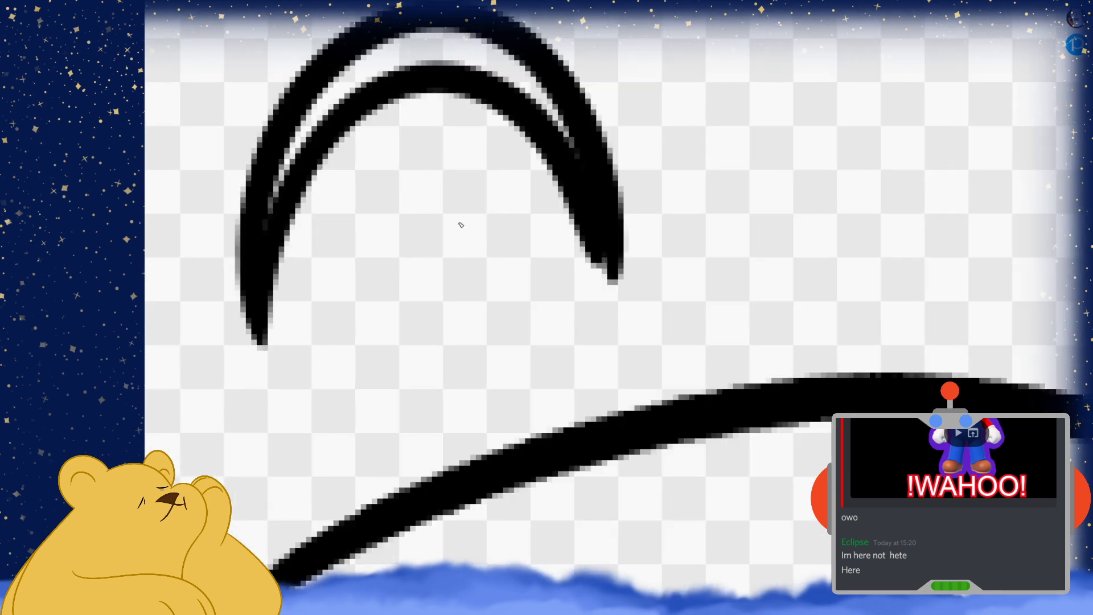
left_click_drag(595, 245, 610, 280)
mouse_move(273, 245)
left_mouse_down()
mouse_move(272, 200)
mouse_move(358, 68)
mouse_move(429, 37)
mouse_move(461, 44)
mouse_move(509, 73)
mouse_move(577, 154)
mouse_move(520, 83)
left_mouse_up()
scroll(520, 83, "down", 5)
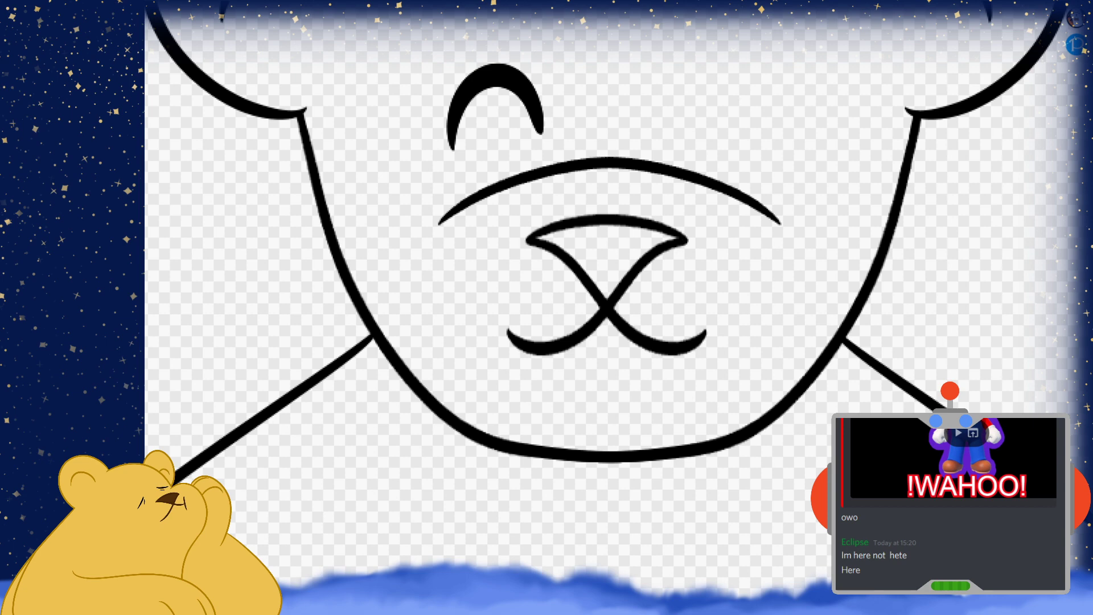
scroll(665, 320, "down", 6)
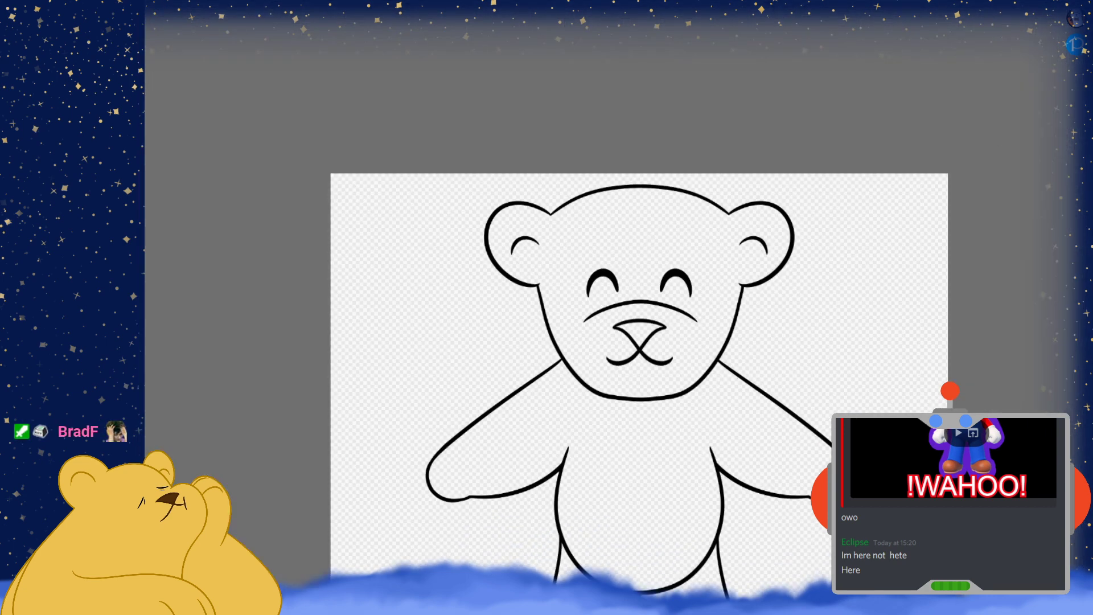
Restore the round eyes and draw two claw lines on the left hand
key("ctrl+0")
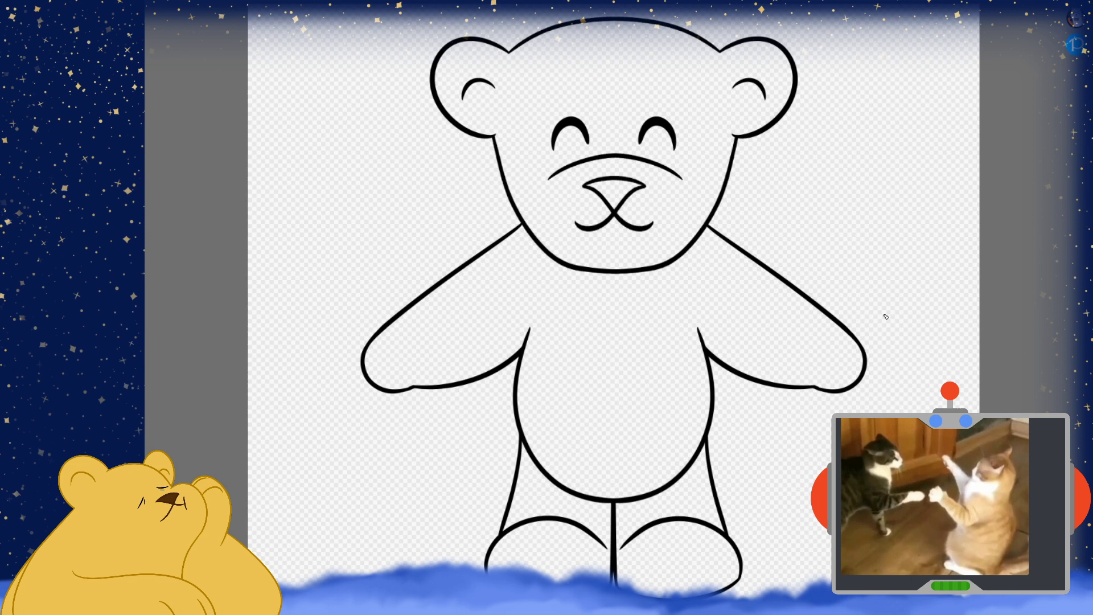
key("ctrl+z")
key("ctrl+z")
key("ctrl+z")
key("ctrl+z")
key("ctrl+z")
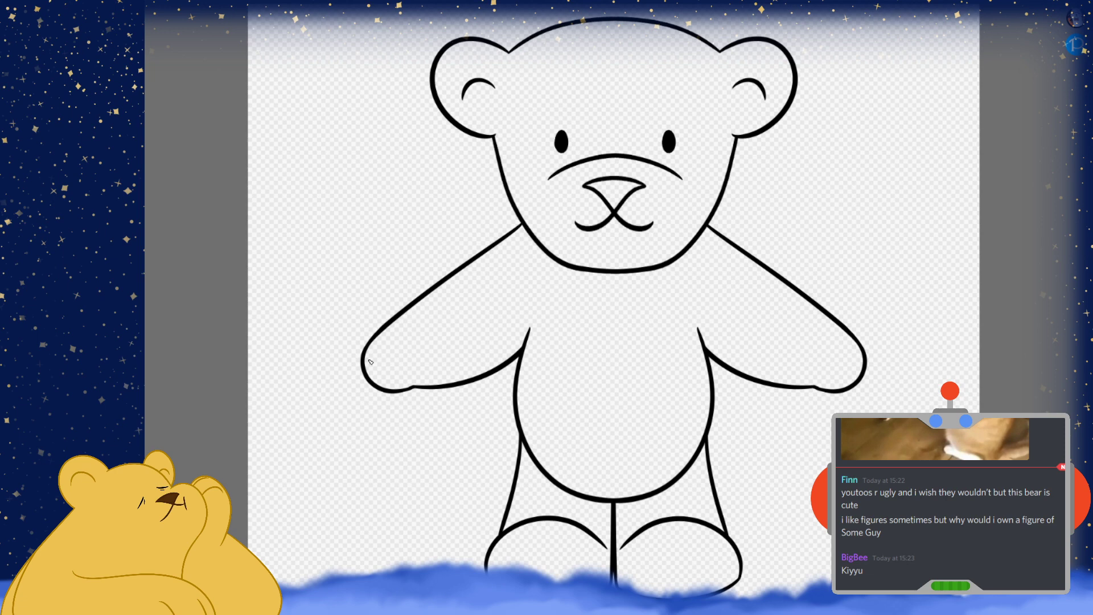
scroll(367, 362, "up", 5)
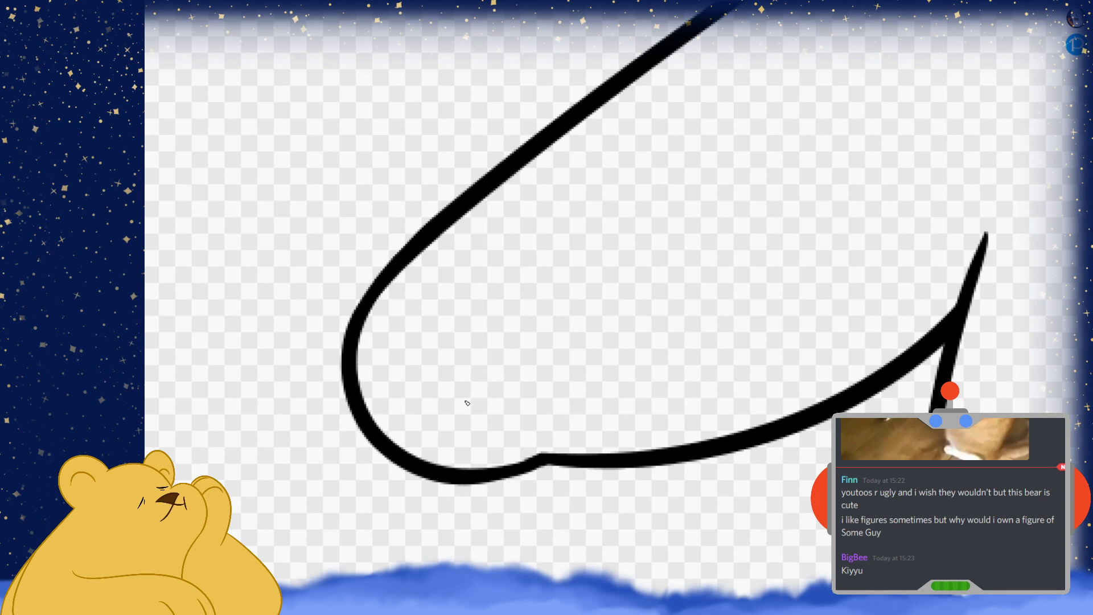
left_click_drag(437, 465, 449, 374)
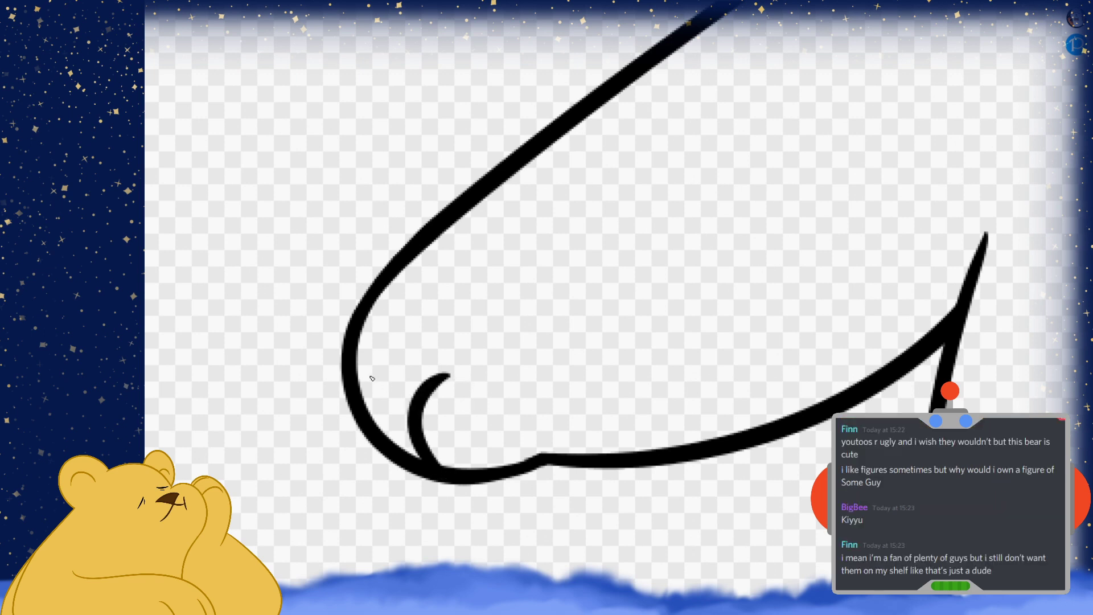
left_click_drag(354, 387, 403, 332)
key("ctrl+z")
left_click_drag(365, 413, 396, 331)
scroll(423, 333, "down", 5)
scroll(526, 490, "up", 5)
Draw two toe lines on the left foot and mirror the claws onto the right paw and foot
left_click_drag(532, 450, 580, 267)
left_click_drag(343, 408, 406, 256)
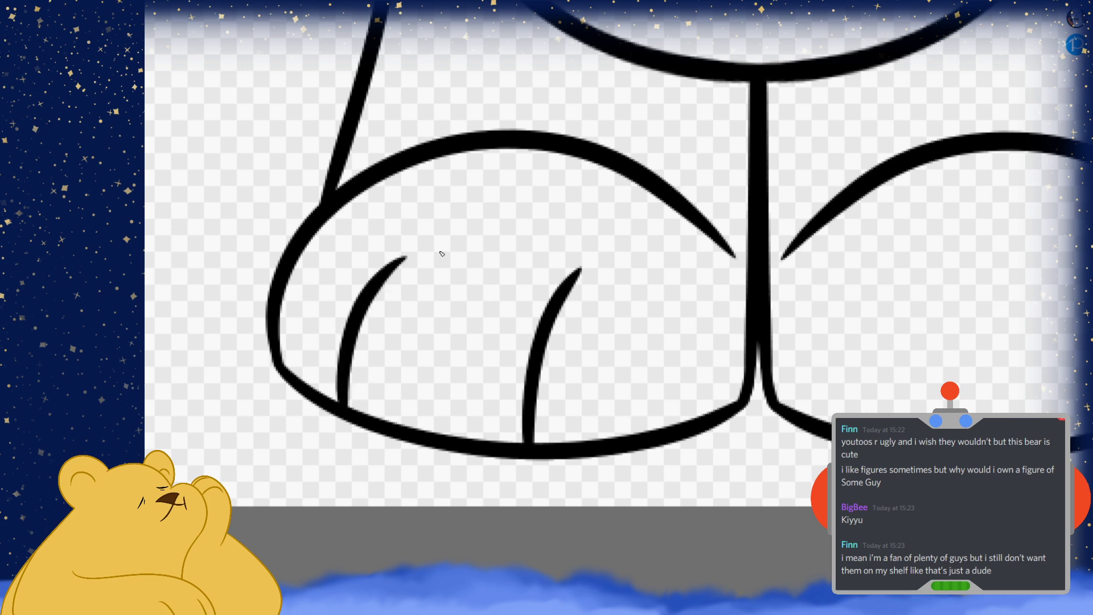
scroll(527, 439, "down", 5)
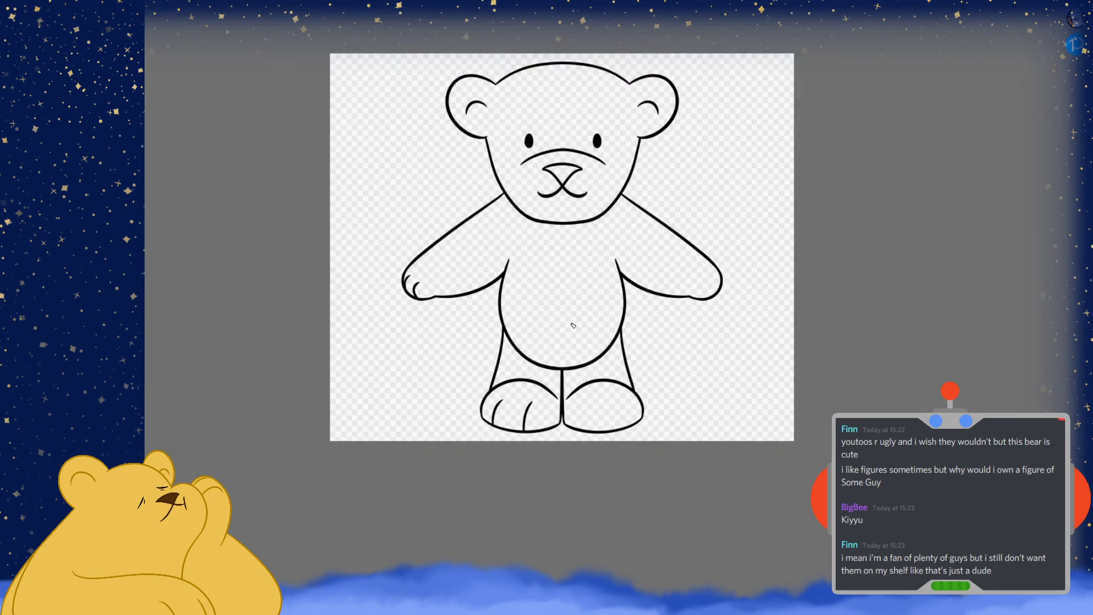
scroll(544, 272, "up", 2)
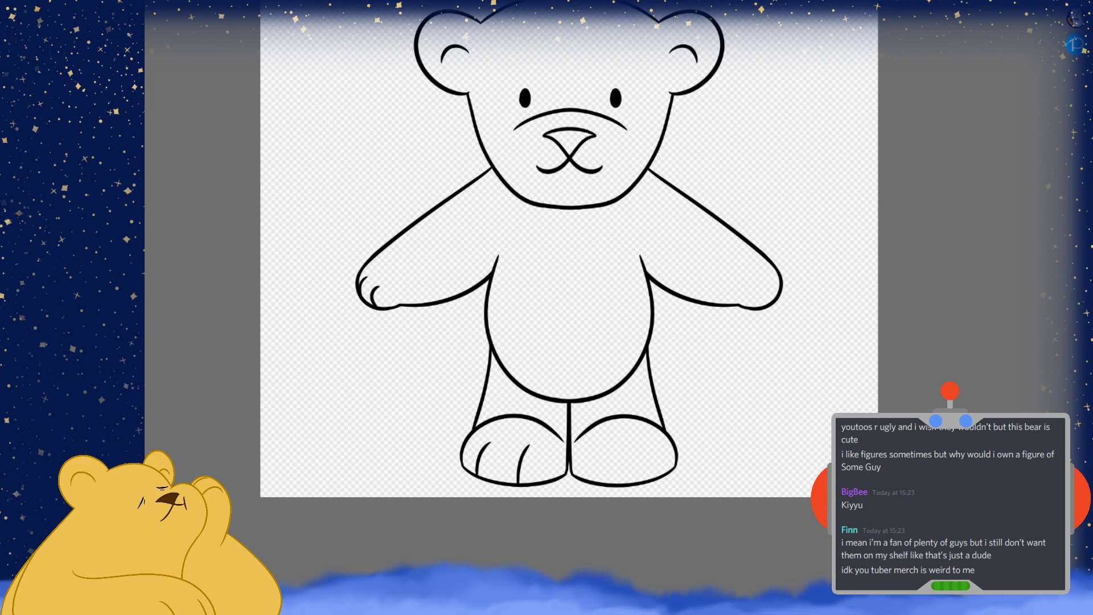
left_click(182, 307)
Enlarge the brush and compare against the coloured yellow bear document
key("bracketright")
key("bracketright")
key("bracketright")
key("bracketright")
key("bracketright")
key("bracketright")
key("bracketright")
key("bracketright")
key("bracketright")
key("bracketright")
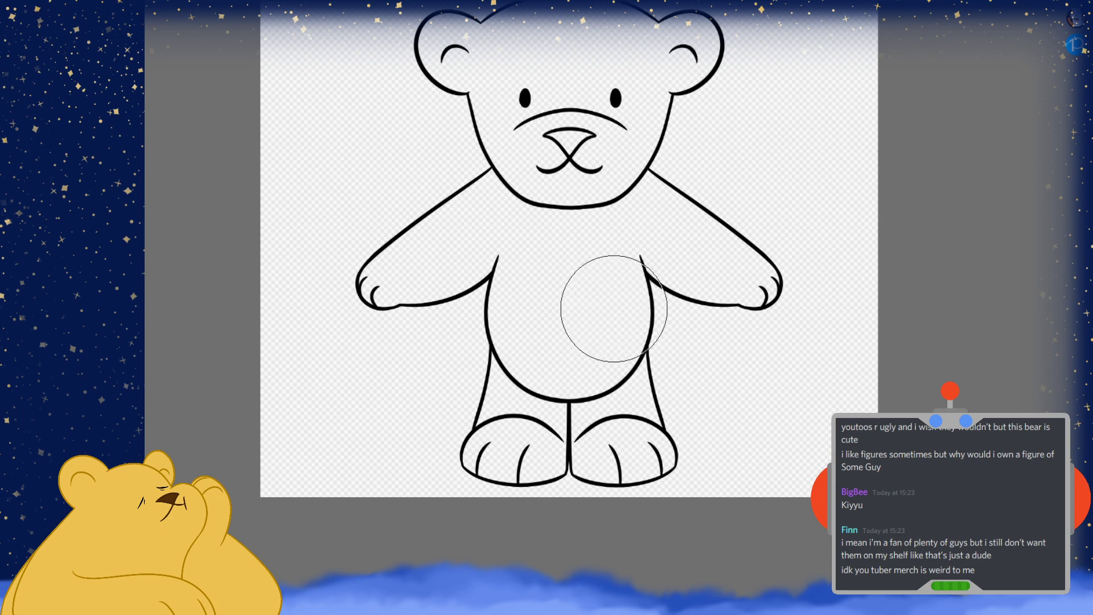
key("ctrl+Tab")
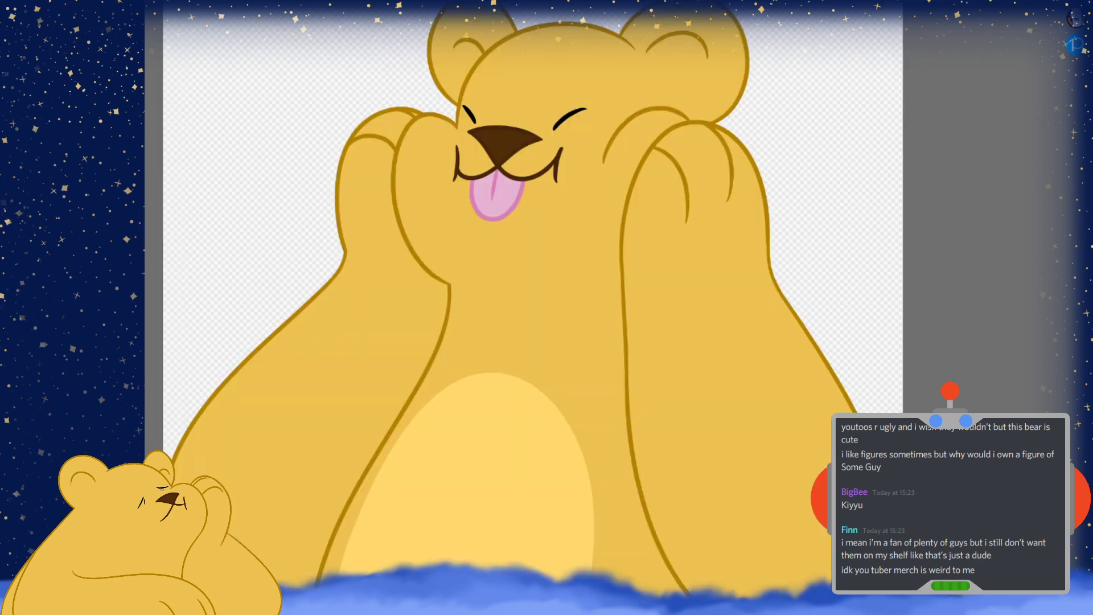
key("ctrl+Tab")
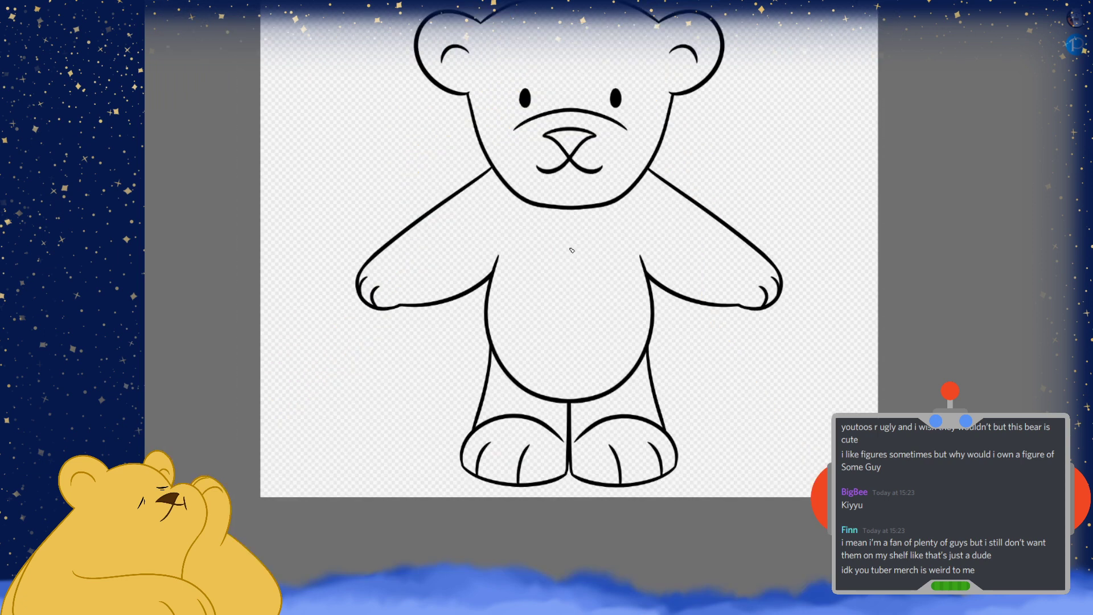
Try painting a yellow oval patch on the belly, then remove it
left_click_drag(571, 249, 570, 389)
key("ctrl+z")
left_click_drag(575, 259, 569, 384)
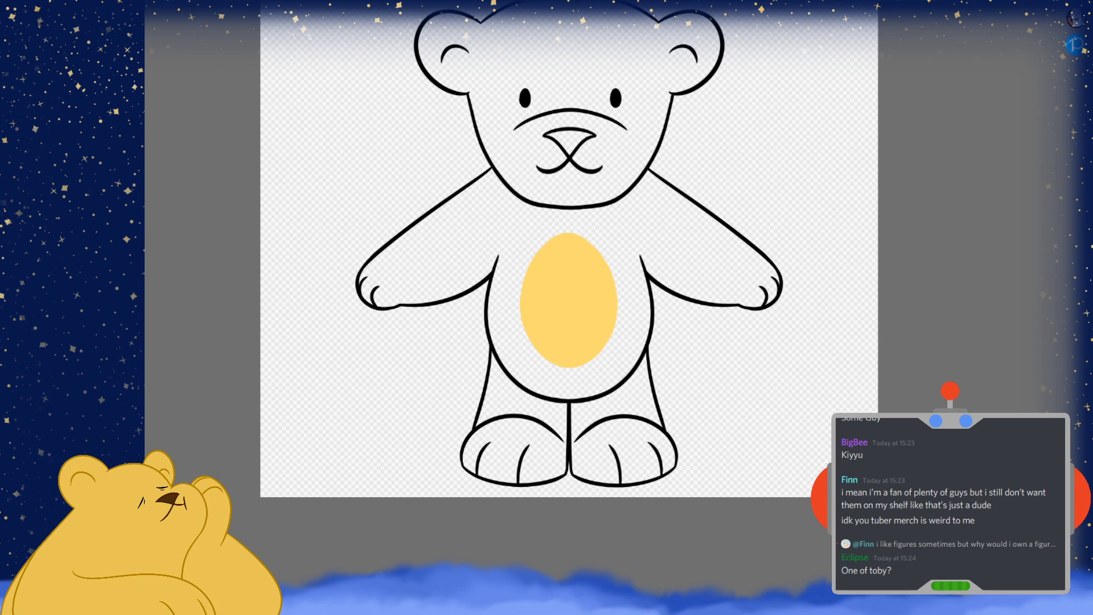
key("ctrl+z")
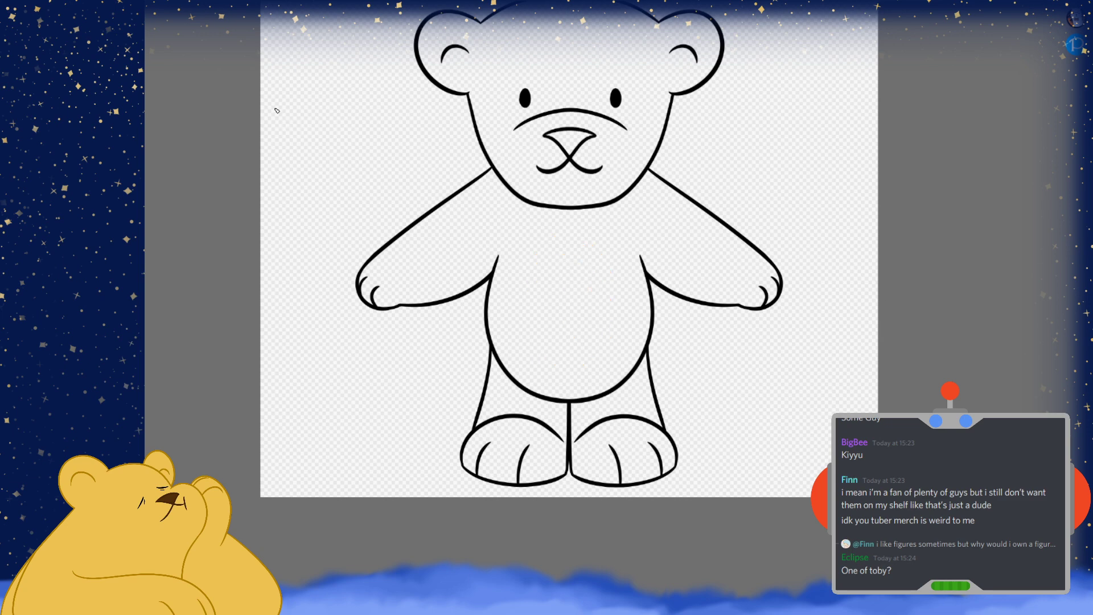
Fill the line-art bear's body, head and both legs with yellow
key("ctrl+Tab")
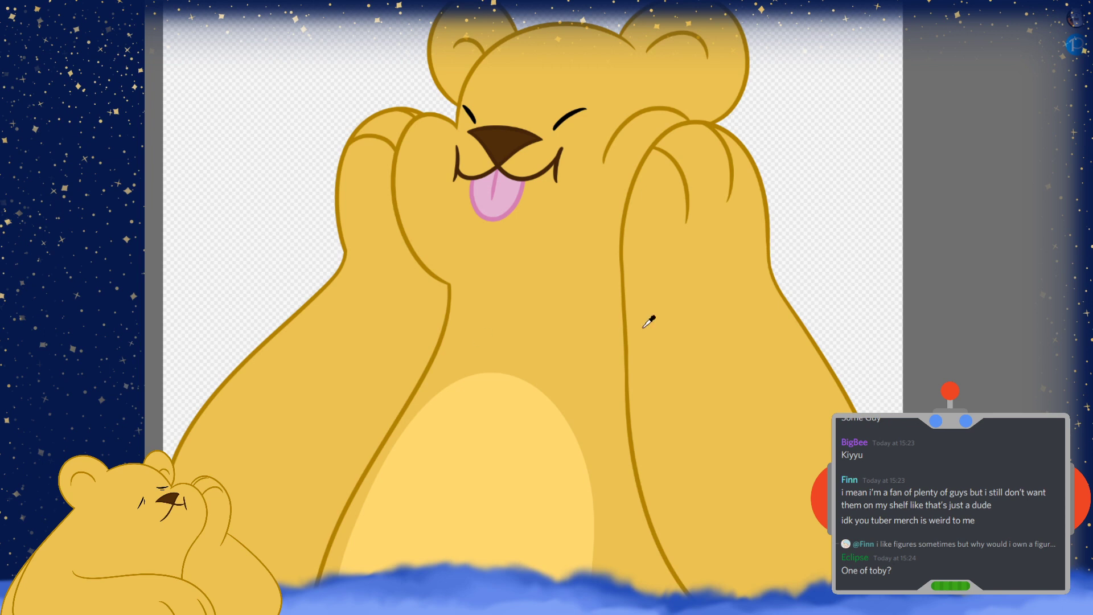
left_click(826, 6)
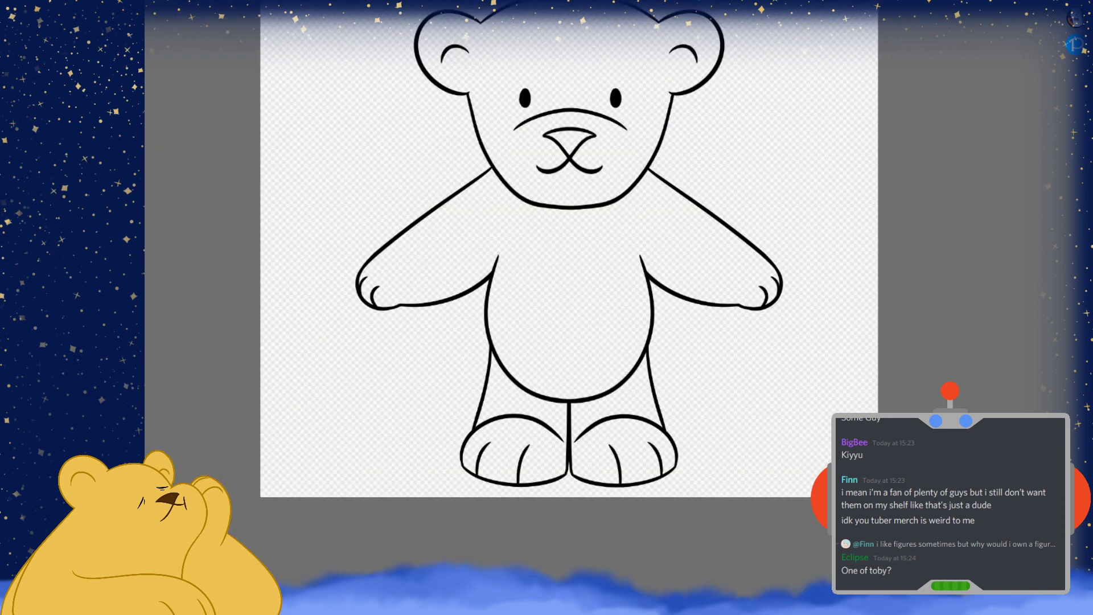
left_click(570, 272)
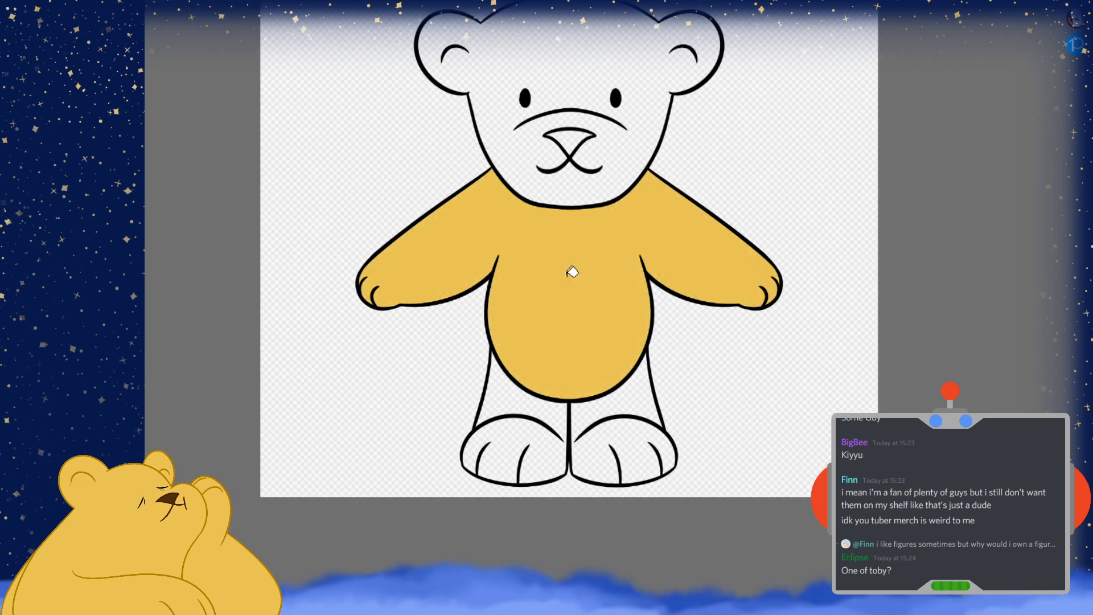
left_click(528, 141)
left_click(541, 401)
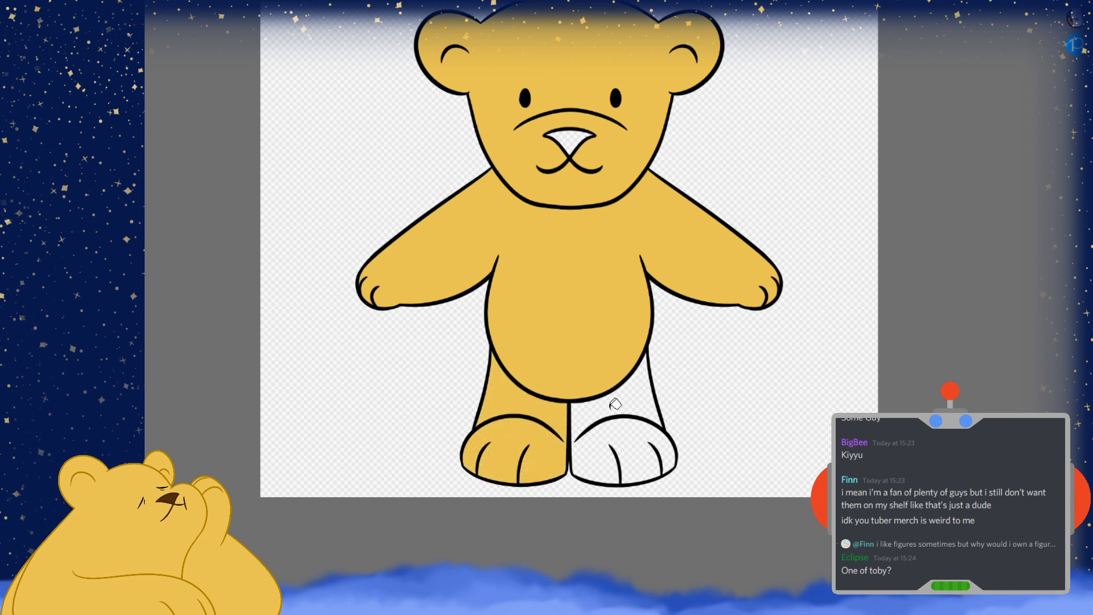
left_click(616, 403)
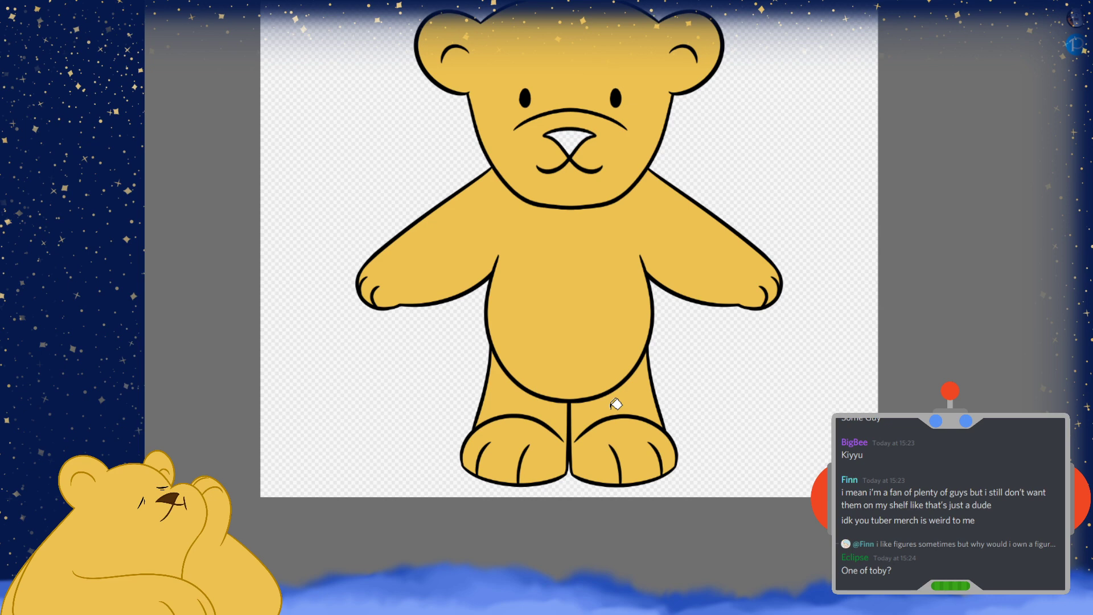
Bring back the lighter yellow belly patch and switch to the tongue-out bear drawing
scroll(763, 343, "up", 5)
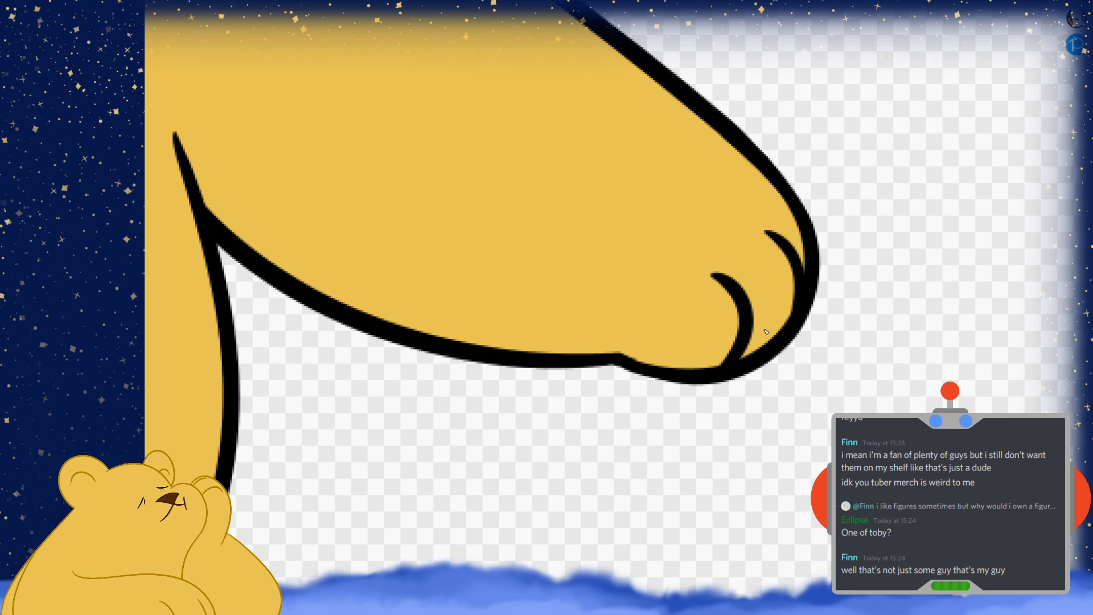
scroll(839, 333, "down", 5)
scroll(555, 333, "up", 5)
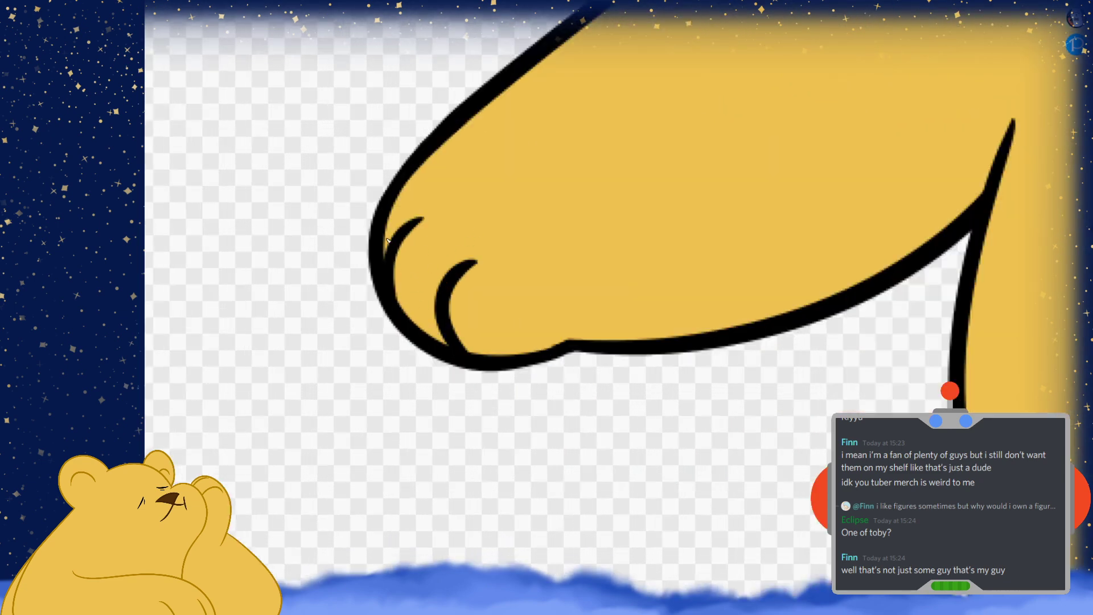
scroll(418, 203, "down", 5)
scroll(704, 420, "up", 6)
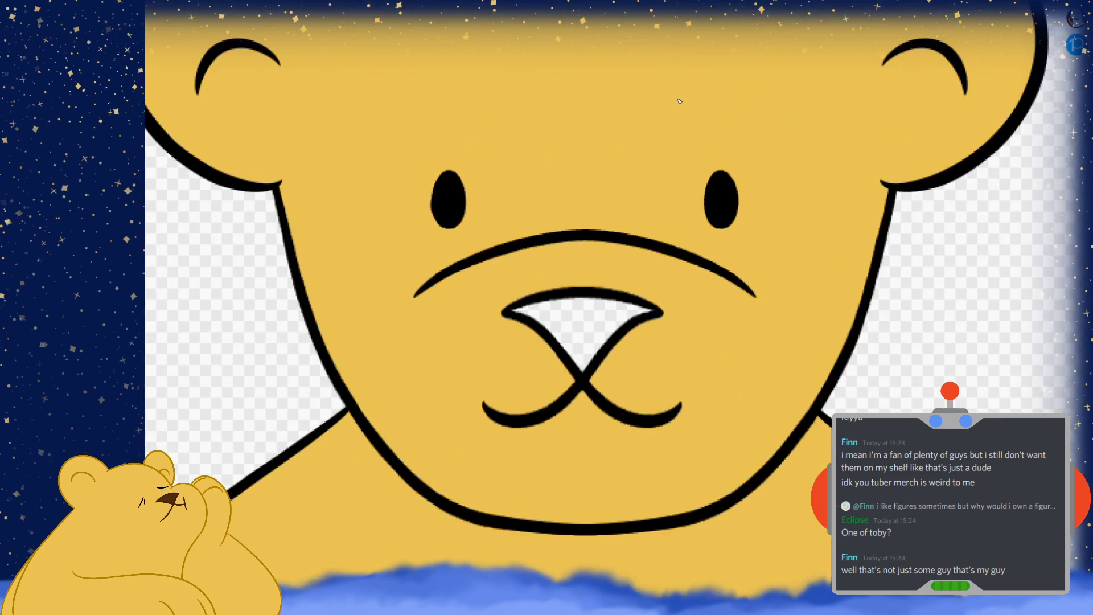
scroll(665, 232, "down", 4)
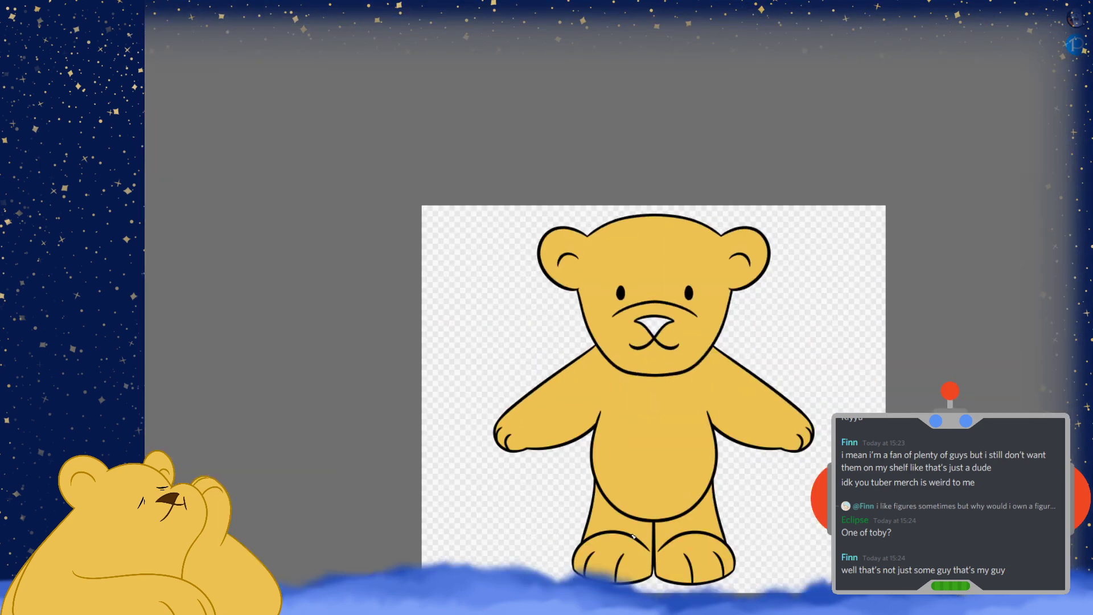
scroll(622, 565, "up", 6)
scroll(455, 401, "down", 4)
scroll(397, 356, "up", 4)
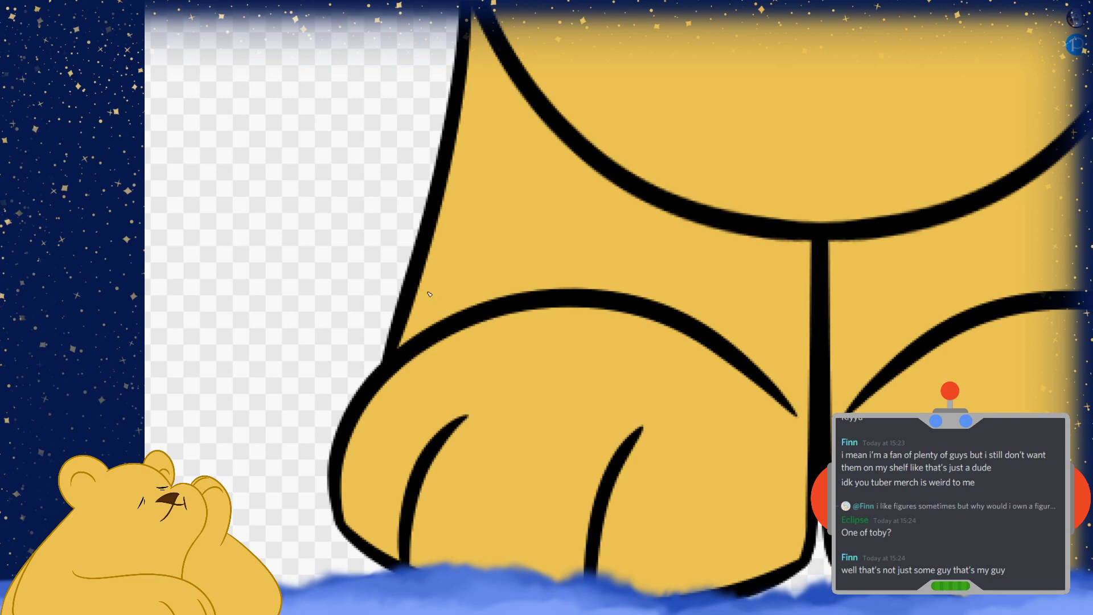
scroll(452, 298, "down", 4)
scroll(643, 277, "up", 4)
scroll(753, 416, "down", 2)
scroll(753, 415, "down", 3)
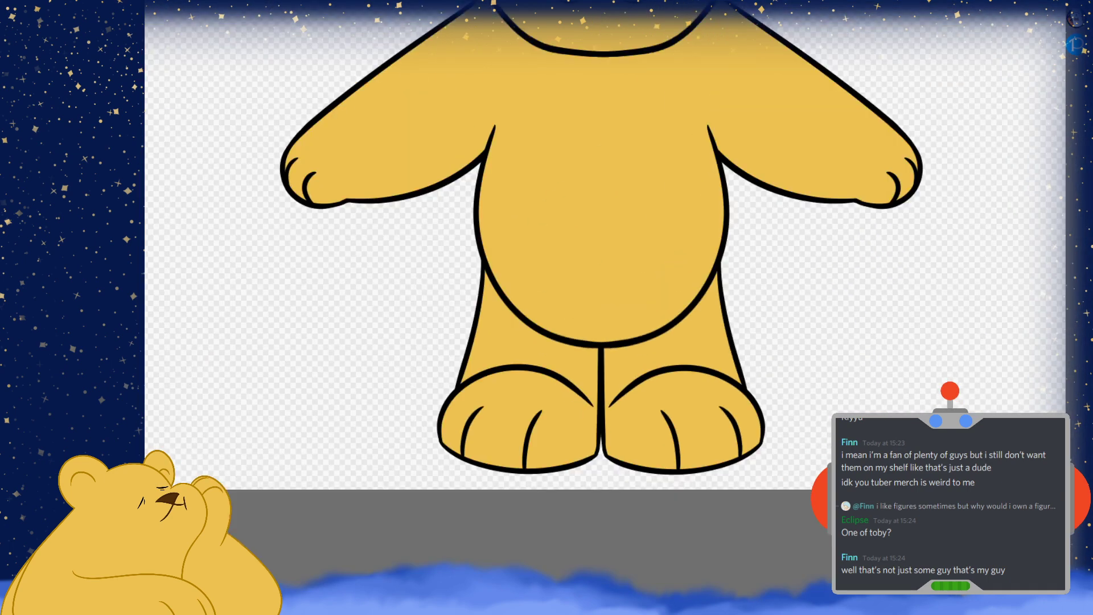
key("ctrl+z")
scroll(574, 383, "down", 3)
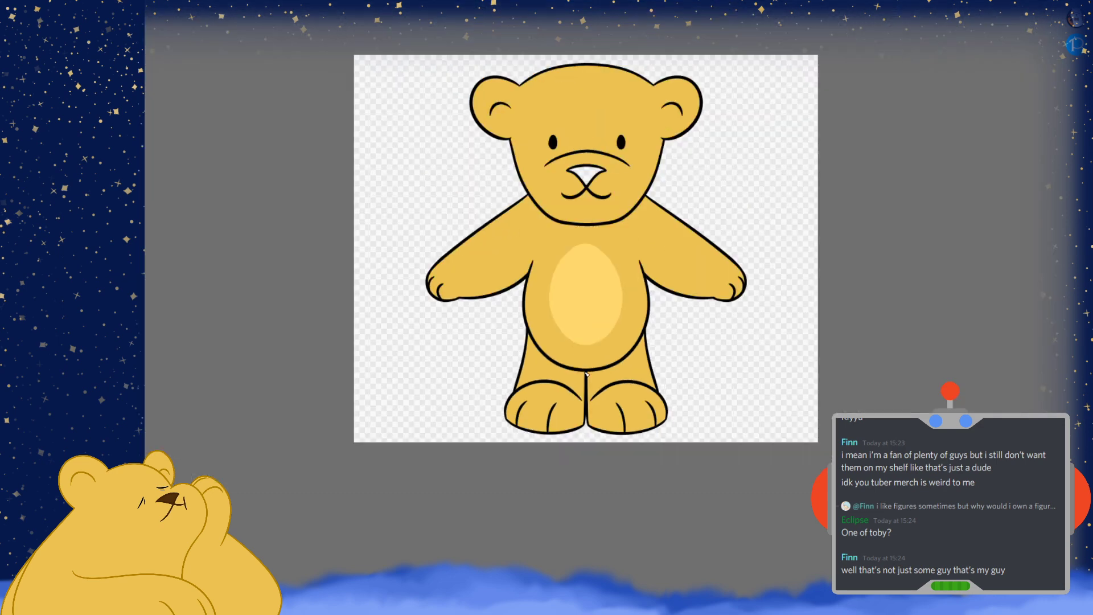
scroll(581, 170, "up", 3)
key("ctrl+Tab")
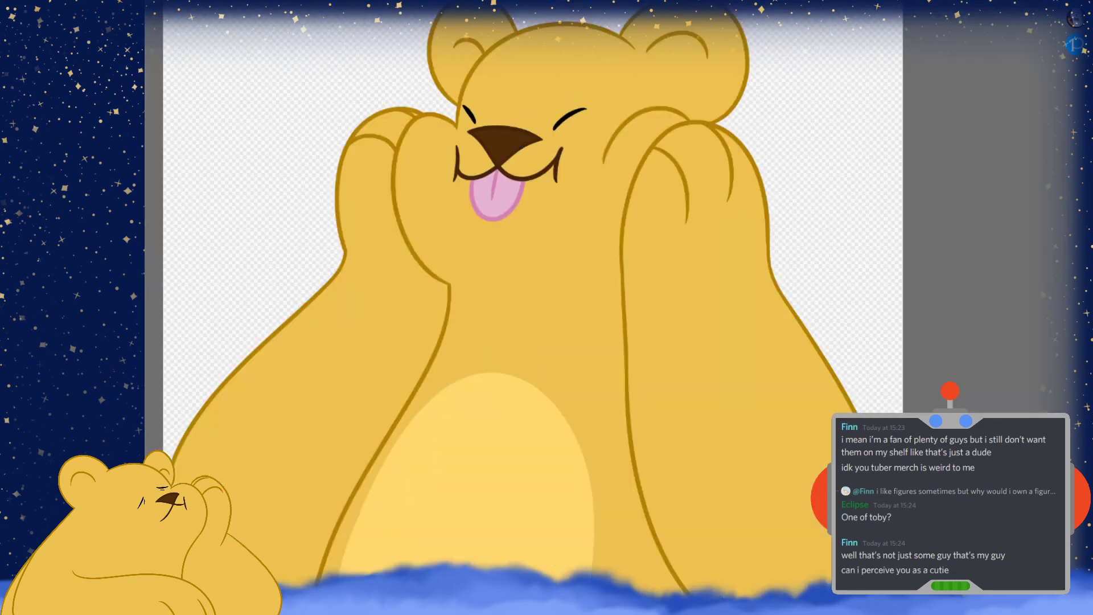
scroll(501, 116, "up", 5)
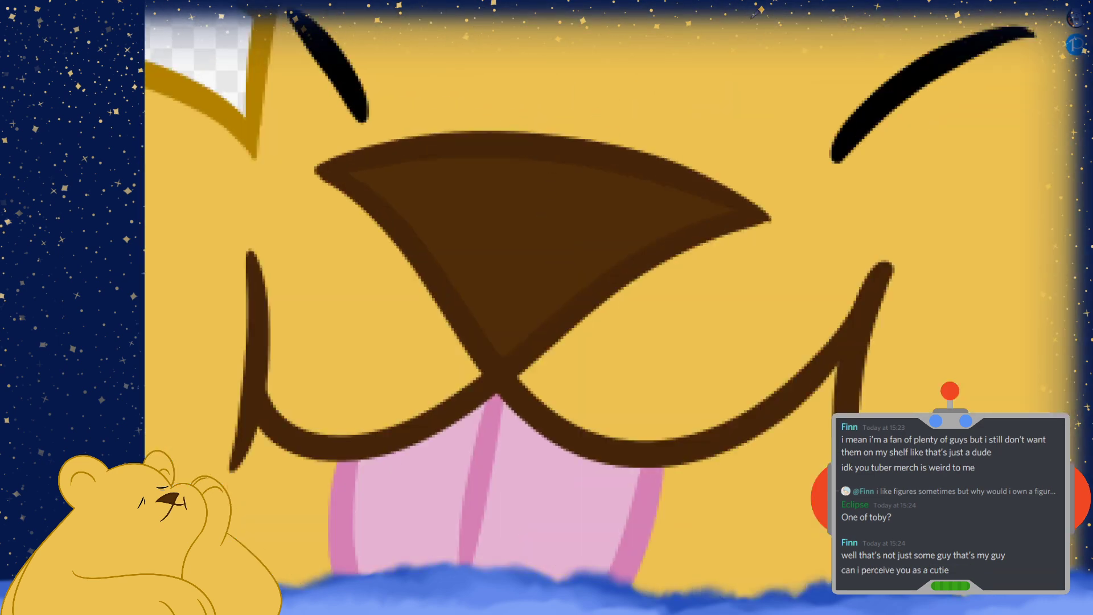
Fill the front-facing bear's nose dark brown, darken its lower edge and blacken the grey tip
key("ctrl+Tab")
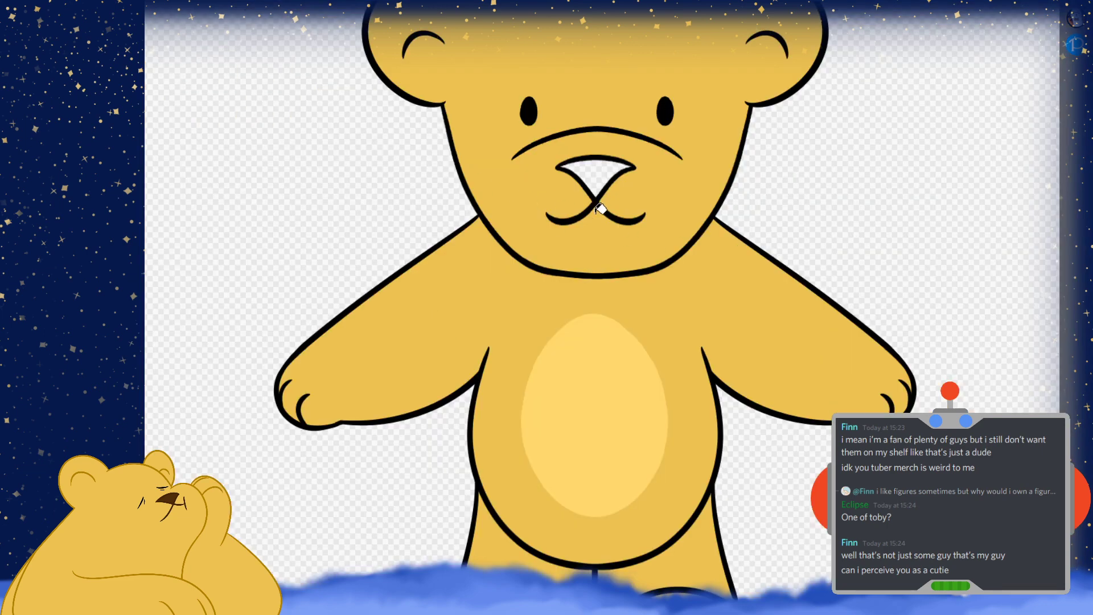
scroll(496, 126, "up", 3)
left_click(700, 217)
scroll(630, 198, "up", 4)
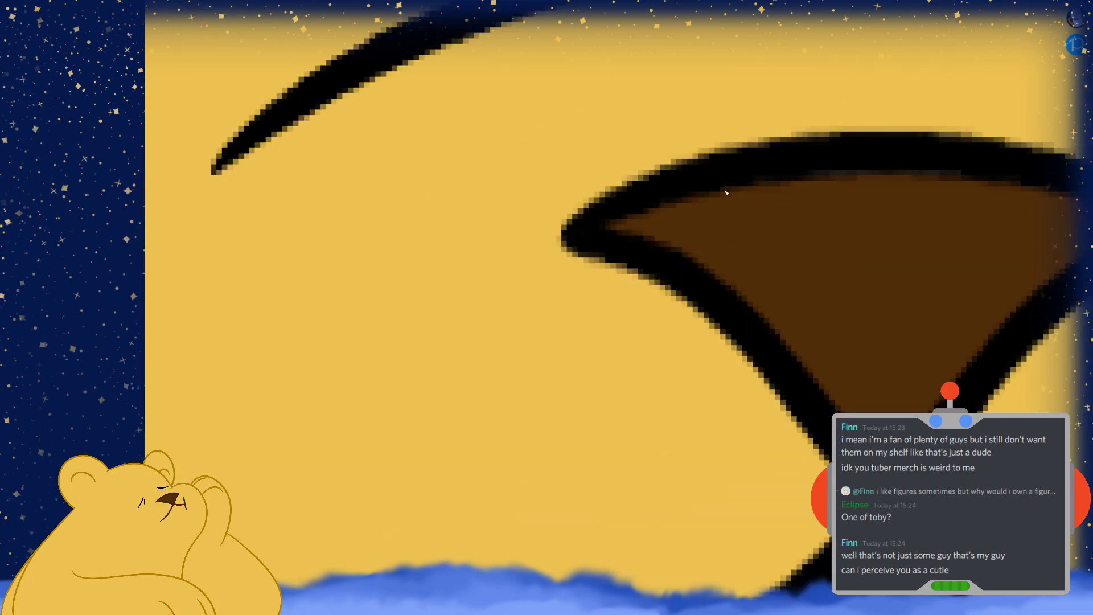
left_click_drag(792, 190, 1035, 204)
left_click_drag(588, 364, 300, 432)
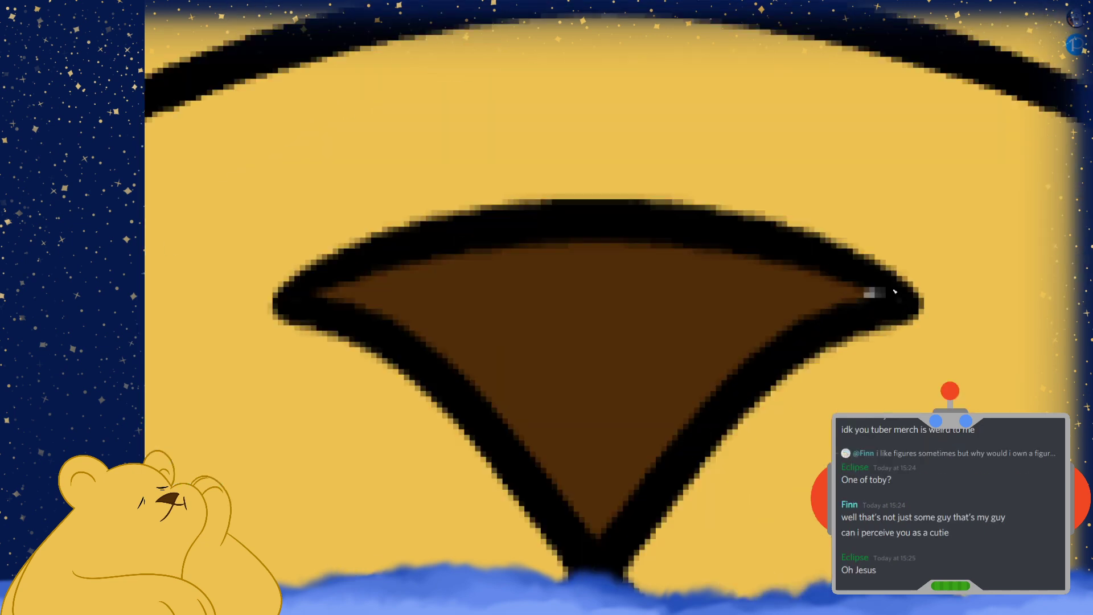
left_click_drag(872, 298, 907, 310)
Recolour the black nose and mouth outline brown, undoing a stray patch where the lines cross
key("ctrl+Tab")
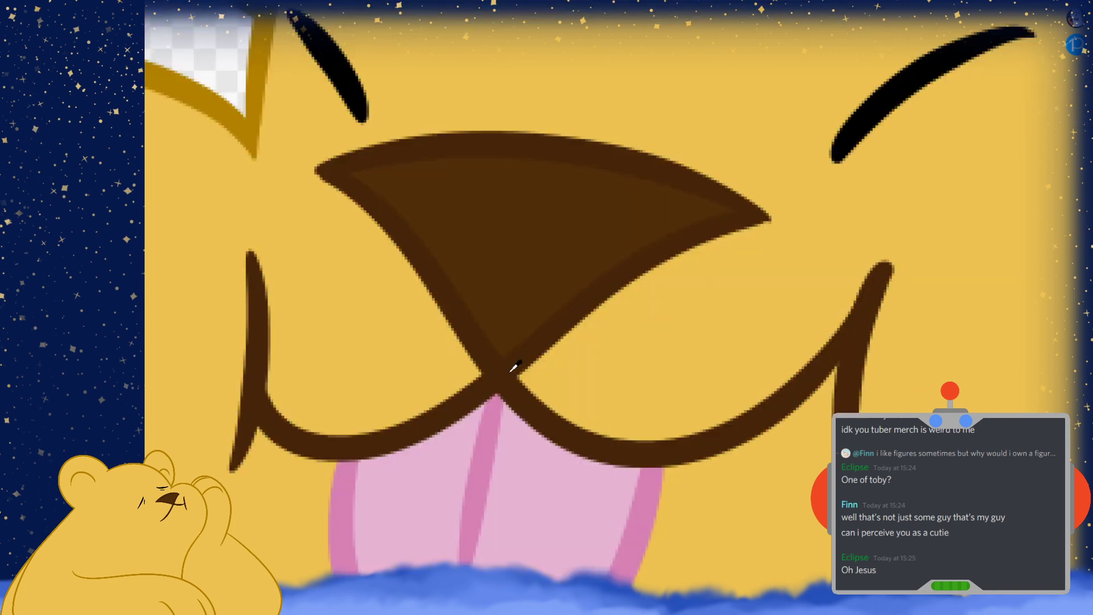
left_click(837, 10)
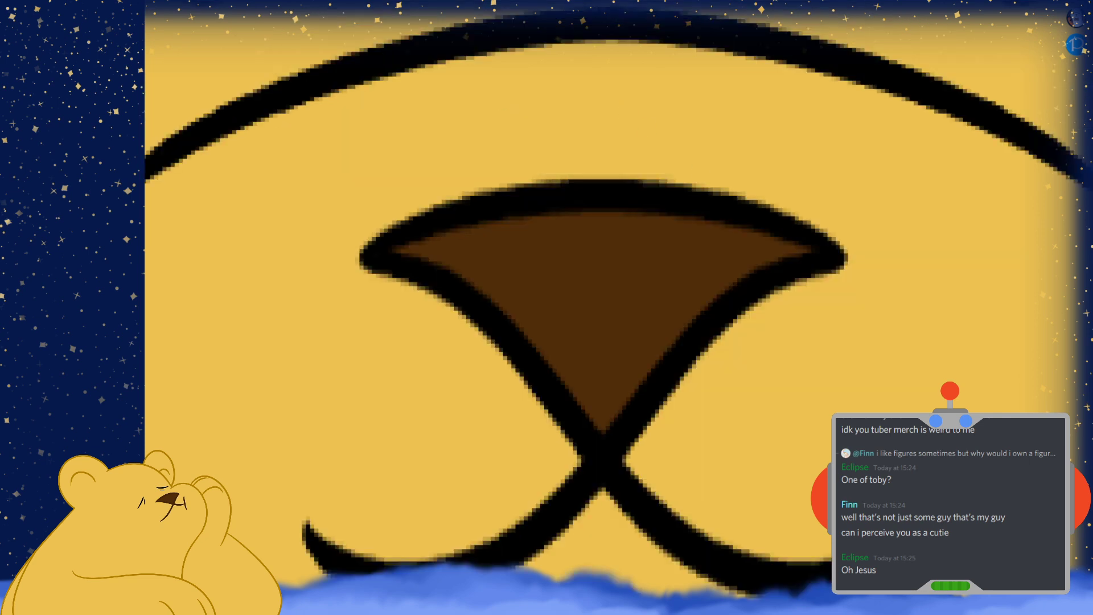
left_click(583, 465)
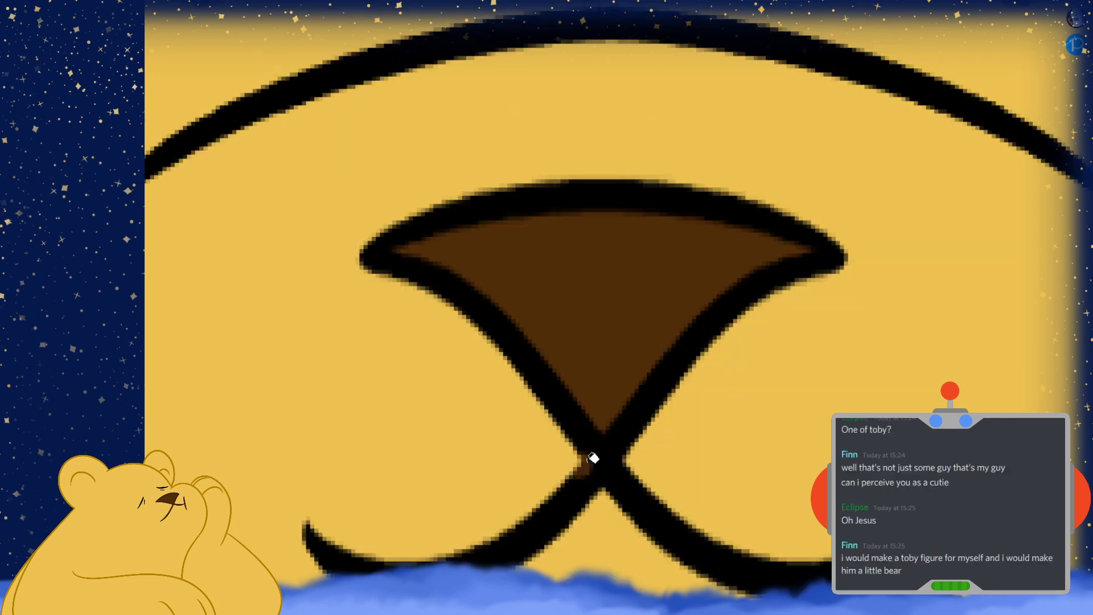
key("ctrl+z")
left_click(609, 464)
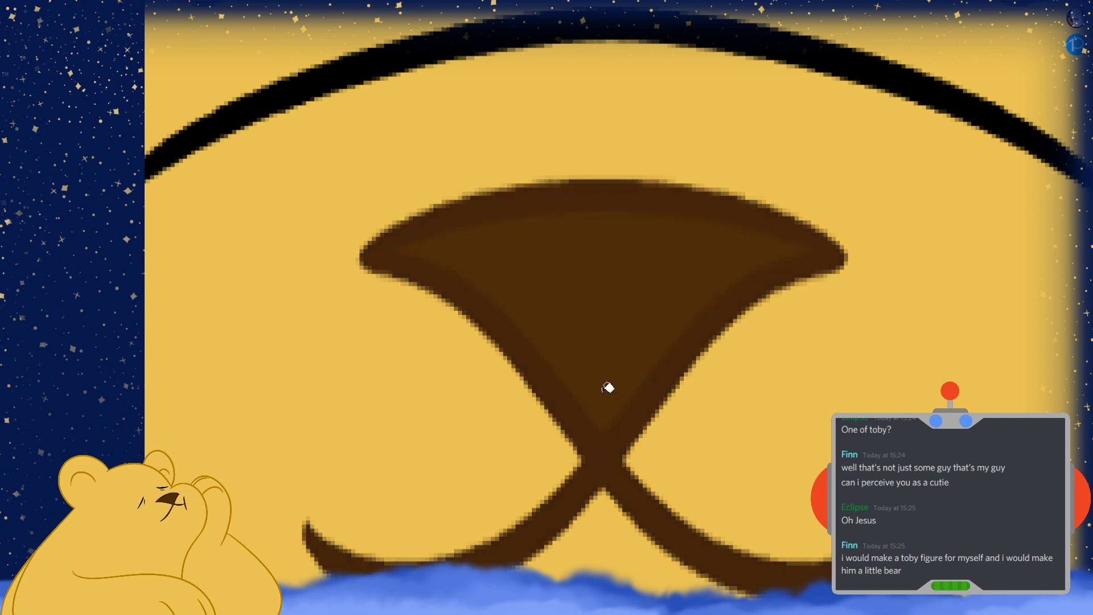
scroll(603, 274, "down", 4)
Recolour the bear's black outlines golden brown with a large brush stroke
left_click(209, 3)
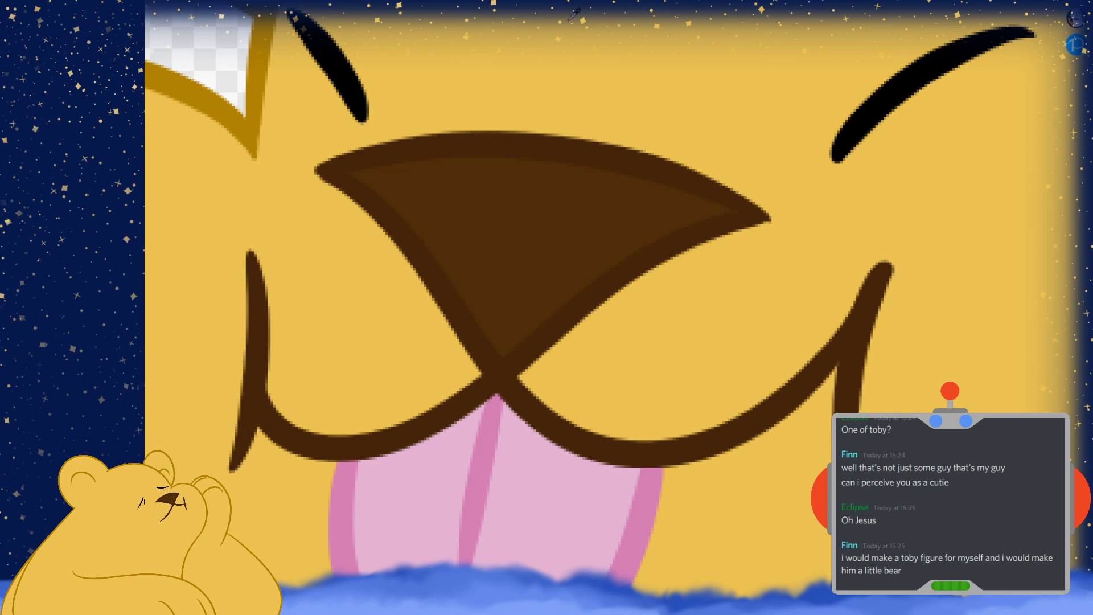
key("ctrl+minus")
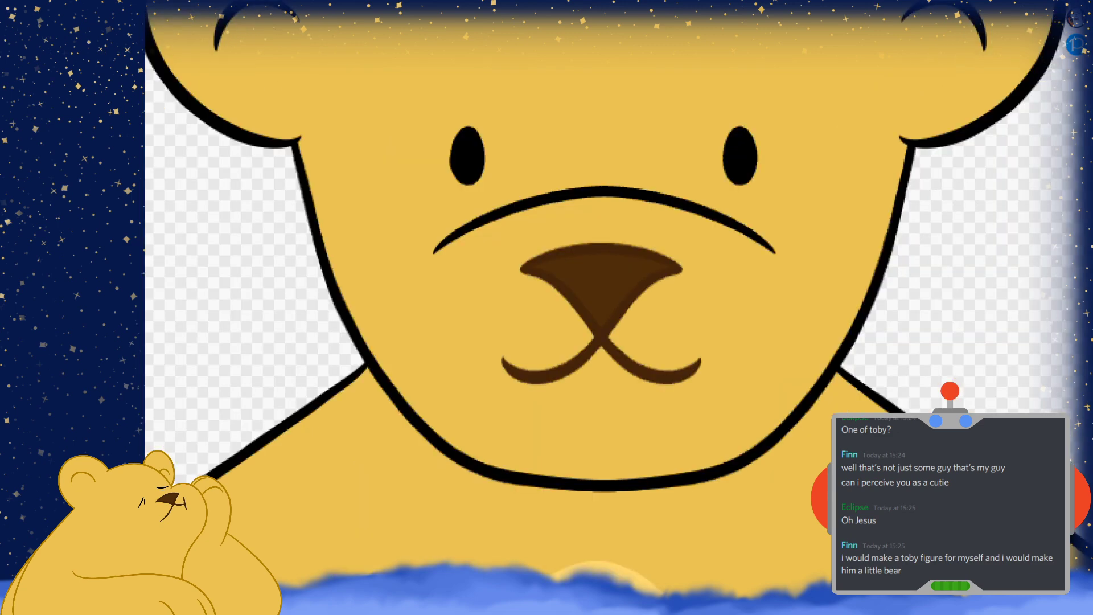
key("ctrl+minus")
mouse_move(532, 113)
left_mouse_down()
mouse_move(703, 261)
mouse_move(797, 561)
left_mouse_up()
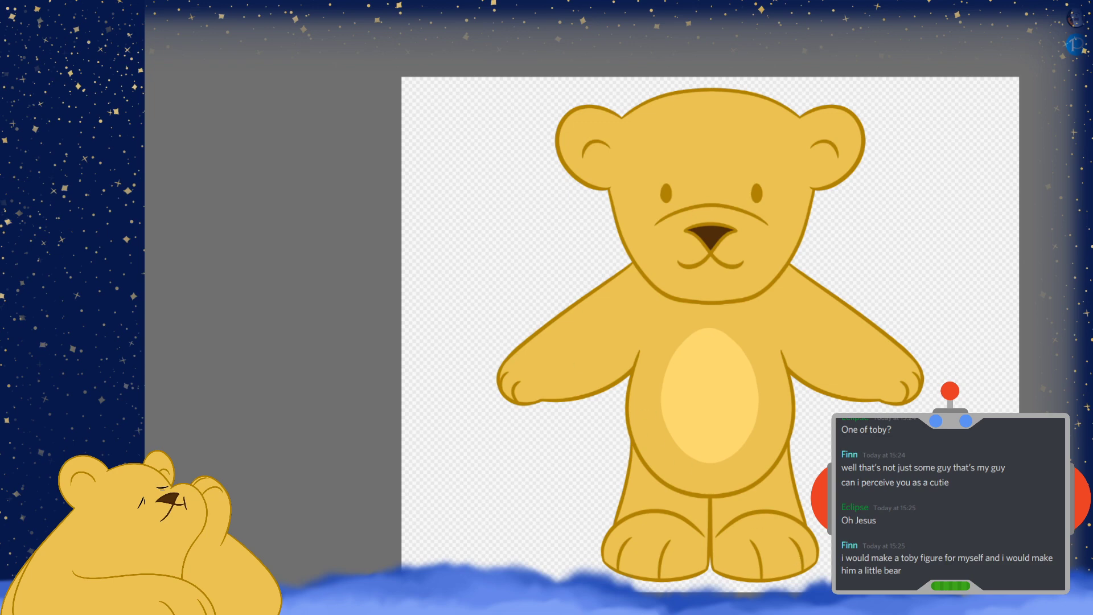
Fill both of the bear's eyes solid black, then fit the whole bear in view
key("ctrl+Tab")
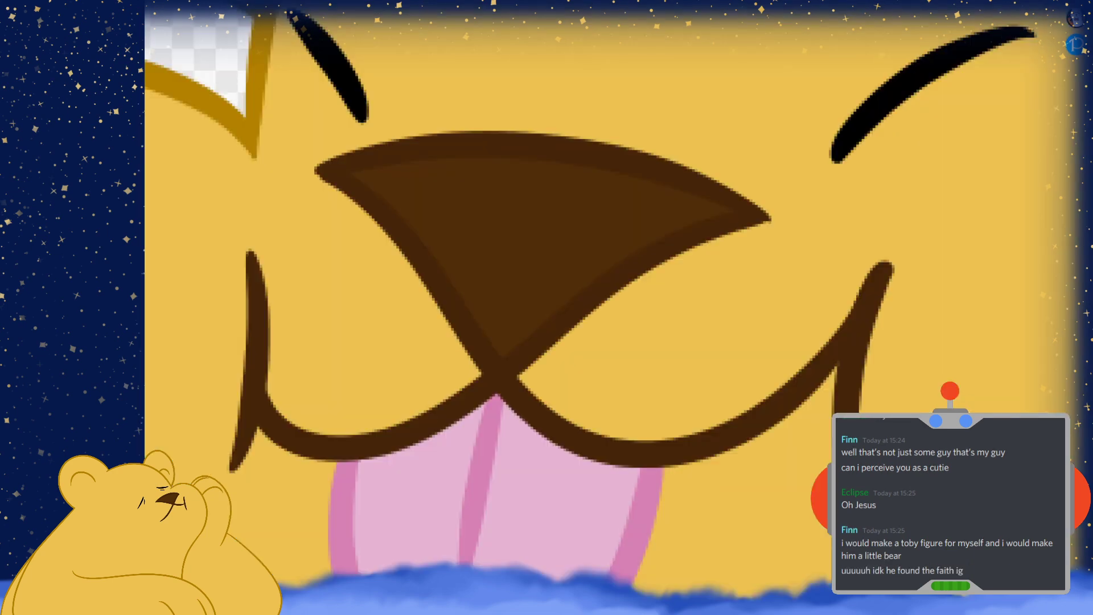
key("ctrl+0")
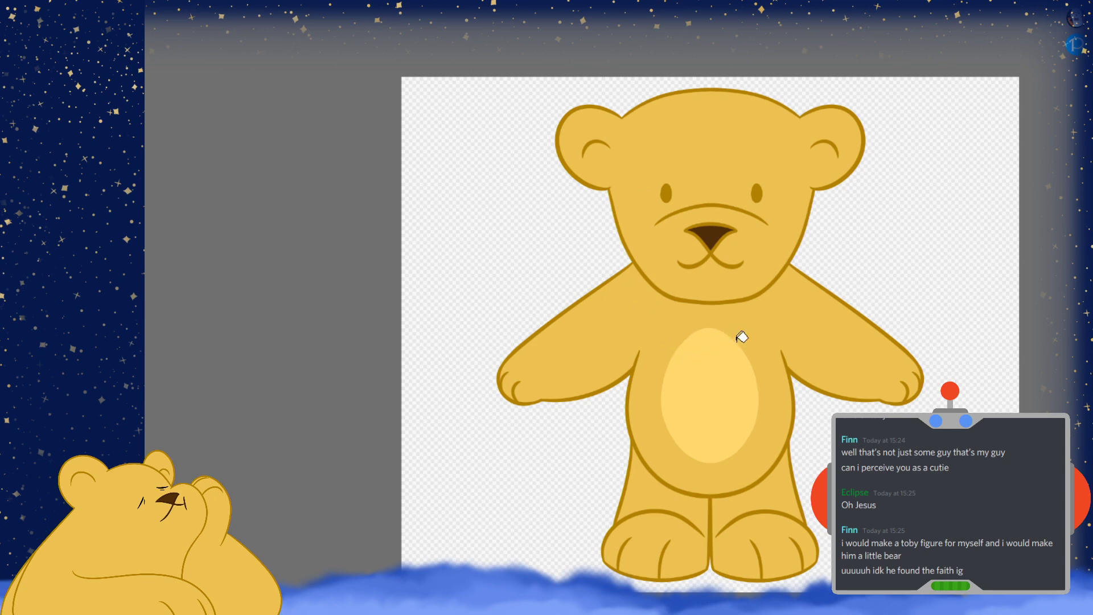
scroll(712, 231, "up", 5)
scroll(672, 416, "down", 6)
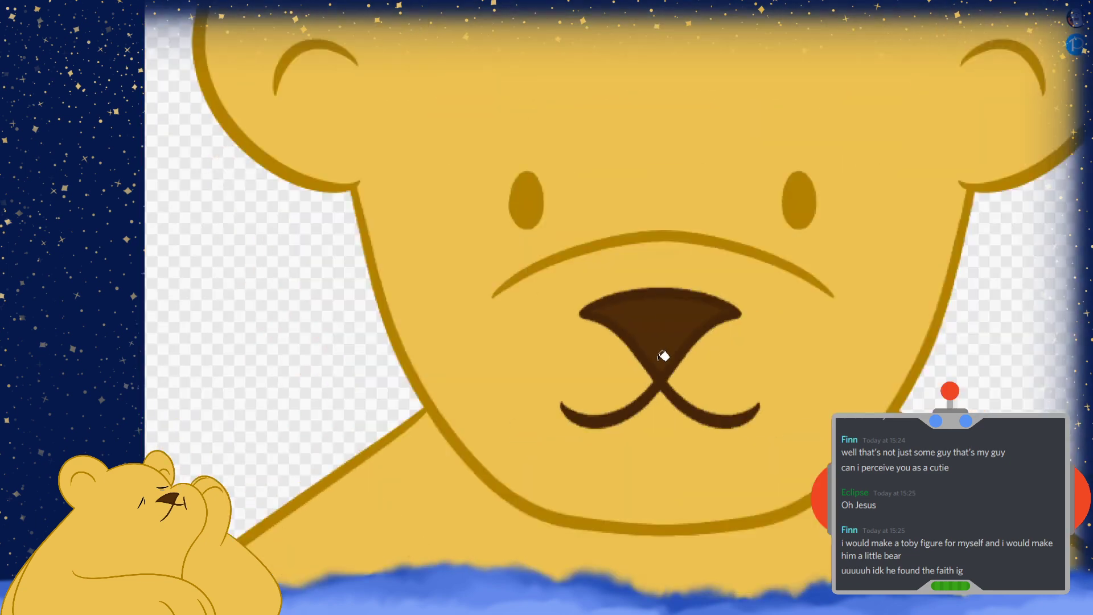
scroll(541, 246, "up", 5)
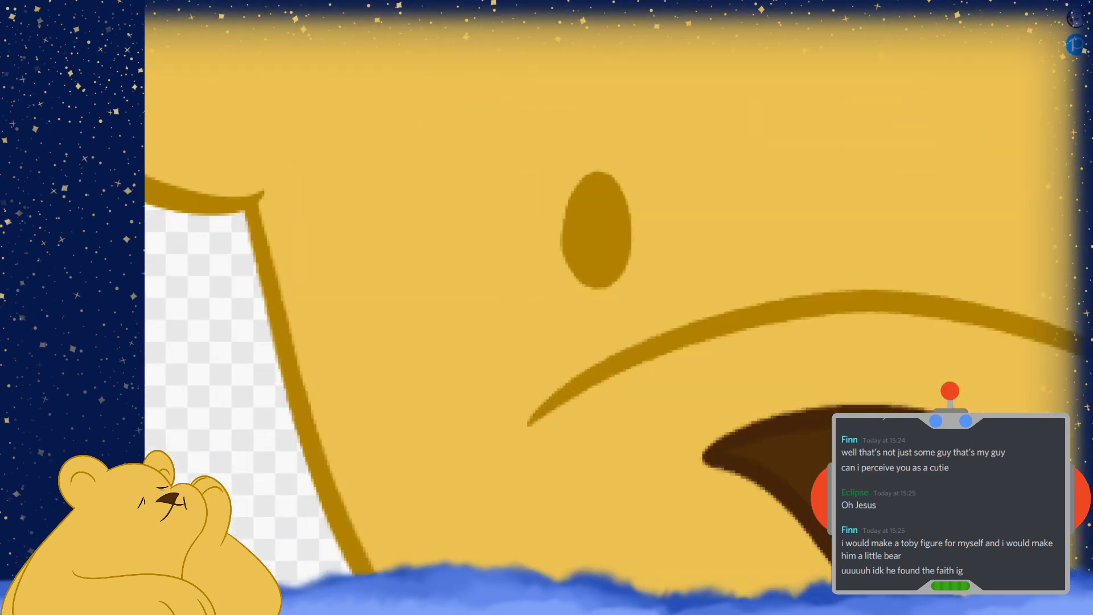
left_click(603, 216)
scroll(516, 207, "down", 5)
scroll(911, 190, "up", 3)
left_click(721, 226)
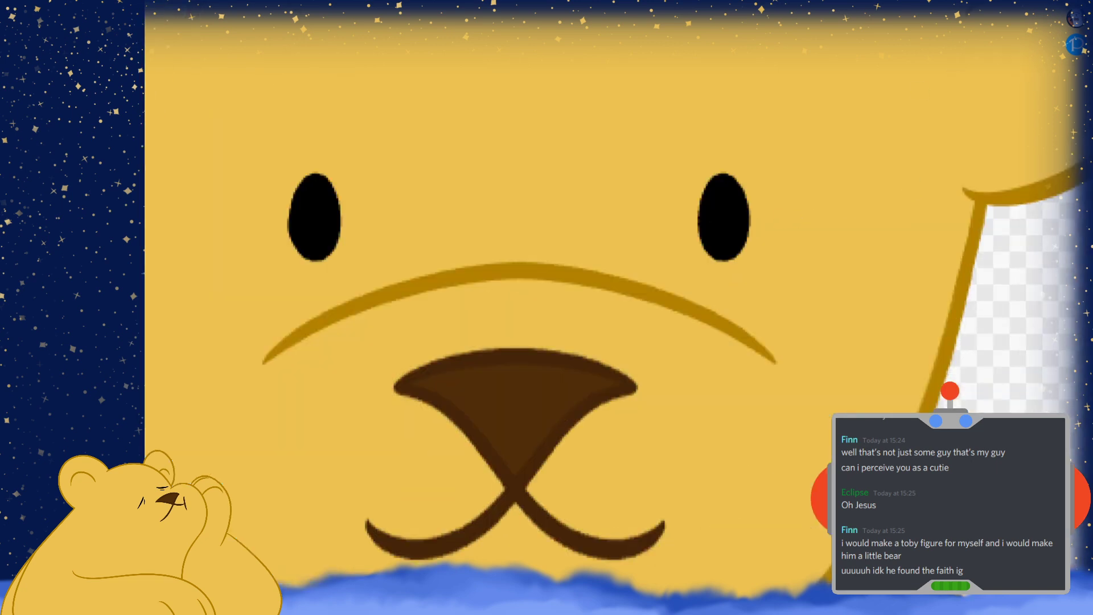
key("ctrl+0")
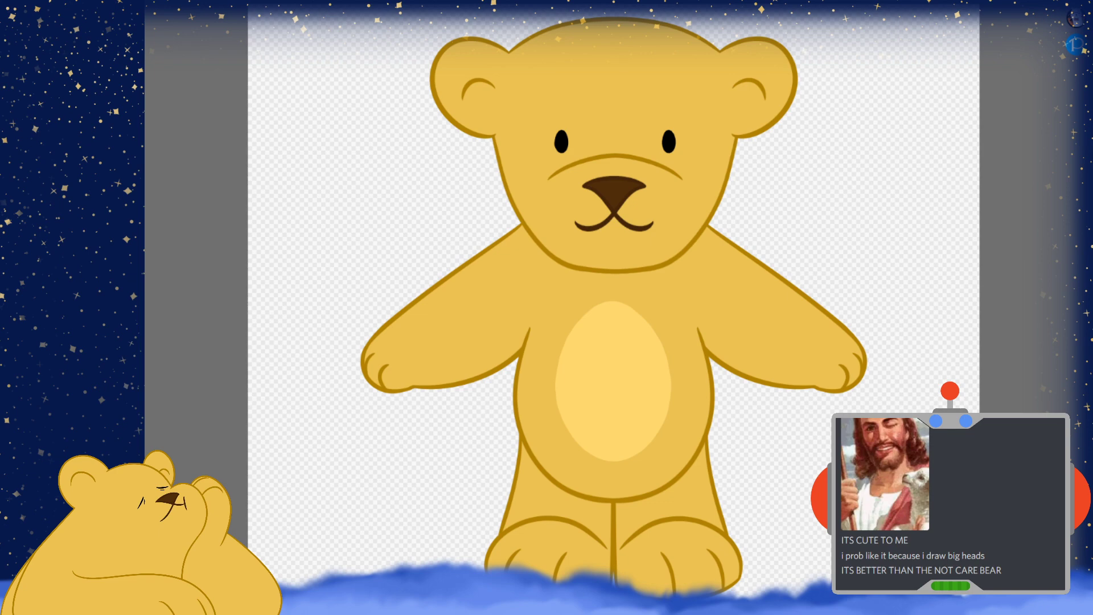
left_click(700, 6)
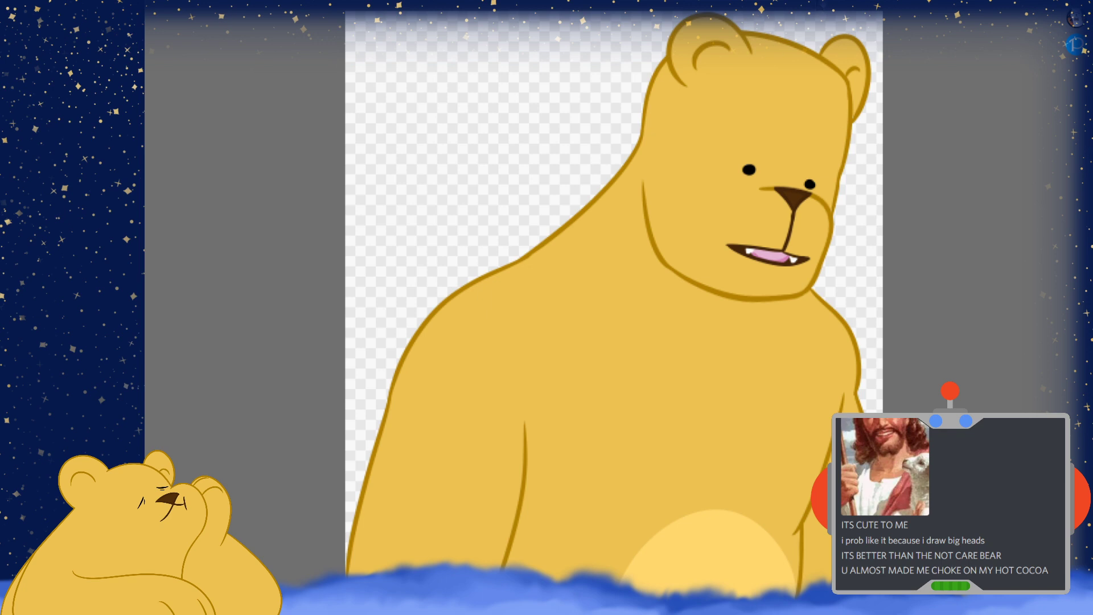
left_click(828, 4)
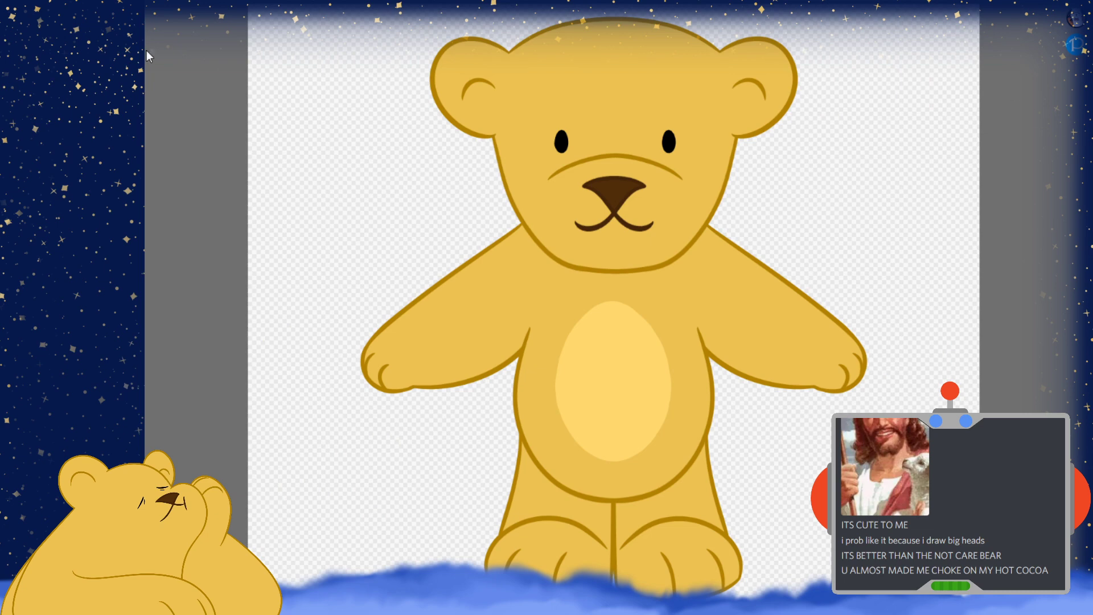
Crop the front-facing bear's canvas to the bear's width using the transparent-area selection, then deselect
left_click(342, 222)
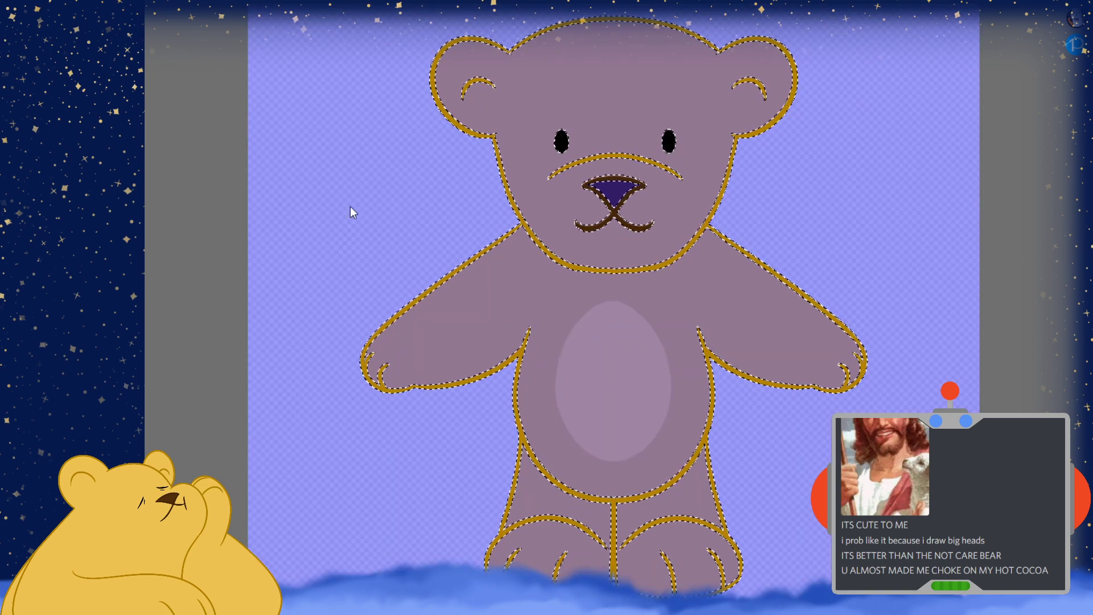
left_click(589, 309)
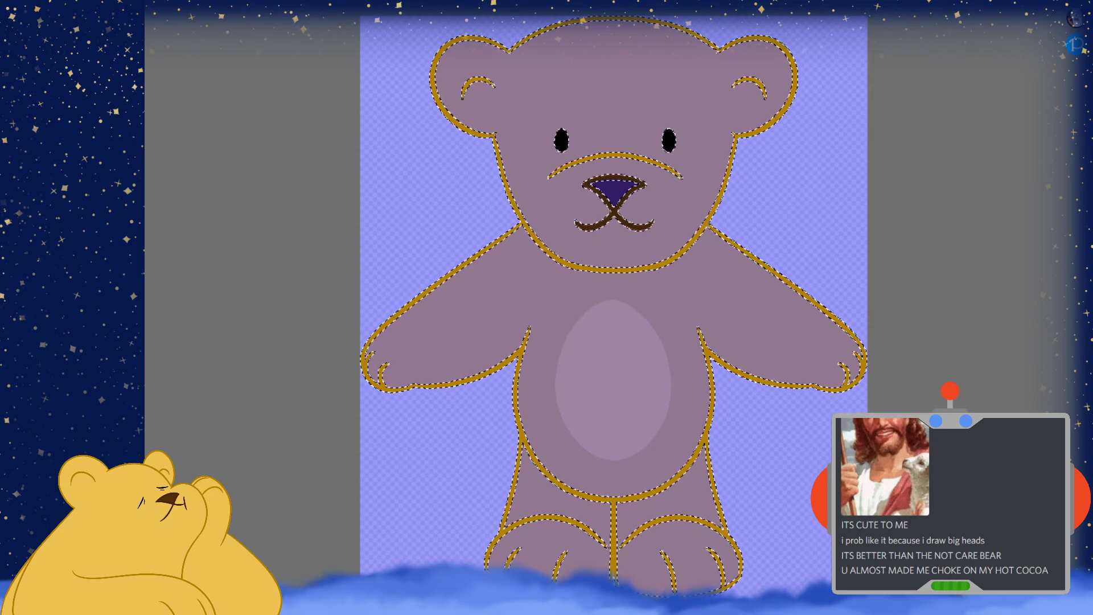
key("ctrl+shift+a")
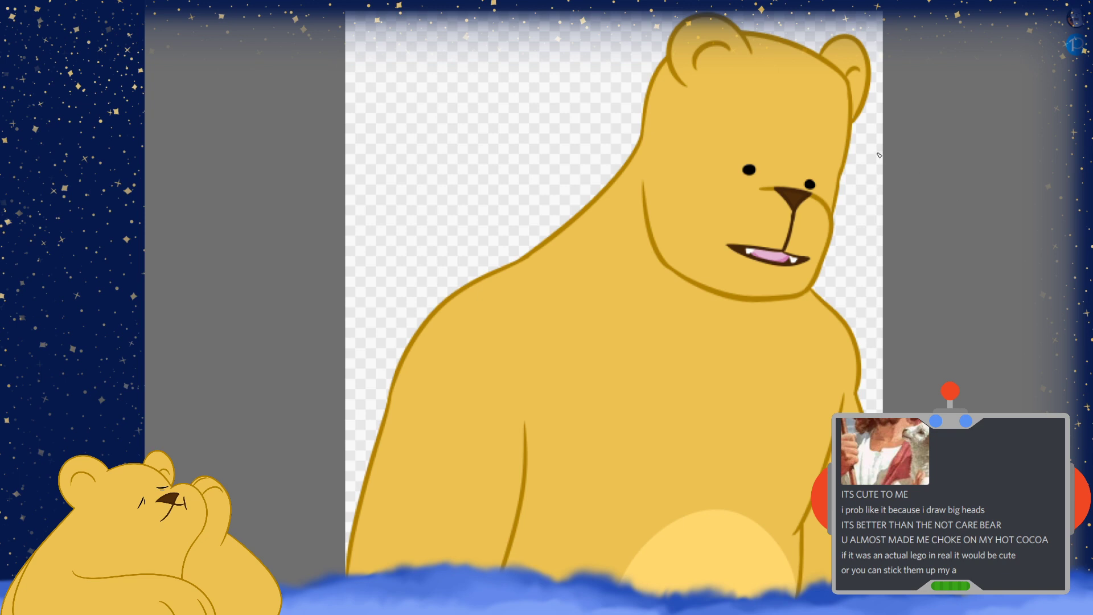
Return to the cropped, fully coloured front-facing bear drawing
left_click(820, 6)
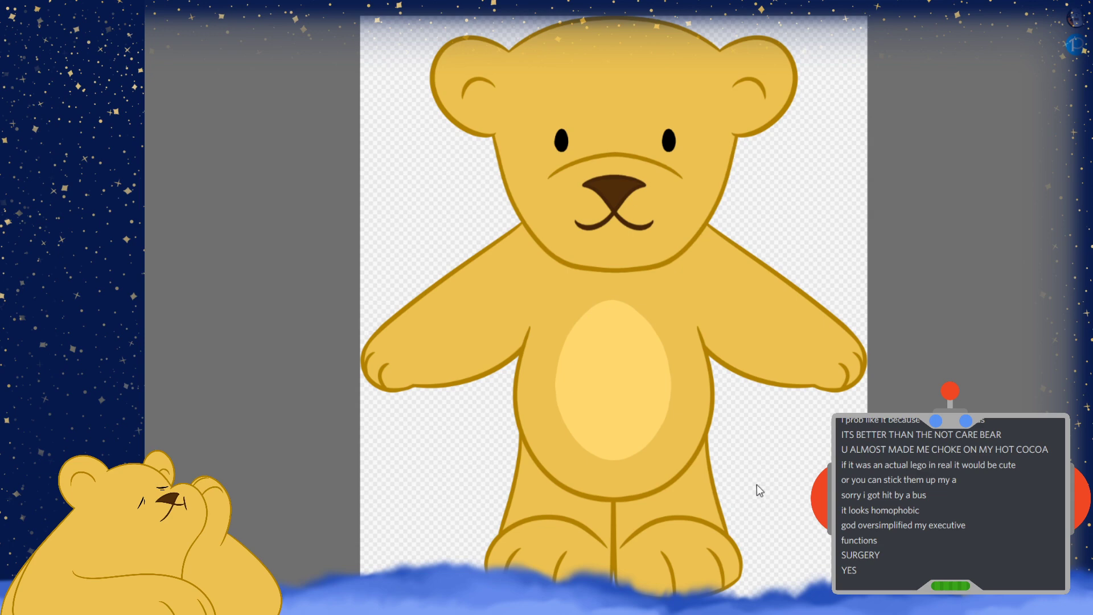
Bring up the Build-A-Bear Workshop logo image and adjust the zoom on it
key("ctrl+Tab")
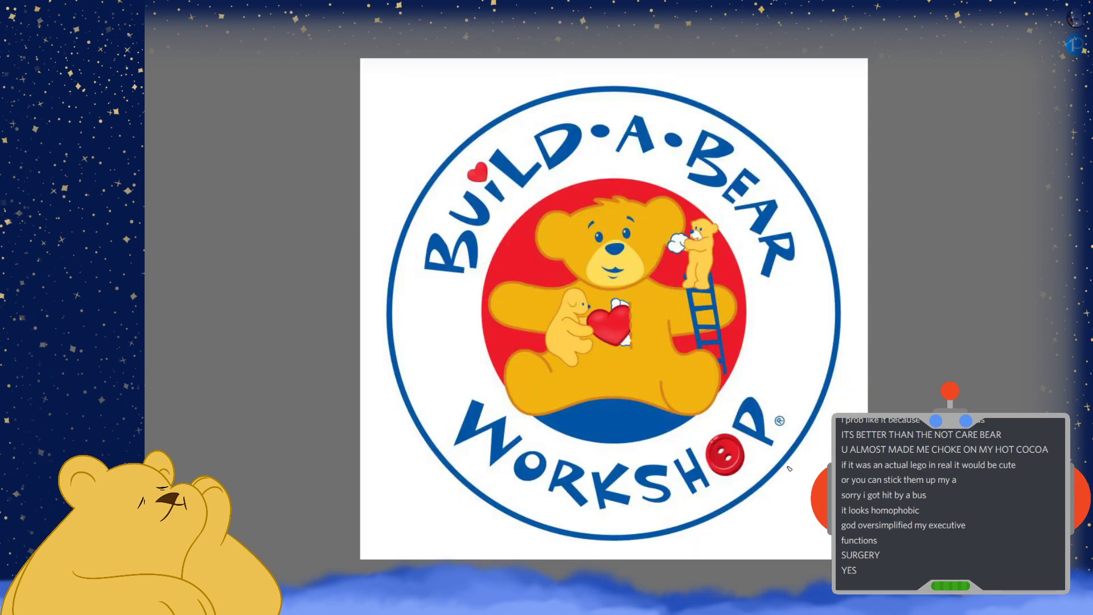
scroll(605, 288, "up", 1)
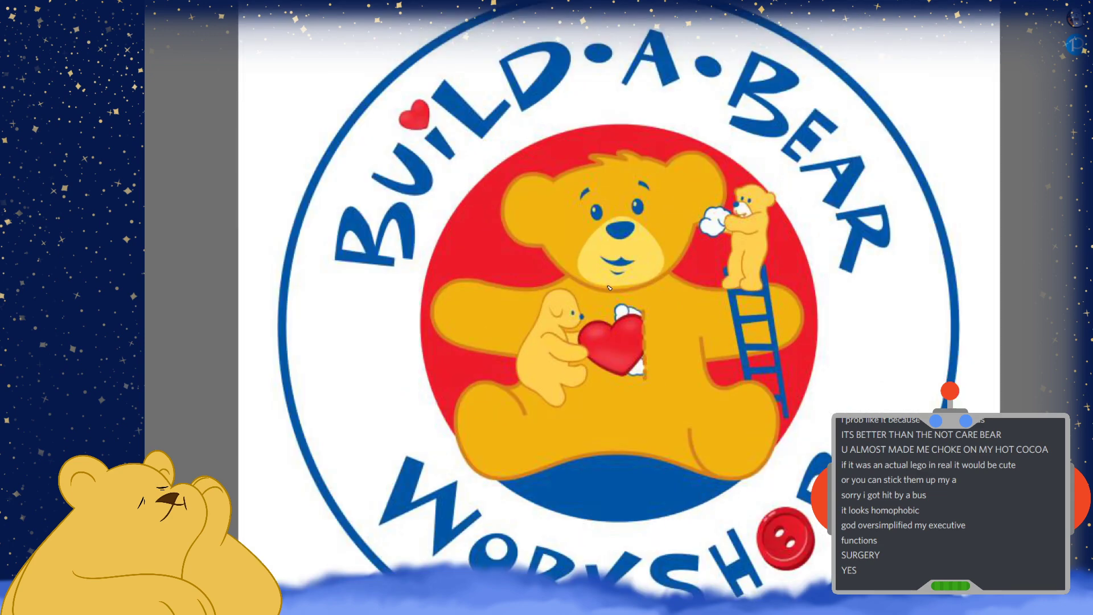
scroll(604, 287, "down", 2)
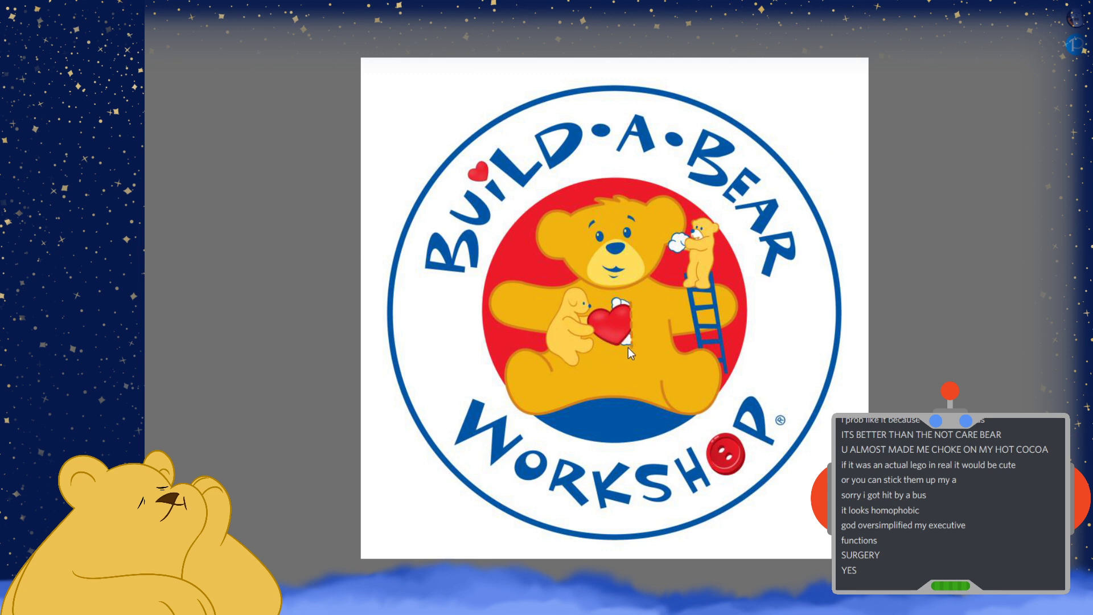
scroll(628, 348, "up", 2)
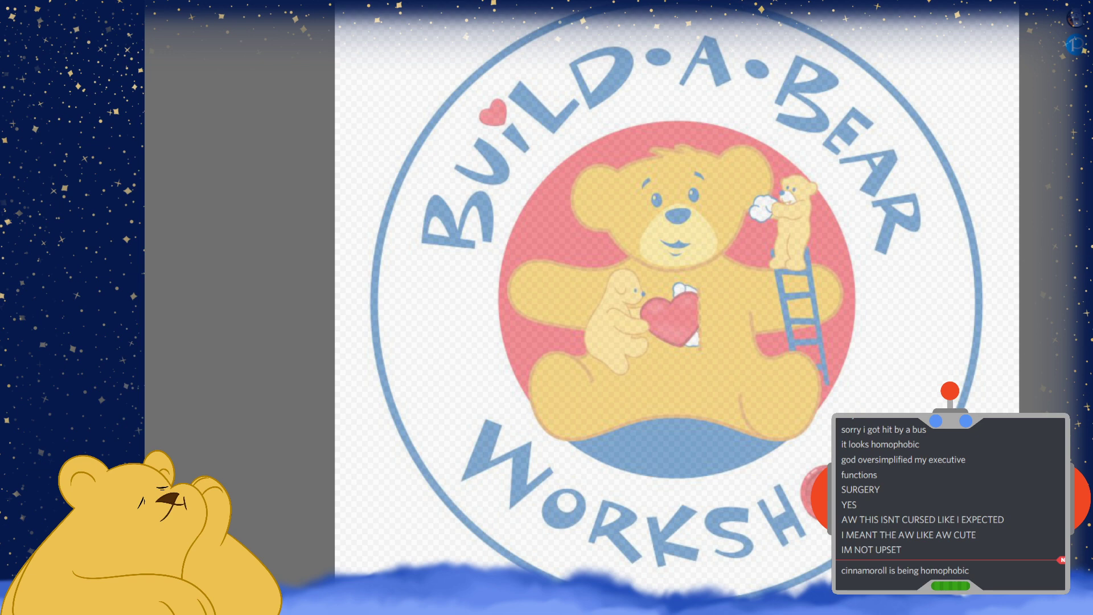
Trace the outer curves of the left and right ears in bold black
scroll(695, 149, "up", 3)
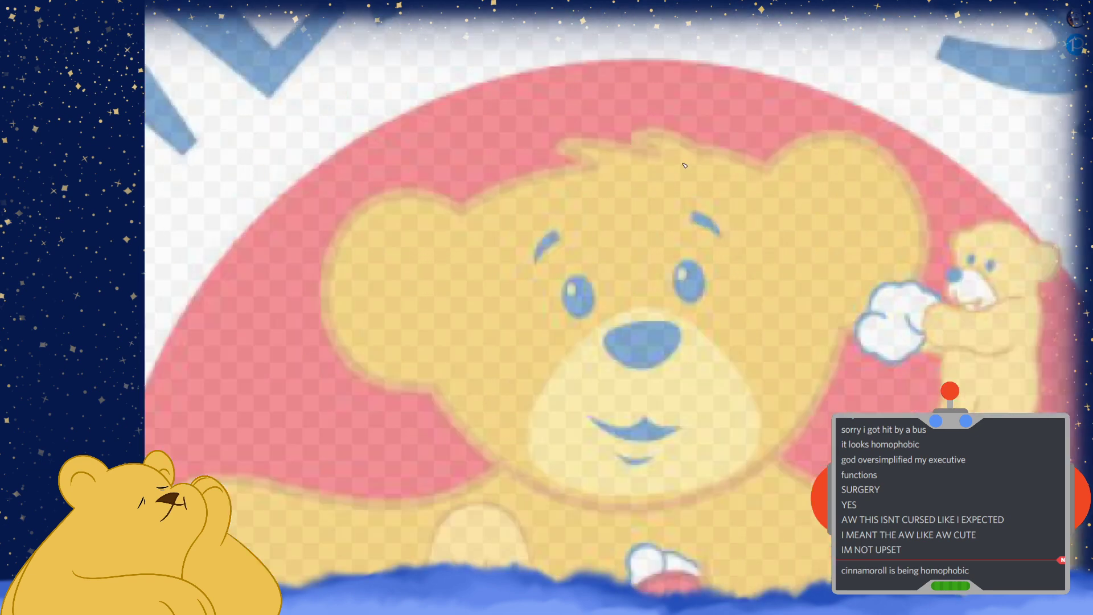
mouse_move(463, 214)
left_mouse_down()
mouse_move(337, 293)
mouse_move(447, 377)
left_mouse_up()
key("ctrl+z")
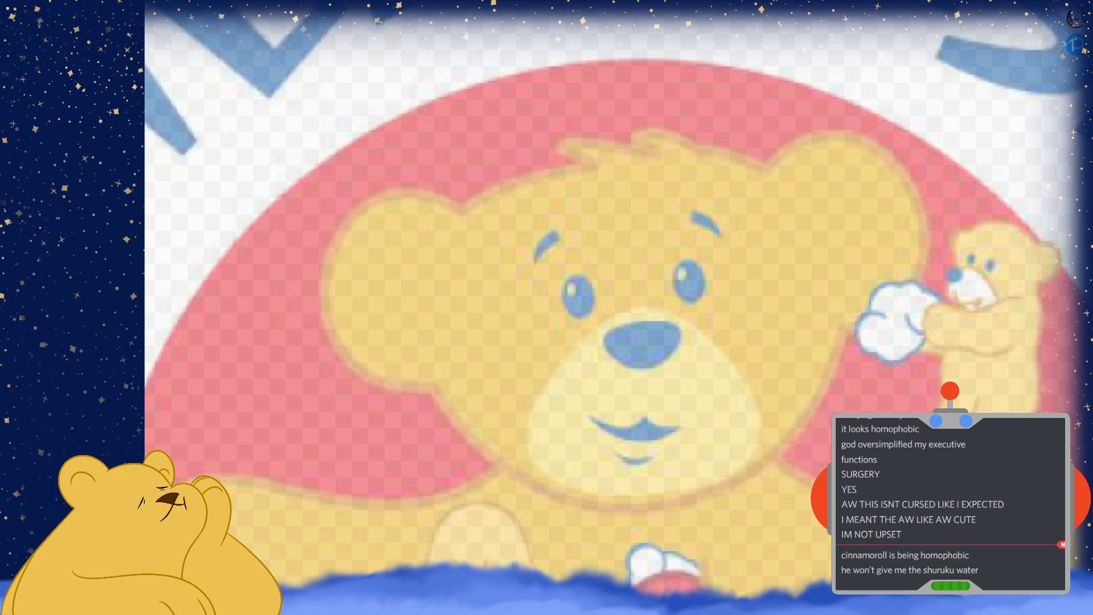
mouse_move(471, 200)
left_mouse_down()
mouse_move(664, 137)
mouse_move(784, 187)
left_mouse_up()
key("ctrl+z")
mouse_move(471, 201)
left_mouse_down()
mouse_move(439, 189)
mouse_move(491, 327)
left_mouse_up()
left_click_drag(765, 169, 830, 302)
Draw the inner curves of both ears, redoing the right one until it fits
left_click_drag(467, 235, 445, 287)
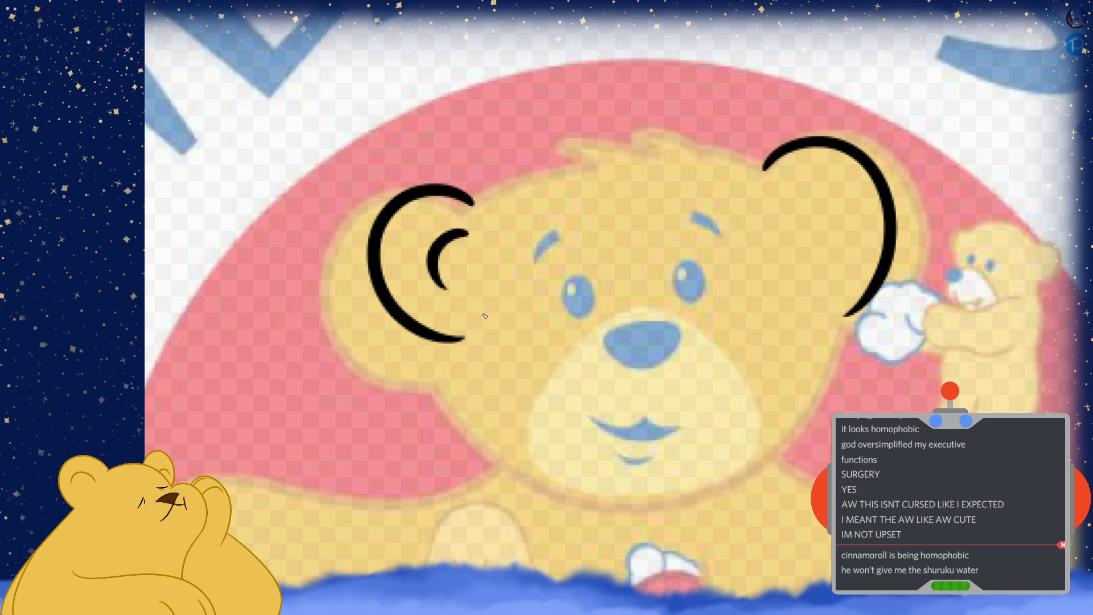
left_click_drag(801, 205, 829, 247)
key("ctrl+z")
left_click_drag(797, 197, 832, 234)
key("ctrl+z")
mouse_move(794, 203)
left_mouse_down()
mouse_move(824, 206)
mouse_move(831, 233)
left_mouse_up()
Trace the arc across the top of the head from ear to ear
left_click_drag(476, 204, 763, 170)
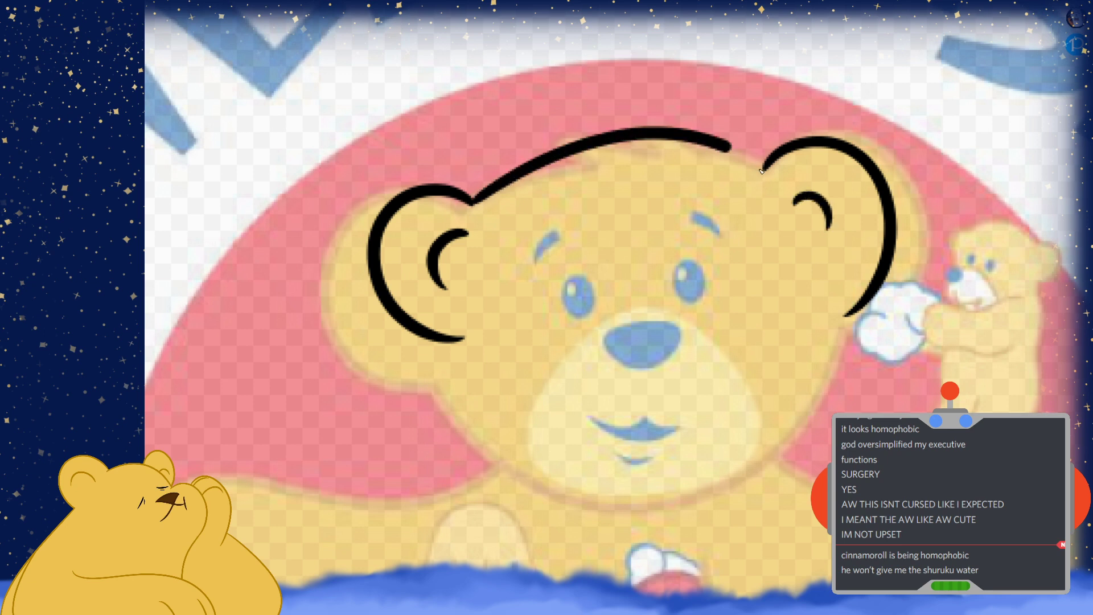
key("ctrl+z")
left_click_drag(474, 202, 764, 172)
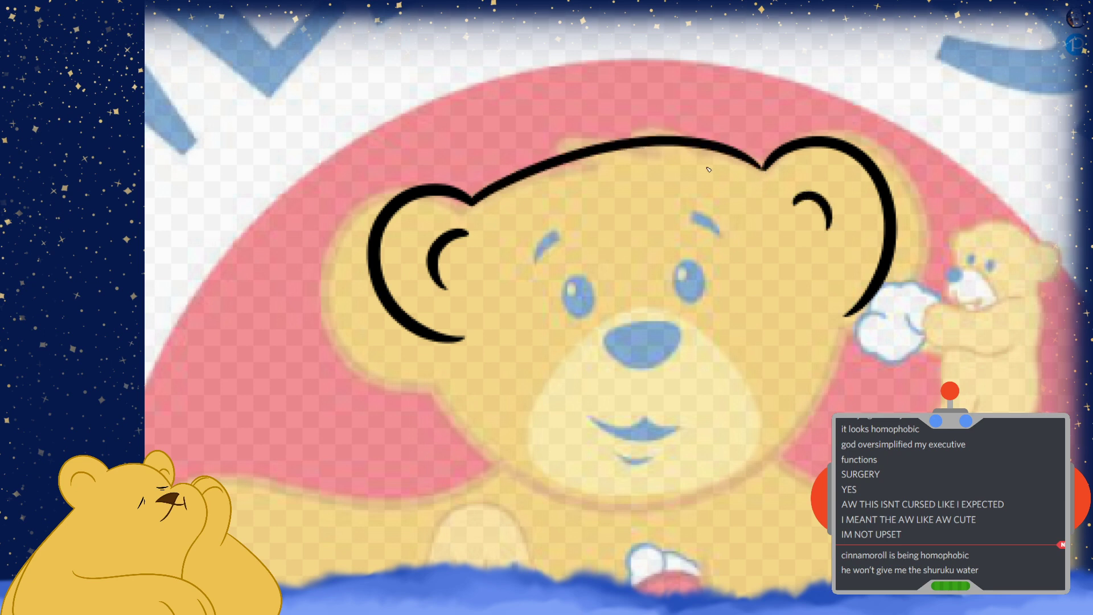
key("ctrl+z")
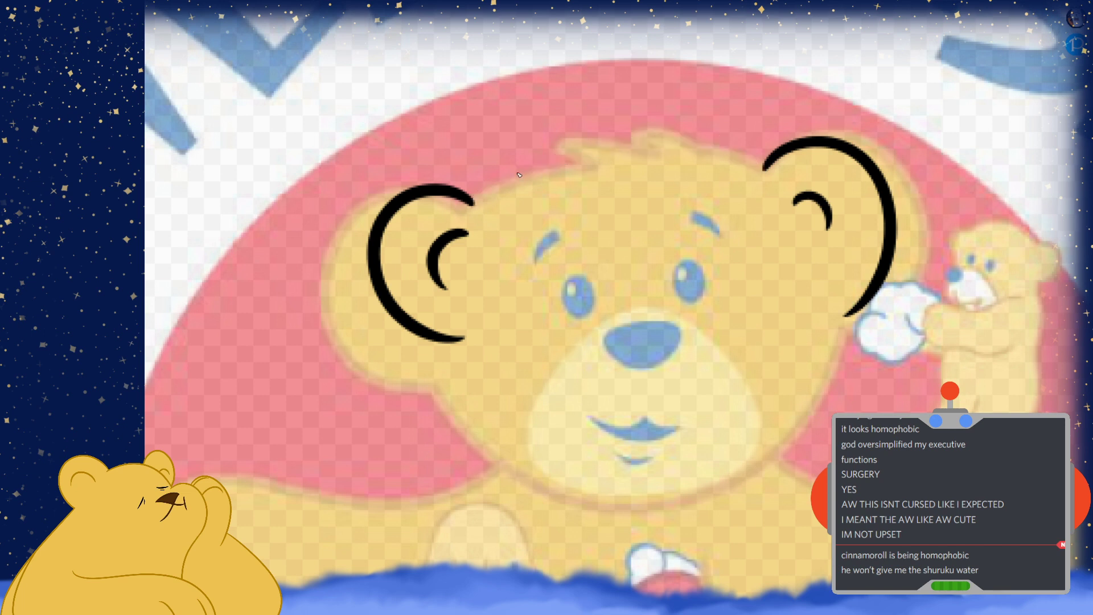
mouse_move(475, 205)
left_mouse_down()
mouse_move(584, 139)
mouse_move(768, 181)
left_mouse_up()
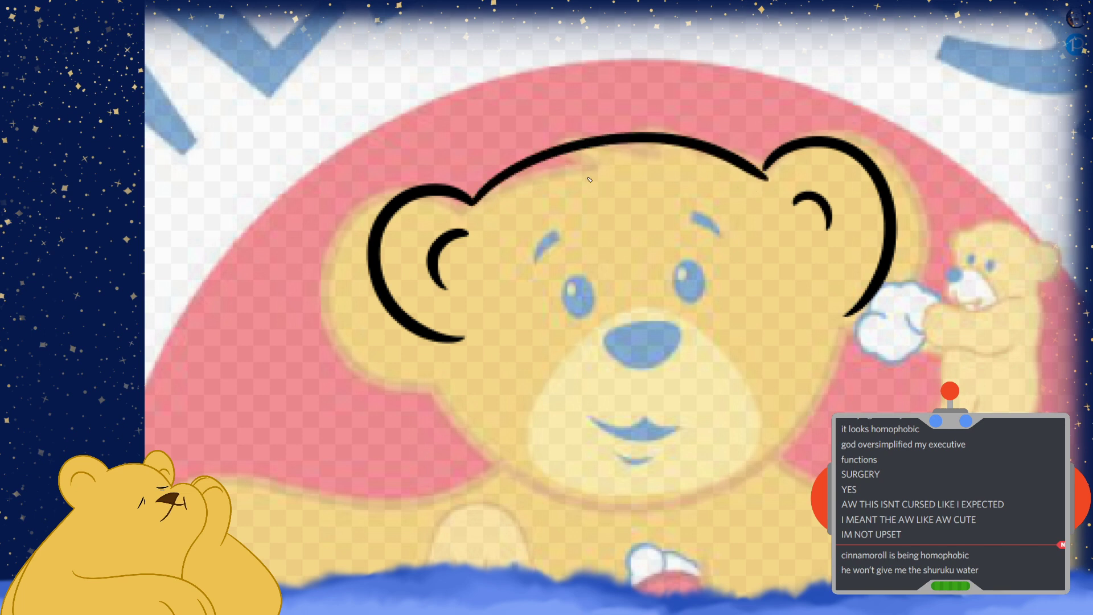
Erase the protruding tip where the arcs meet and redraw the right ear's inner curve
scroll(809, 130, "up", 3)
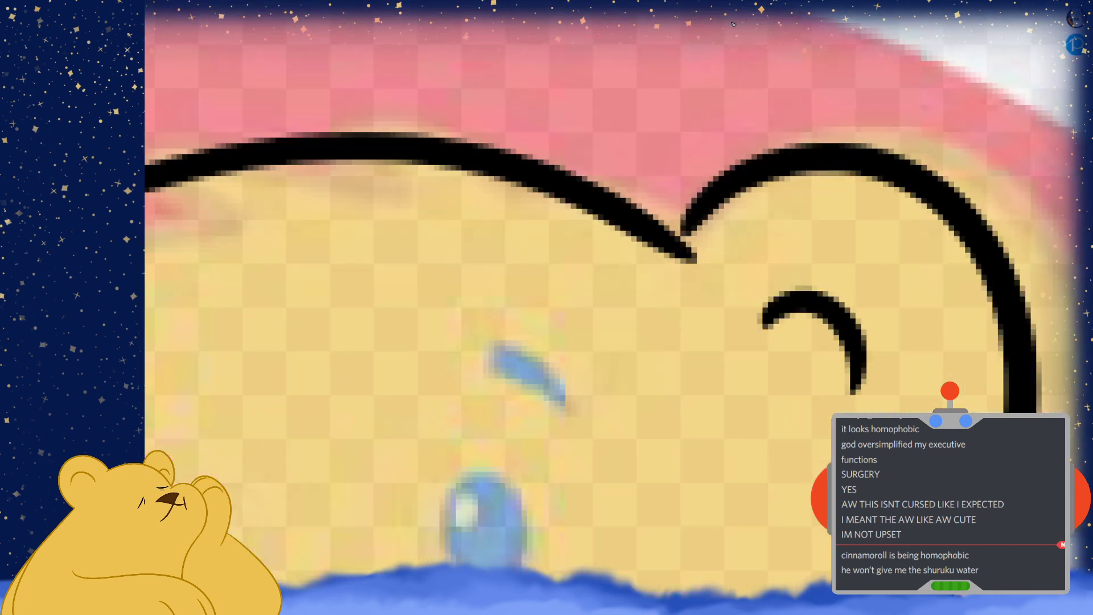
left_click_drag(678, 239, 698, 211)
key("ctrl+z")
key("ctrl+z")
left_click_drag(695, 240, 684, 262)
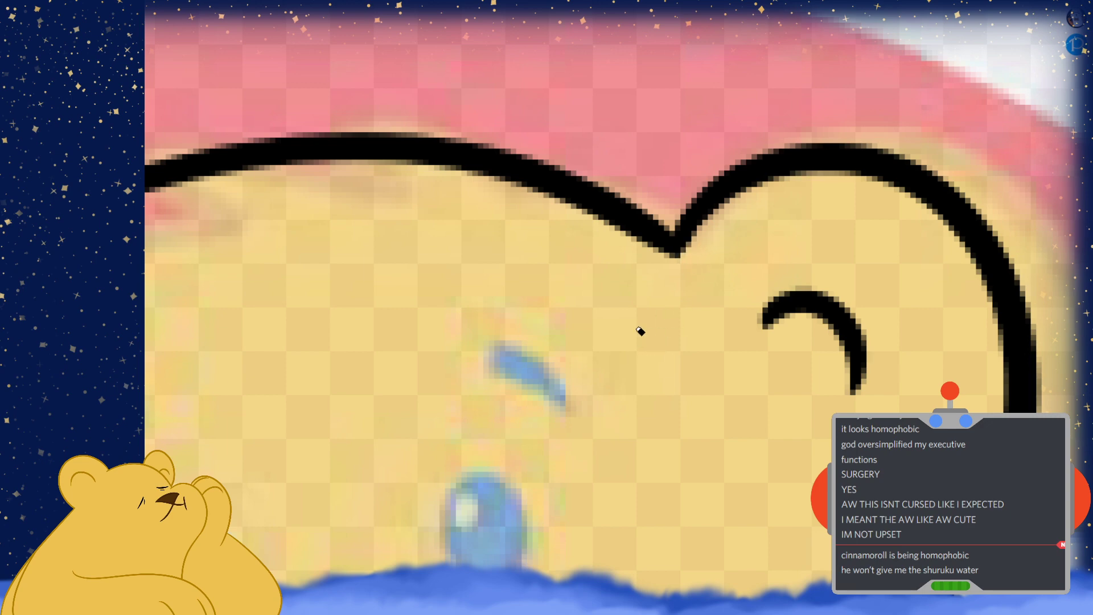
scroll(768, 177, "down", 5)
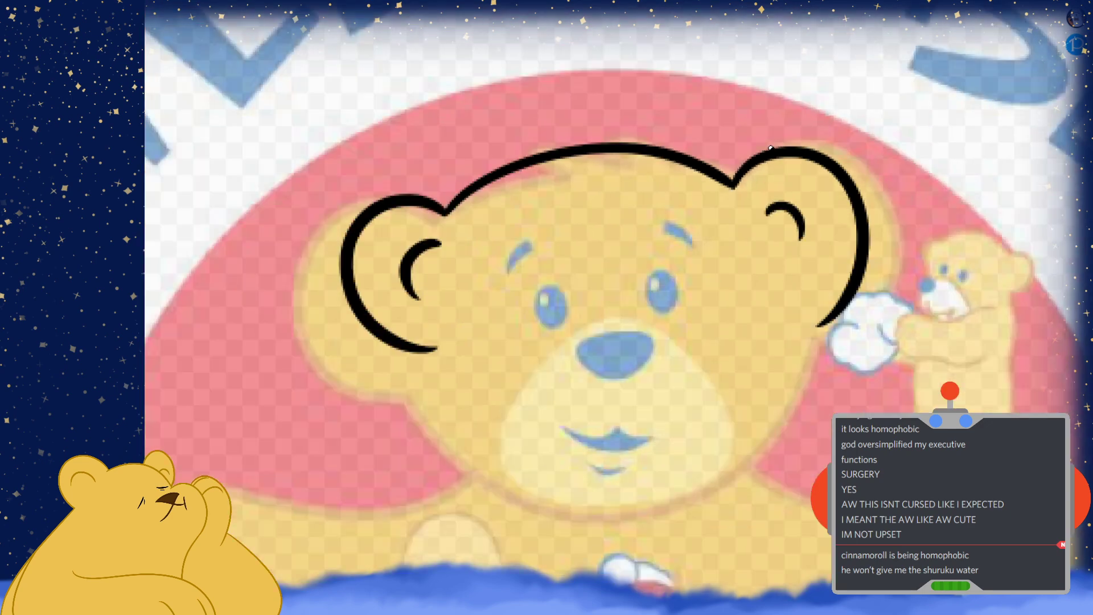
scroll(777, 169, "up", 5)
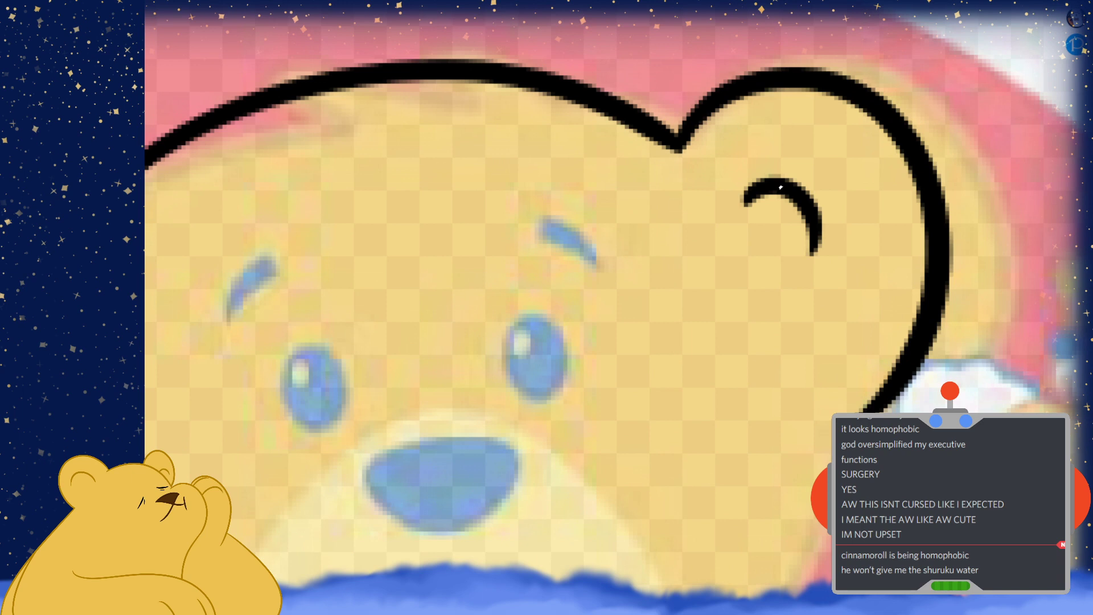
mouse_move(712, 228)
left_mouse_down()
mouse_move(766, 217)
mouse_move(814, 189)
left_mouse_up()
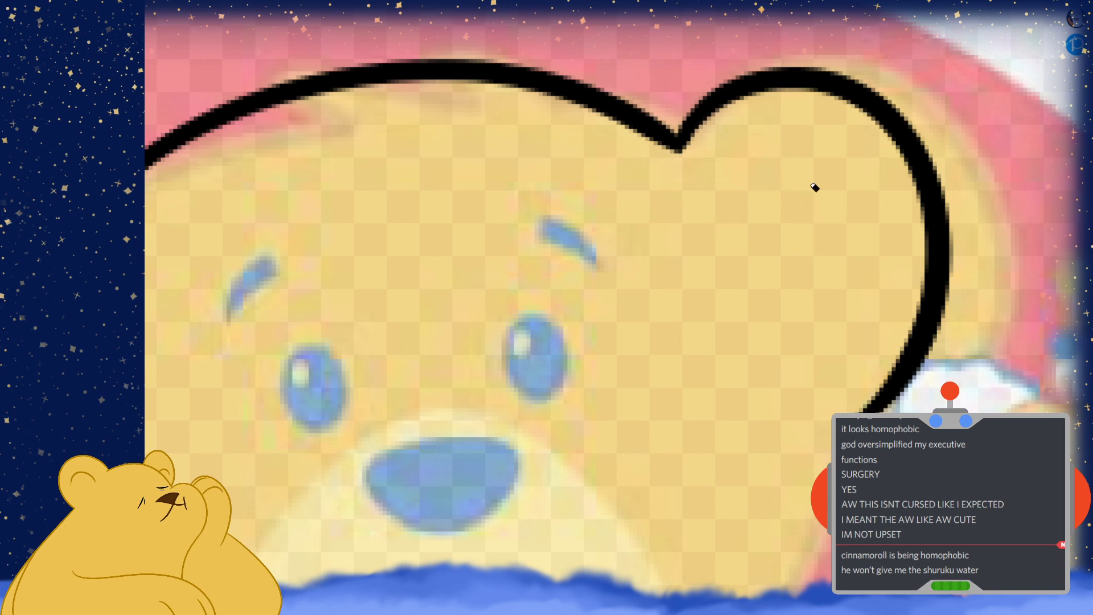
left_click_drag(735, 197, 805, 318)
Draw the left and right sides of the head down from each ear to the cheeks
scroll(803, 307, "down", 3)
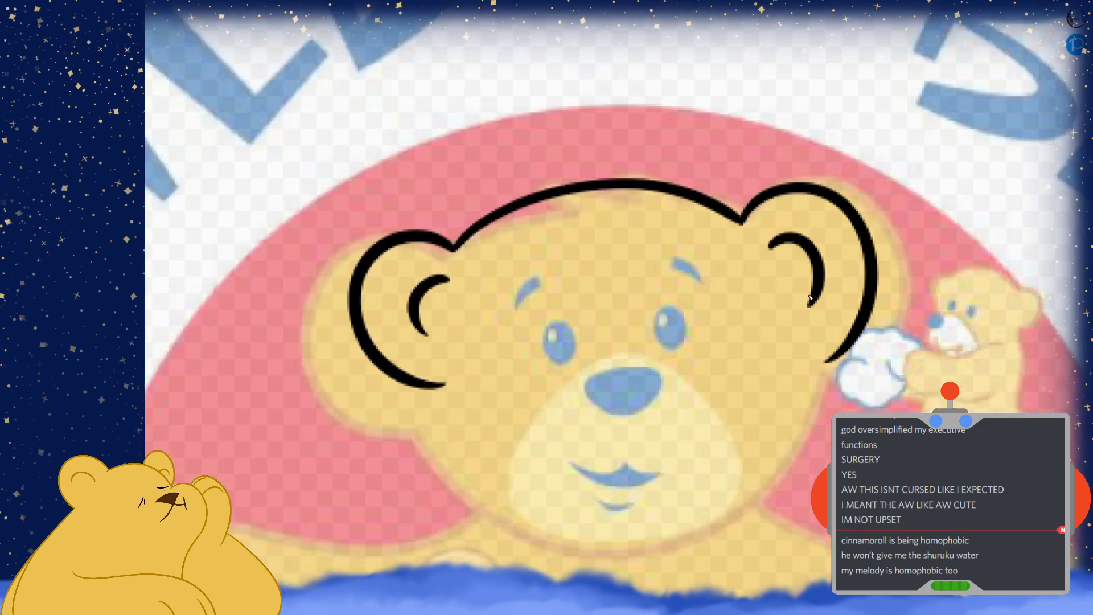
scroll(580, 307, "up", 4)
scroll(484, 185, "down", 2)
scroll(666, 242, "down", 3)
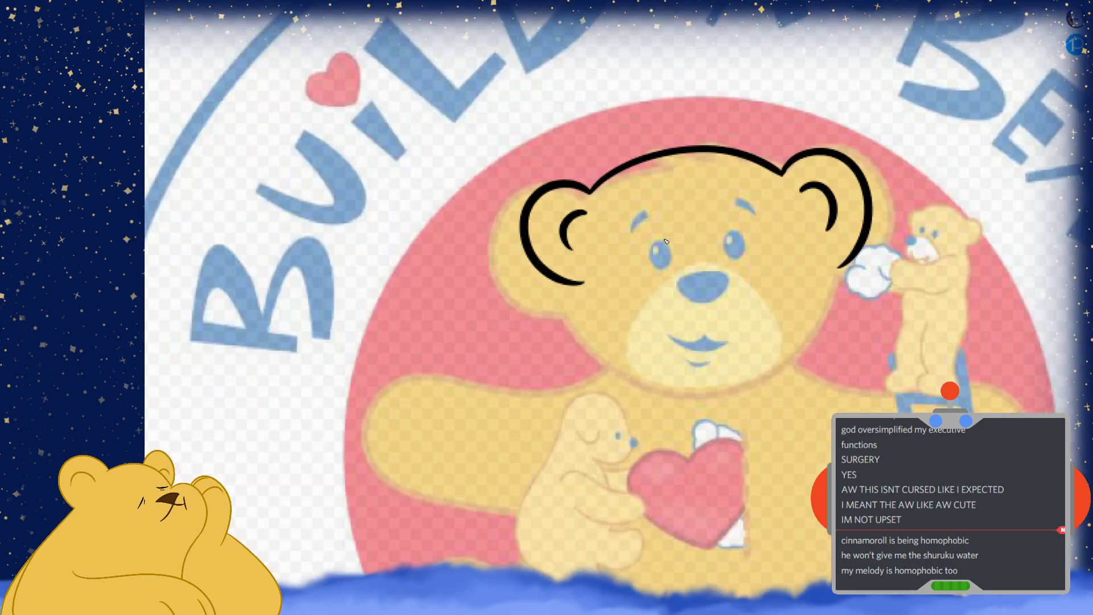
scroll(811, 329, "up", 6)
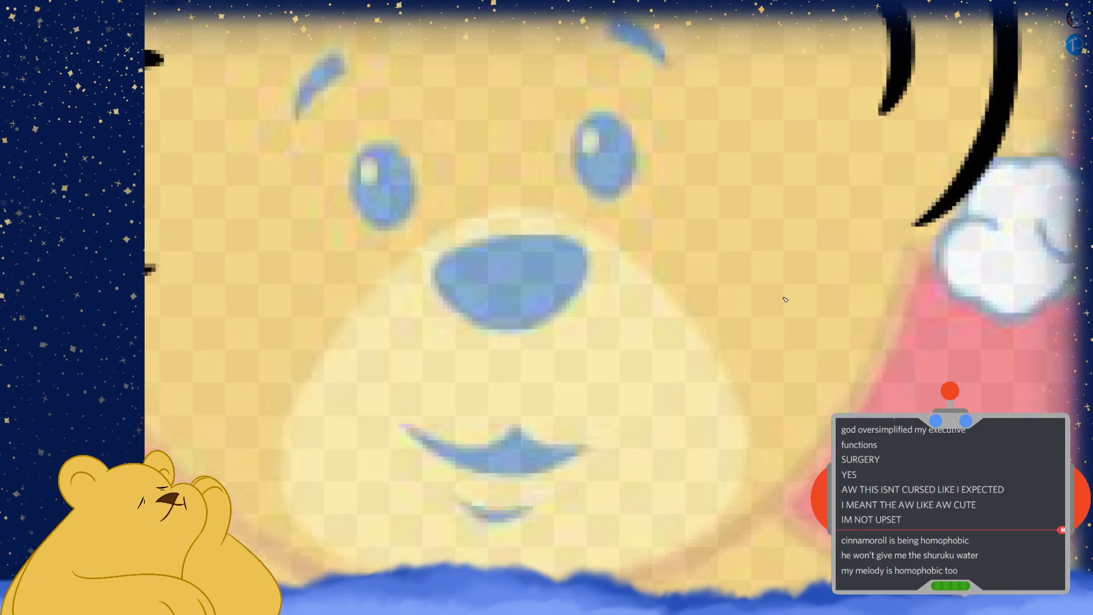
scroll(785, 299, "down", 4)
scroll(785, 299, "up", 4)
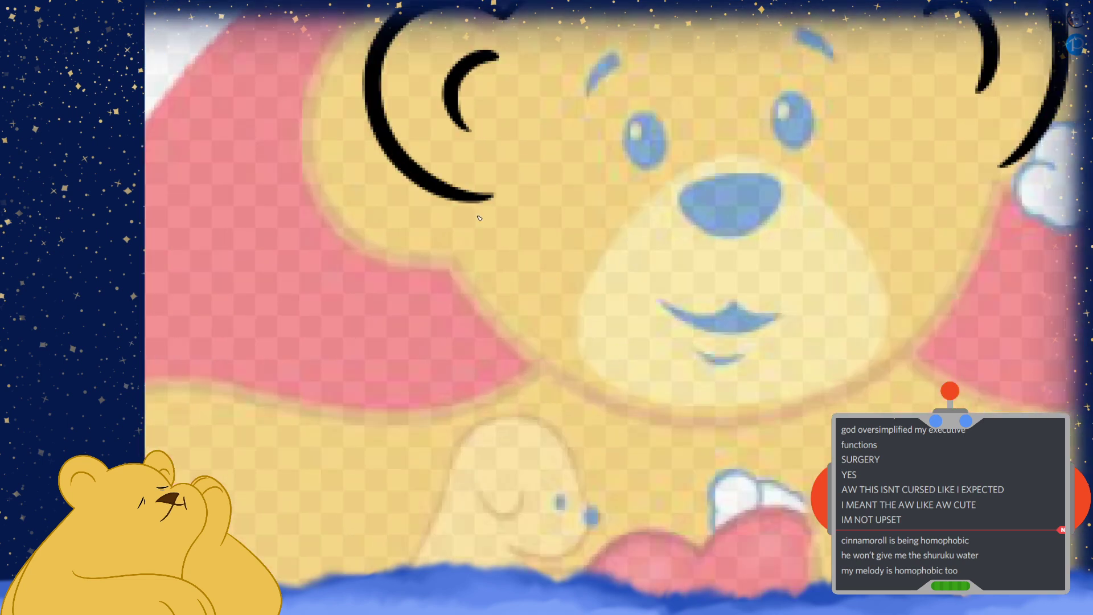
mouse_move(490, 198)
left_mouse_down()
mouse_move(508, 251)
mouse_move(574, 360)
left_mouse_up()
key("ctrl+z")
left_click_drag(490, 197, 557, 376)
mouse_move(1004, 168)
left_mouse_down()
mouse_move(982, 291)
mouse_move(917, 373)
left_mouse_up()
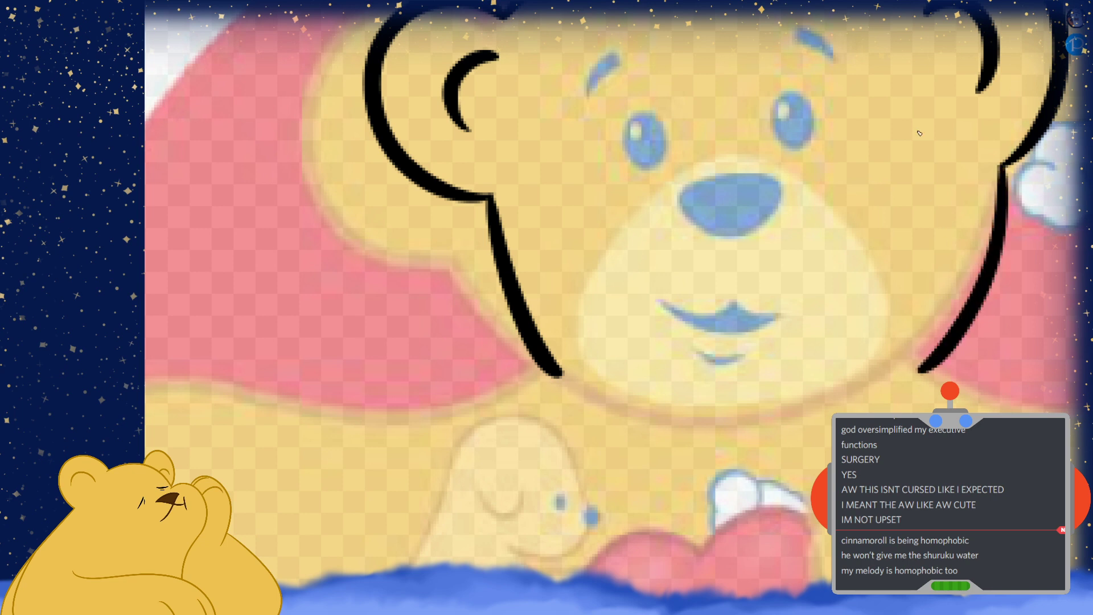
Thicken the narrow right corner and thin diagonal part of the outline
scroll(440, 405, "down", 2)
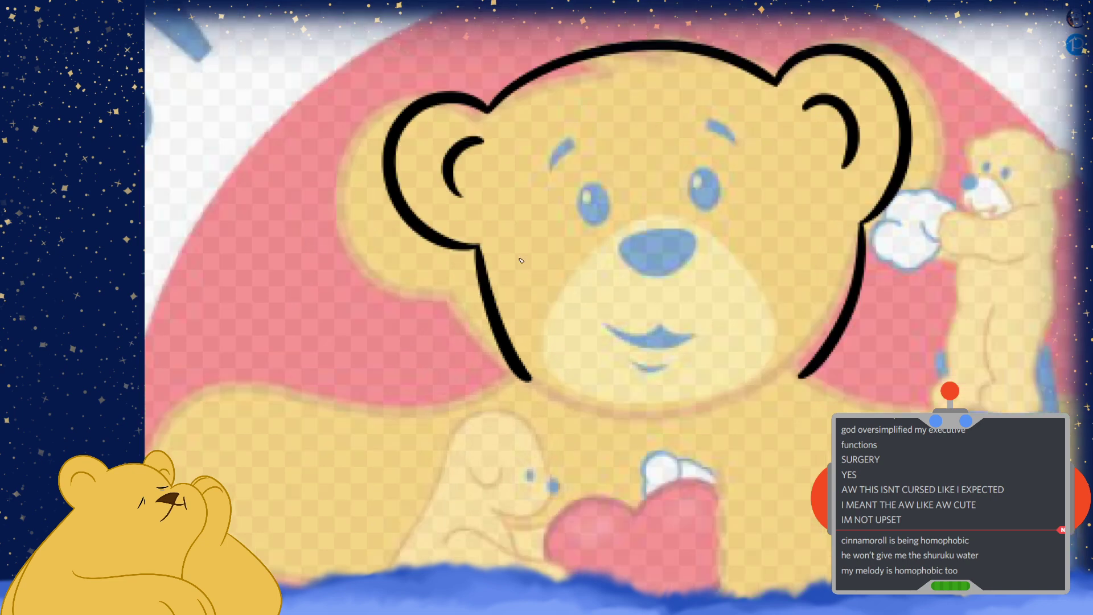
scroll(832, 207, "up", 5)
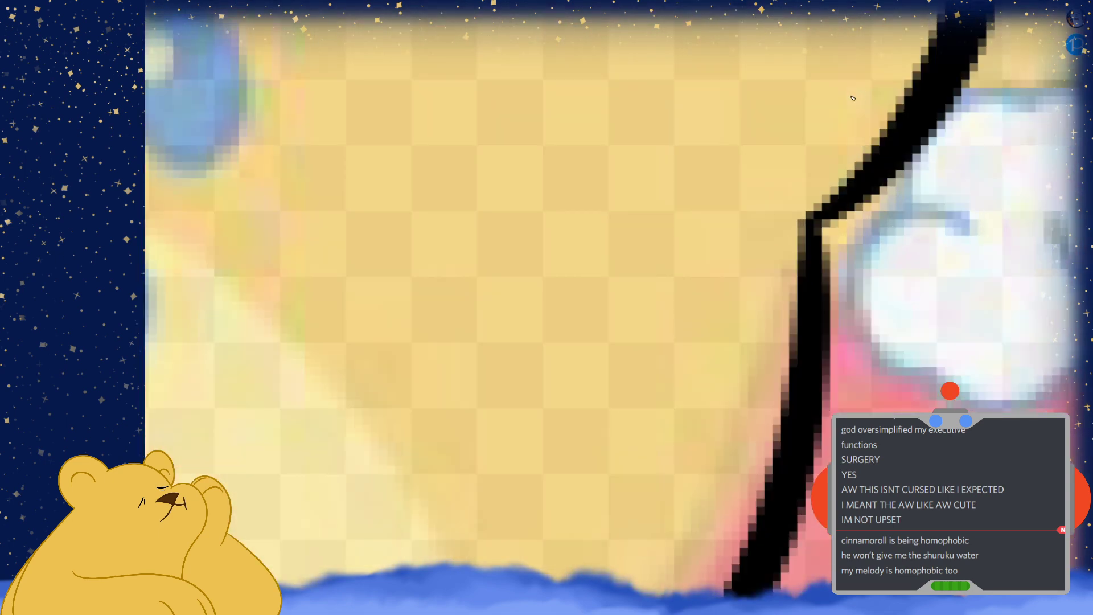
left_click_drag(809, 222, 811, 275)
left_click_drag(826, 220, 889, 169)
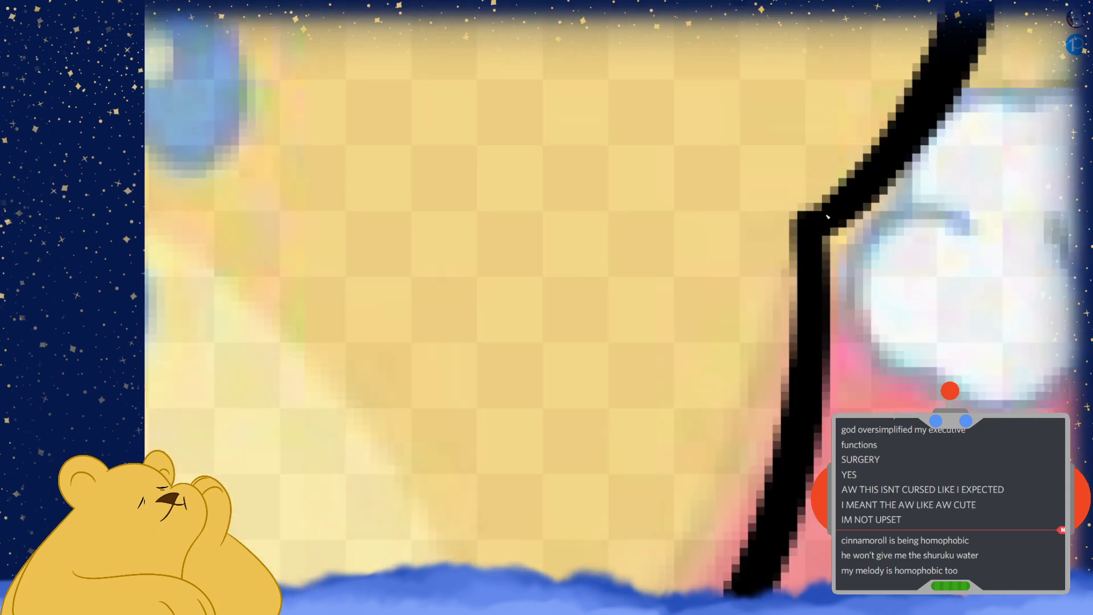
scroll(828, 216, "down", 5)
scroll(840, 209, "up", 3)
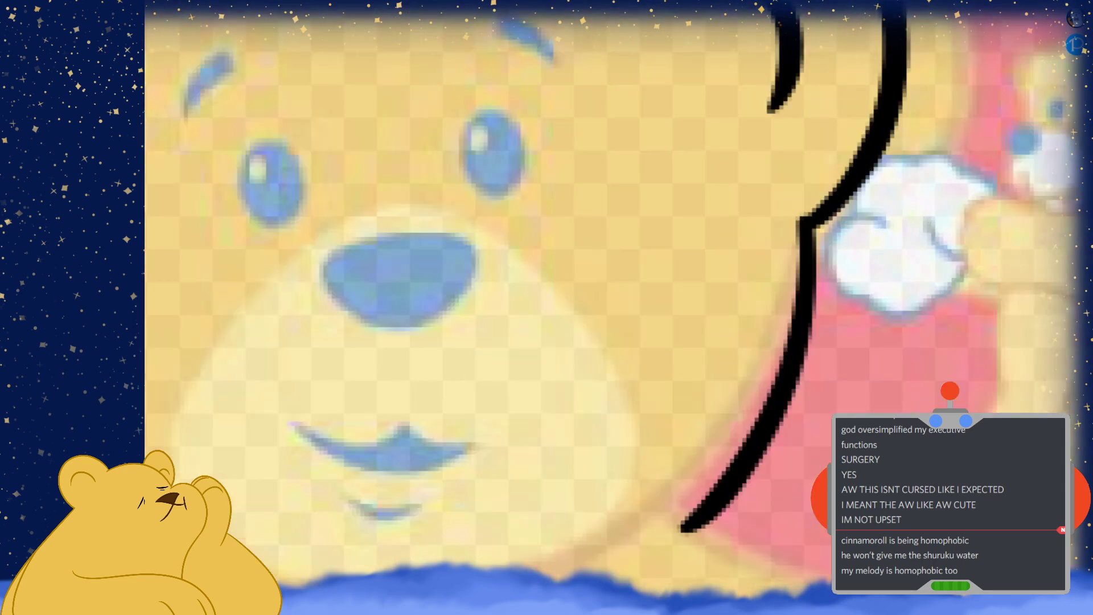
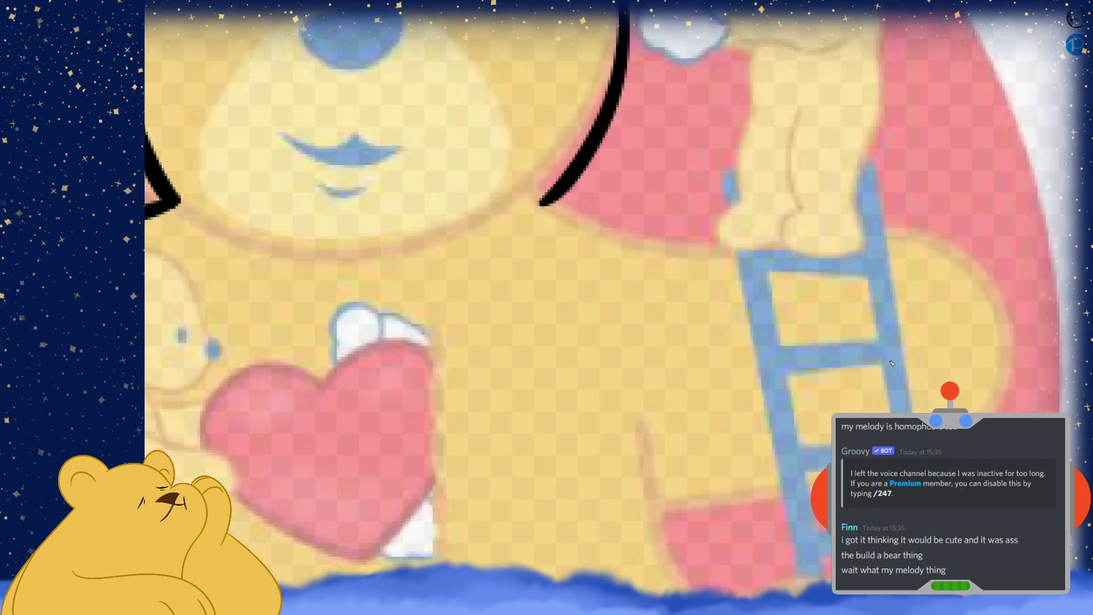
Outline the raised arm with a top arc and left and right edges, redoing slipped strokes
left_click_drag(859, 246, 902, 397)
key("ctrl+z")
mouse_move(875, 241)
left_mouse_down()
mouse_move(996, 284)
mouse_move(907, 408)
mouse_move(921, 355)
mouse_move(781, 56)
left_mouse_up()
left_click_drag(1083, 290, 1083, 256)
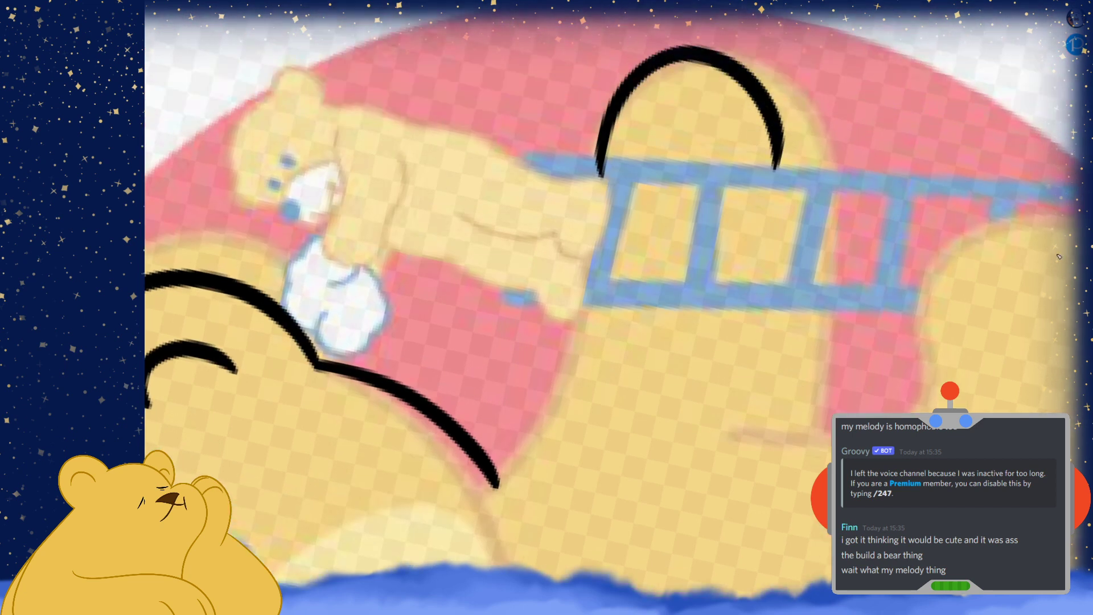
left_click_drag(600, 147, 520, 456)
key("ctrl+z")
left_click_drag(605, 165, 524, 445)
left_click_drag(496, 481, 536, 421)
key("ctrl+z")
left_click_drag(496, 481, 533, 446)
key("ctrl+z")
left_click_drag(496, 482, 539, 427)
left_click_drag(777, 163, 823, 437)
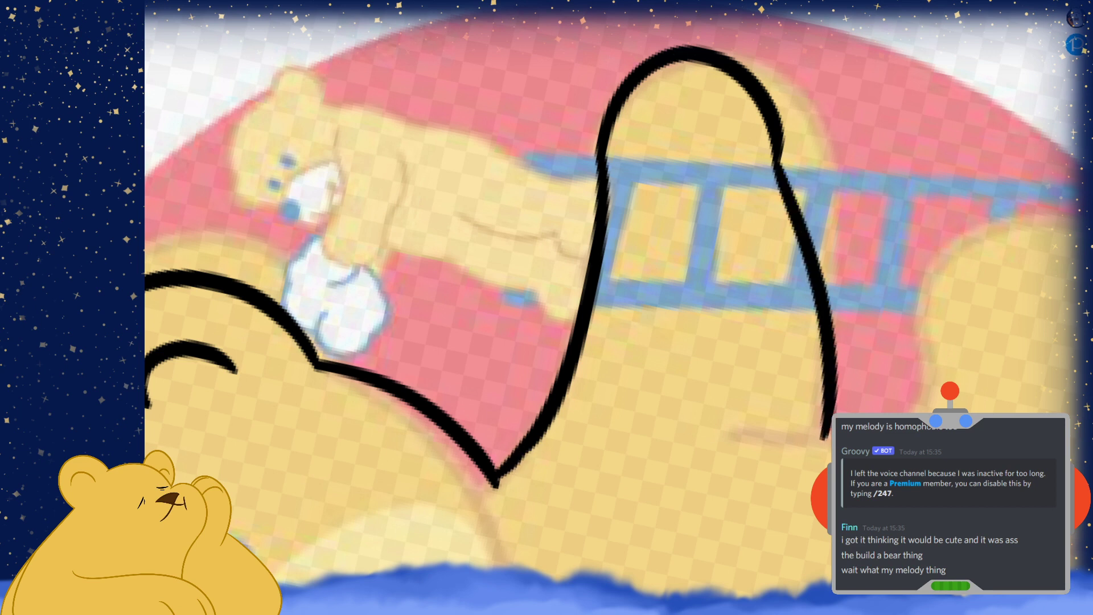
Rotate the canvas and draw two claw lines at the paw tip
key("Right")
key("Up")
scroll(842, 321, "up", 1)
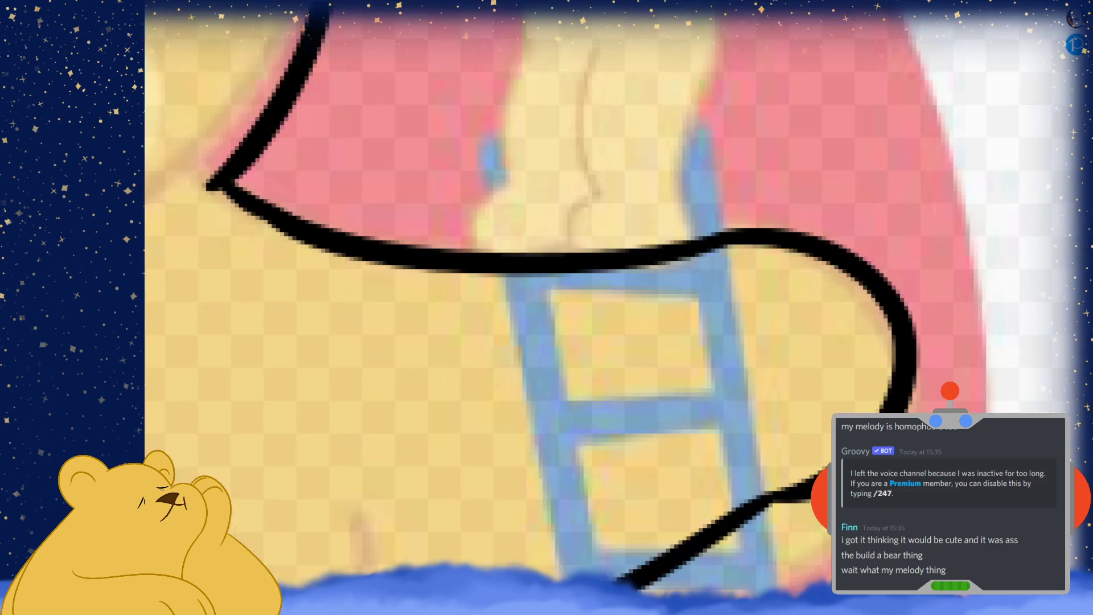
key("Left")
key("Left")
key("Left")
key("Left")
key("Left")
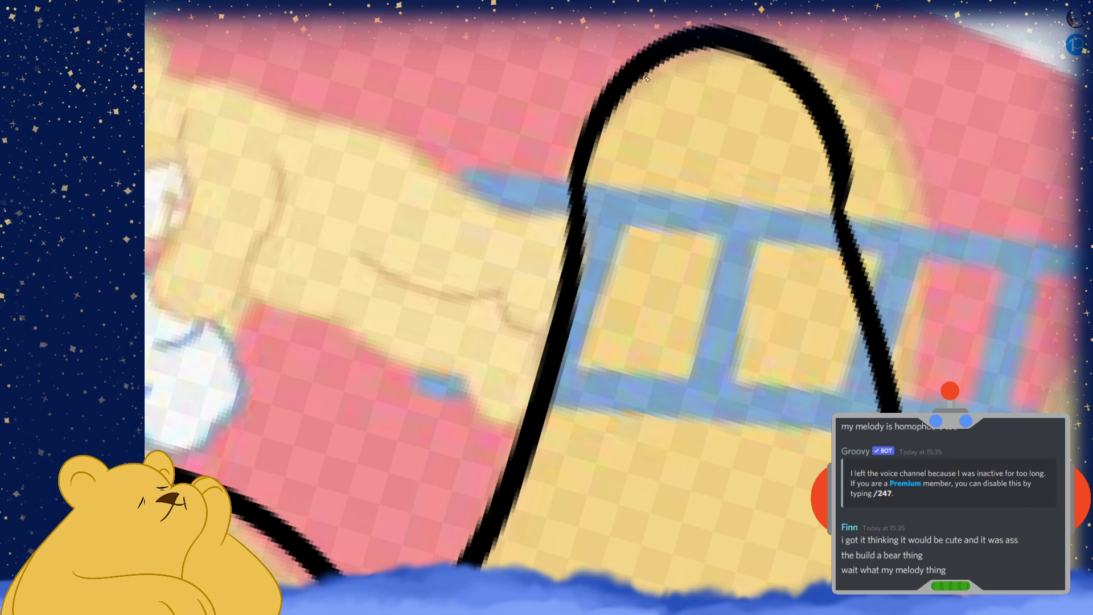
left_click_drag(655, 70, 646, 161)
left_click_drag(768, 66, 761, 133)
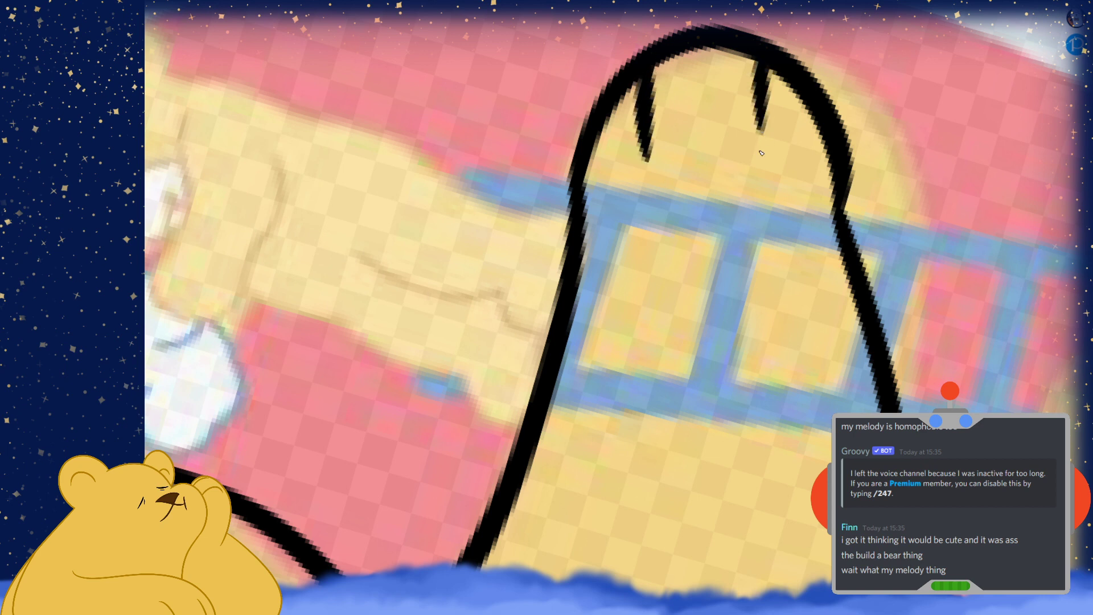
Draw the paw's pointed pad and round toe pads, then reset the canvas rotation
mouse_move(710, 164)
left_mouse_down()
mouse_move(683, 162)
mouse_move(757, 256)
mouse_move(694, 172)
mouse_move(742, 239)
left_mouse_up()
key("ctrl+z")
left_click_drag(709, 178, 734, 247)
key("ctrl+z")
mouse_move(706, 177)
left_mouse_down()
mouse_move(748, 171)
mouse_move(734, 250)
left_mouse_up()
mouse_move(708, 95)
left_mouse_down()
mouse_move(691, 117)
mouse_move(709, 94)
left_mouse_up()
mouse_move(614, 170)
left_mouse_down()
mouse_move(603, 182)
mouse_move(631, 170)
mouse_move(624, 138)
left_mouse_up()
key("ctrl+z")
mouse_move(784, 140)
left_mouse_down()
mouse_move(798, 159)
mouse_move(783, 146)
left_mouse_up()
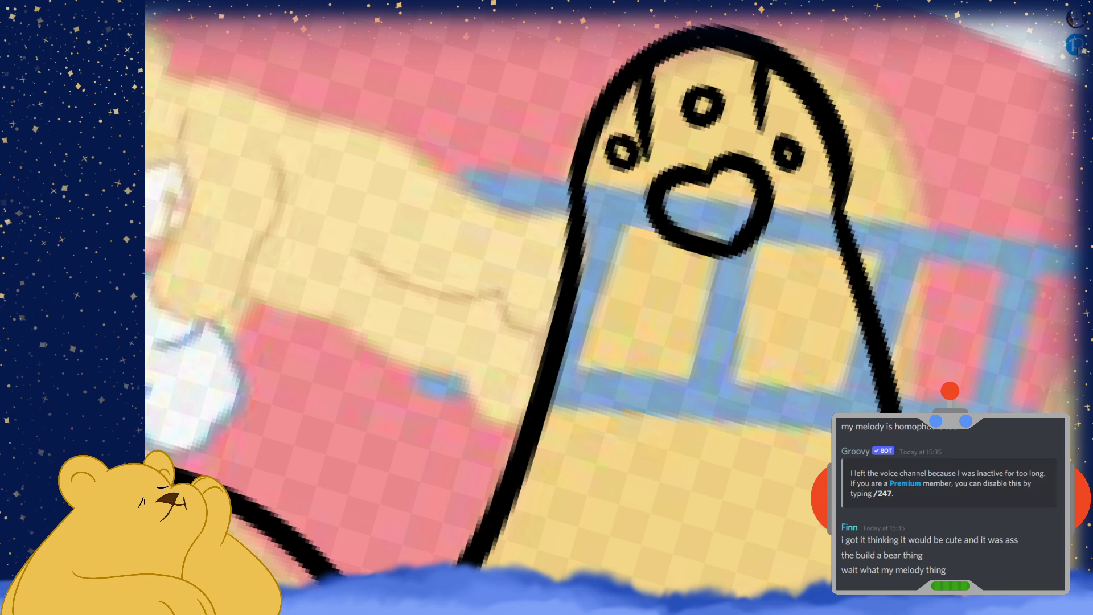
key("Home")
scroll(836, 279, "down", 4)
scroll(835, 278, "down", 3)
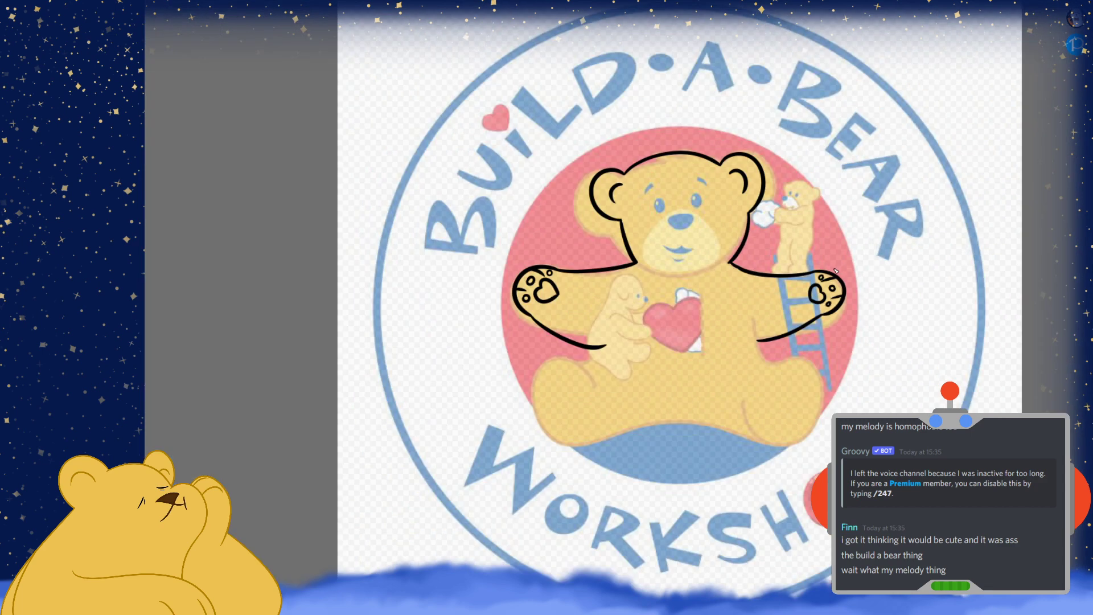
Outline the bear's foot below the arm and draw a heart-shaped pad inside it
scroll(653, 415, "up", 4)
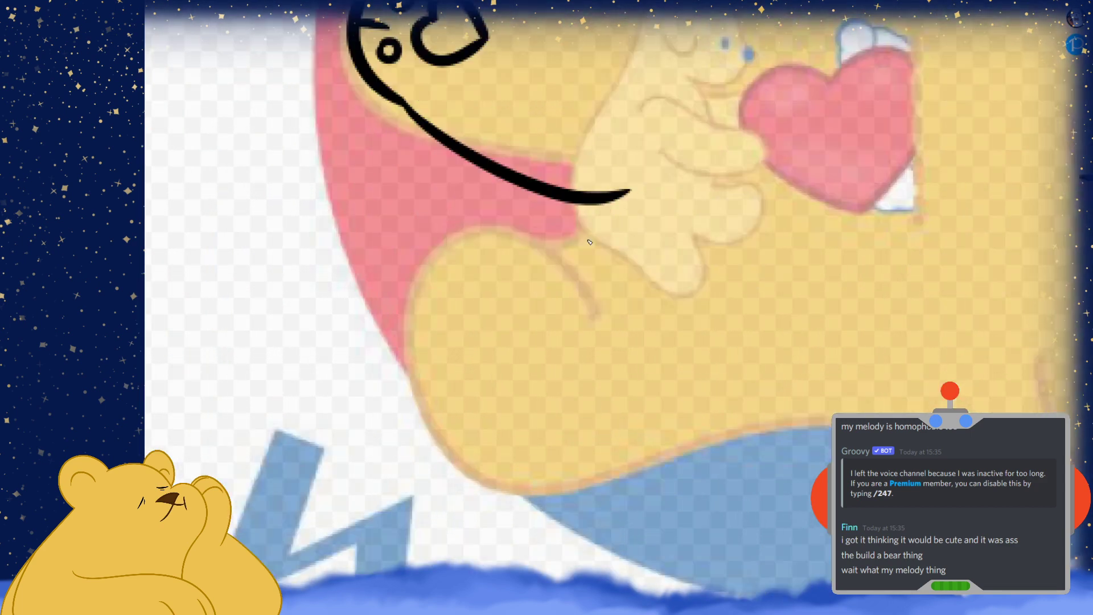
mouse_move(592, 310)
left_mouse_down()
mouse_move(531, 224)
mouse_move(433, 453)
mouse_move(507, 480)
left_mouse_up()
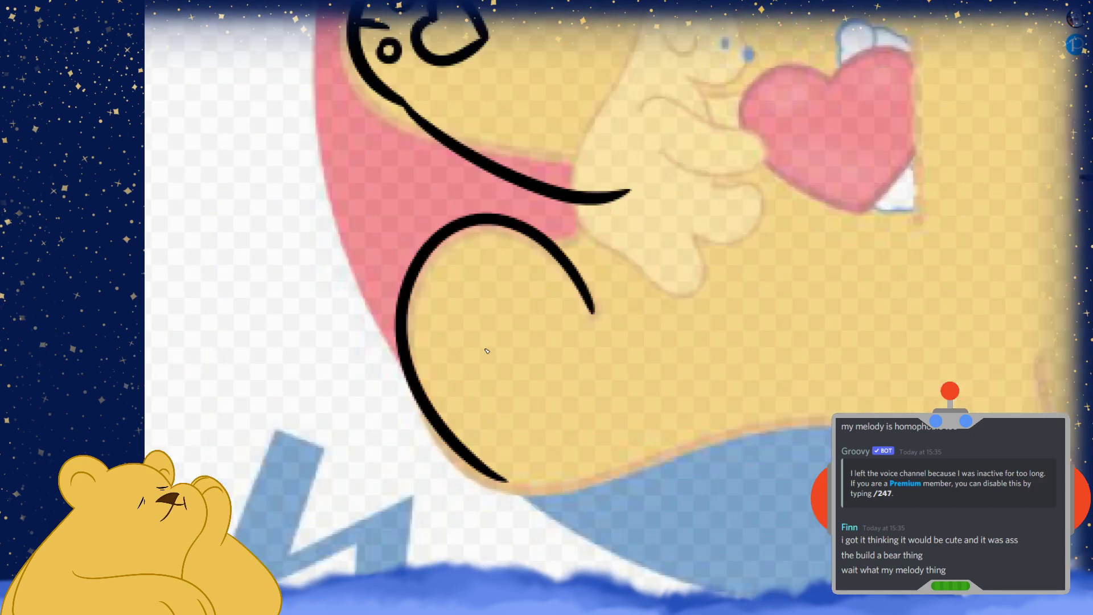
left_click_drag(496, 360, 498, 454)
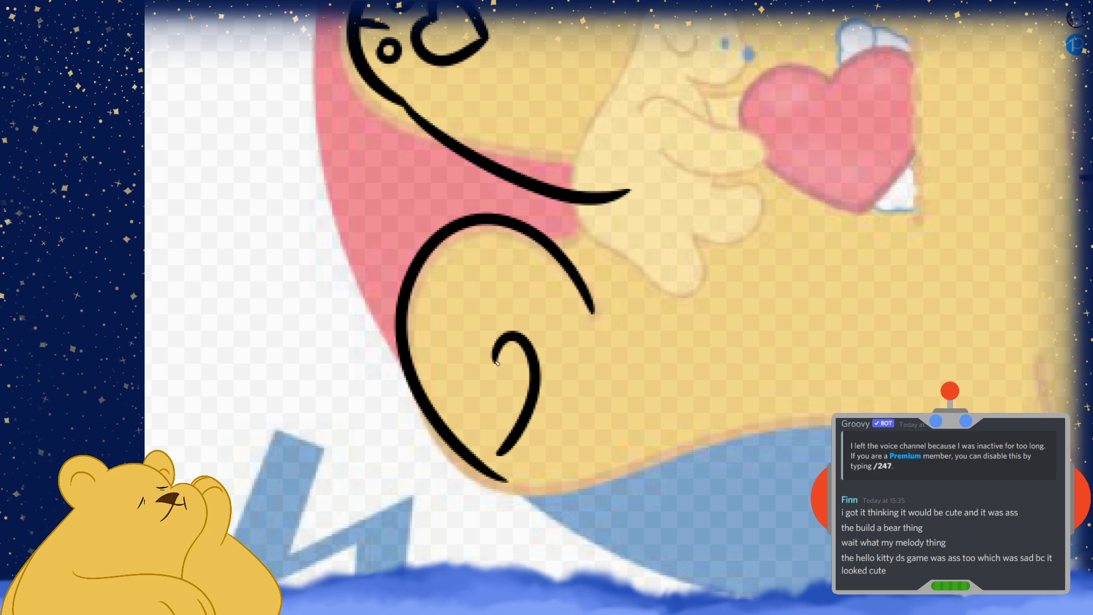
left_click_drag(494, 361, 437, 356)
left_click_drag(450, 401, 506, 440)
key("ctrl+z")
mouse_move(494, 360)
left_mouse_down()
mouse_move(467, 407)
mouse_move(505, 446)
left_mouse_up()
Add two toe lines and small oval toe pads inside the foot
left_click_drag(528, 233, 495, 289)
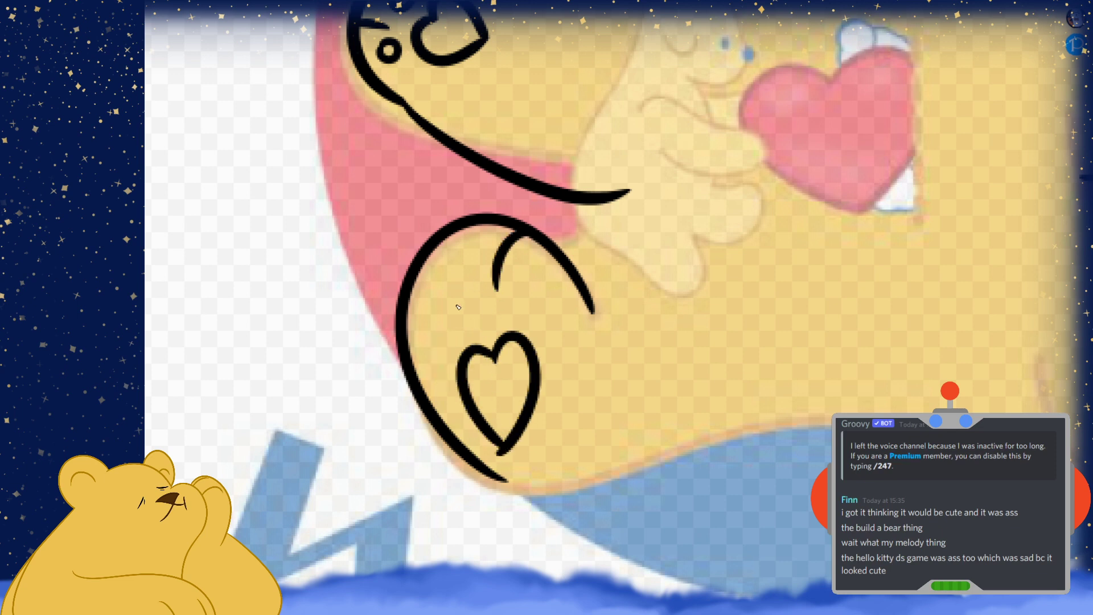
mouse_move(428, 253)
left_mouse_down()
mouse_move(447, 305)
mouse_move(460, 276)
left_mouse_up()
left_click(461, 268)
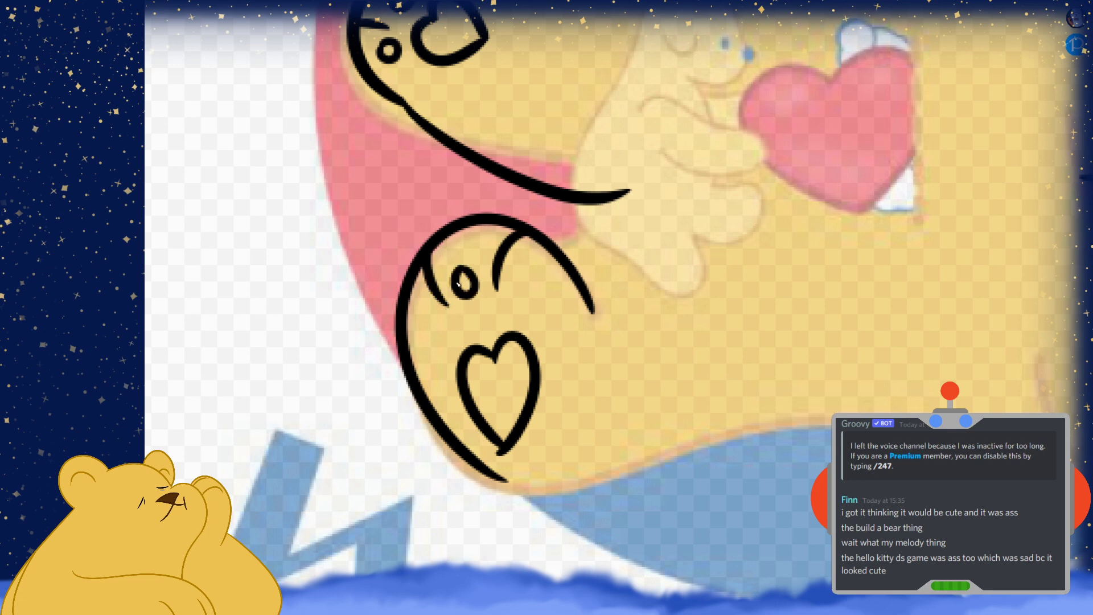
mouse_move(426, 331)
left_mouse_down()
mouse_move(441, 326)
mouse_move(423, 327)
mouse_move(428, 339)
mouse_move(441, 336)
left_mouse_up()
key("ctrl+z")
mouse_move(540, 295)
left_mouse_down()
mouse_move(544, 328)
mouse_move(536, 300)
left_mouse_up()
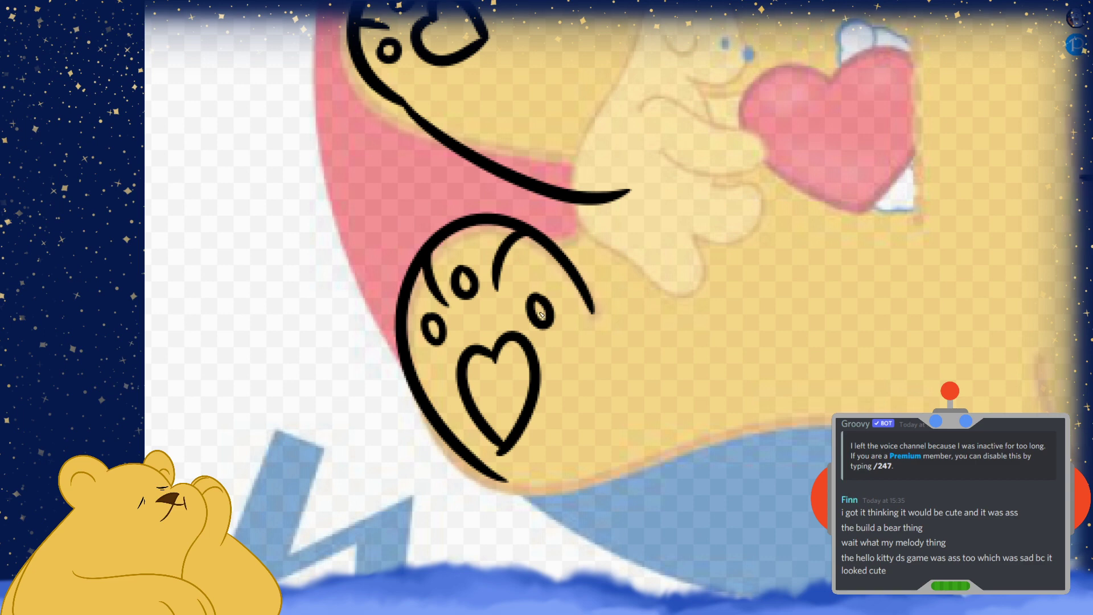
scroll(534, 323, "down", 2)
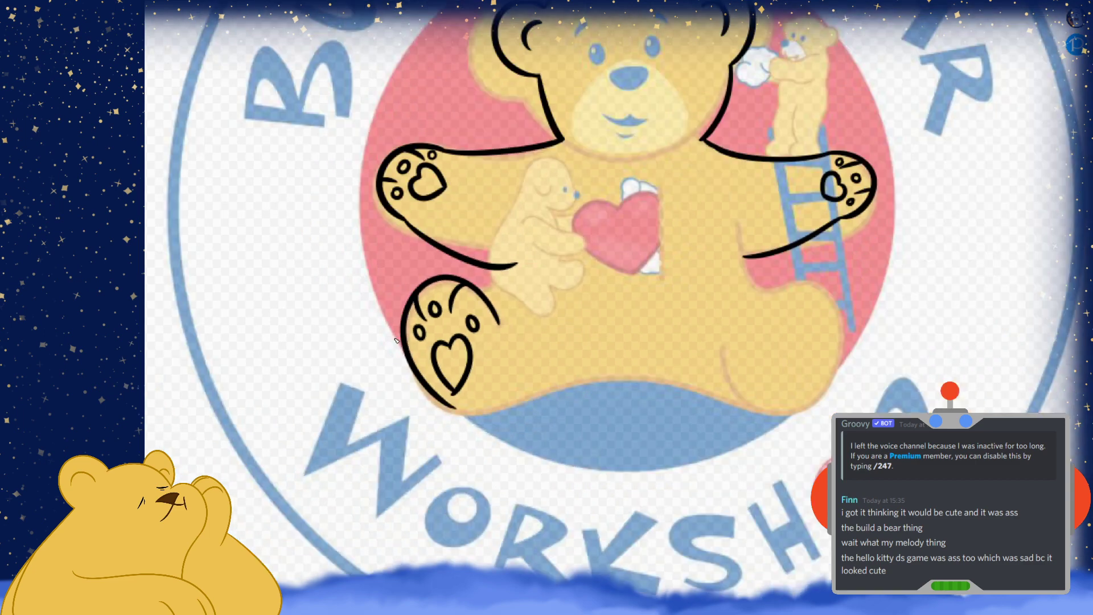
scroll(739, 327, "up", 2)
Draw the curve of the other leg and rotate the view toward the body edge
mouse_move(776, 288)
left_mouse_down()
mouse_move(925, 327)
mouse_move(909, 409)
left_mouse_up()
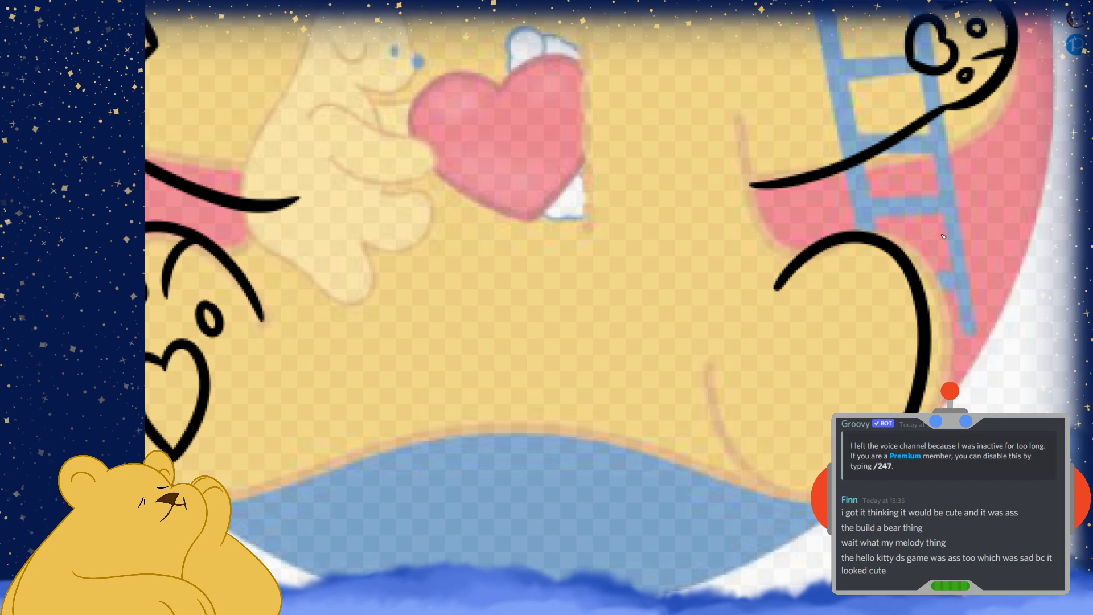
key("Delete")
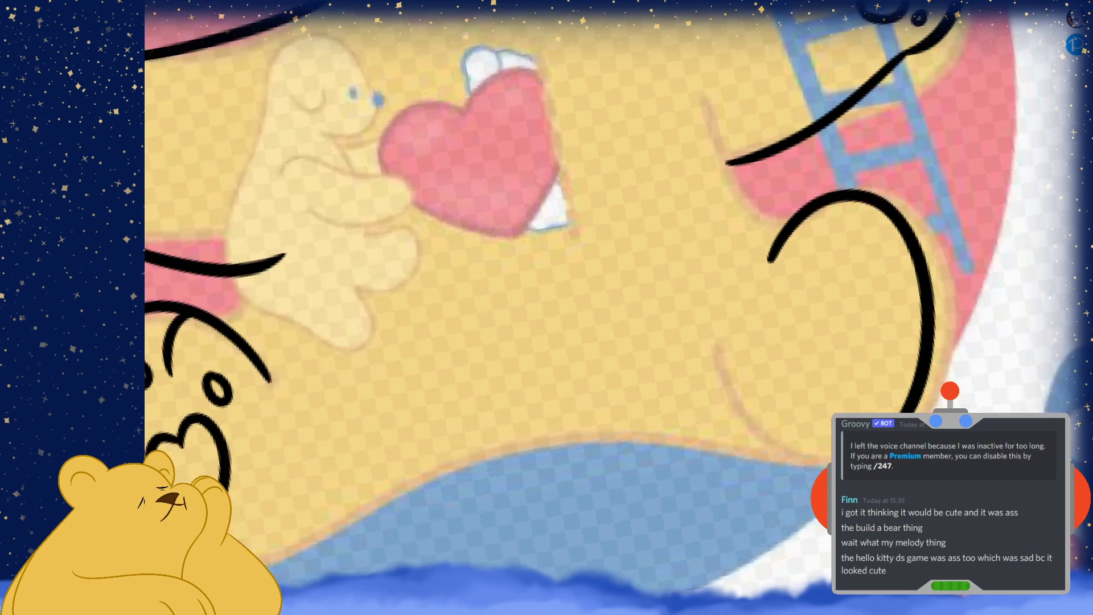
key("Delete")
key("Delete")
key("Delete")
key("Delete")
key("Delete")
key("Delete")
key("Delete")
key("Delete")
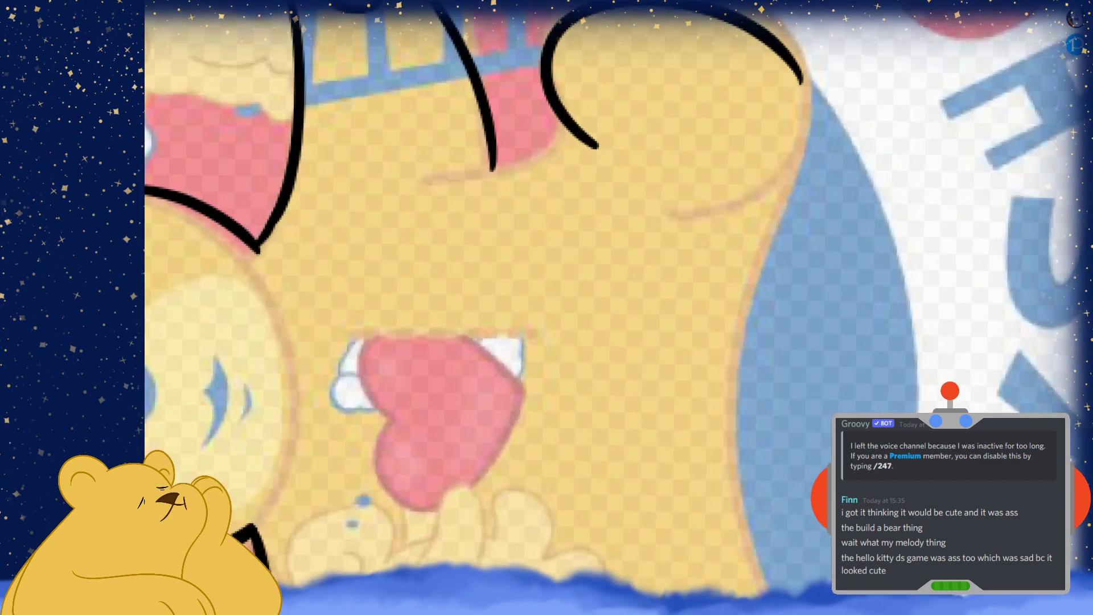
scroll(615, 296, "down", 2)
scroll(744, 278, "down", 1)
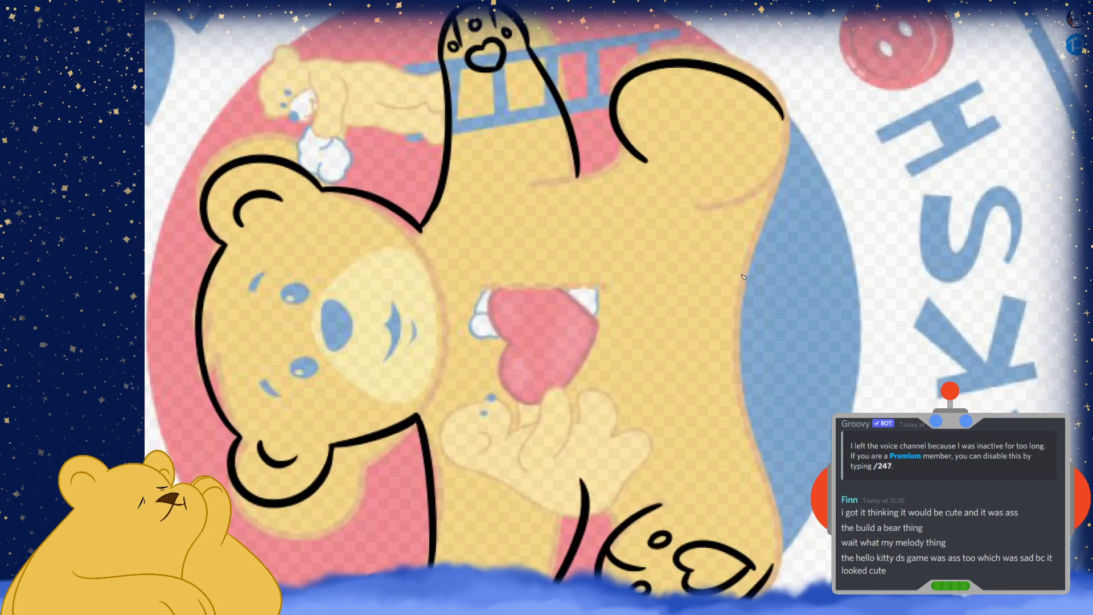
Draw the body's side edge in two strokes, upper and lower, redoing misplaced lines
mouse_move(782, 111)
left_mouse_down()
mouse_move(742, 299)
mouse_move(758, 496)
left_mouse_up()
key("ctrl+z")
left_click_drag(783, 119, 734, 378)
key("ctrl+z")
left_click_drag(780, 108, 732, 341)
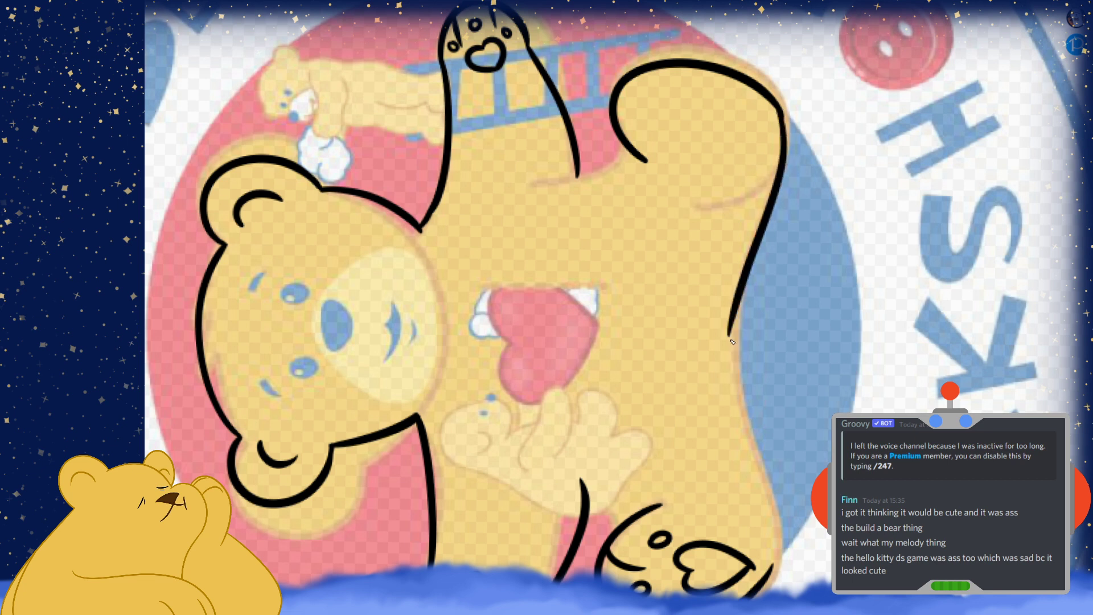
left_click_drag(745, 270, 766, 494)
key("ctrl+z")
left_click_drag(750, 263, 778, 482)
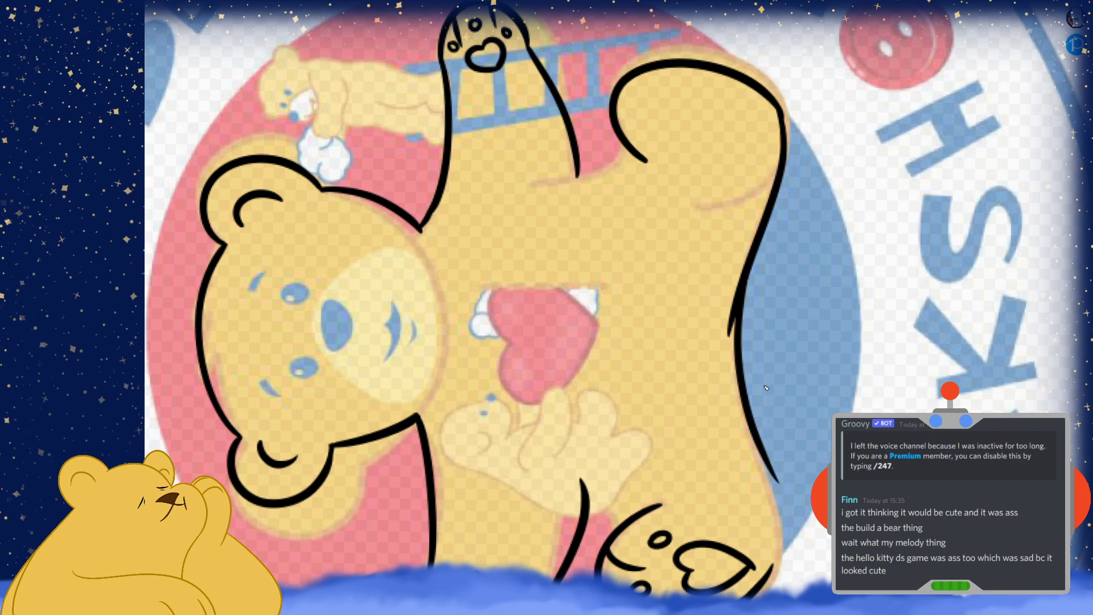
Erase the rough outer edge of the outline's upper part
scroll(806, 82, "up", 5)
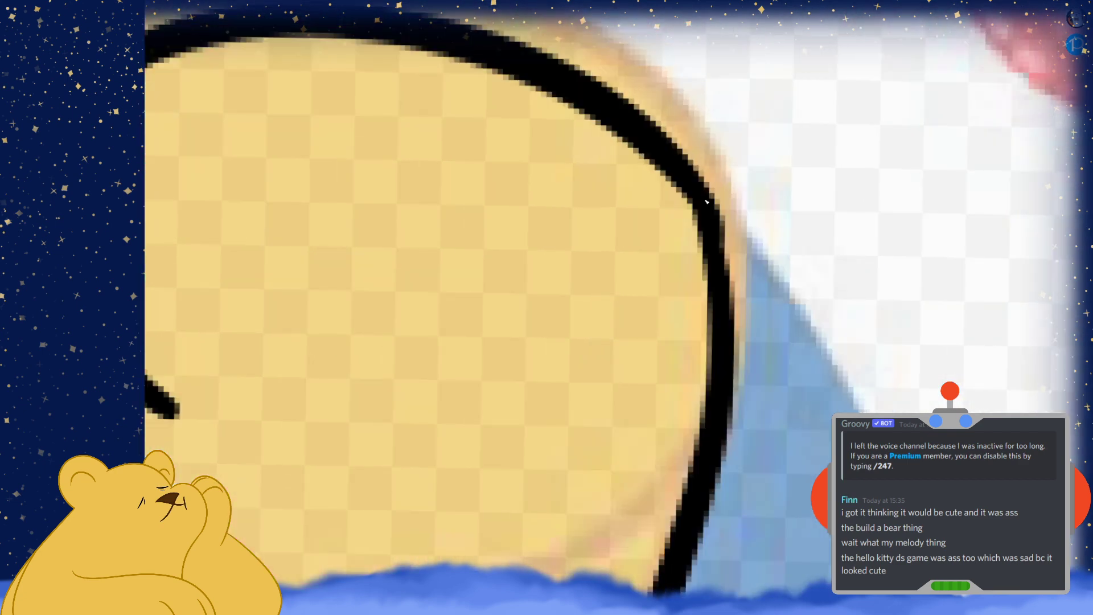
mouse_move(713, 242)
left_mouse_down()
mouse_move(684, 185)
mouse_move(718, 272)
left_mouse_up()
key("ctrl+z")
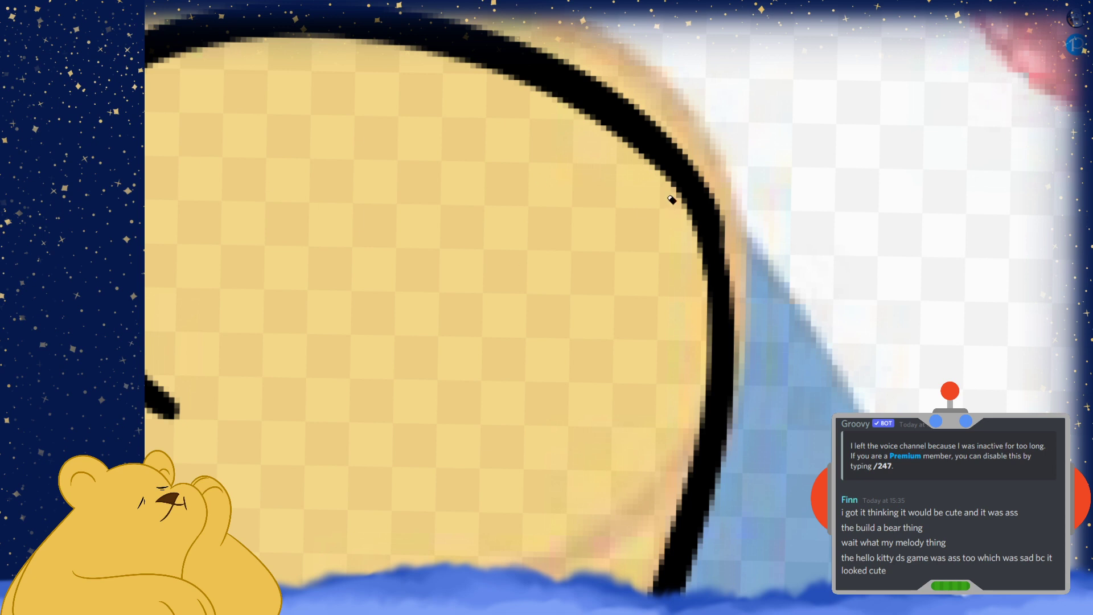
left_click_drag(694, 147, 745, 348)
key("ctrl+z")
left_click_drag(696, 152, 743, 328)
key("ctrl+z")
left_click_drag(703, 160, 769, 326)
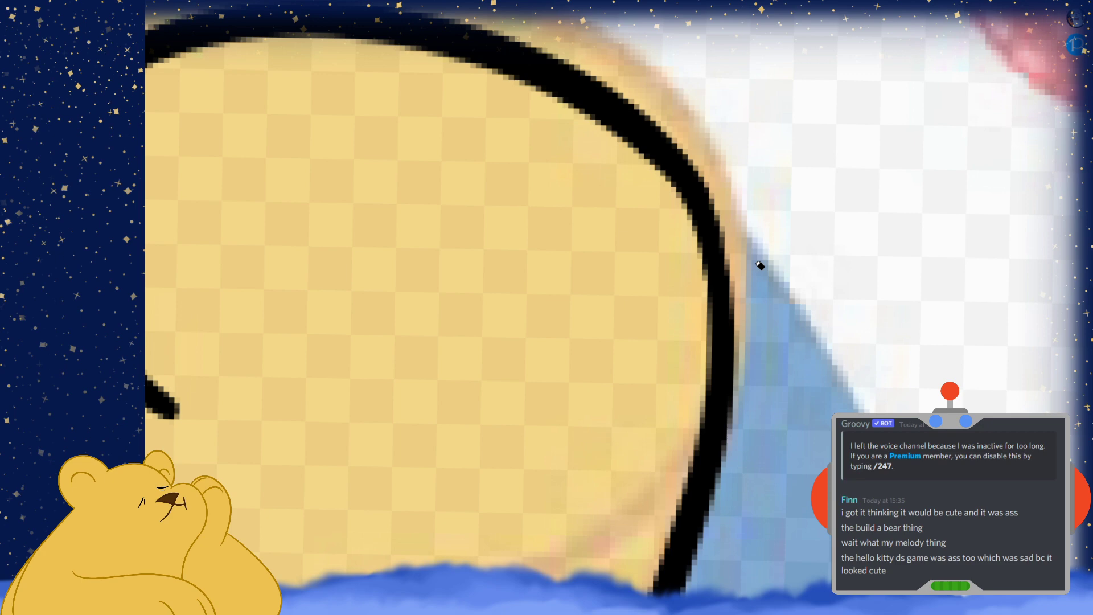
scroll(665, 151, "down", 5)
scroll(658, 247, "down", 1)
scroll(633, 335, "up", 5)
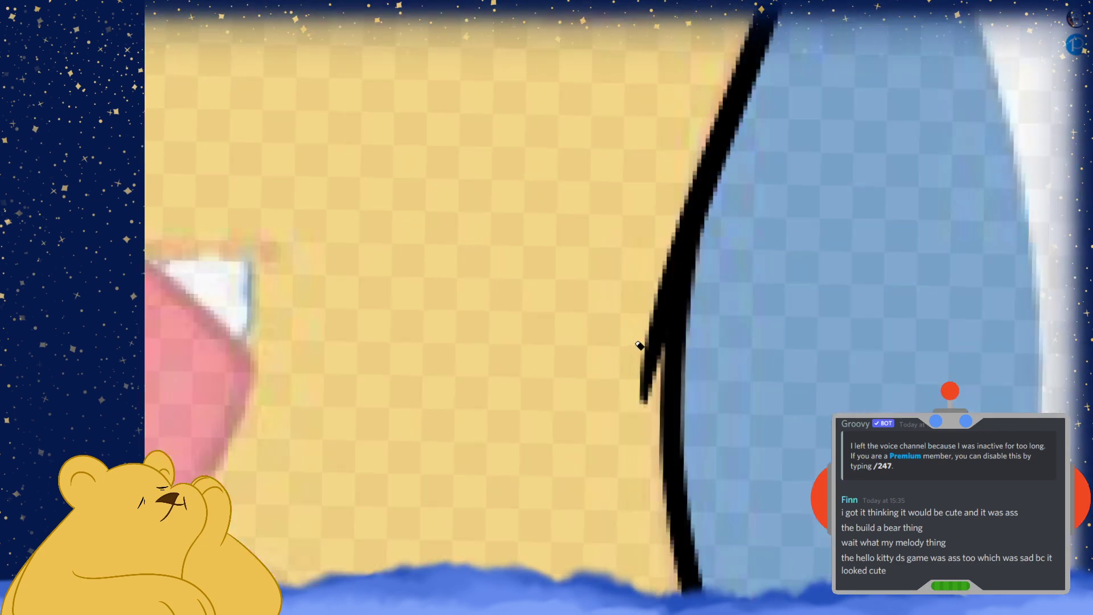
Trim the spur where outlines overlap and darken the body outline's left edge
left_click_drag(691, 177, 634, 465)
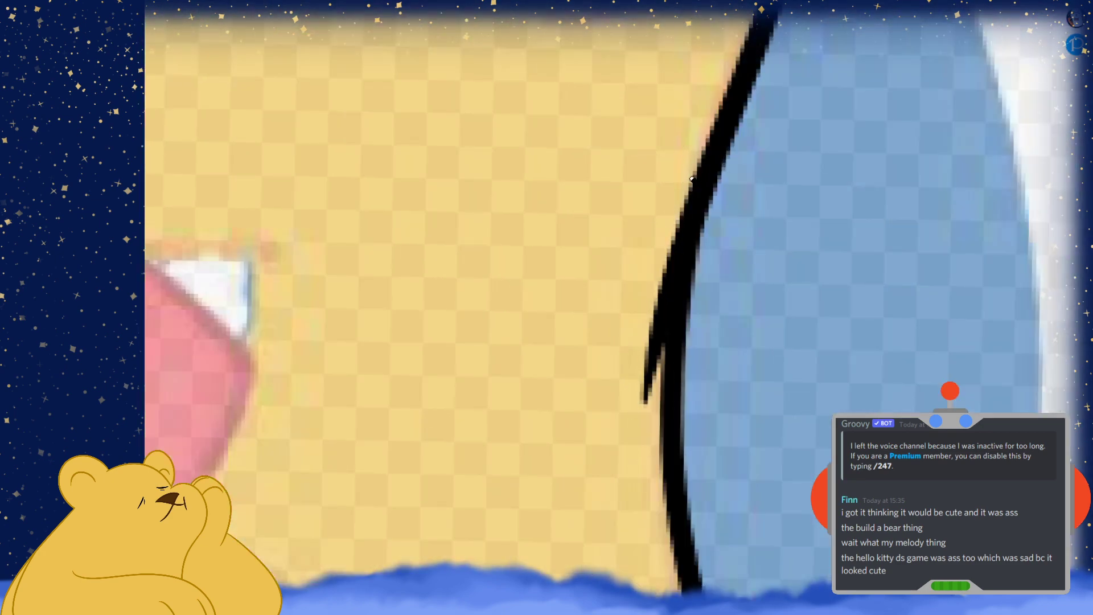
key("ctrl+z")
key("ctrl+z")
left_click_drag(668, 285, 646, 449)
key("ctrl+z")
left_click_drag(661, 302, 638, 456)
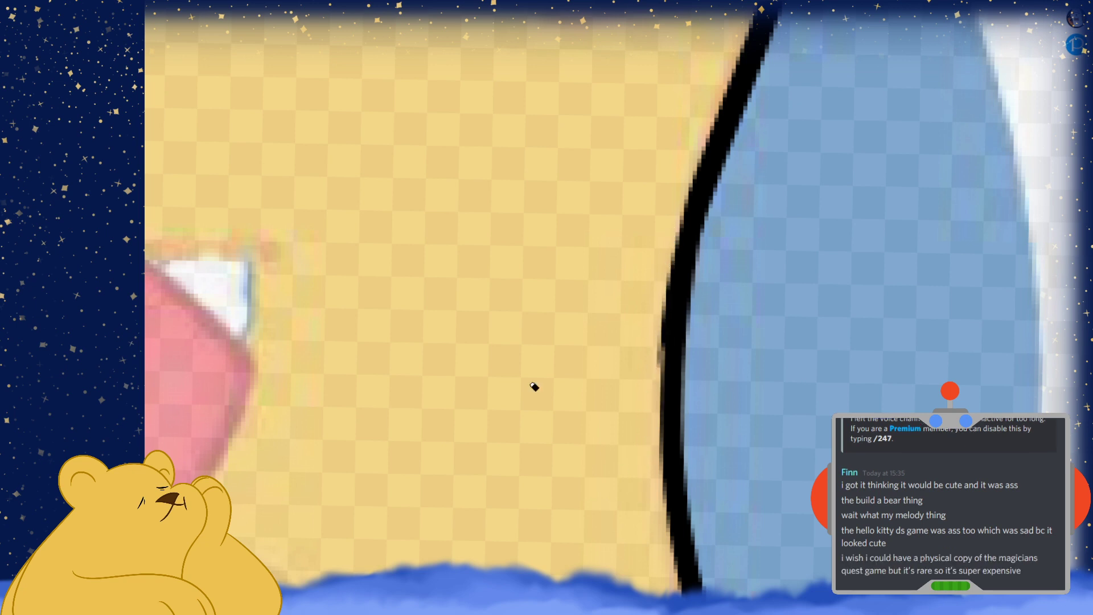
left_click_drag(668, 335, 671, 455)
key("ctrl+z")
left_click_drag(670, 334, 675, 468)
left_click_drag(668, 330, 669, 475)
scroll(675, 234, "down", 4)
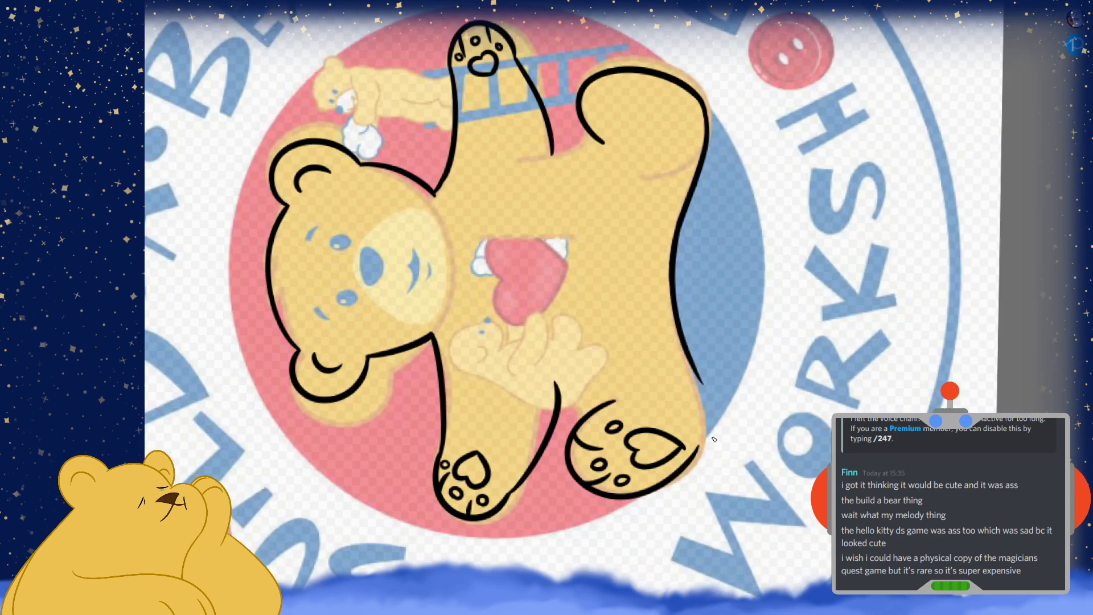
Turn the bear upright and draw a thickened outline along the left foot's underside
scroll(712, 448, "up", 1)
key("5")
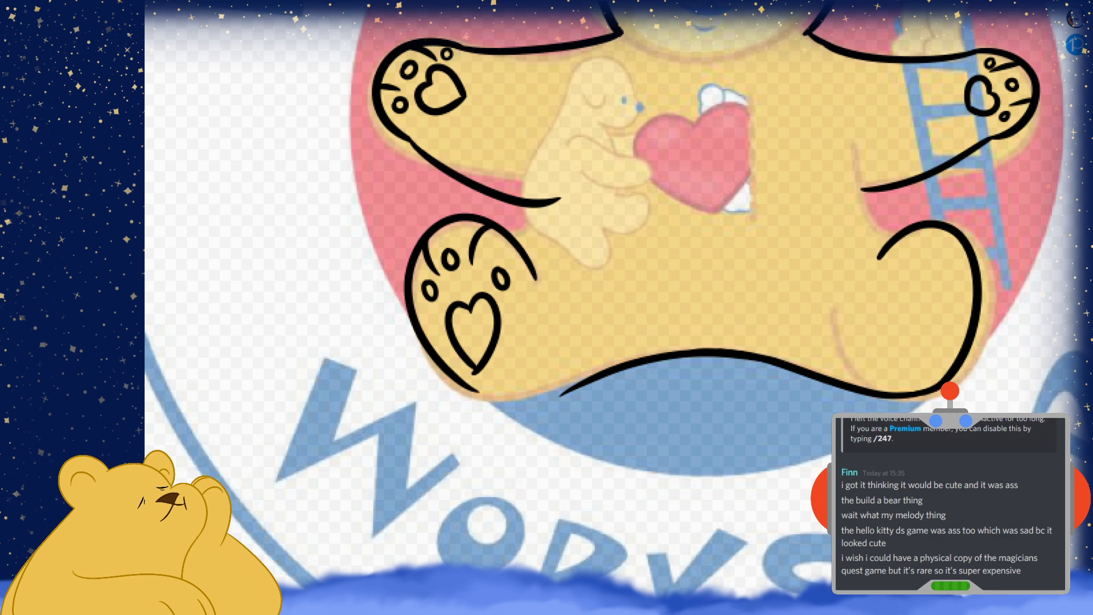
scroll(629, 434, "up", 3)
scroll(703, 381, "down", 1)
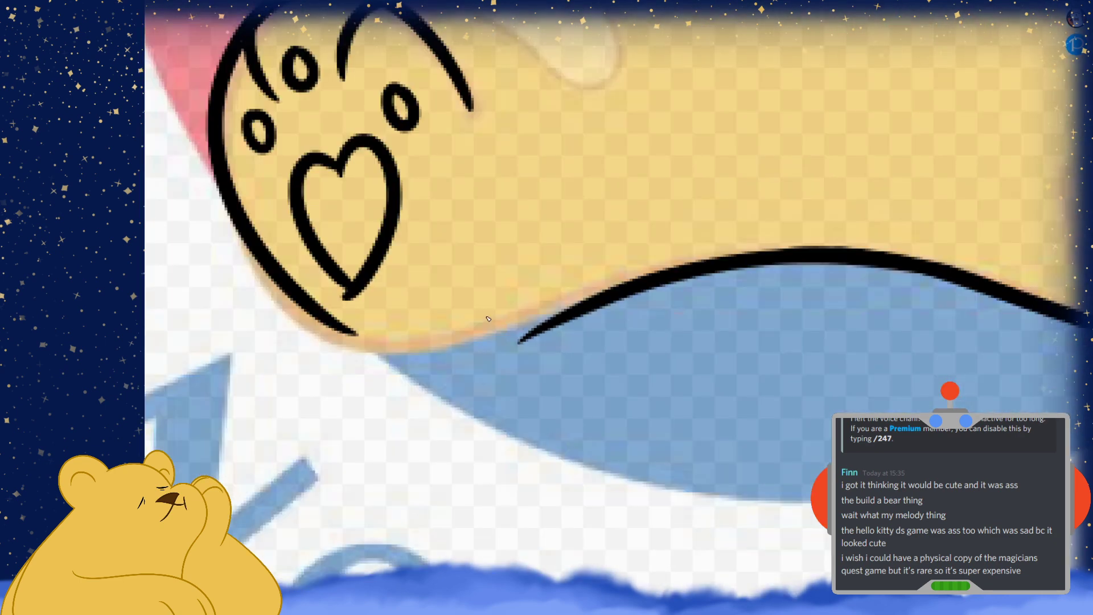
scroll(311, 238, "up", 1)
mouse_move(289, 312)
left_mouse_down()
mouse_move(495, 381)
mouse_move(732, 335)
left_mouse_up()
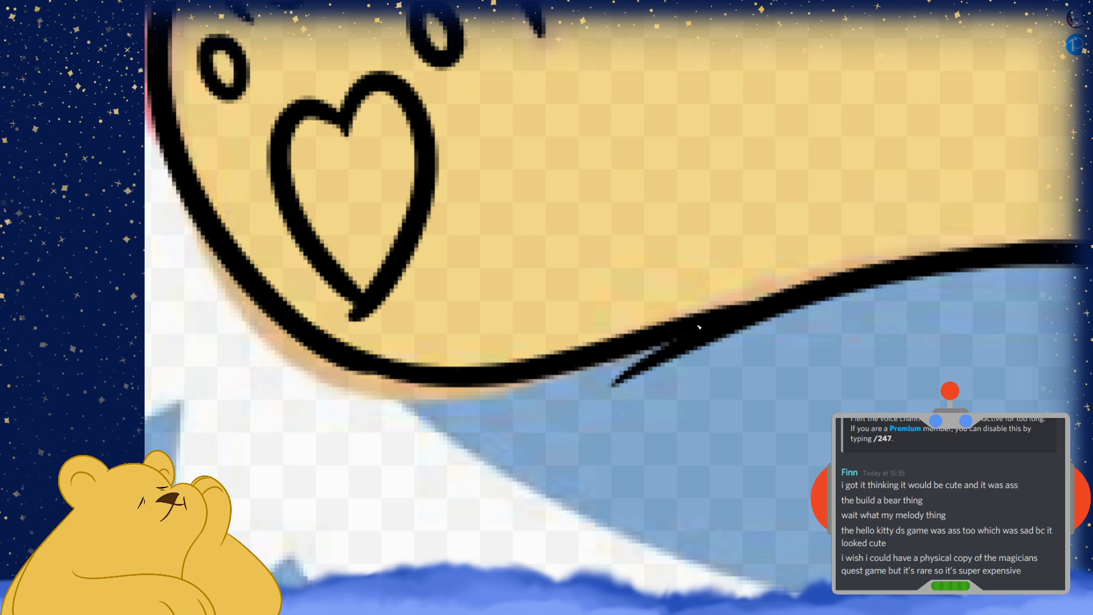
left_click_drag(712, 320, 887, 274)
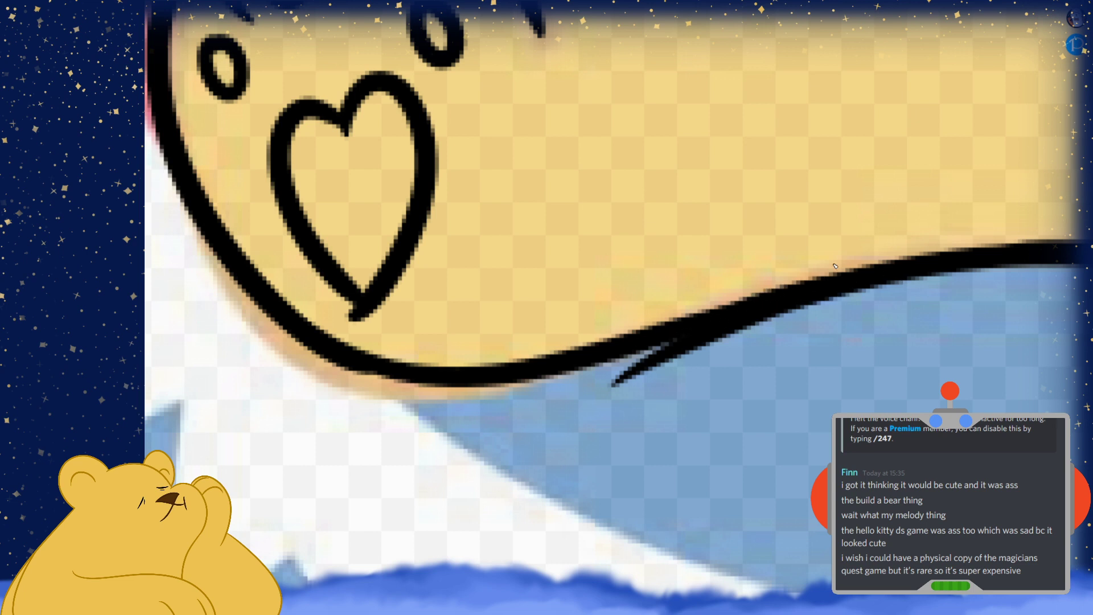
left_click_drag(364, 372, 453, 378)
key("ctrl+z")
Erase the stray branch and rough lower edge beneath the foot outline
left_click_drag(618, 387, 907, 340)
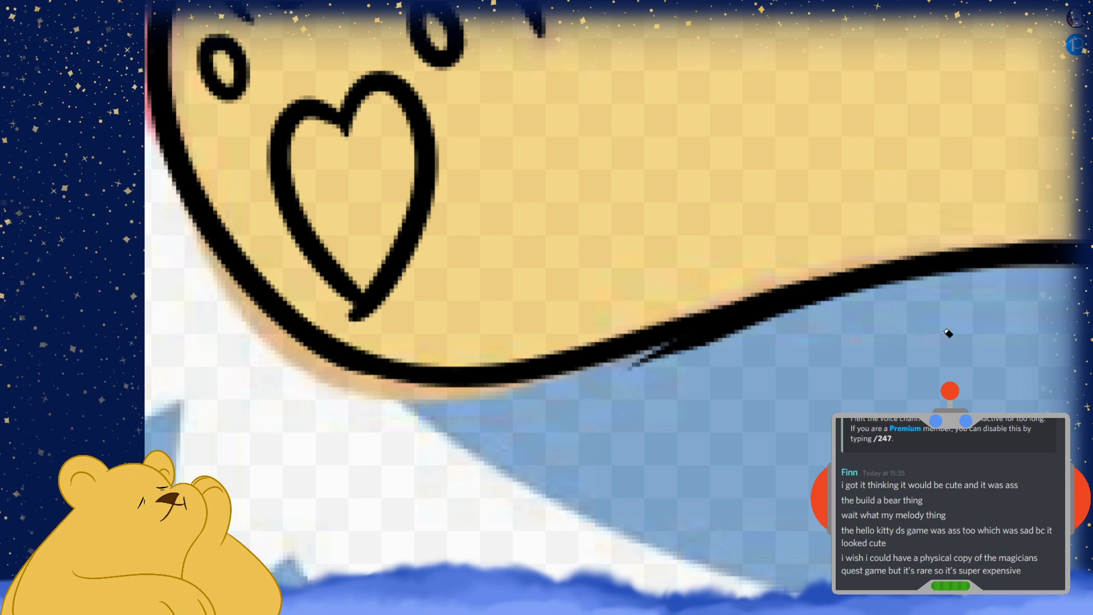
left_click_drag(664, 361, 941, 306)
left_click_drag(750, 332, 968, 306)
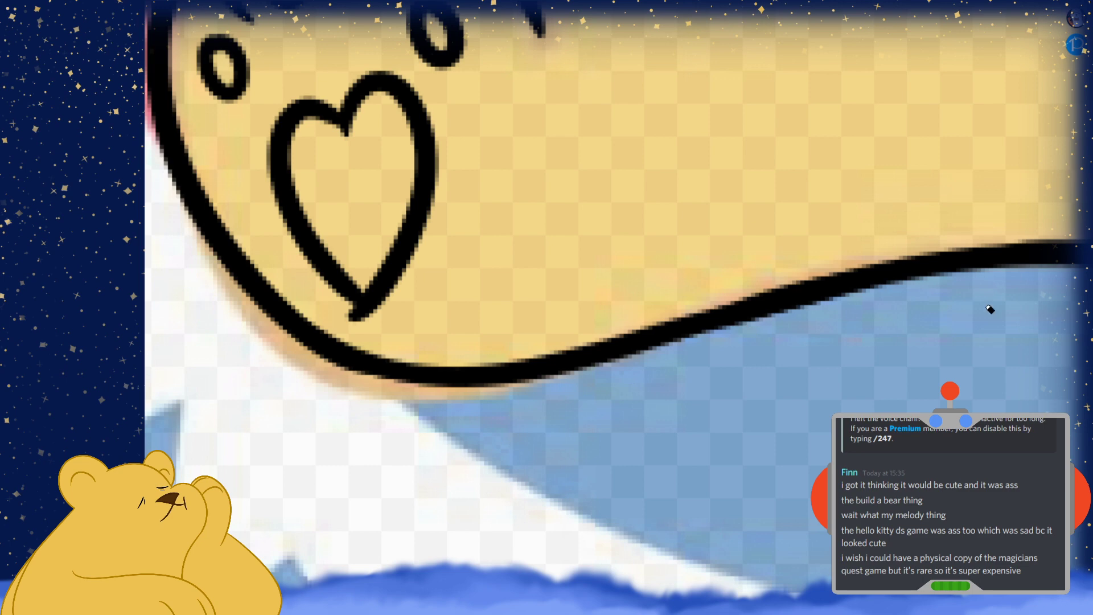
scroll(582, 416, "down", 5)
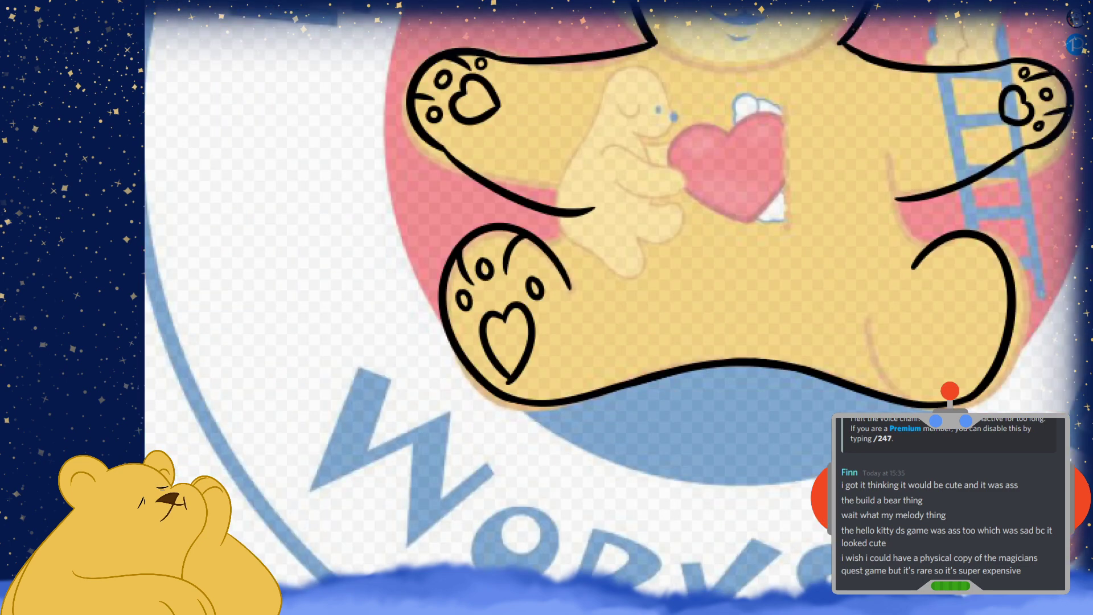
scroll(476, 397, "down", 3)
scroll(773, 322, "up", 6)
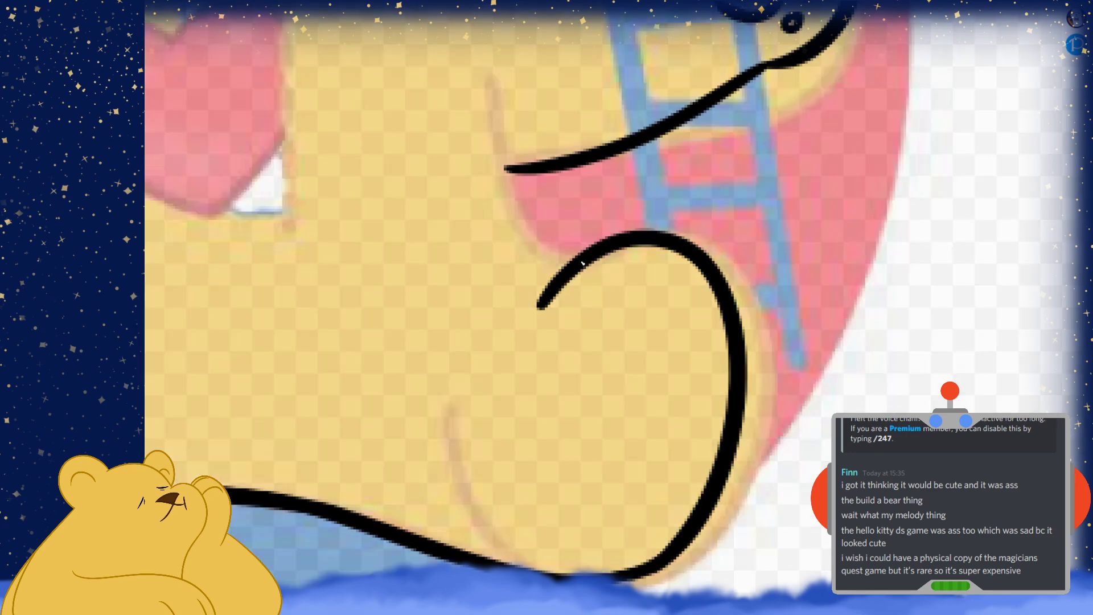
Draw two toe curves and three small toe ovals inside the right foot
left_click_drag(583, 261, 606, 357)
left_click_drag(686, 256, 680, 362)
mouse_move(663, 313)
left_mouse_down()
mouse_move(662, 351)
mouse_move(662, 311)
mouse_move(650, 355)
mouse_move(658, 305)
left_mouse_up()
key("ctrl+z")
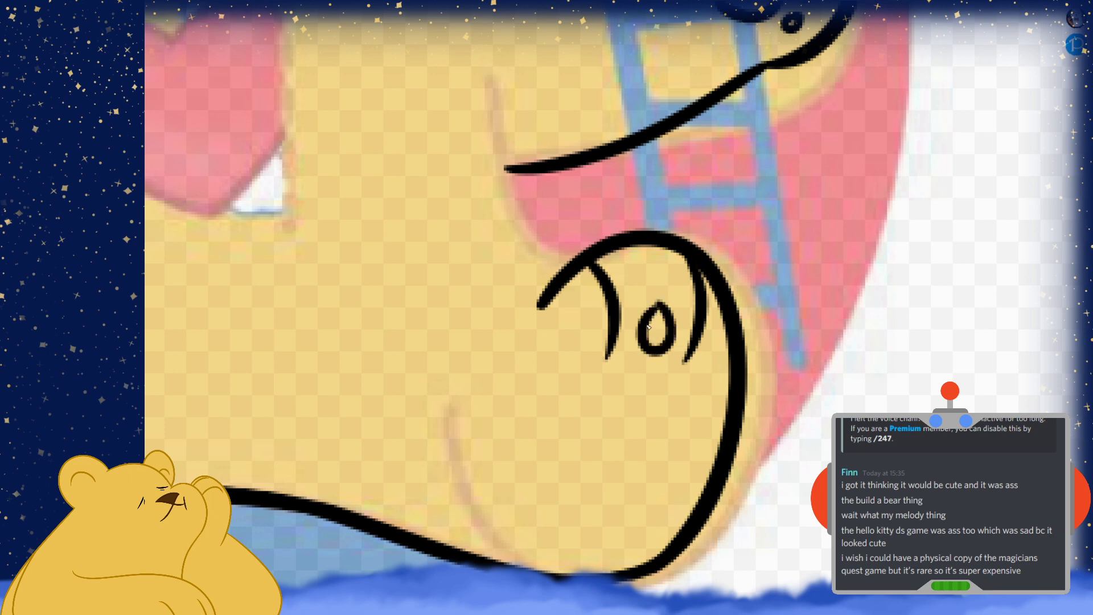
mouse_move(581, 322)
left_mouse_down()
mouse_move(589, 357)
mouse_move(584, 320)
left_mouse_up()
left_click_drag(716, 341, 710, 356)
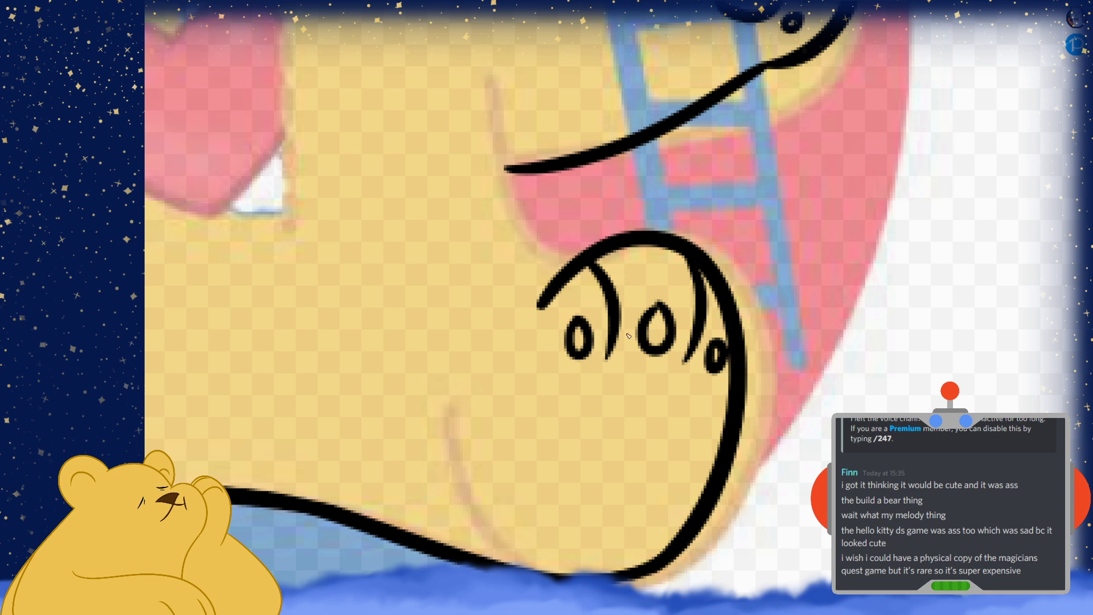
Draw the heart-shaped pad below the toes and close its bottom point
mouse_move(654, 430)
left_mouse_down()
mouse_move(644, 538)
mouse_move(661, 426)
mouse_move(710, 455)
left_mouse_up()
left_click_drag(683, 513, 655, 518)
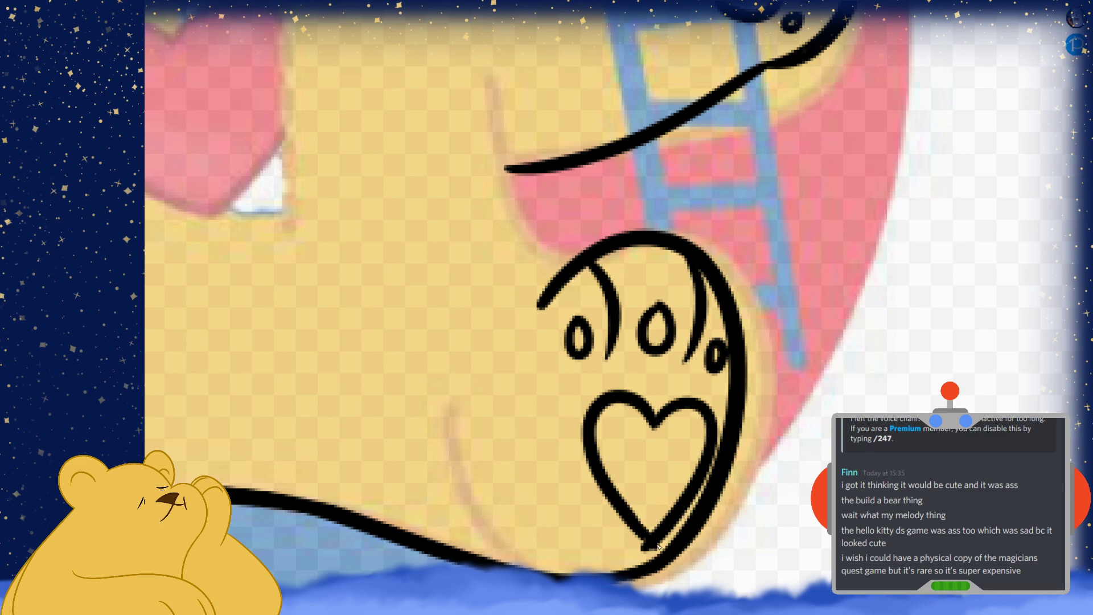
left_click_drag(647, 529, 652, 544)
scroll(648, 576, "up", 5)
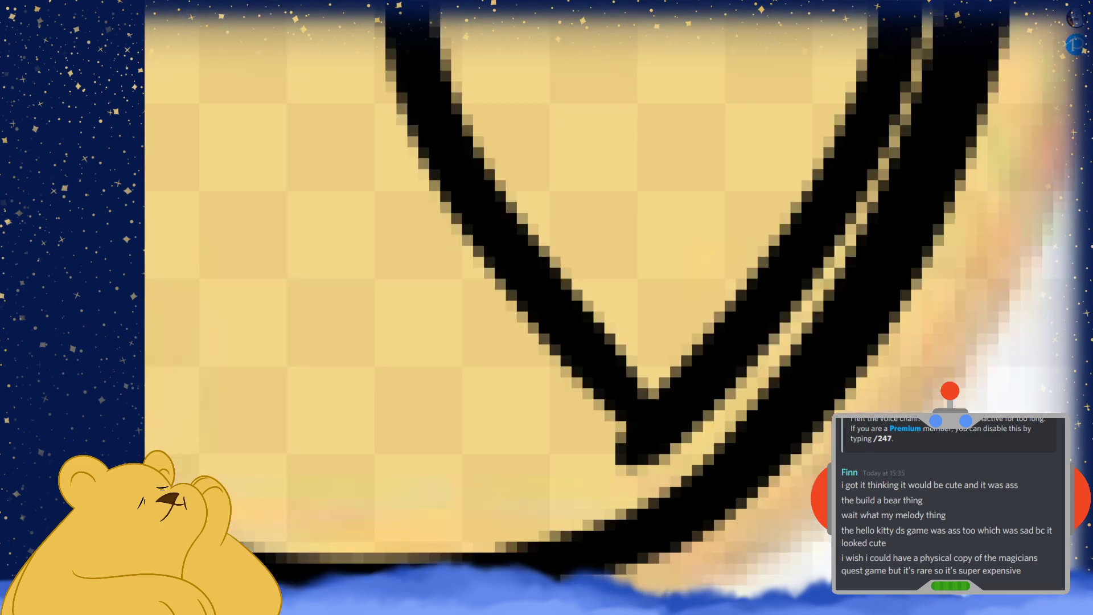
Clean the jagged pixels and stray tail off the heart's point
left_click_drag(646, 470, 582, 424)
key("ctrl+z")
scroll(554, 403, "down", 5)
scroll(683, 392, "down", 2)
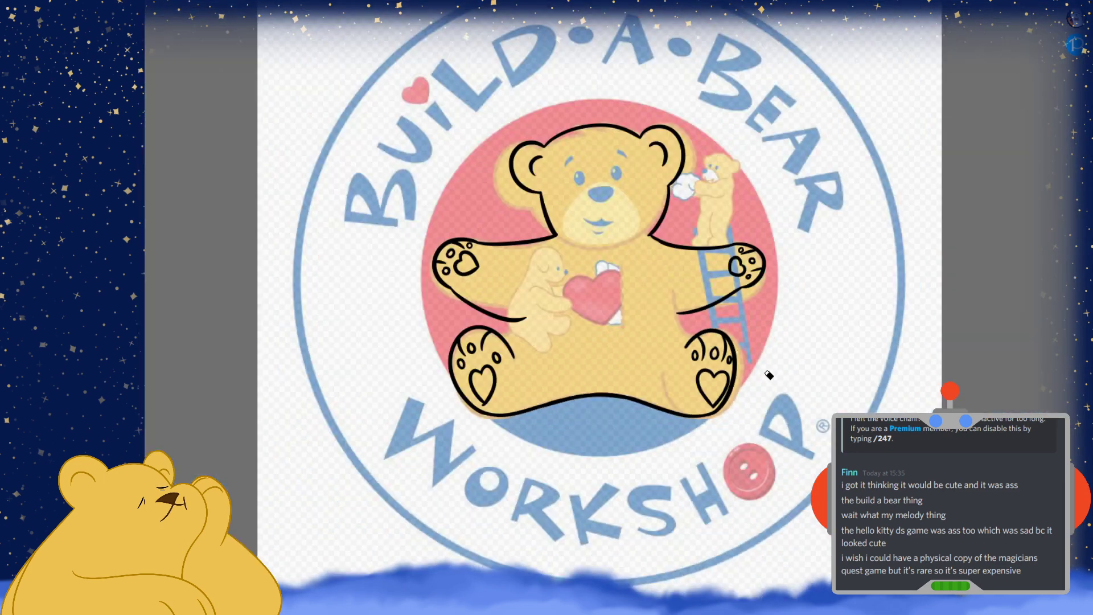
scroll(501, 409, "up", 6)
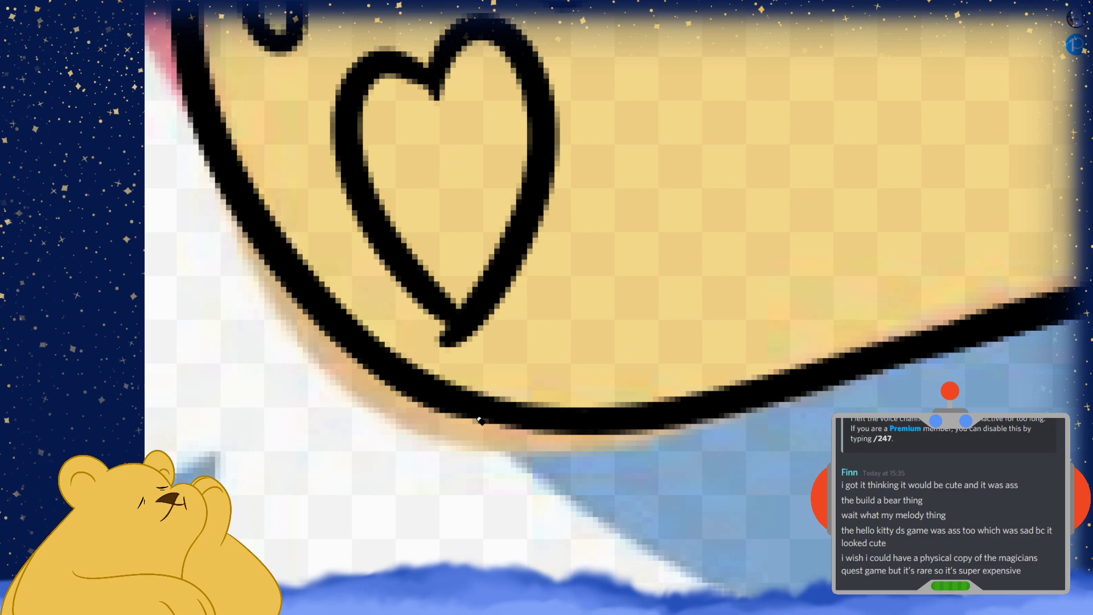
key("ctrl+z")
left_click_drag(444, 331, 463, 357)
scroll(483, 374, "down", 3)
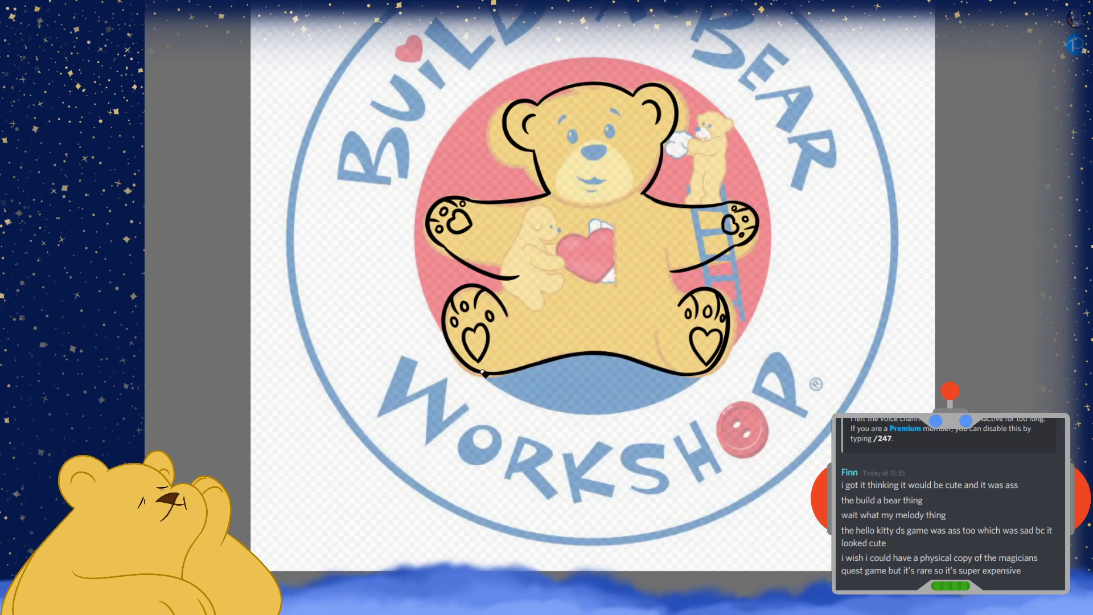
scroll(529, 282, "up", 5)
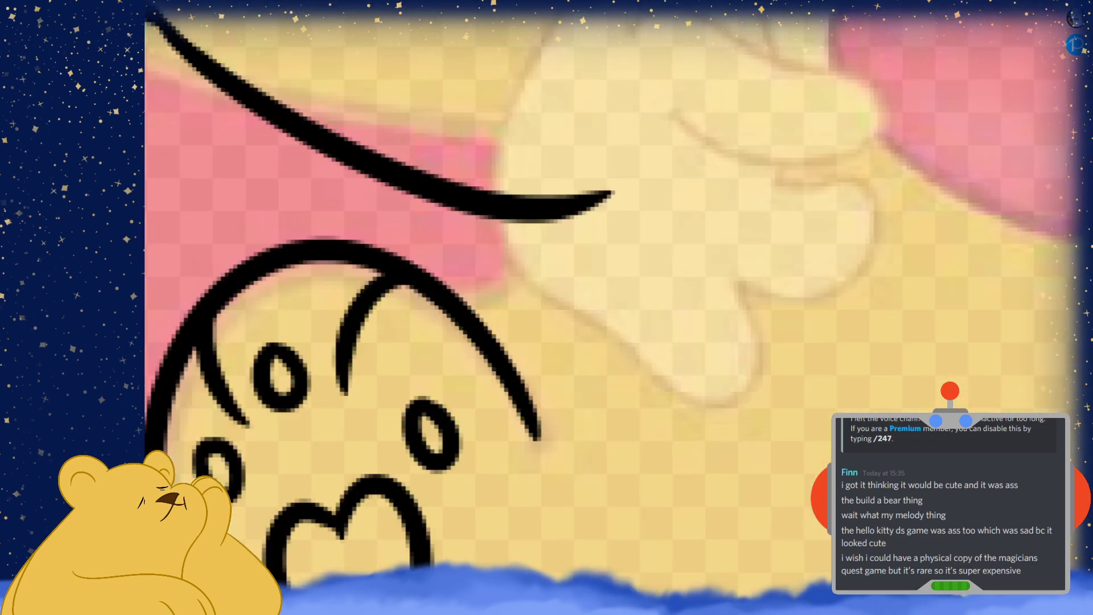
Draw the connecting line from the right arm's underside into the body outline
left_click_drag(575, 220, 477, 313)
scroll(533, 264, "down", 3)
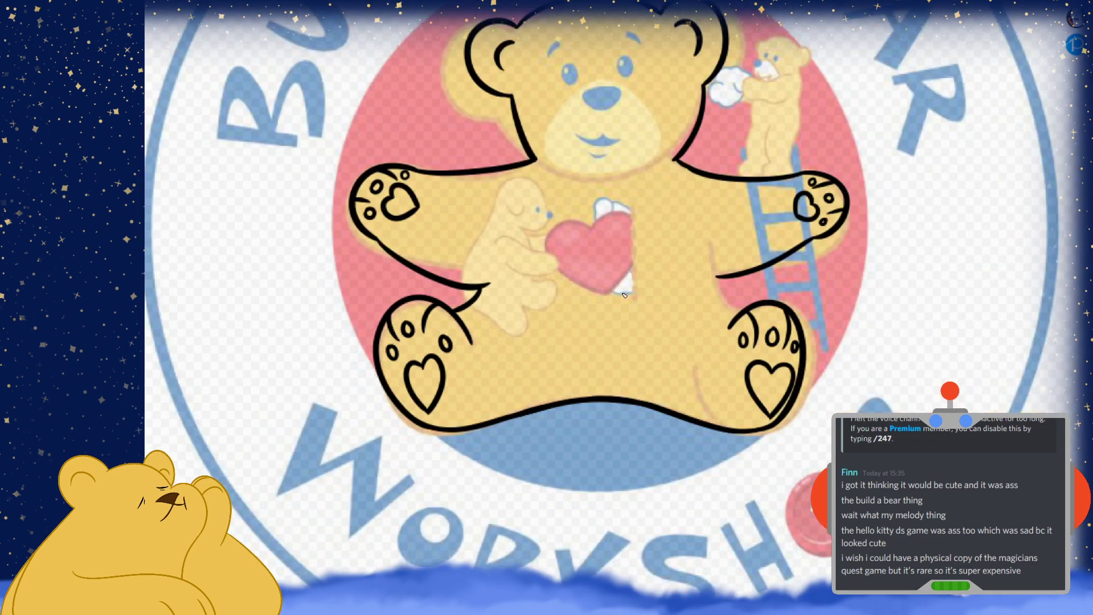
scroll(620, 266, "up", 5)
left_click_drag(576, 165, 649, 367)
key("ctrl+z")
mouse_move(577, 168)
left_mouse_down()
mouse_move(590, 259)
mouse_move(676, 347)
left_mouse_up()
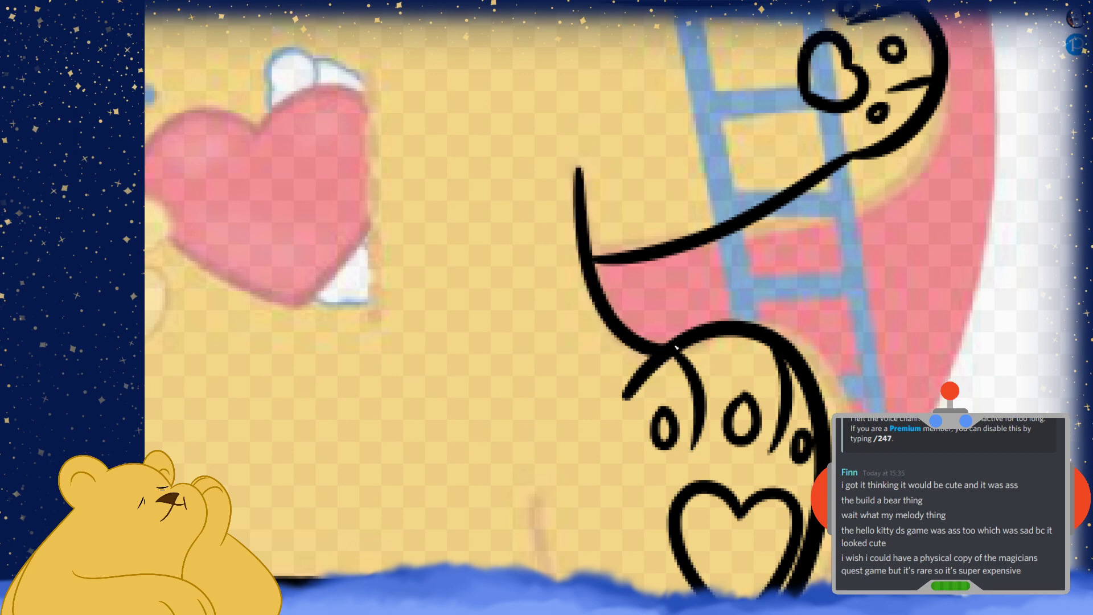
scroll(676, 347, "down", 3)
scroll(602, 381, "up", 5)
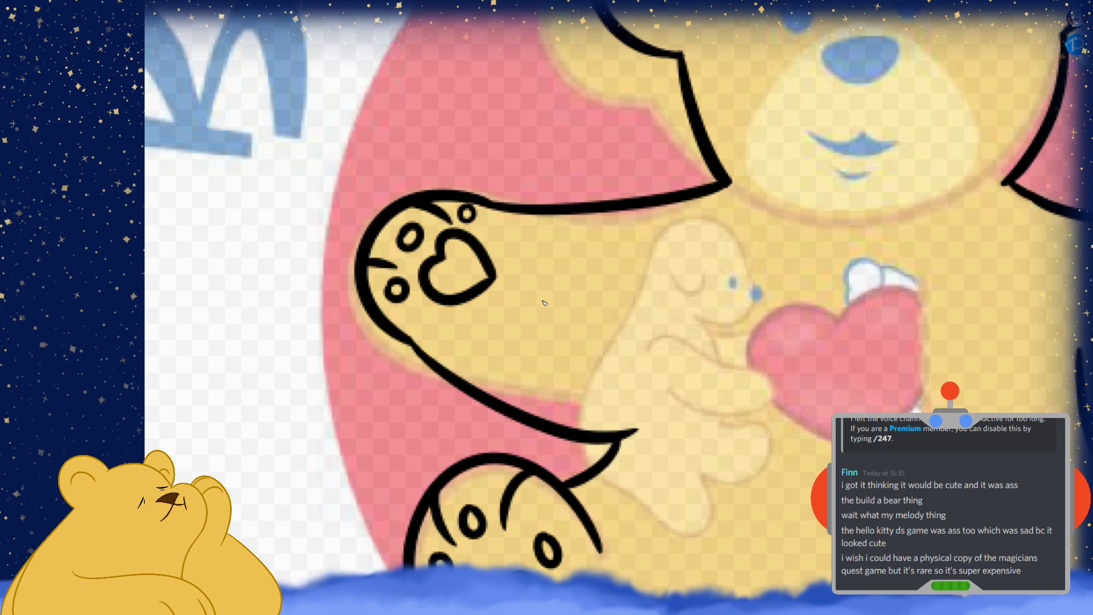
Draw the line under the left arm down to its curve and thicken its bend
left_click_drag(616, 334, 600, 455)
key("ctrl+z")
left_click_drag(614, 326, 612, 448)
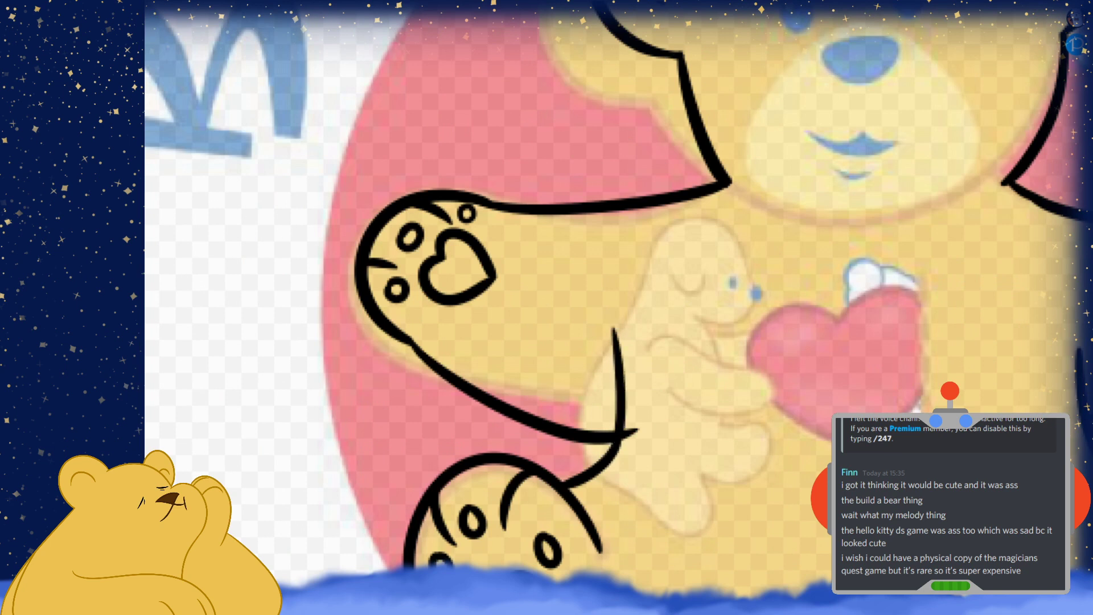
scroll(627, 458, "up", 3)
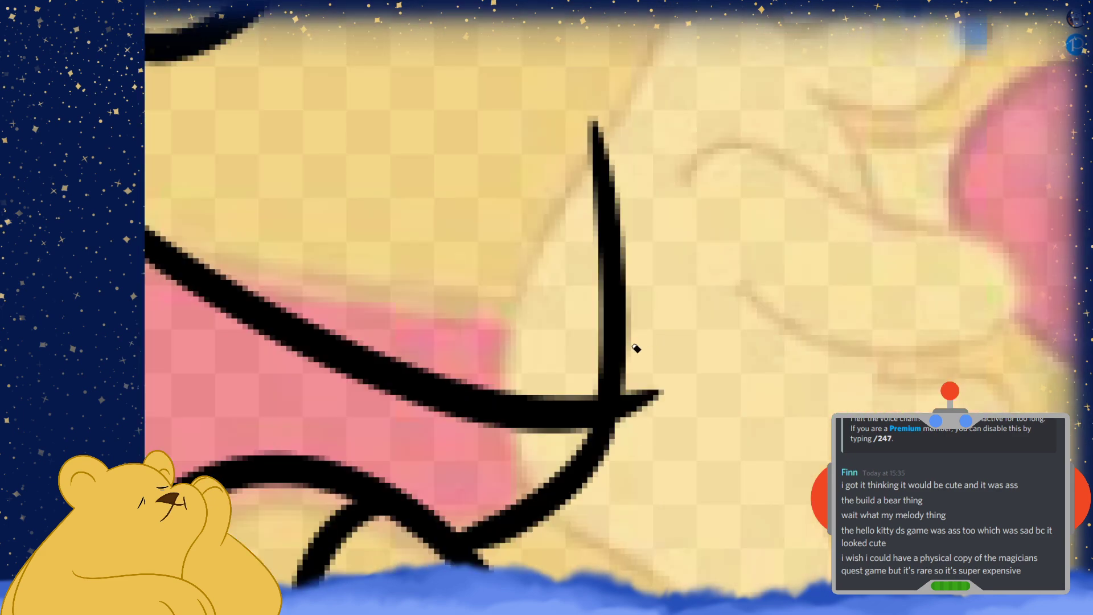
key("ctrl+z")
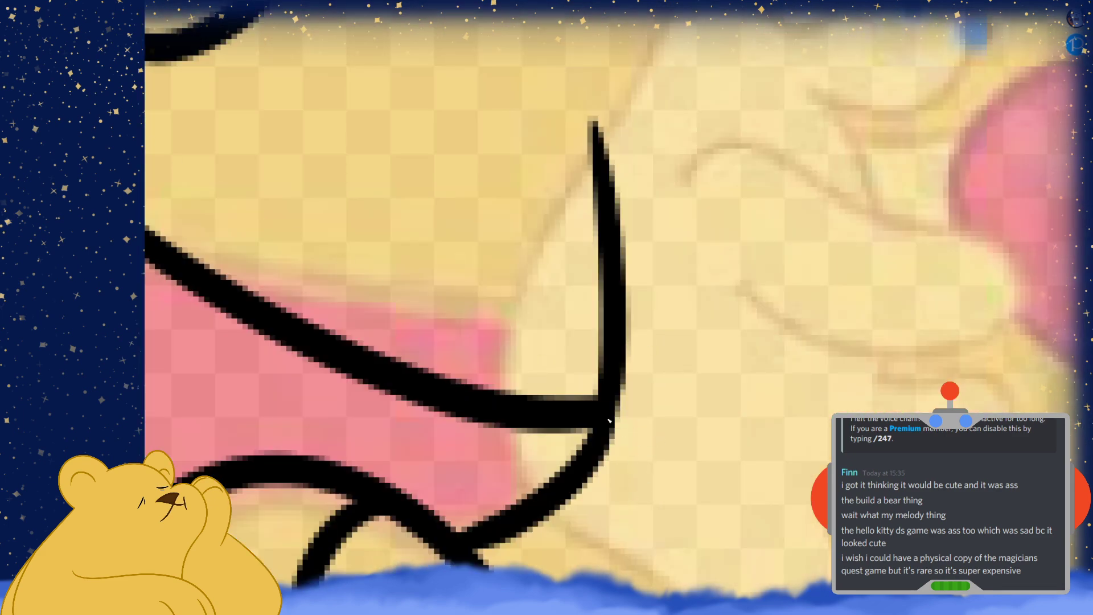
left_click_drag(613, 361, 584, 471)
scroll(483, 305, "down", 7)
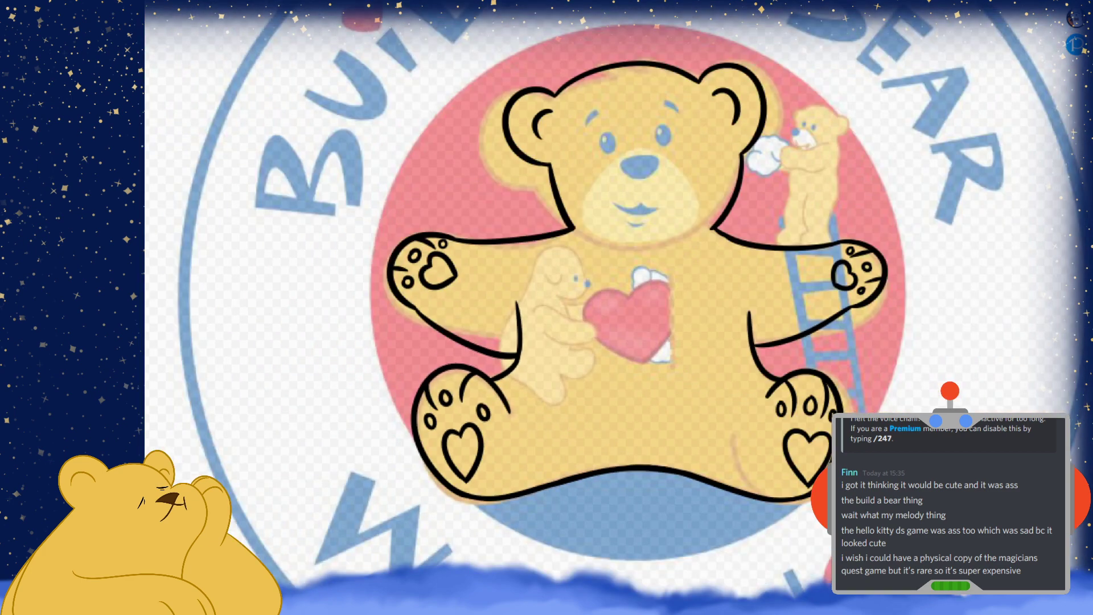
Toggle the reference logo, zoom in, and draw the bear's two oval eyes, undoing one eye stroke
key("ctrl+0")
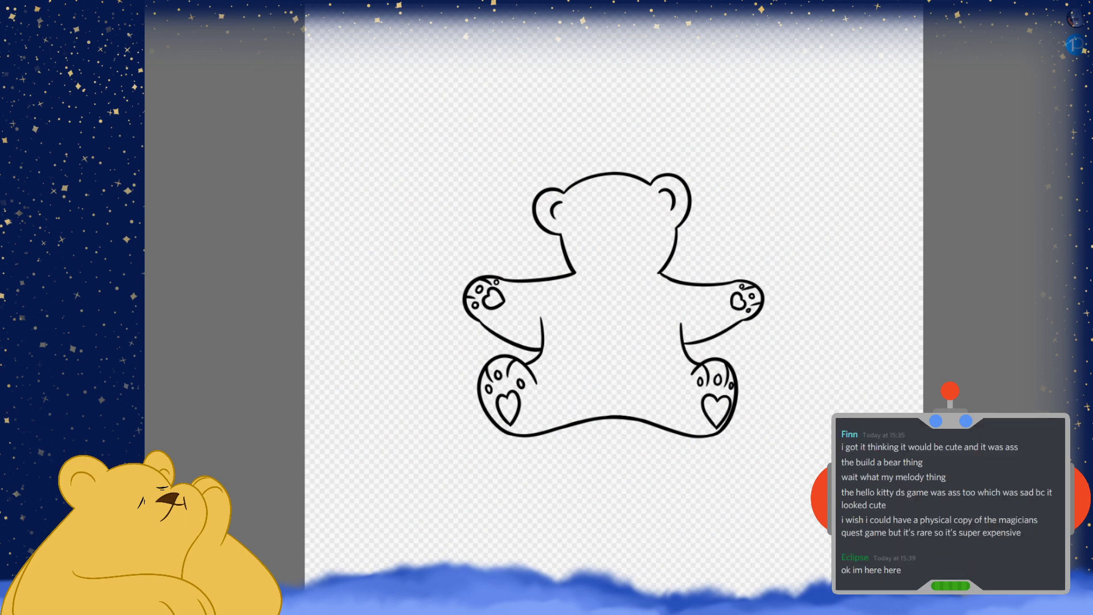
key("ctrl+z")
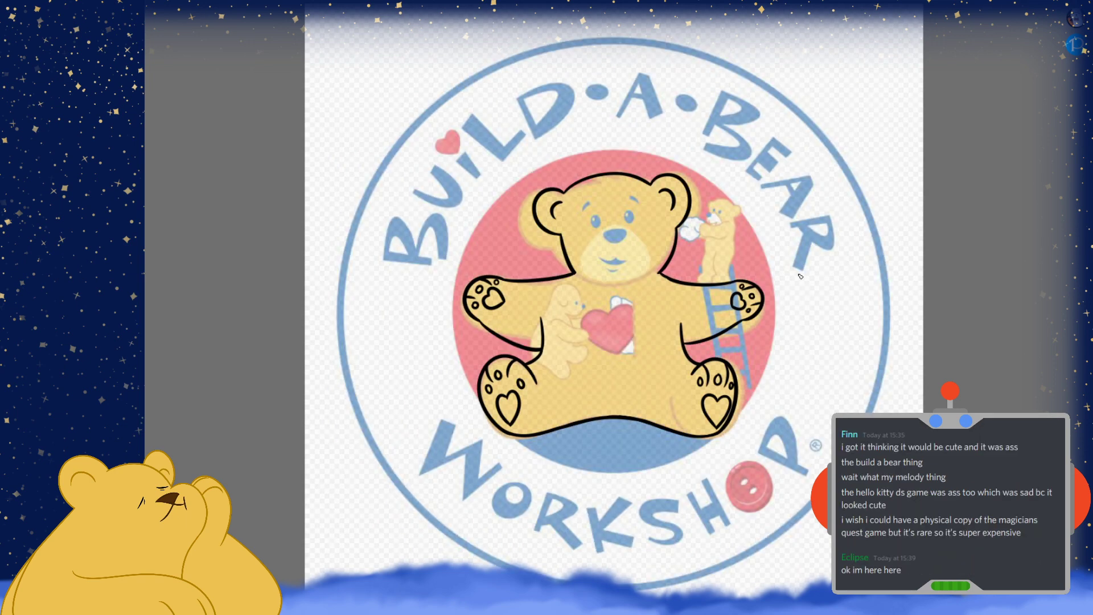
scroll(620, 226, "up", 3)
scroll(618, 225, "up", 2)
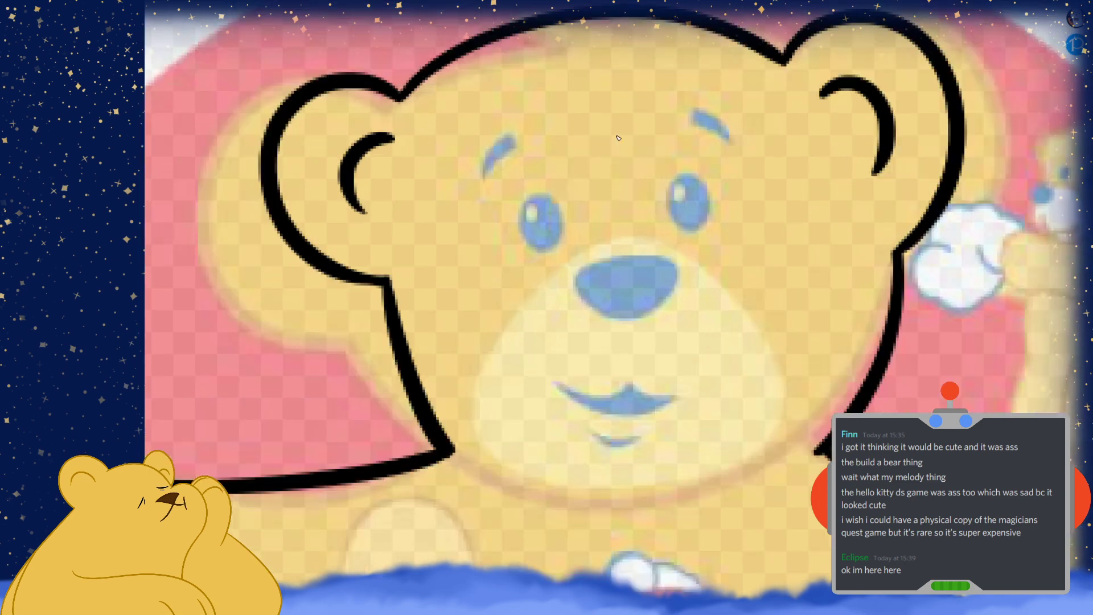
left_click_drag(510, 236, 512, 259)
left_click_drag(762, 234, 766, 242)
key("ctrl+z")
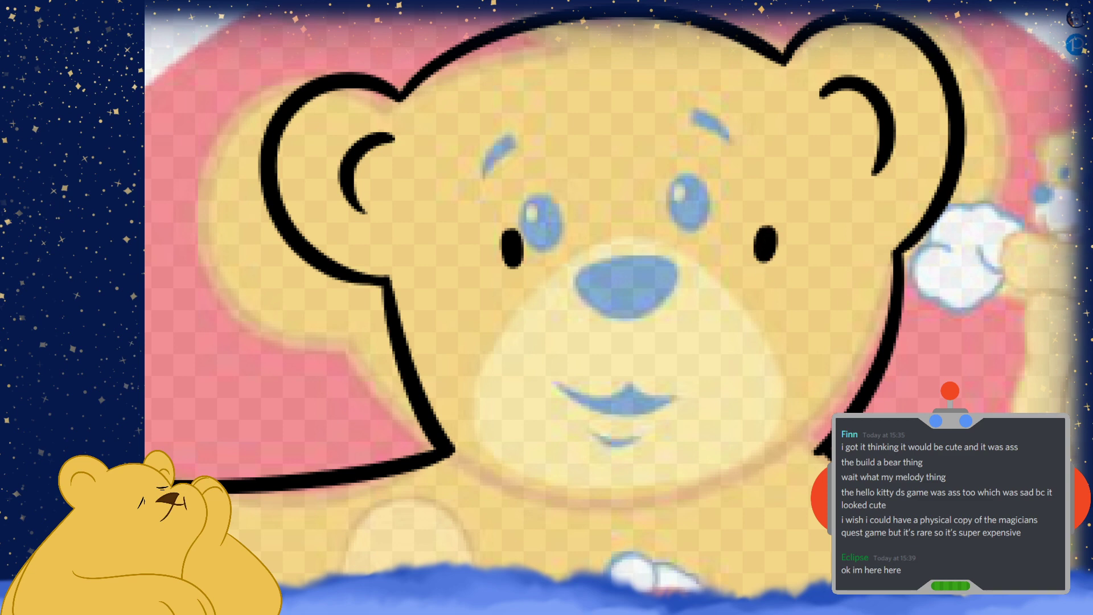
Hide the reference bear and draw the curved muzzle line and two crossing mouth curves
key("ctrl+comma")
key("ctrl+comma")
mouse_move(479, 335)
left_mouse_down()
mouse_move(566, 290)
mouse_move(765, 316)
left_mouse_up()
key("ctrl+z")
left_click_drag(533, 297, 798, 331)
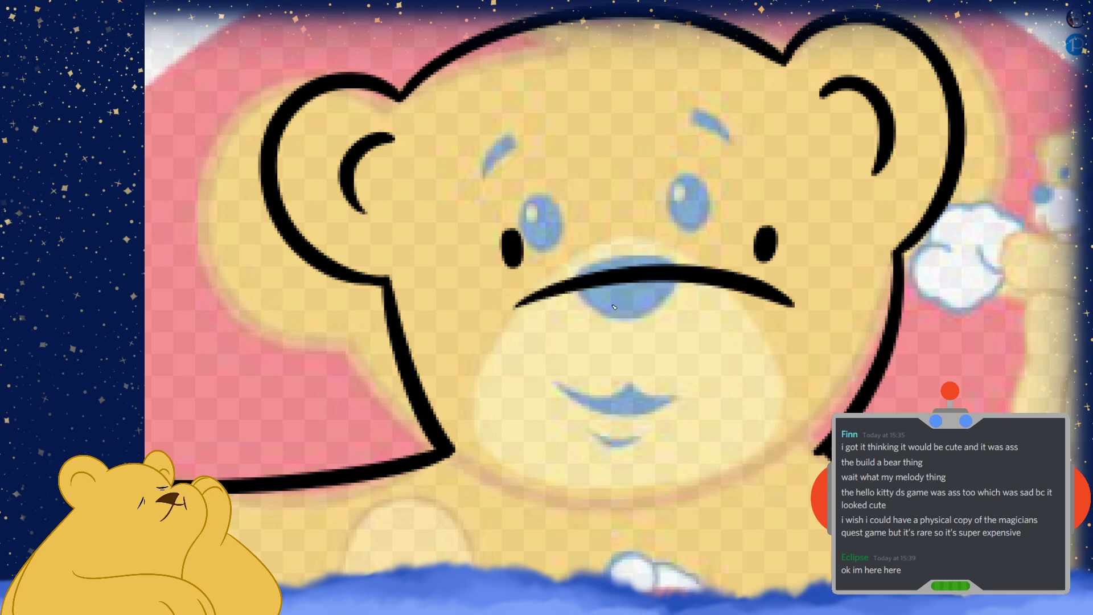
left_click_drag(595, 289, 770, 342)
mouse_move(723, 290)
left_mouse_down()
mouse_move(663, 328)
mouse_move(556, 345)
left_mouse_up()
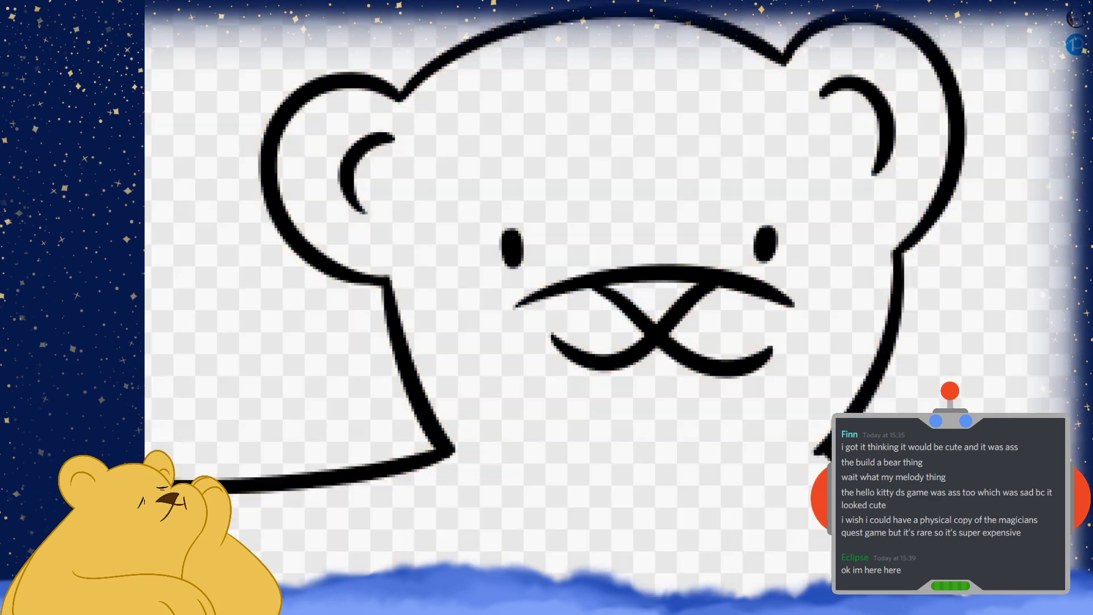
Erase the stray vertical line between the bear's right arm and leg in two eraser strokes
scroll(680, 157, "down", 5)
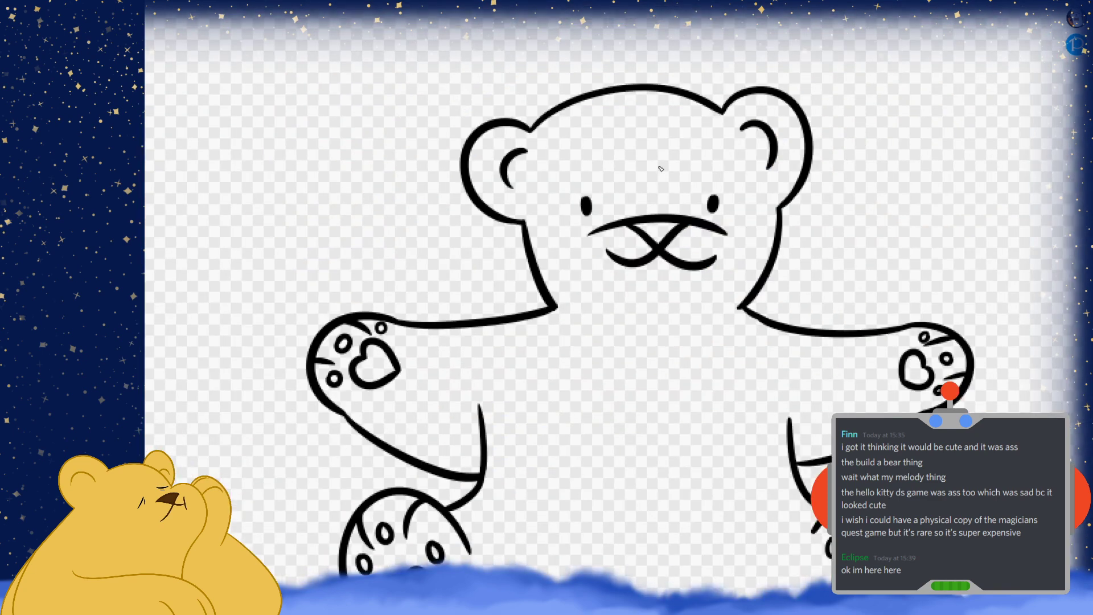
scroll(652, 208, "up", 2)
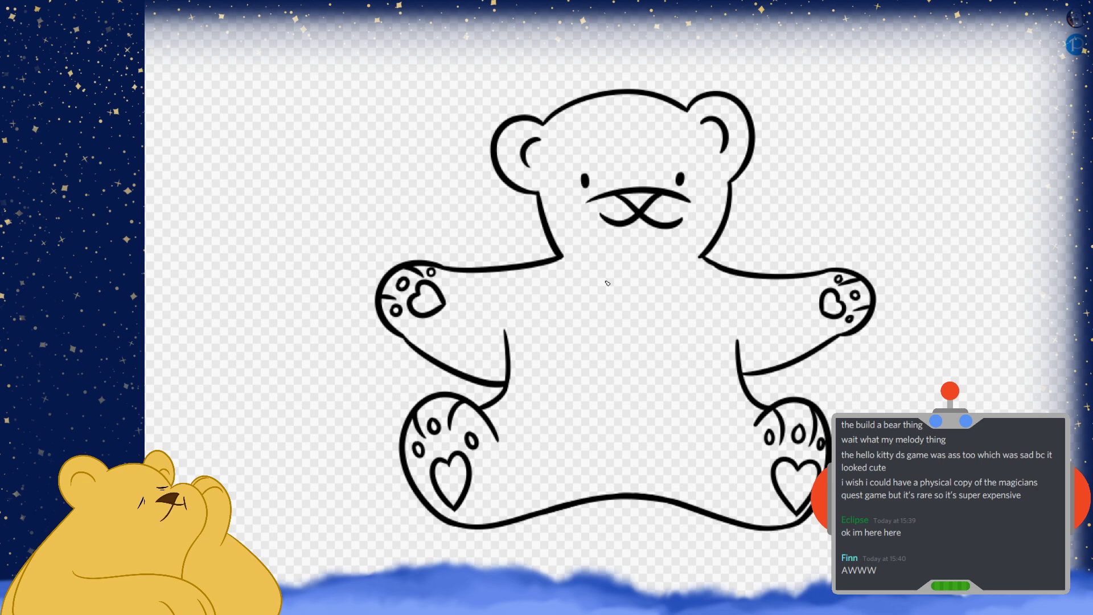
scroll(514, 392, "up", 5)
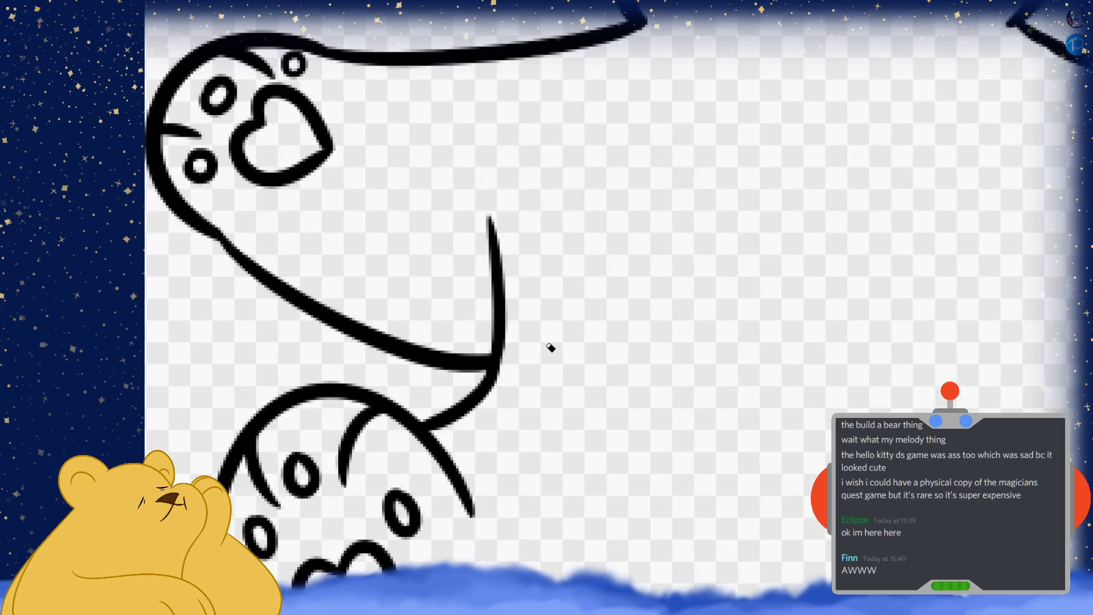
left_click_drag(495, 347, 500, 275)
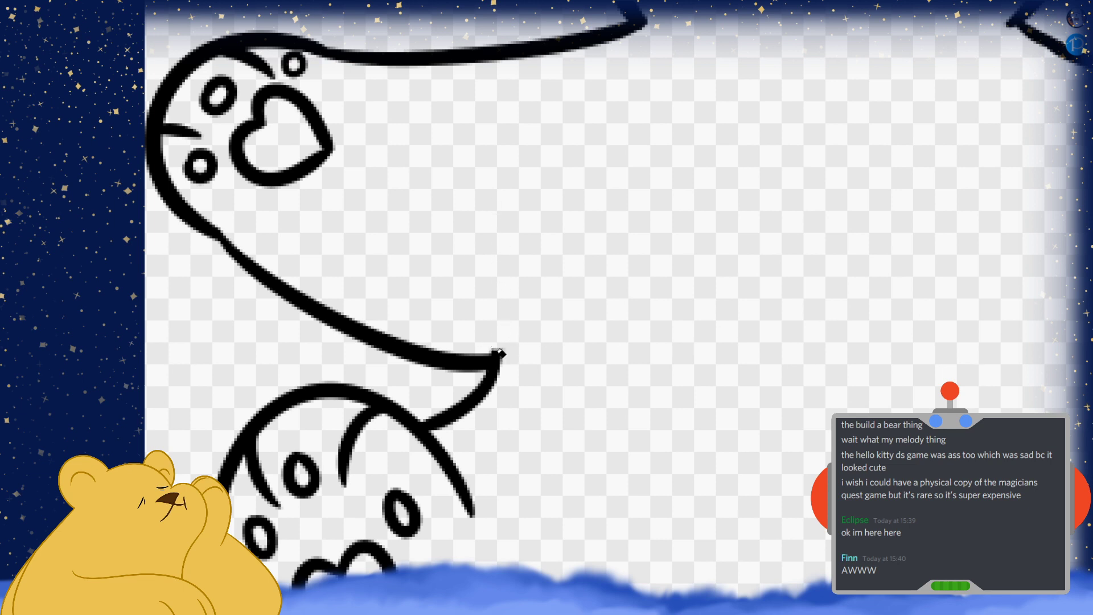
scroll(575, 371, "down", 1)
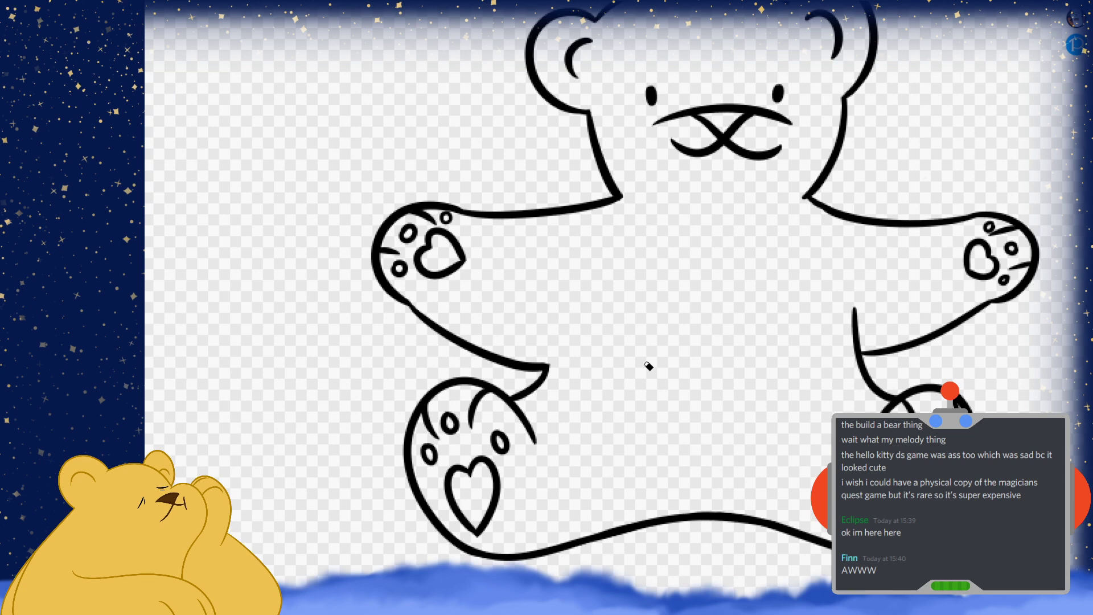
scroll(865, 341, "up", 2)
mouse_move(779, 380)
left_mouse_down()
mouse_move(728, 368)
mouse_move(770, 295)
mouse_move(729, 265)
left_mouse_up()
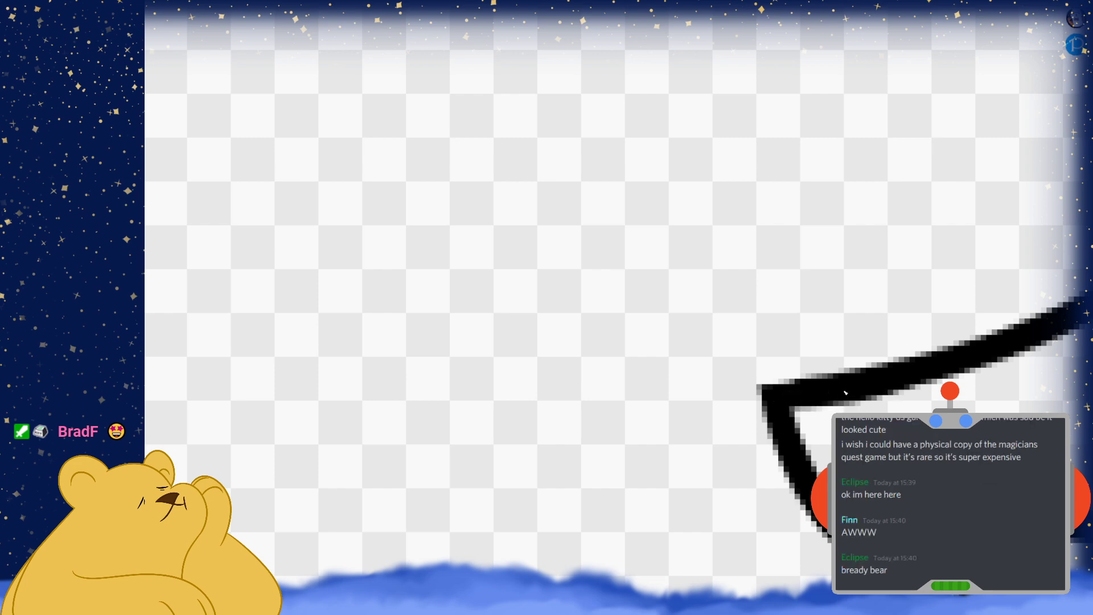
scroll(501, 311, "down", 7)
scroll(640, 292, "down", 1)
scroll(407, 223, "up", 2)
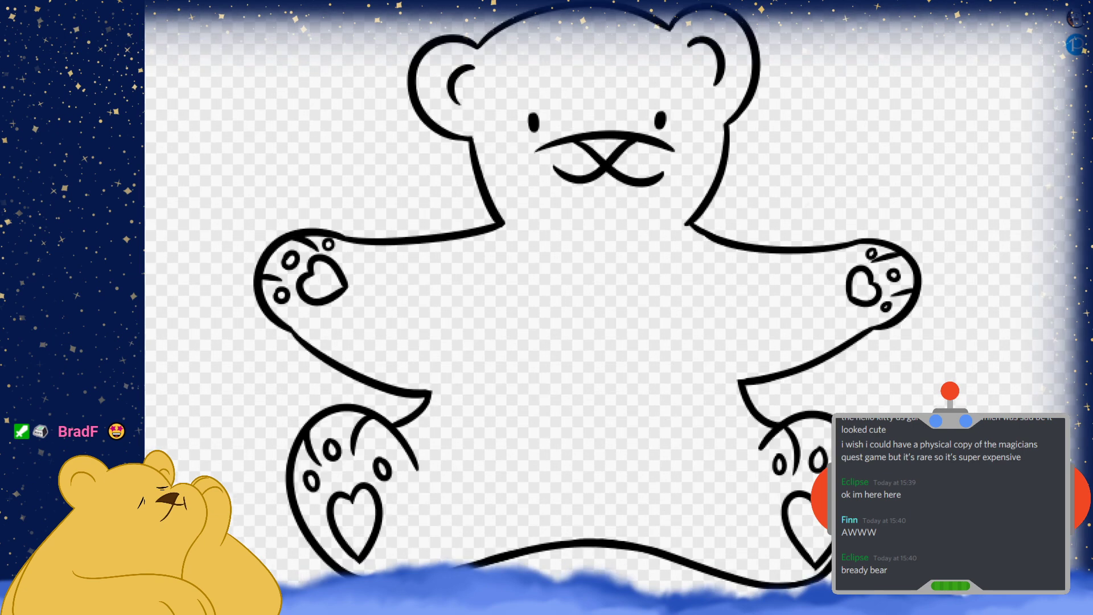
scroll(569, 330, "down", 5)
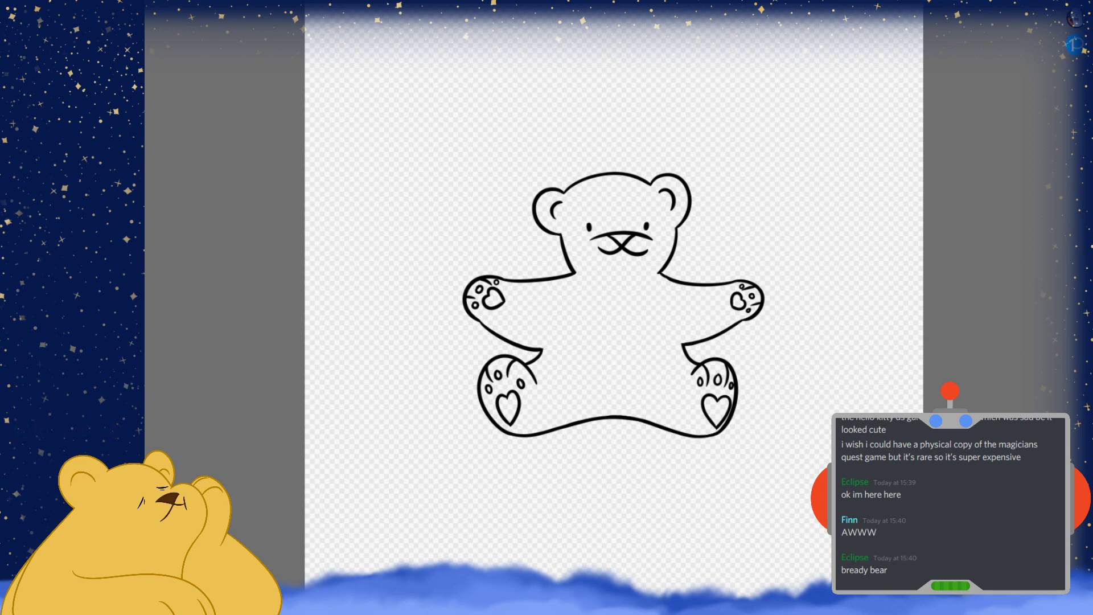
Take the yellow from the logo document and bucket-fill the bear's body golden yellow
key("ctrl+z")
key("ctrl+y")
key("ctrl+Tab")
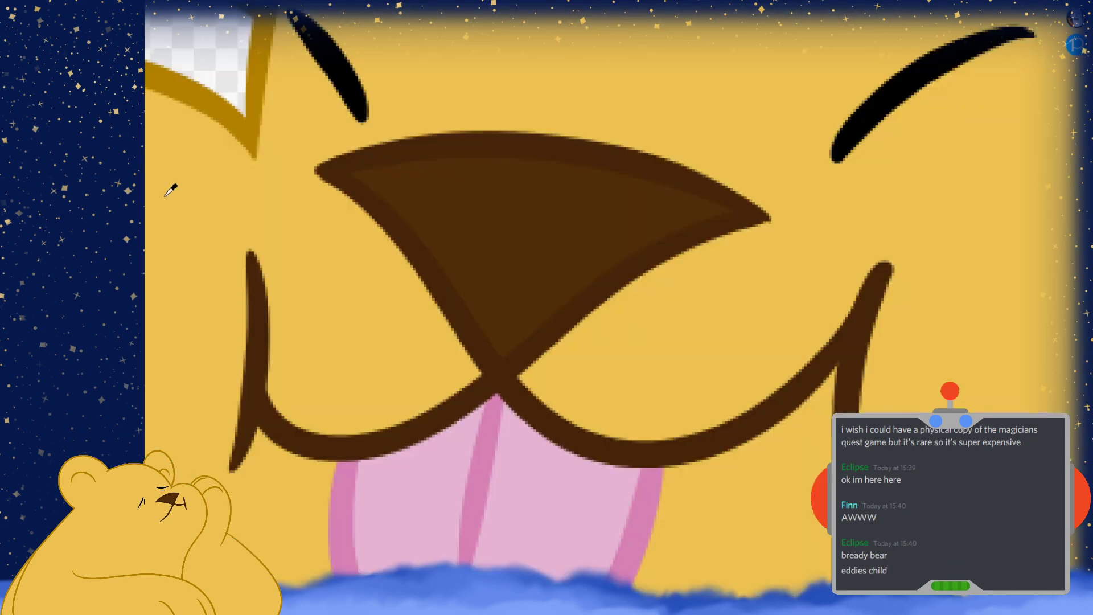
key("ctrl+Tab")
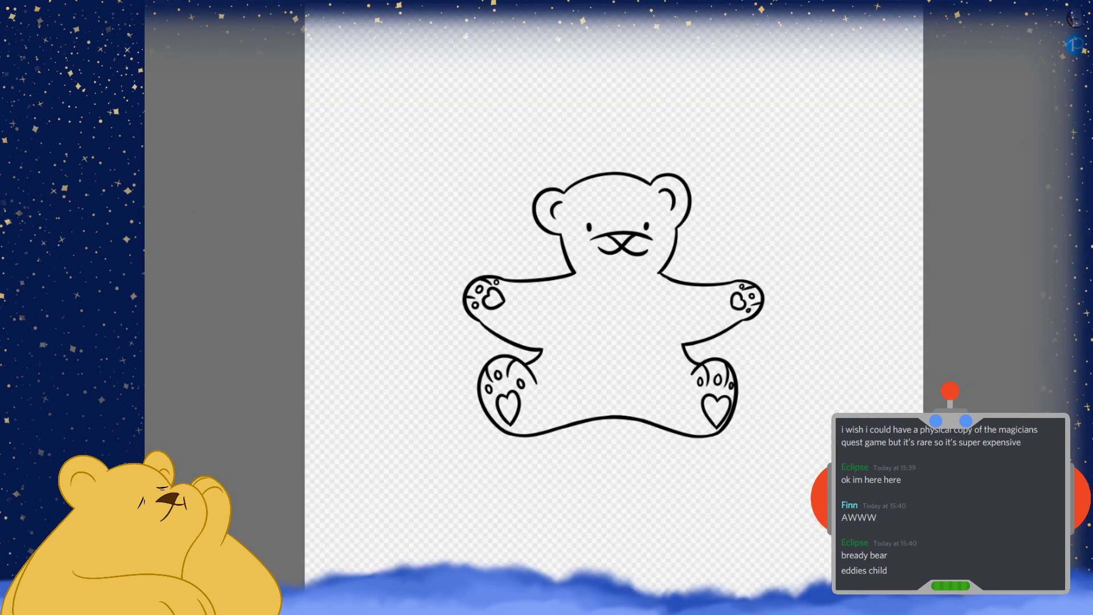
left_click(581, 340)
key("ctrl+z")
left_click(611, 328)
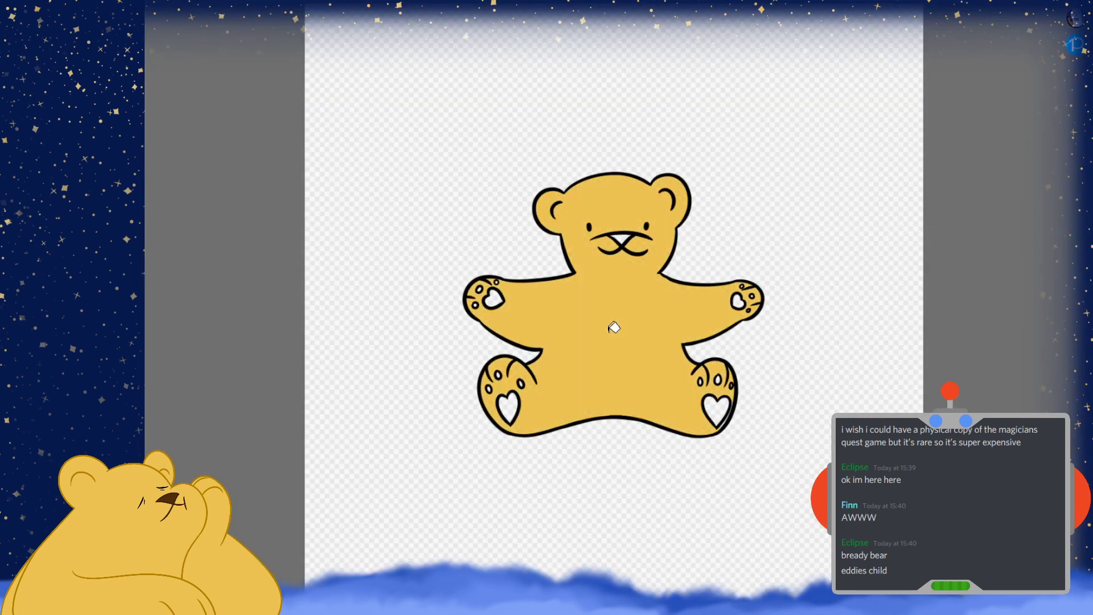
scroll(590, 309, "up", 4)
scroll(593, 363, "down", 3)
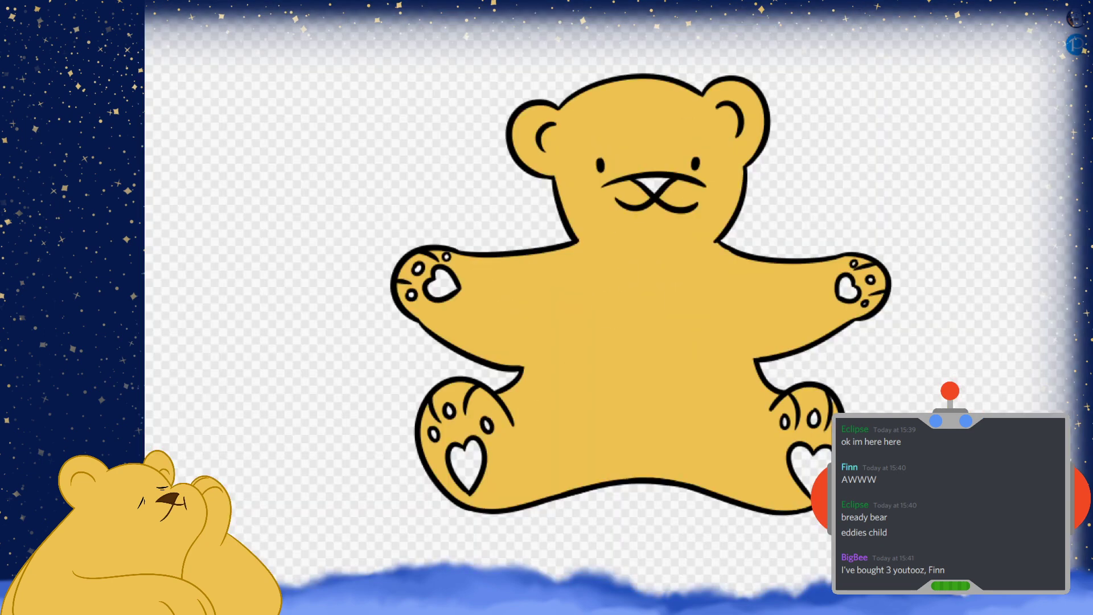
With a larger brush, paint a lighter yellow oval patch on the bear's belly
key("]")
key("]")
key("]")
mouse_move(640, 330)
left_mouse_down()
mouse_move(642, 379)
mouse_move(661, 341)
mouse_move(651, 399)
left_mouse_up()
key("ctrl+z")
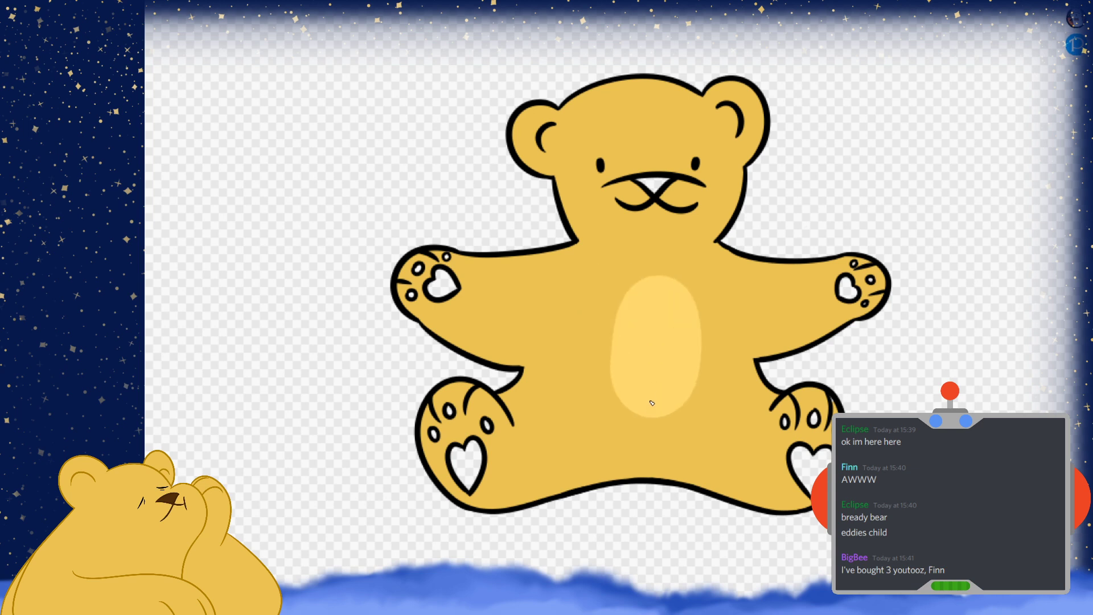
key("ctrl+z")
key("[")
key("[")
left_click_drag(645, 316, 647, 438)
key("ctrl+z")
left_click_drag(653, 317, 649, 422)
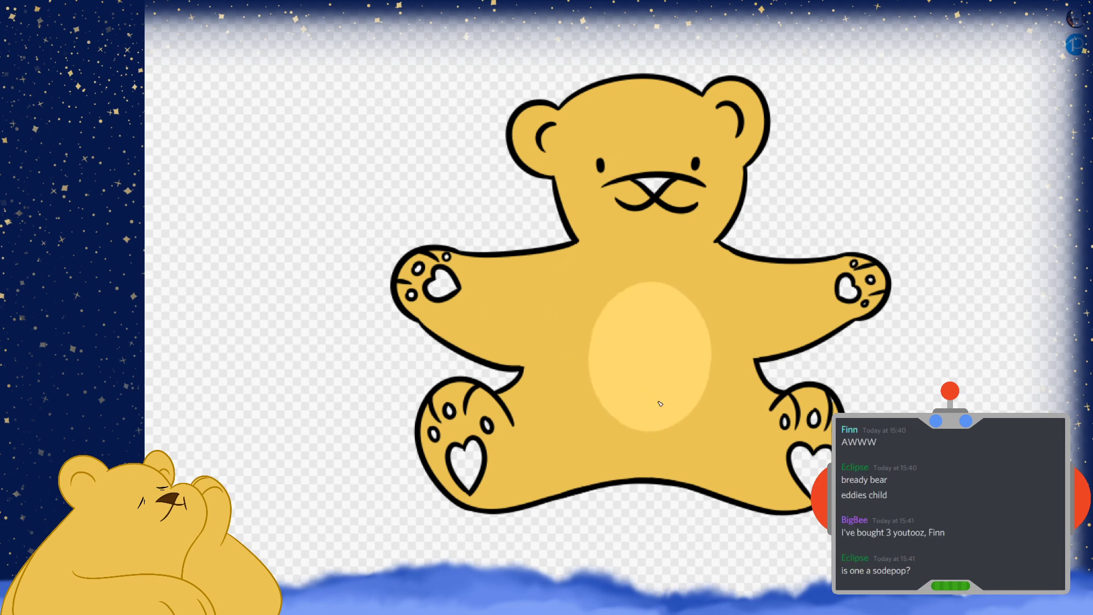
key("ctrl+z")
left_click_drag(652, 316, 658, 413)
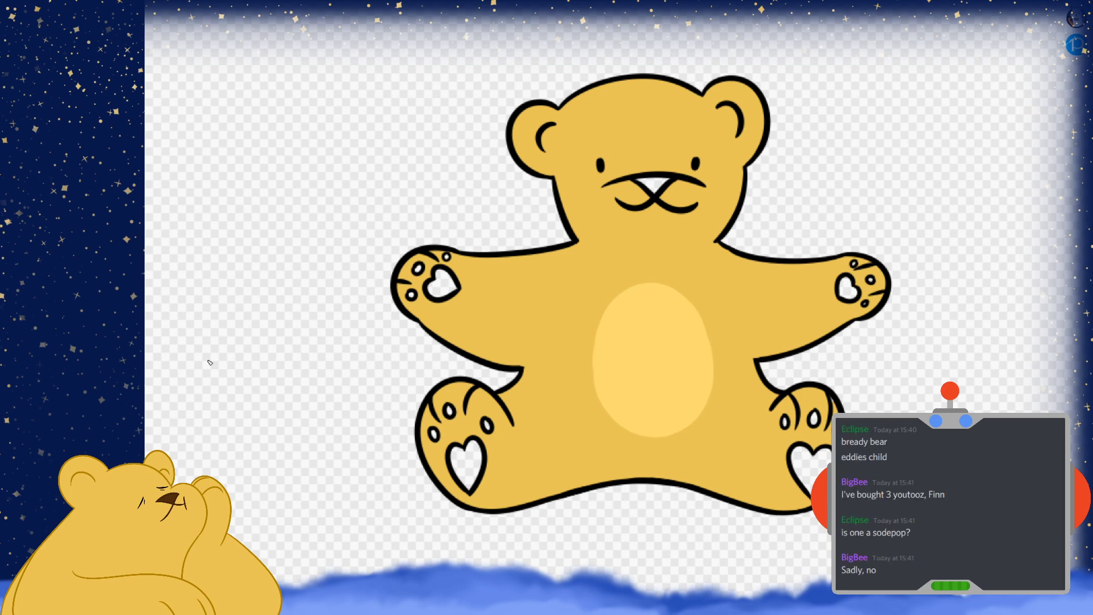
scroll(457, 482, "up", 4)
scroll(390, 355, "down", 1)
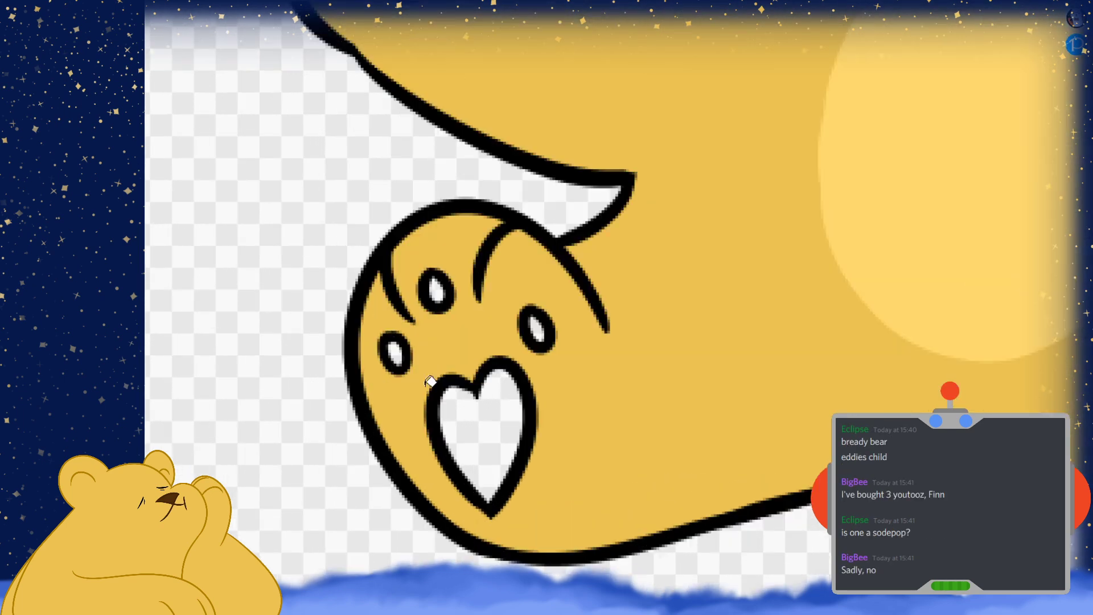
Fill the left paw's heart and the white spots in the paw toe pads pale yellow
scroll(468, 419, "down", 3)
scroll(756, 419, "up", 3)
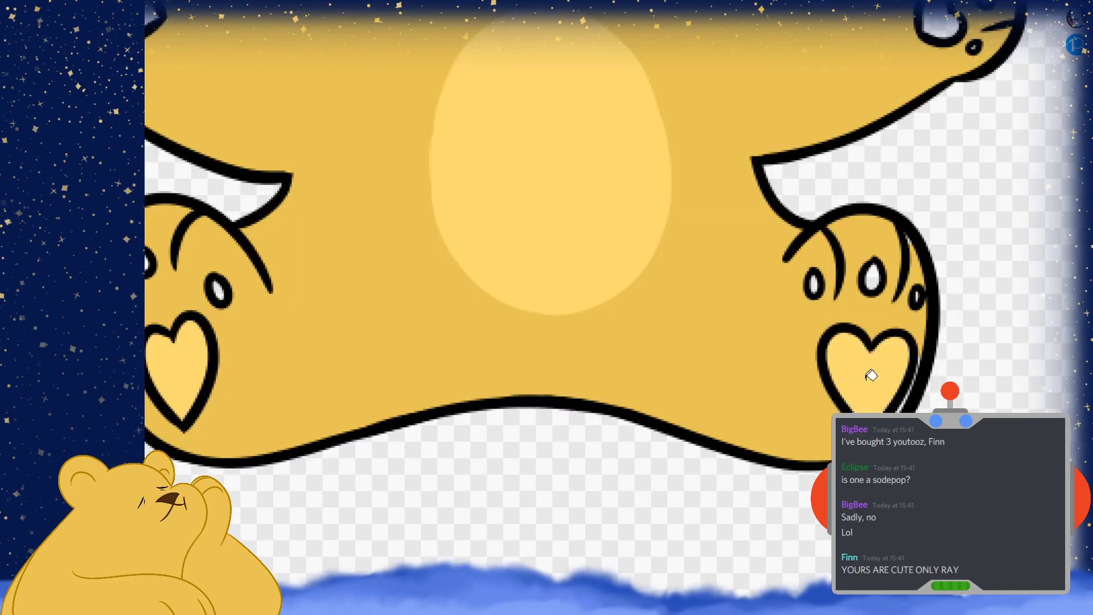
scroll(859, 383, "down", 3)
scroll(848, 233, "up", 1)
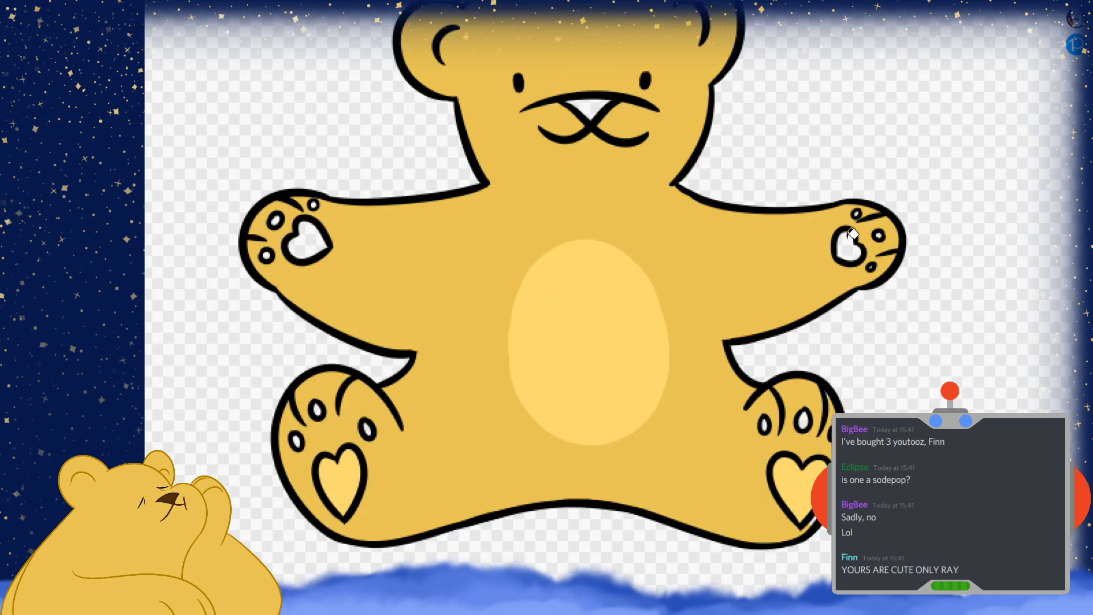
left_click(309, 239)
scroll(296, 261, "up", 4)
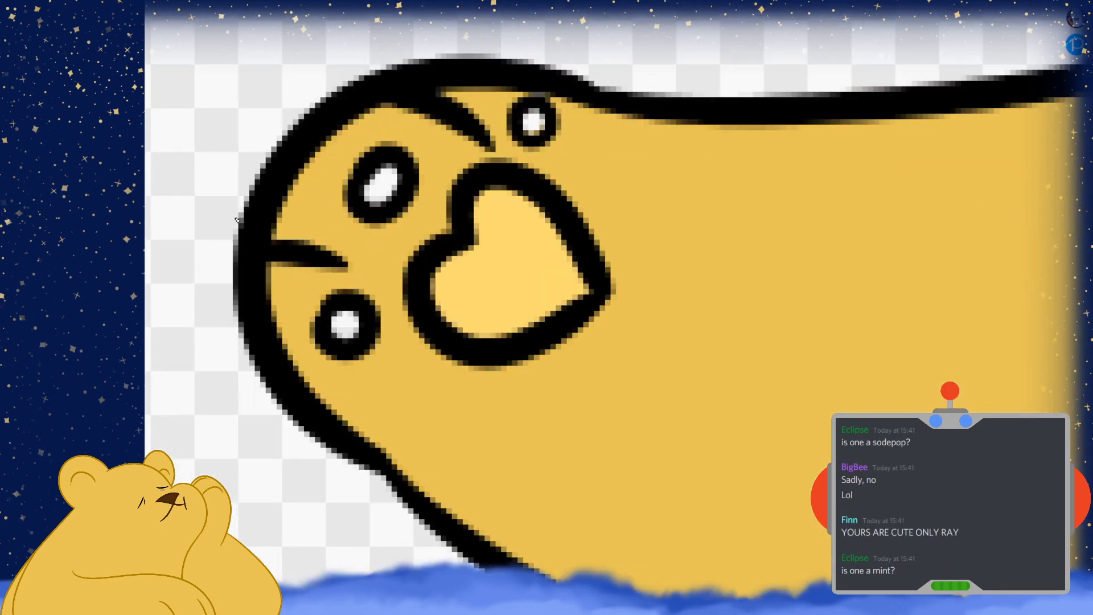
left_click(345, 327)
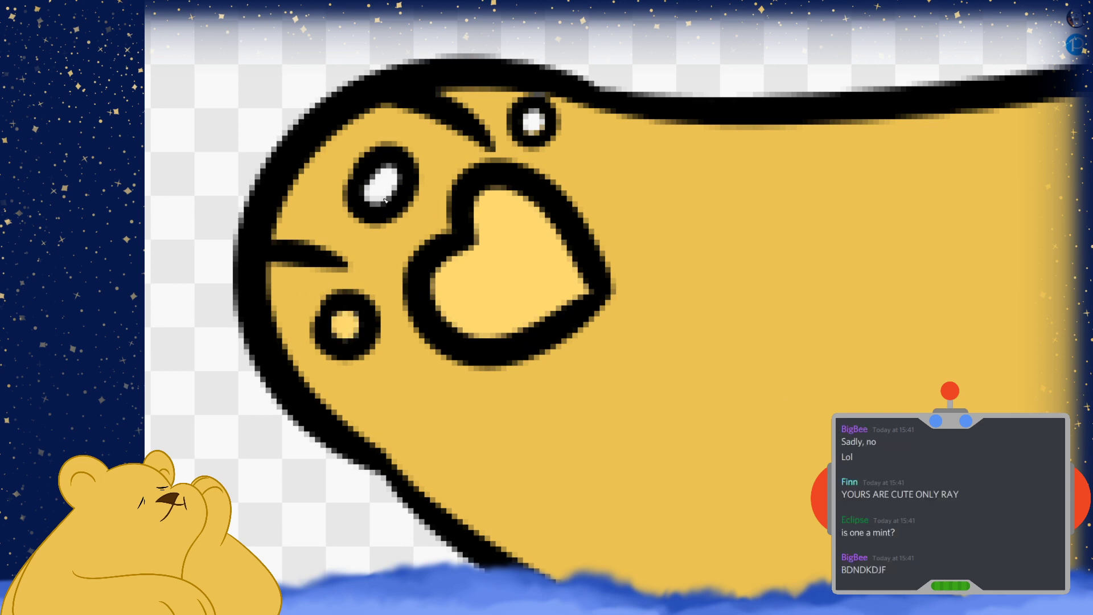
left_click(391, 172)
left_click(534, 123)
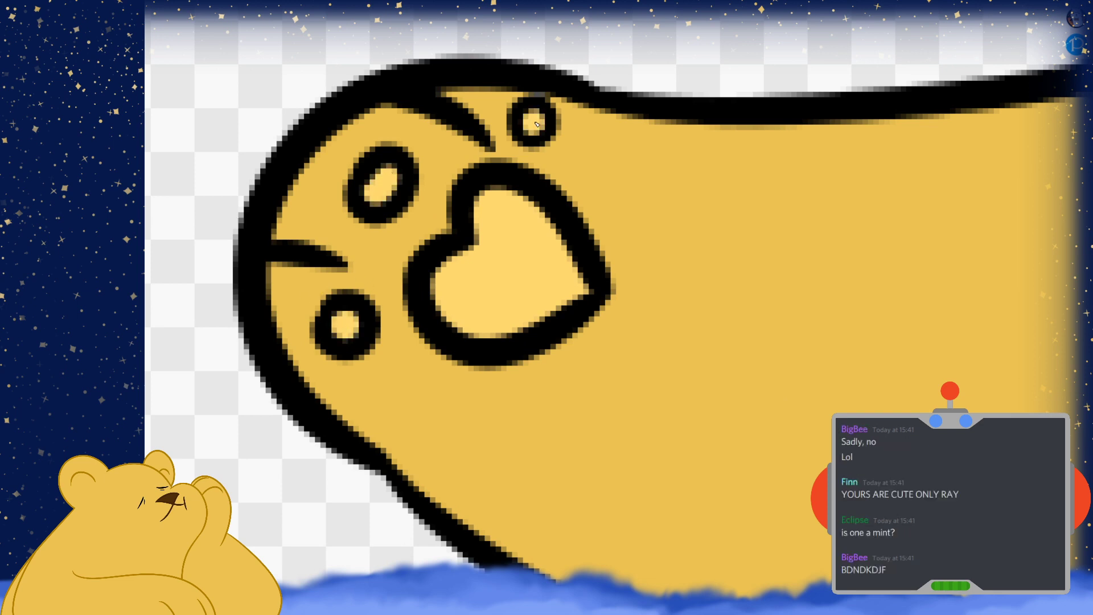
scroll(442, 194, "down", 4)
scroll(383, 303, "down", 3)
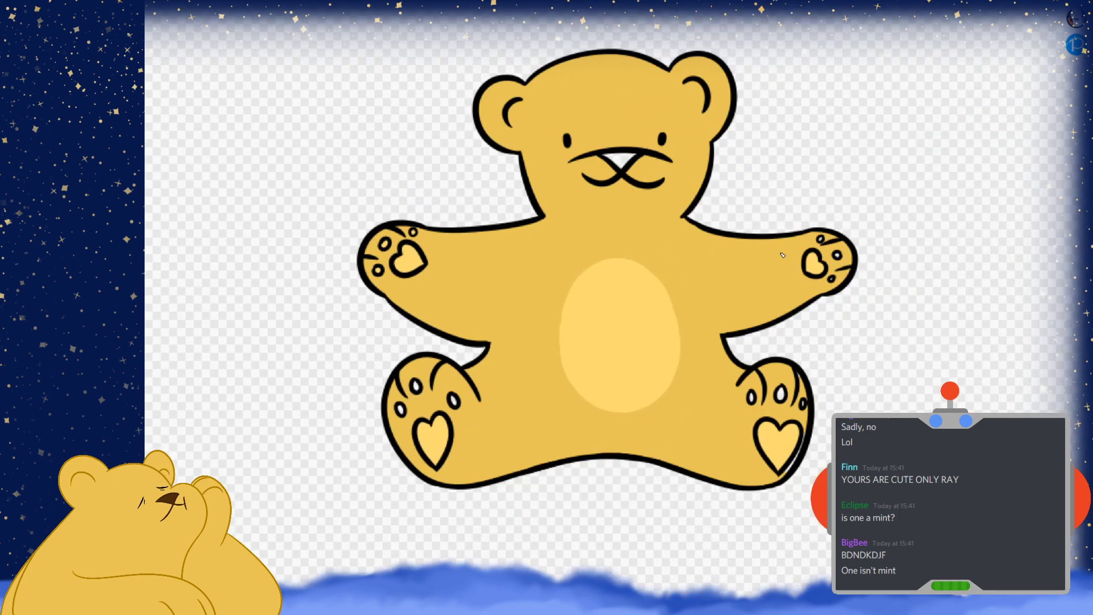
scroll(846, 251, "up", 5)
left_click(715, 210)
left_click(793, 304)
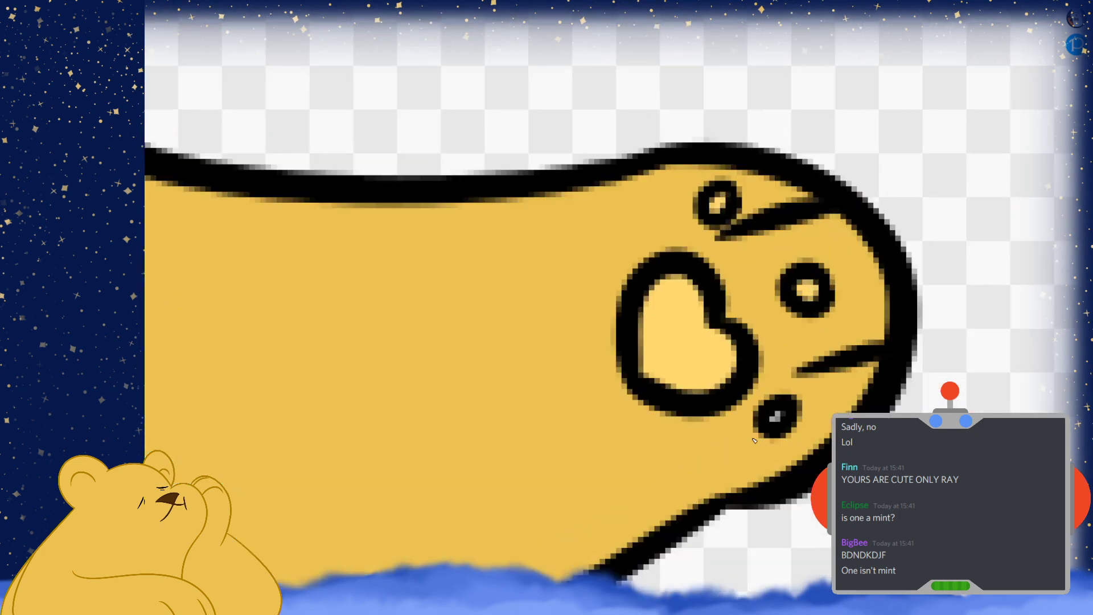
left_click(780, 416)
Fill the remaining white spots in the feet's toe pads pale yellow
scroll(612, 158, "down", 4)
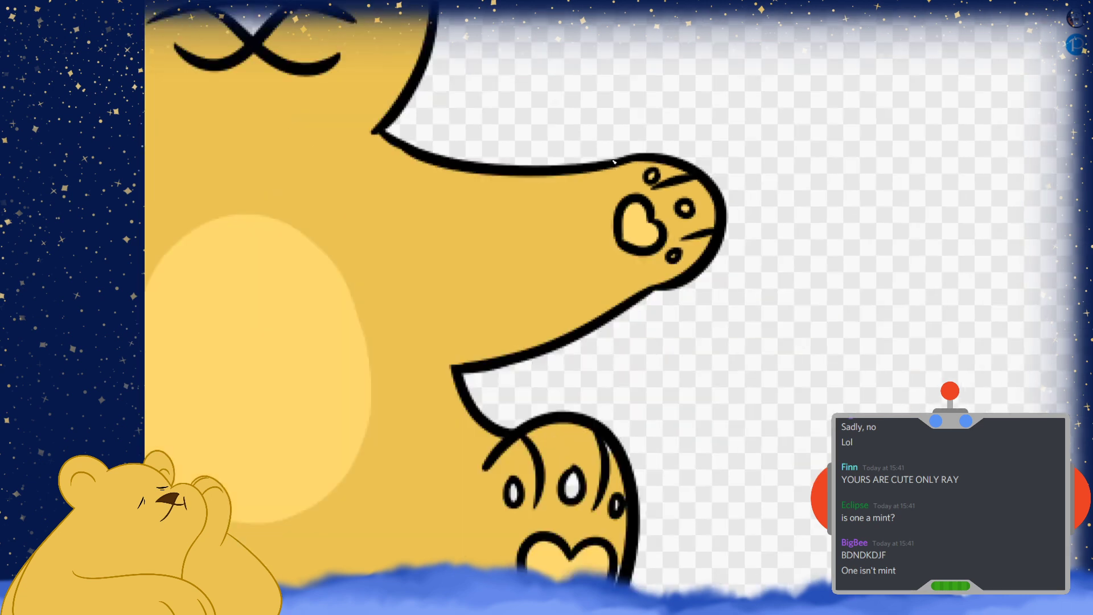
scroll(594, 418, "up", 4)
left_click(403, 246)
left_click(559, 271)
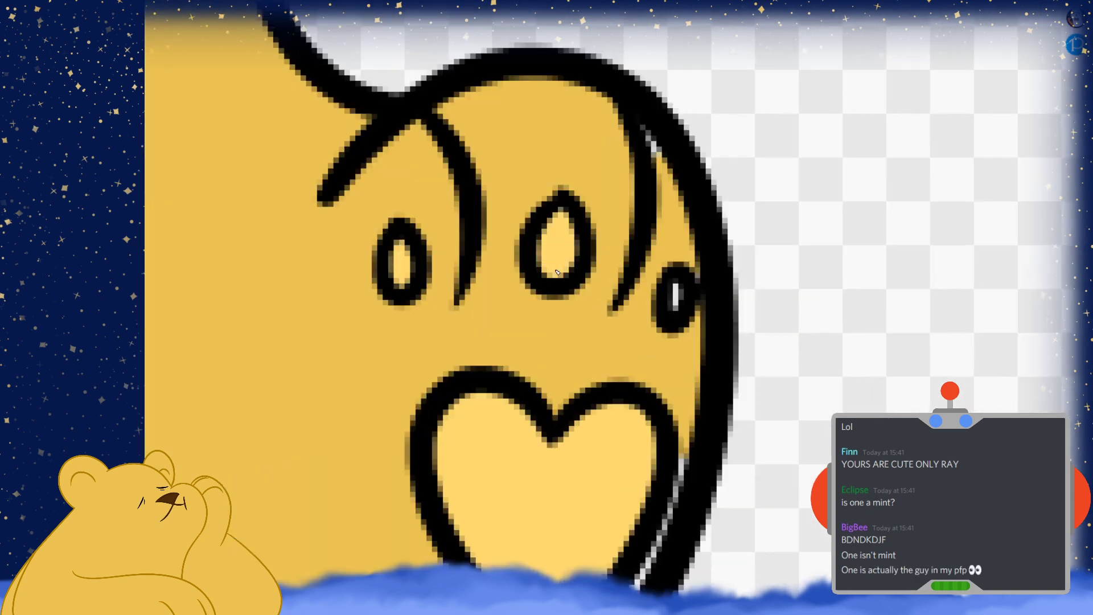
left_click(677, 305)
scroll(688, 279, "down", 5)
scroll(371, 247, "up", 6)
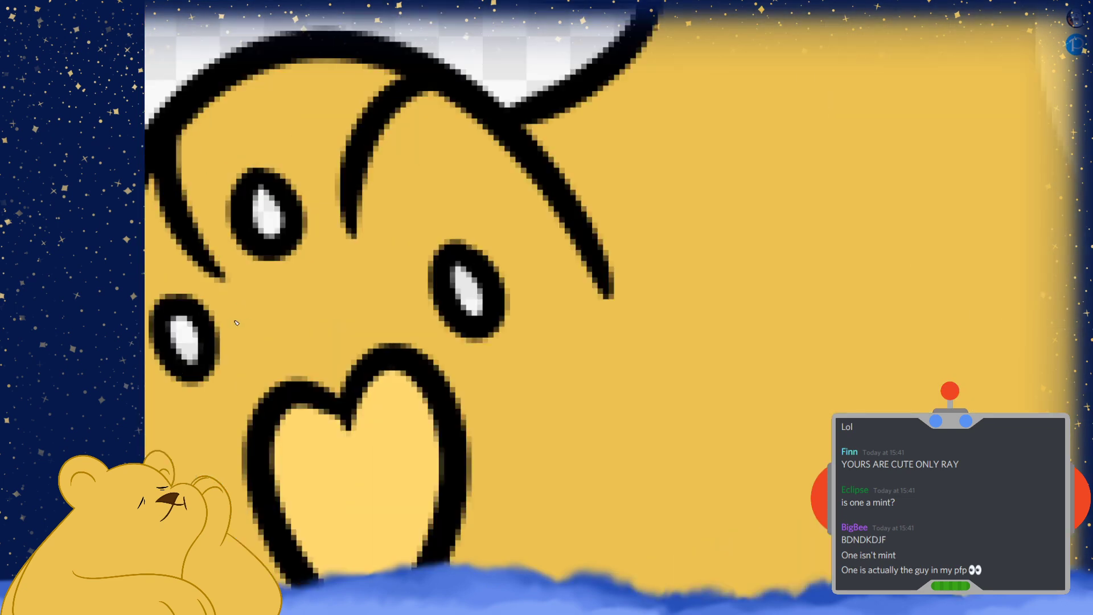
left_click(190, 354)
left_click(266, 222)
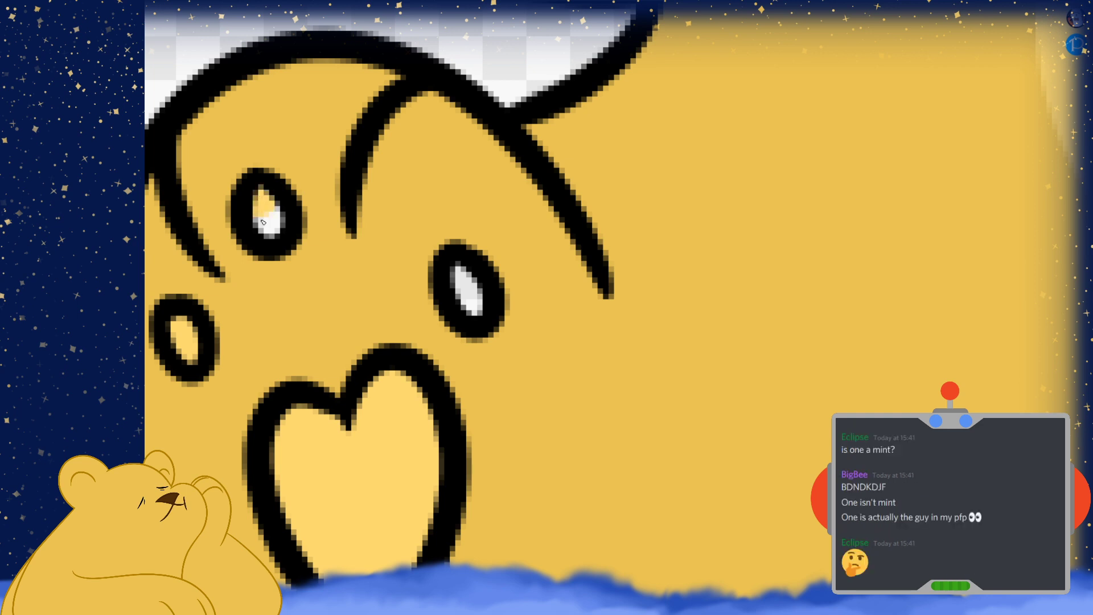
left_click(462, 283)
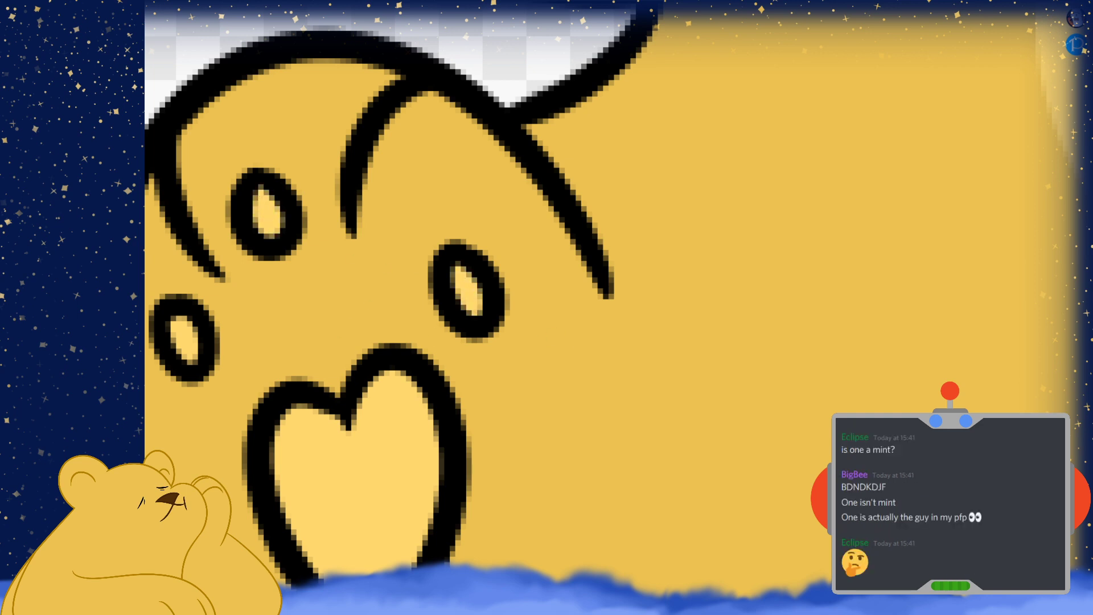
Paint over the white gap inside the right paw outline, then zoom out
scroll(349, 85, "down", 5)
scroll(1053, 261, "up", 4)
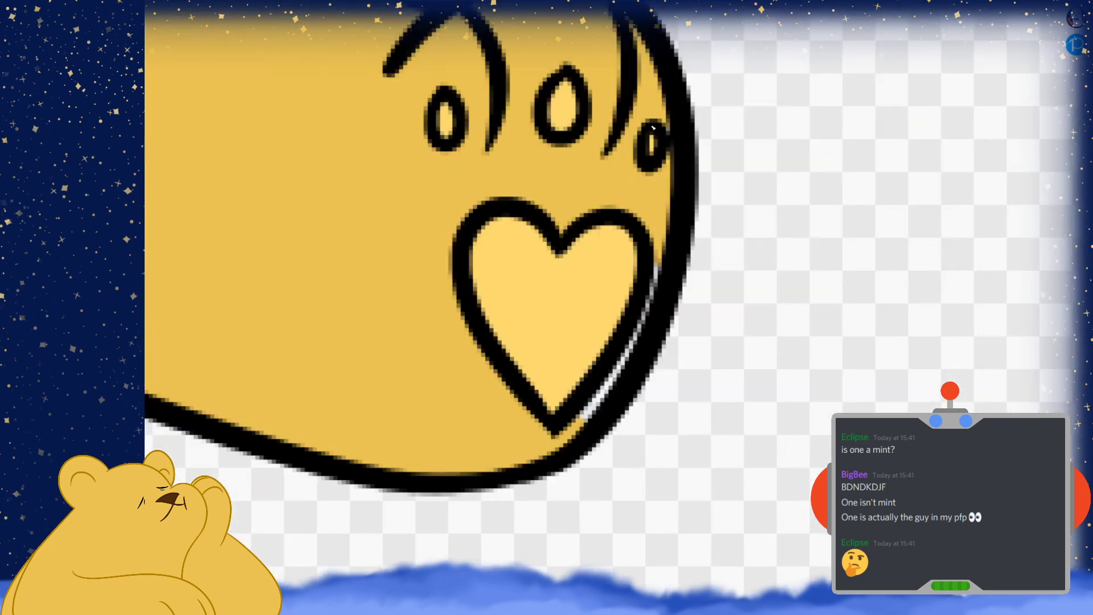
mouse_move(657, 260)
left_mouse_down()
mouse_move(615, 367)
mouse_move(568, 427)
left_mouse_up()
scroll(752, 516, "down", 4)
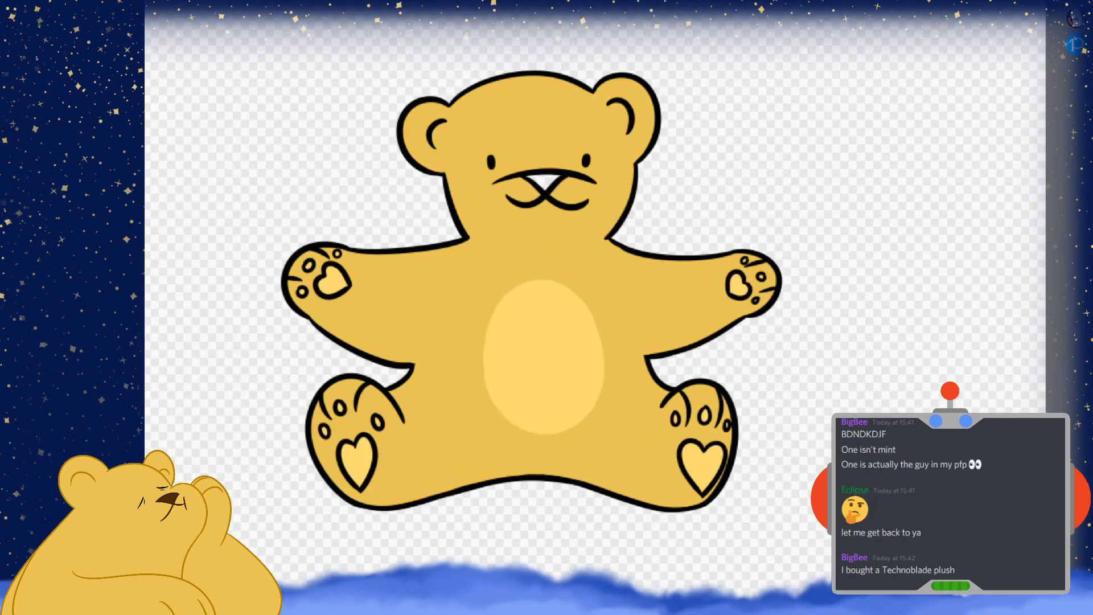
Compare with the reference bear and recolour the bear's black outlines dark golden-brown
key("ctrl+Tab")
scroll(745, 141, "up", 5)
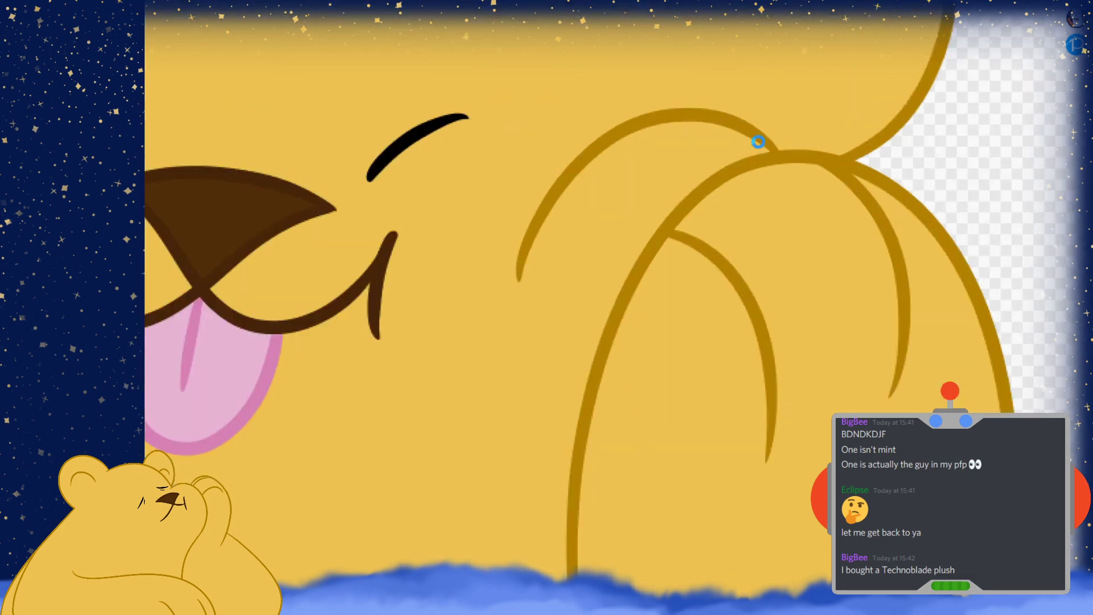
key("ctrl+Tab")
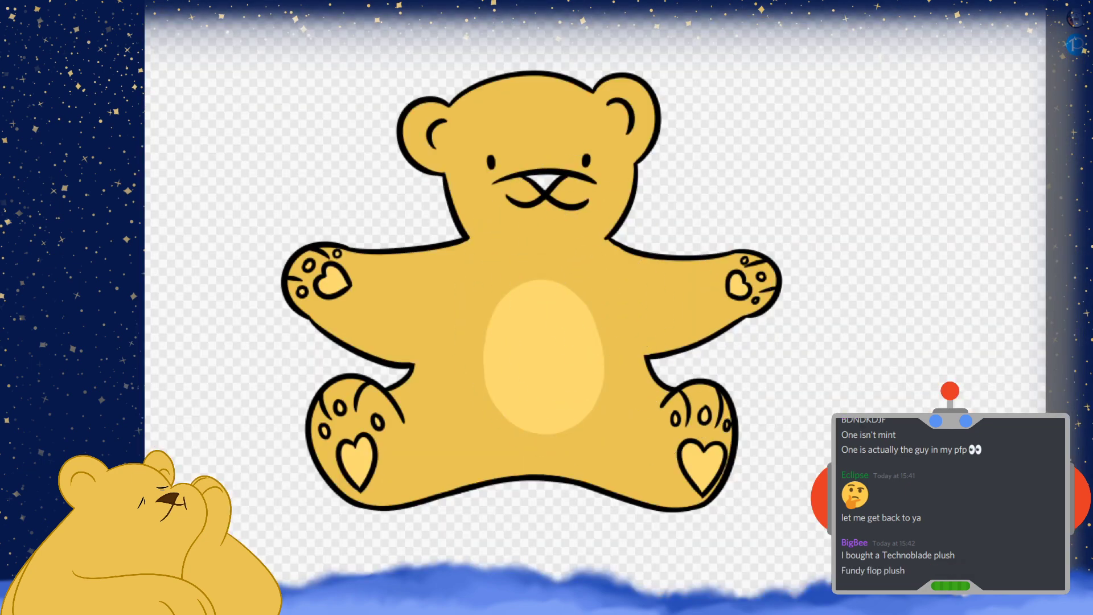
mouse_move(656, 116)
left_mouse_down()
mouse_move(374, 150)
mouse_move(288, 320)
mouse_move(678, 510)
left_mouse_up()
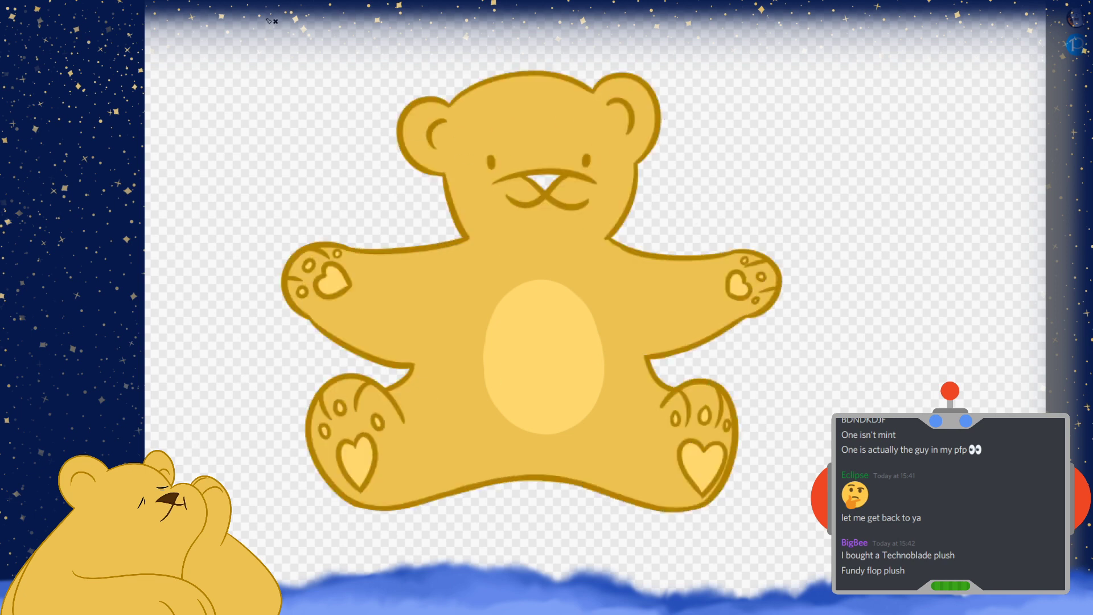
key("ctrl+Tab")
scroll(865, 393, "down", 4)
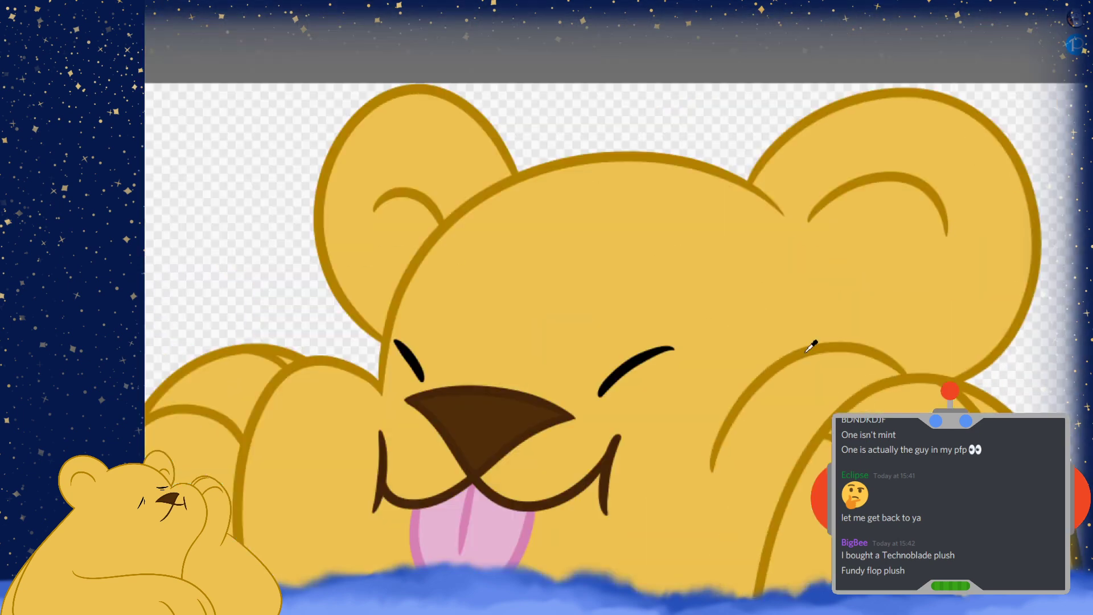
scroll(503, 444, "up", 5)
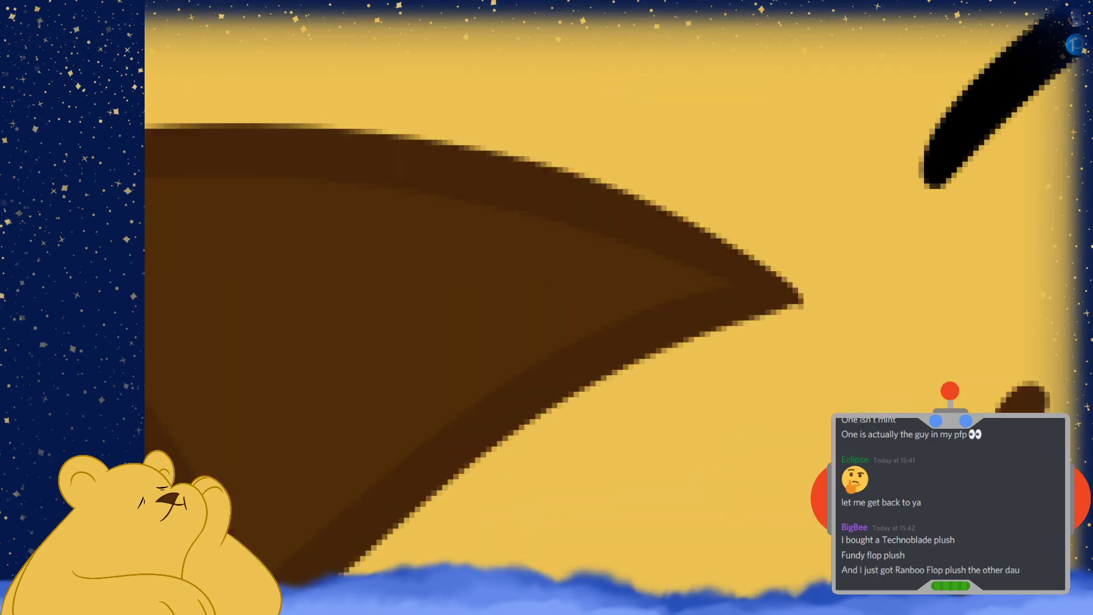
left_click(819, 7)
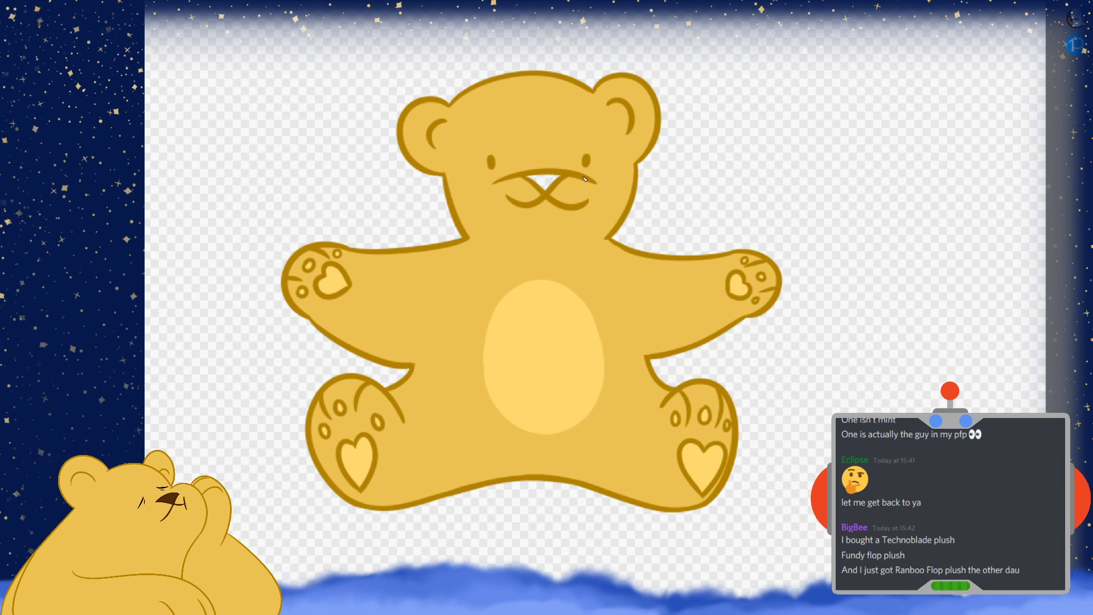
Zoom onto the face and paint the mouth centre and mouth lines dark brown
scroll(547, 176, "up", 8)
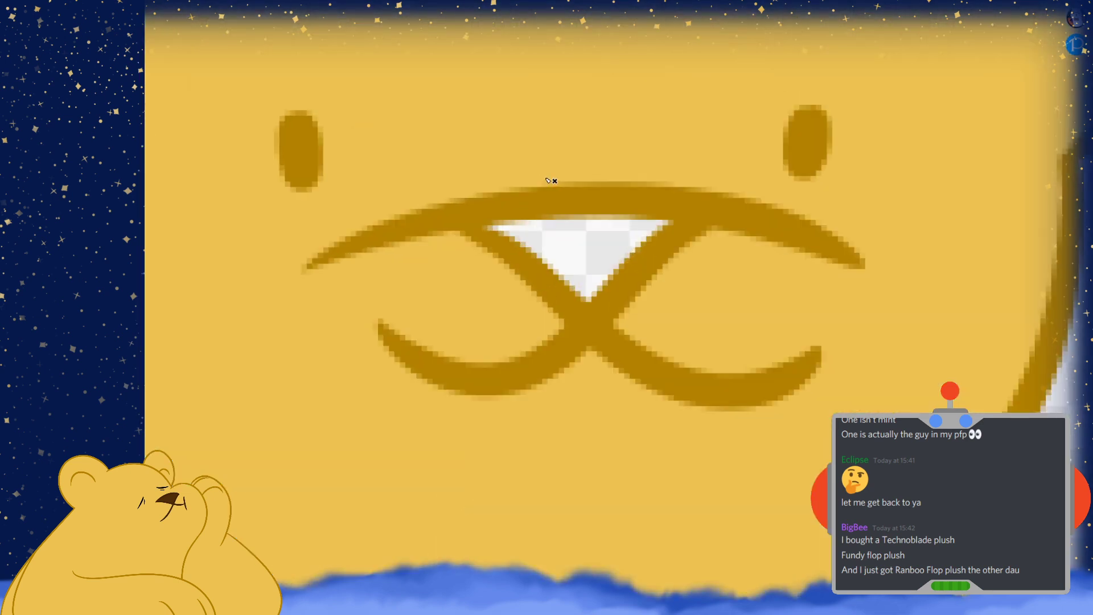
mouse_move(549, 279)
left_mouse_down()
mouse_move(512, 370)
mouse_move(478, 395)
mouse_move(373, 332)
left_mouse_up()
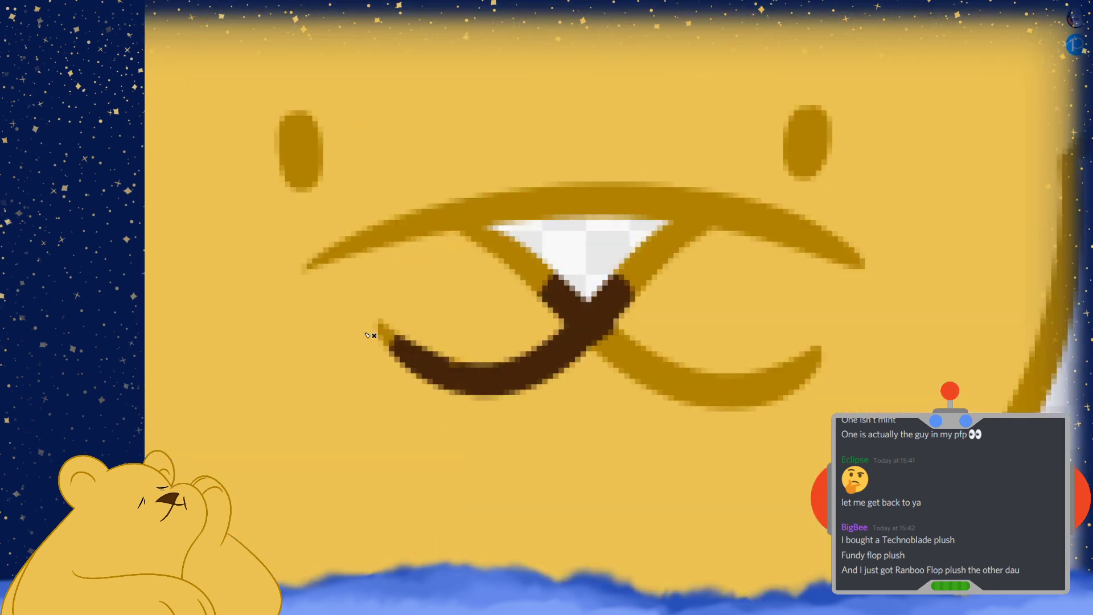
left_click_drag(586, 360, 820, 352)
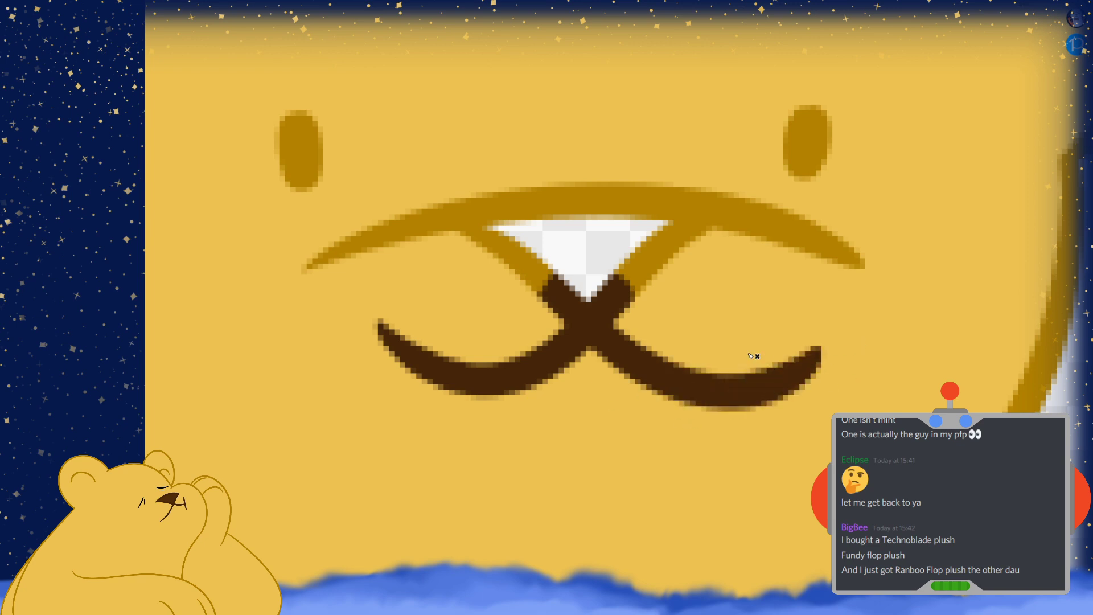
left_click_drag(631, 288, 757, 195)
key("ctrl+z")
mouse_move(631, 288)
left_mouse_down()
mouse_move(732, 190)
mouse_move(589, 200)
left_mouse_up()
left_click_drag(438, 199, 605, 362)
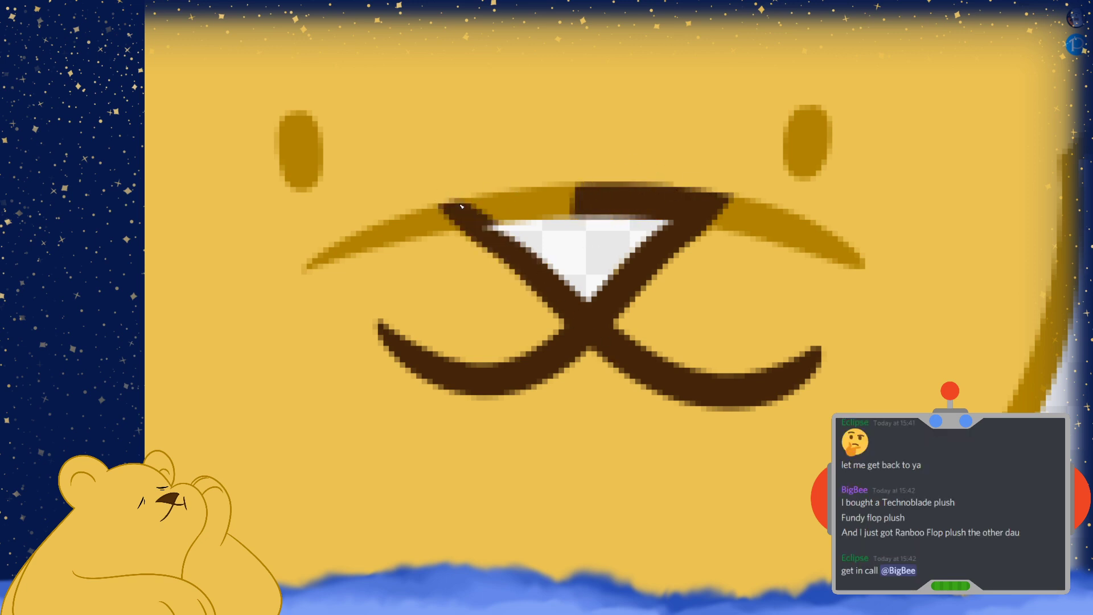
left_click_drag(481, 203, 566, 202)
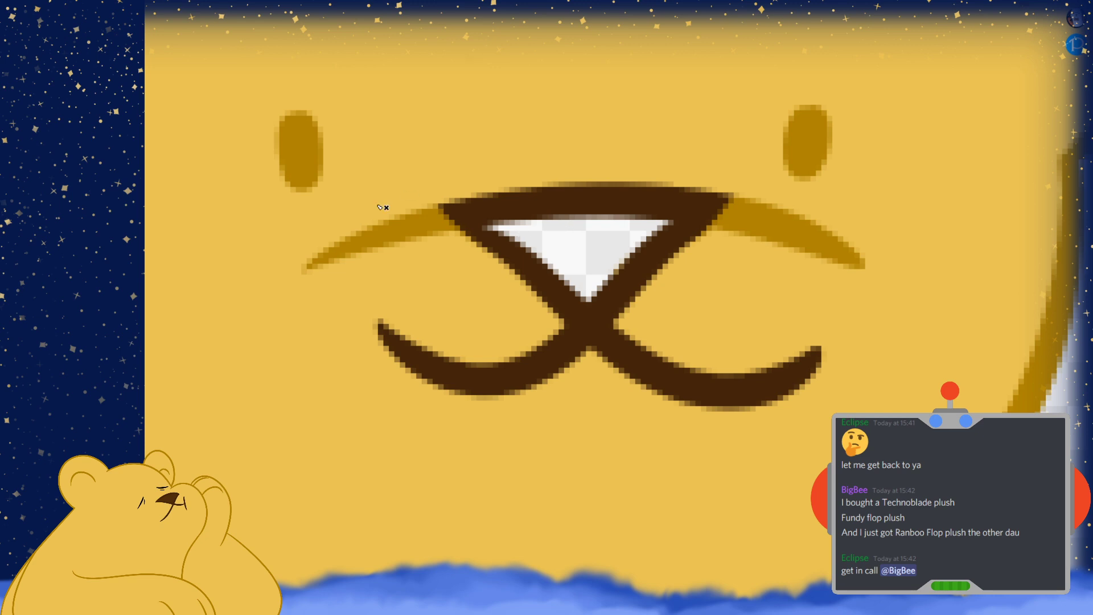
Paint both eyes solid black and fill the white nose triangle dark brown
mouse_move(329, 120)
left_mouse_down()
mouse_move(283, 212)
mouse_move(287, 113)
left_mouse_up()
left_click(829, 155)
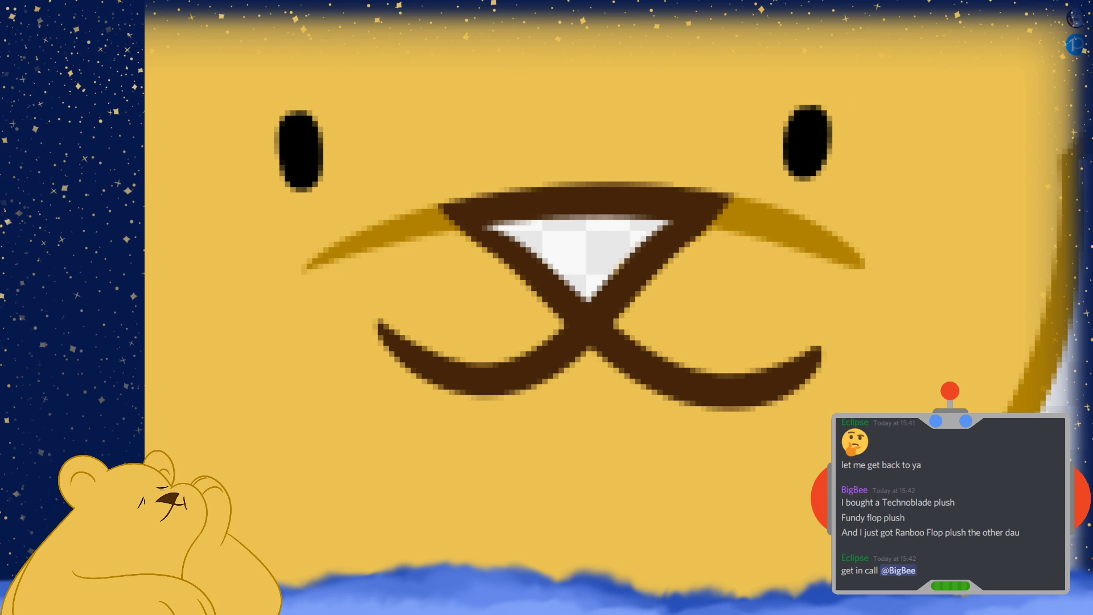
scroll(707, 109, "up", 5)
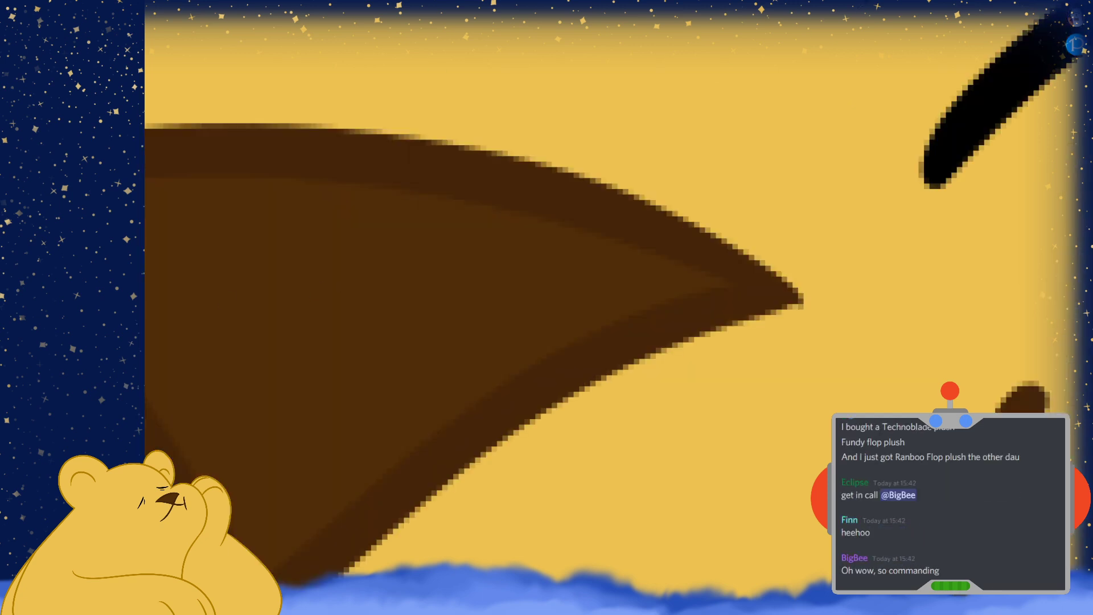
key("ctrl+Tab")
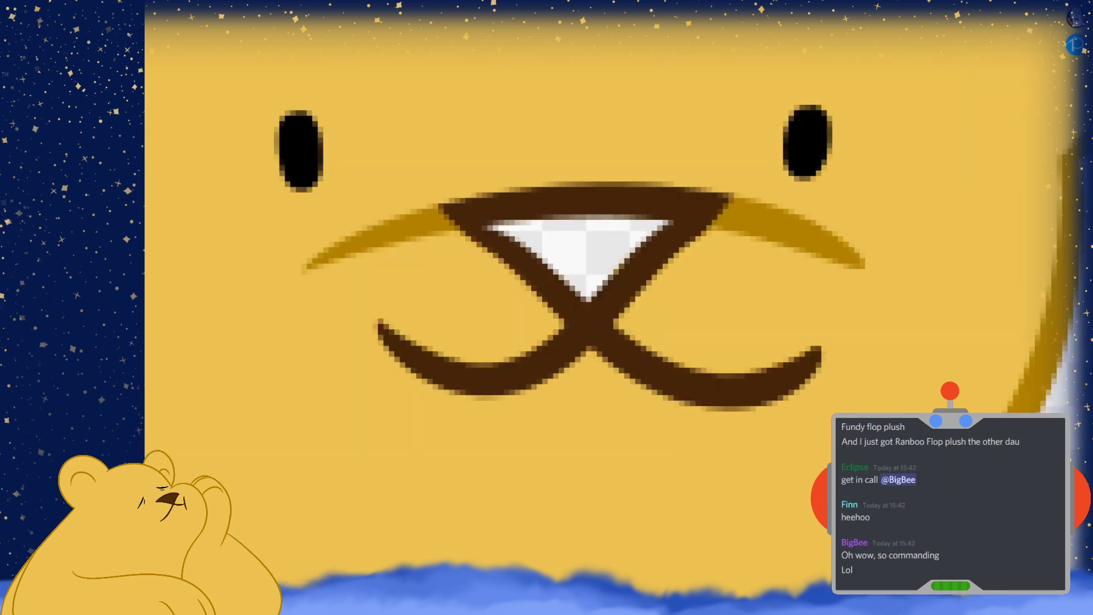
left_click(615, 266)
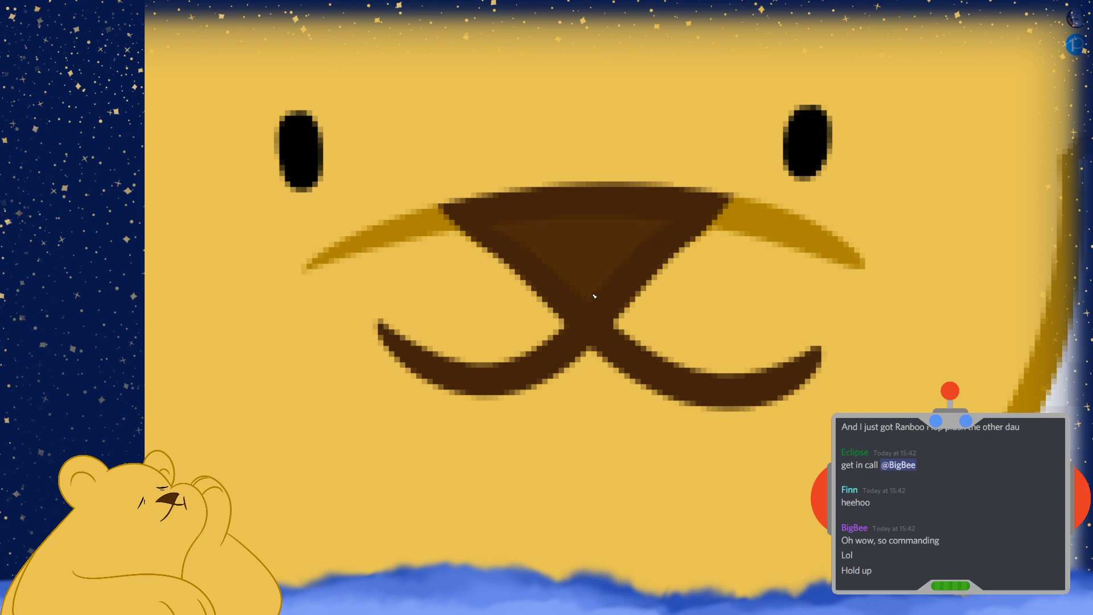
Zoom out to the whole canvas and select all of the bear drawing
scroll(714, 218, "down", 5)
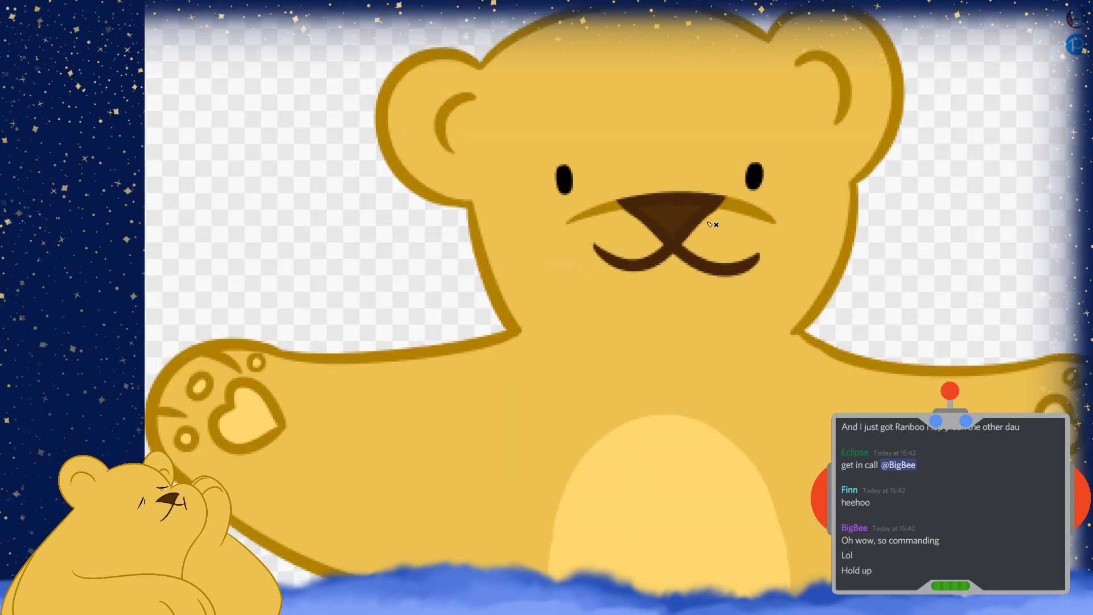
scroll(779, 242, "down", 2)
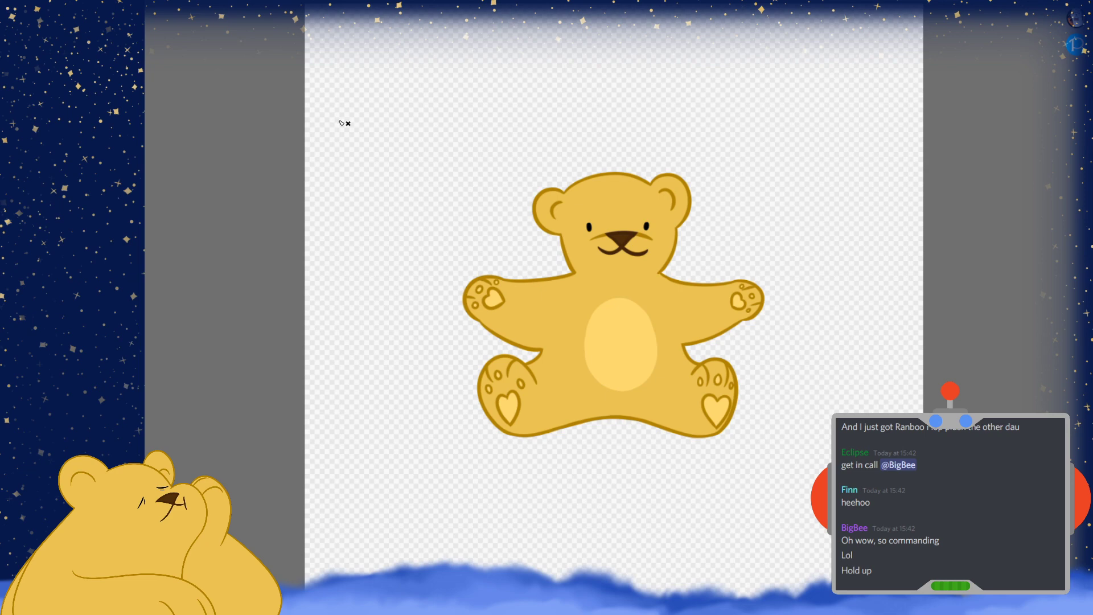
left_click(165, 61)
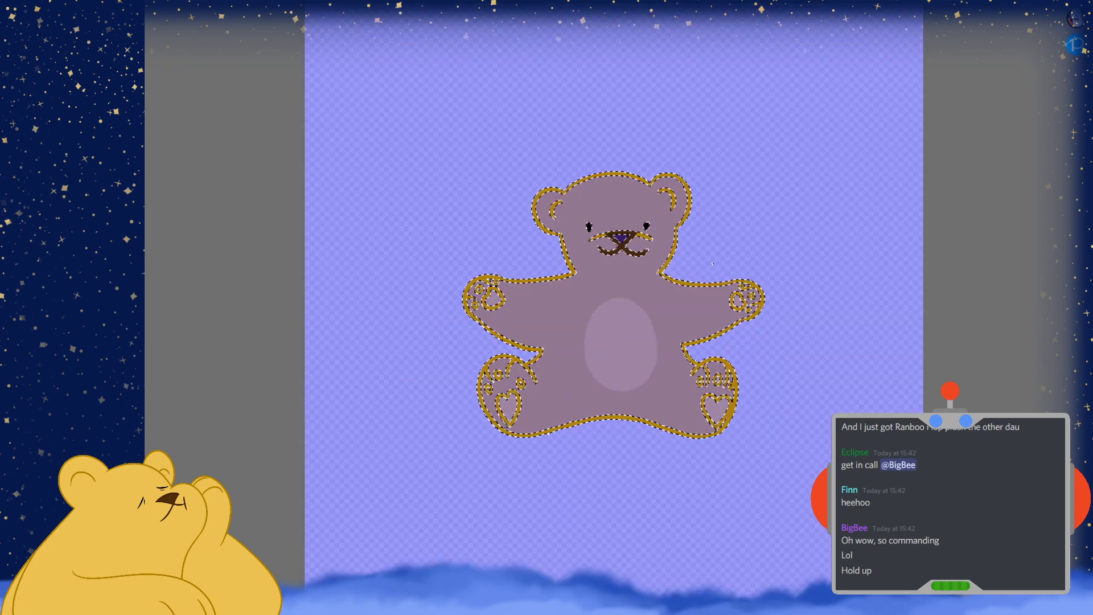
Crop the canvas to the selected bear, deselect, and fit the cropped bear to the window
left_click(593, 315)
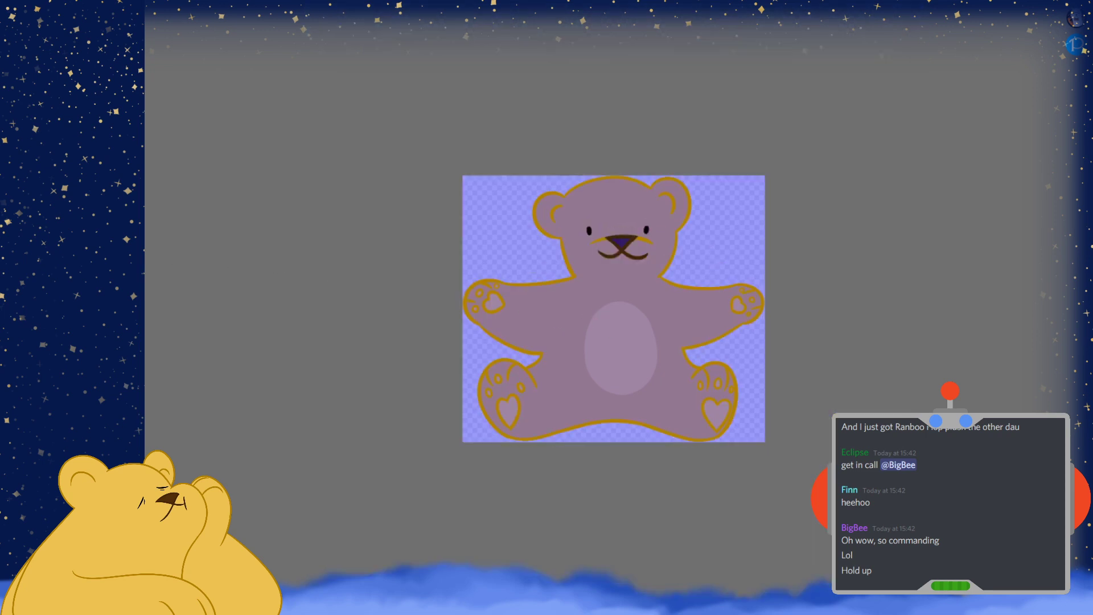
key("ctrl+d")
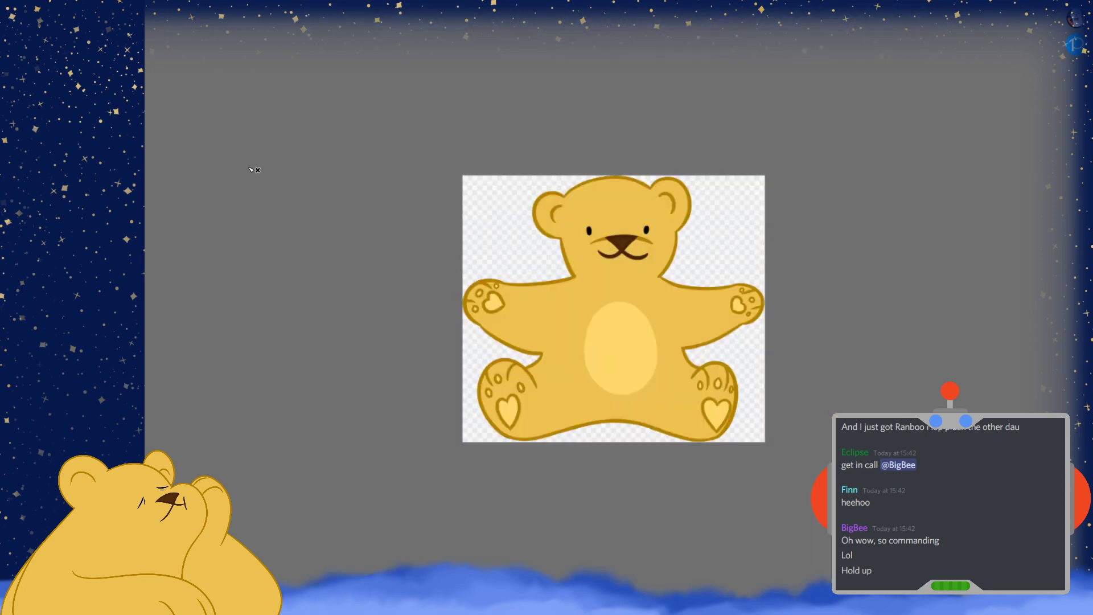
scroll(771, 254, "up", 3)
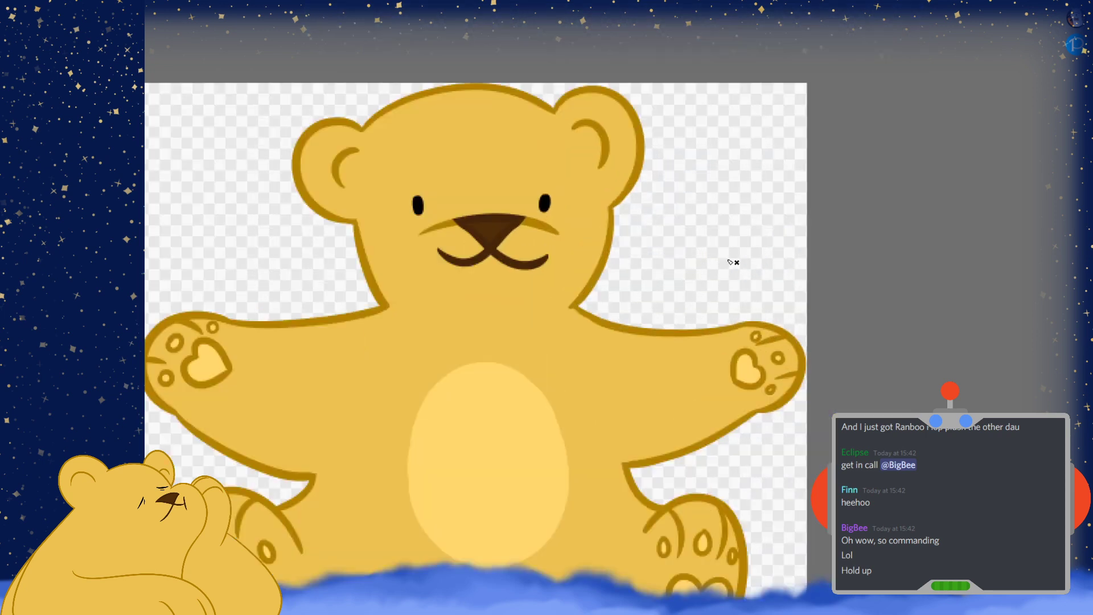
scroll(796, 185, "down", 2)
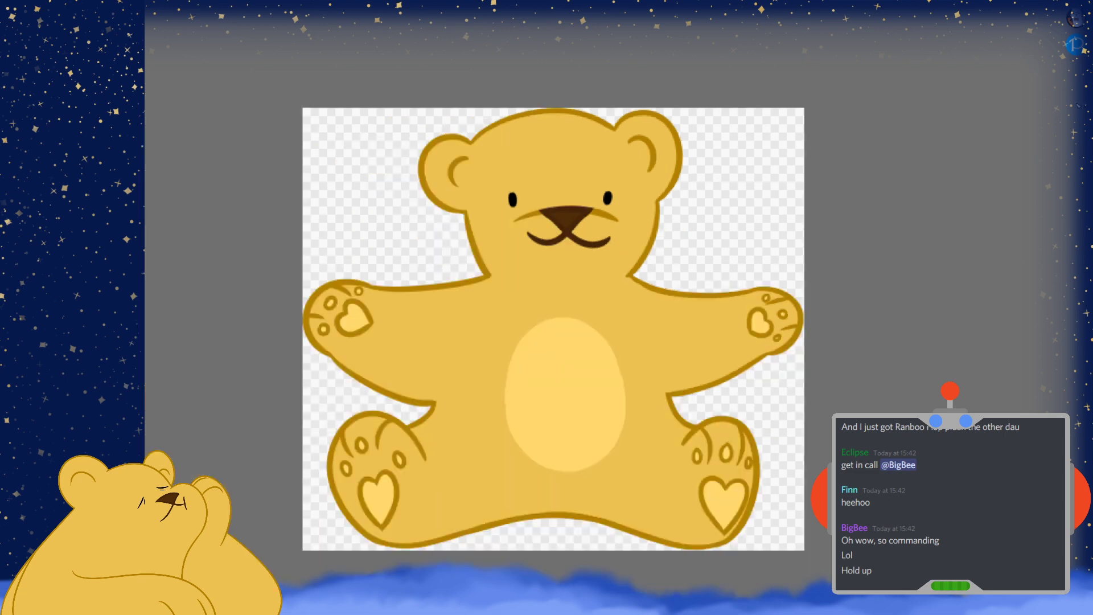
key("ctrl+0")
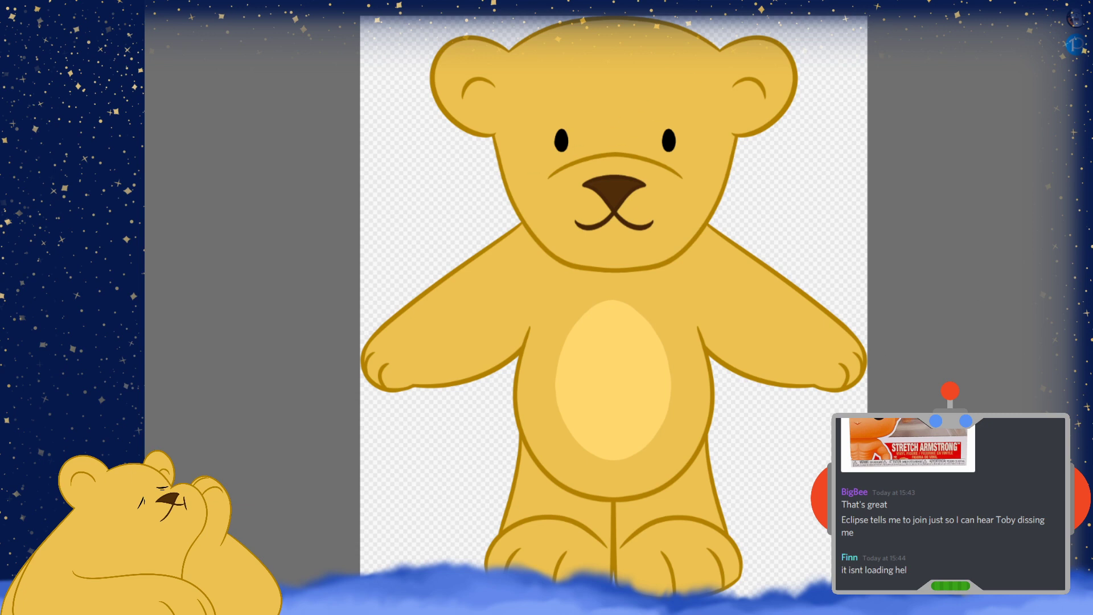
Switch from the standing bear reference back to the cropped plush bear document
key("ctrl+Tab")
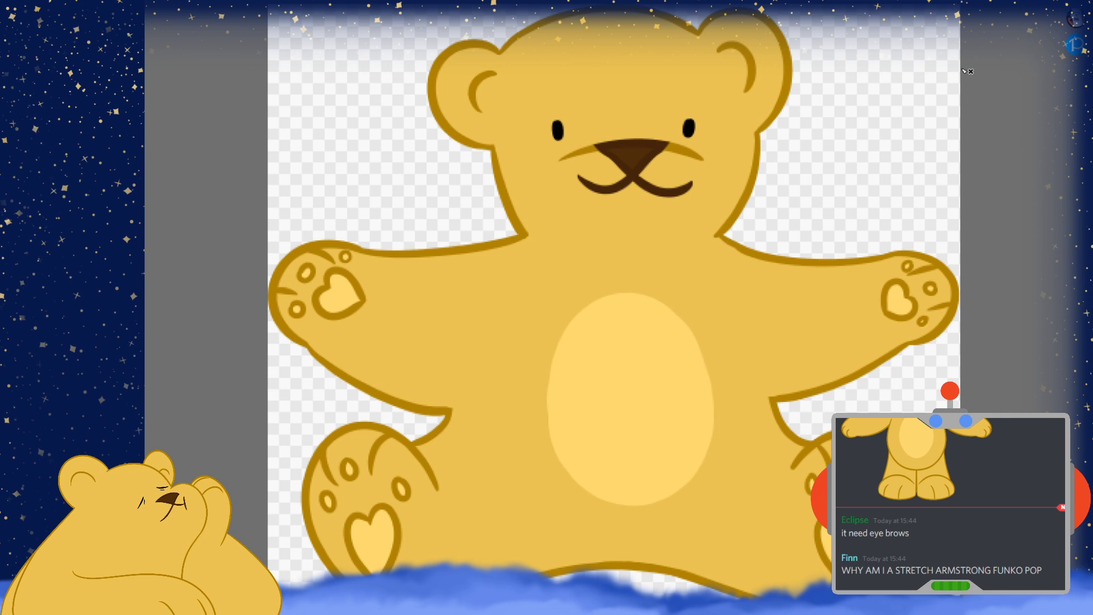
Pan the canvas down and right, then bring up the standing teddy bear reference document
scroll(711, 259, "down", 1)
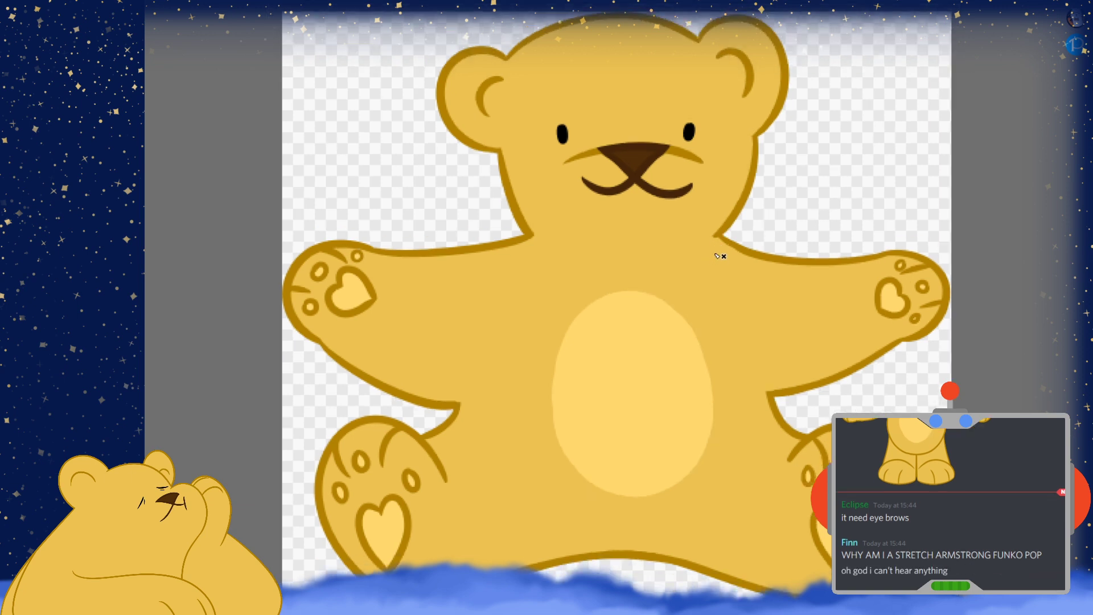
scroll(719, 254, "down", 2)
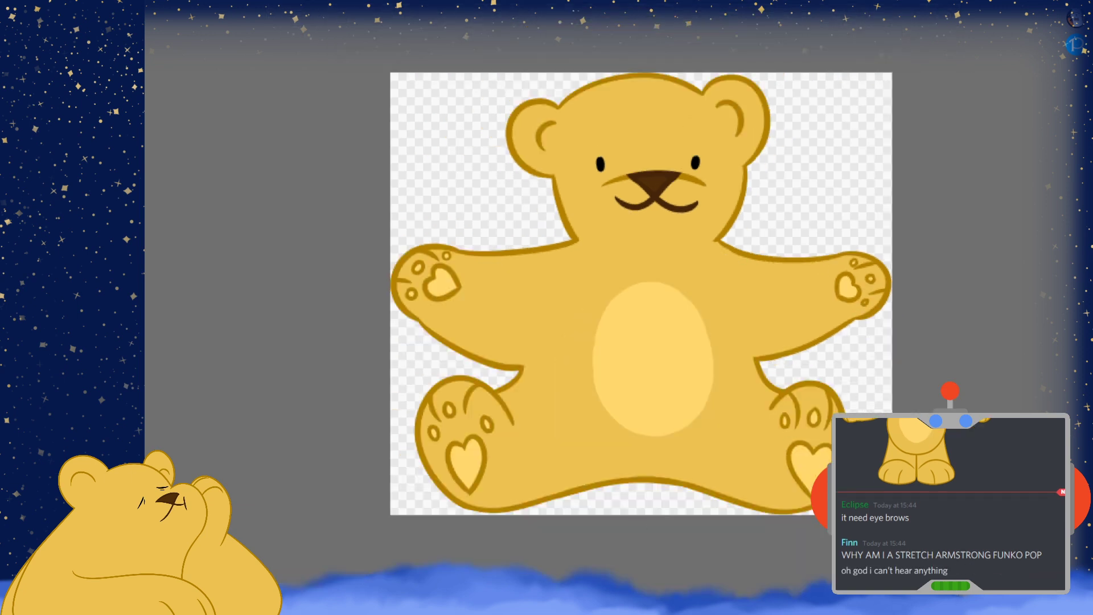
scroll(641, 294, "right", 3)
scroll(545, 294, "right", 1)
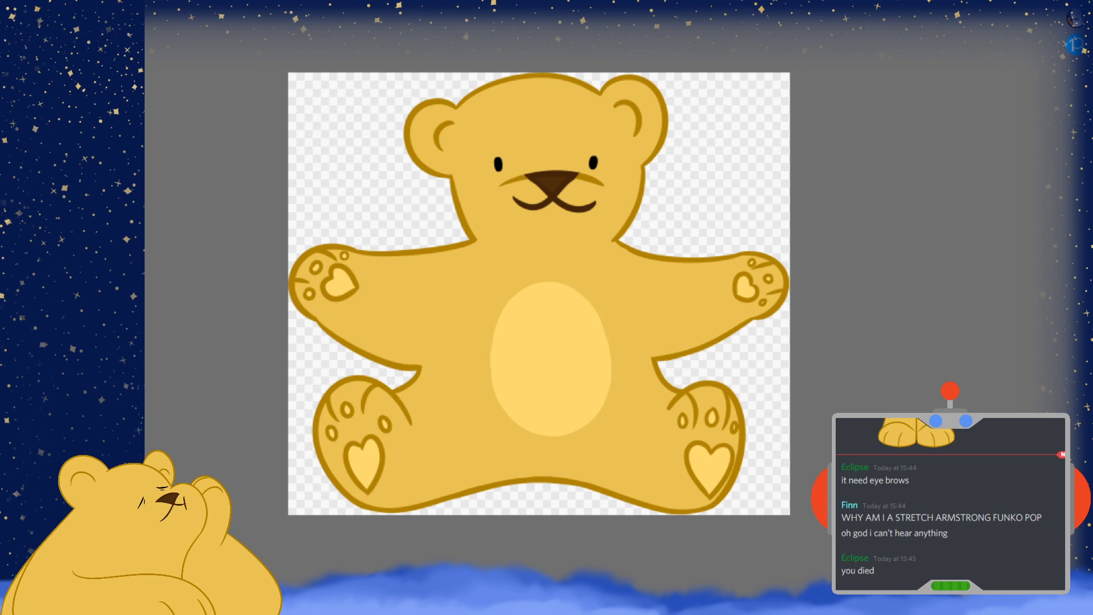
key("ctrl+Tab")
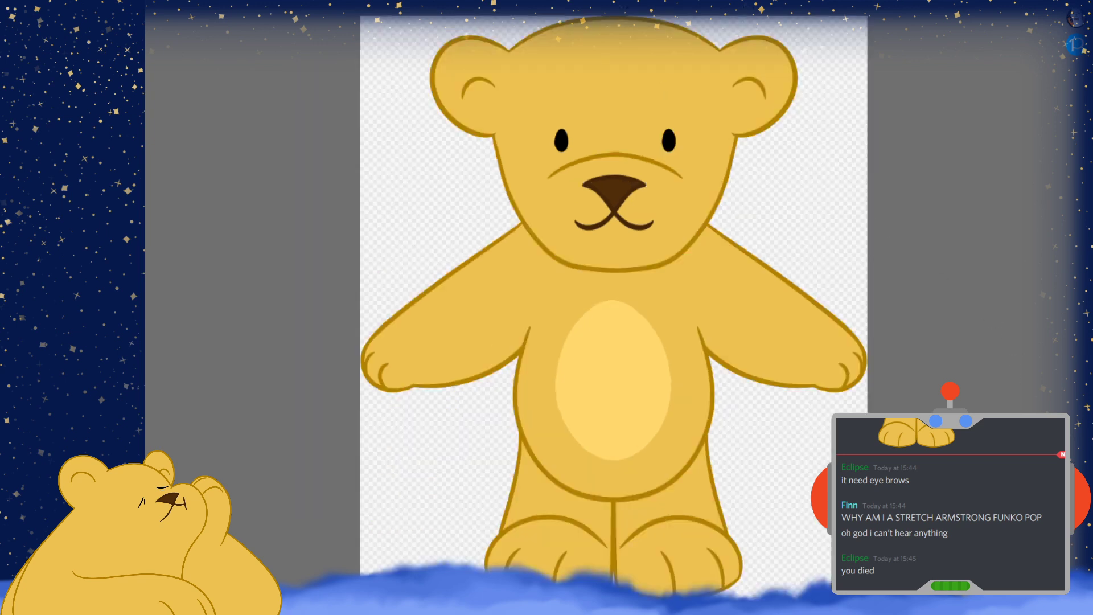
Cycle to the coiled, long-necked golden bear document
key("Right")
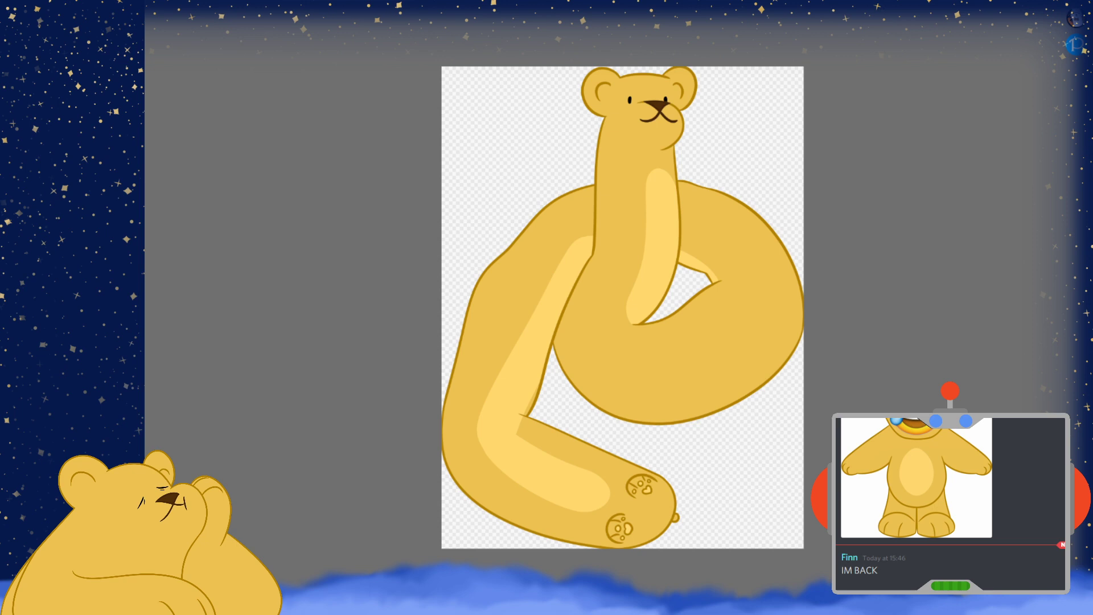
Return to the sitting teddy bear and thicken the outline where its left paw meets the arm
left_click(880, 2)
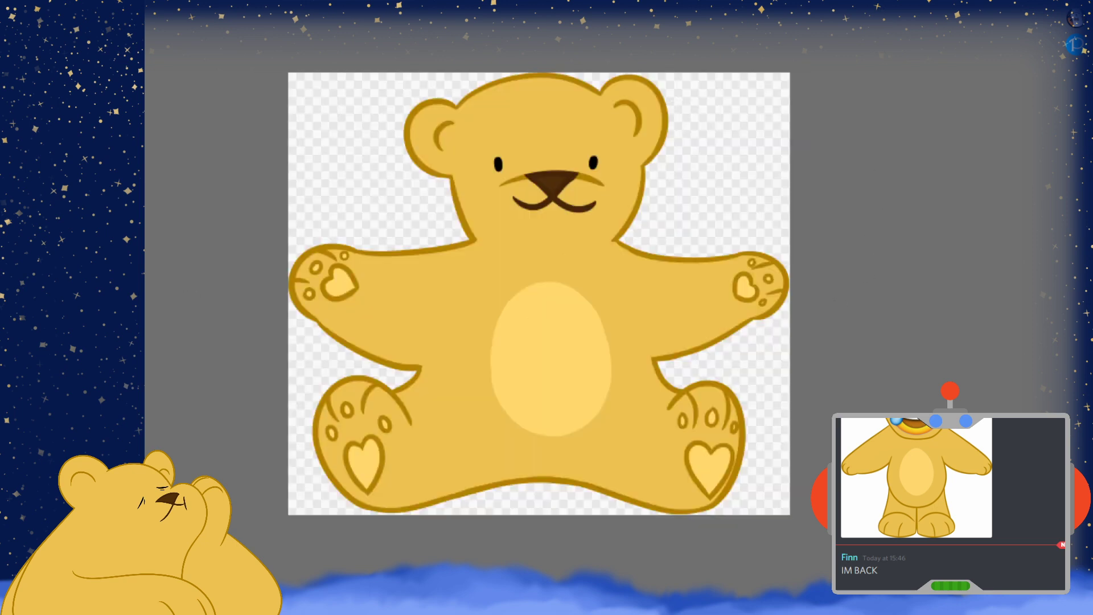
scroll(405, 212, "up", 5)
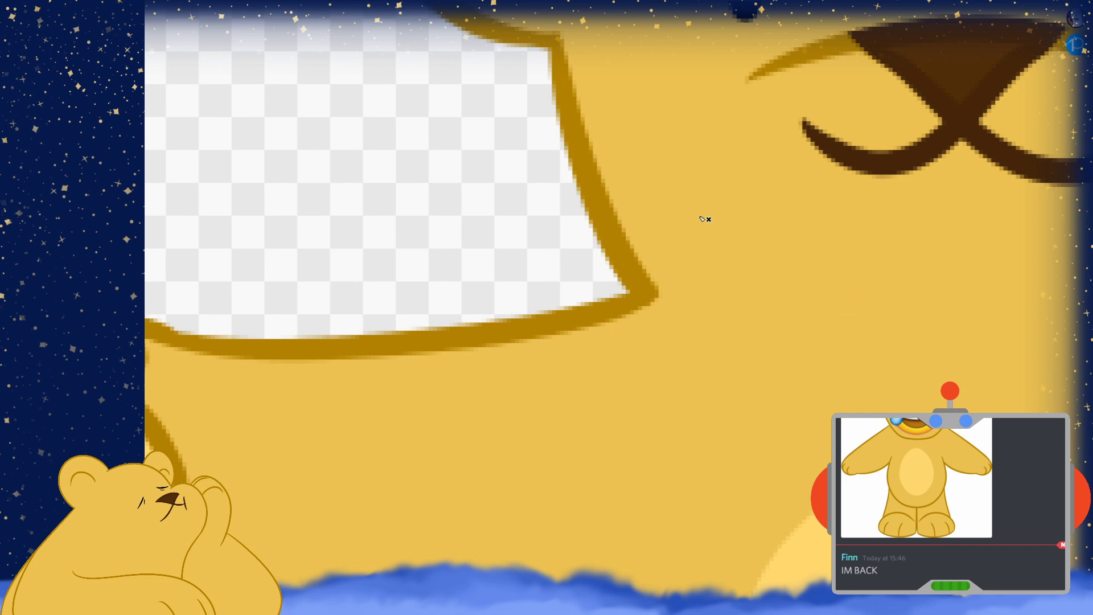
scroll(705, 219, "down", 3)
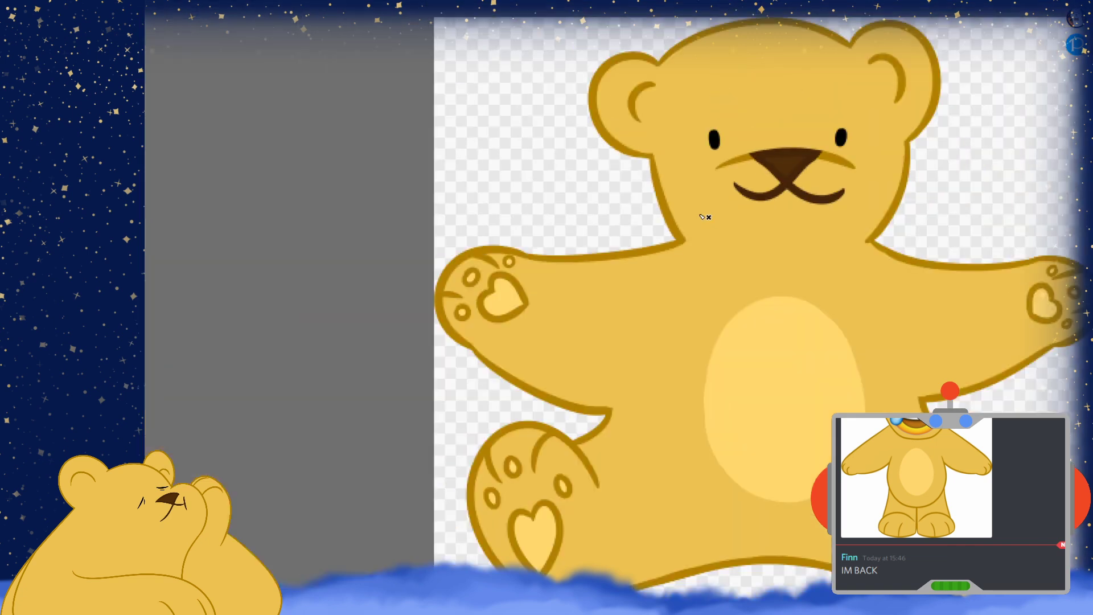
scroll(463, 380, "up", 5)
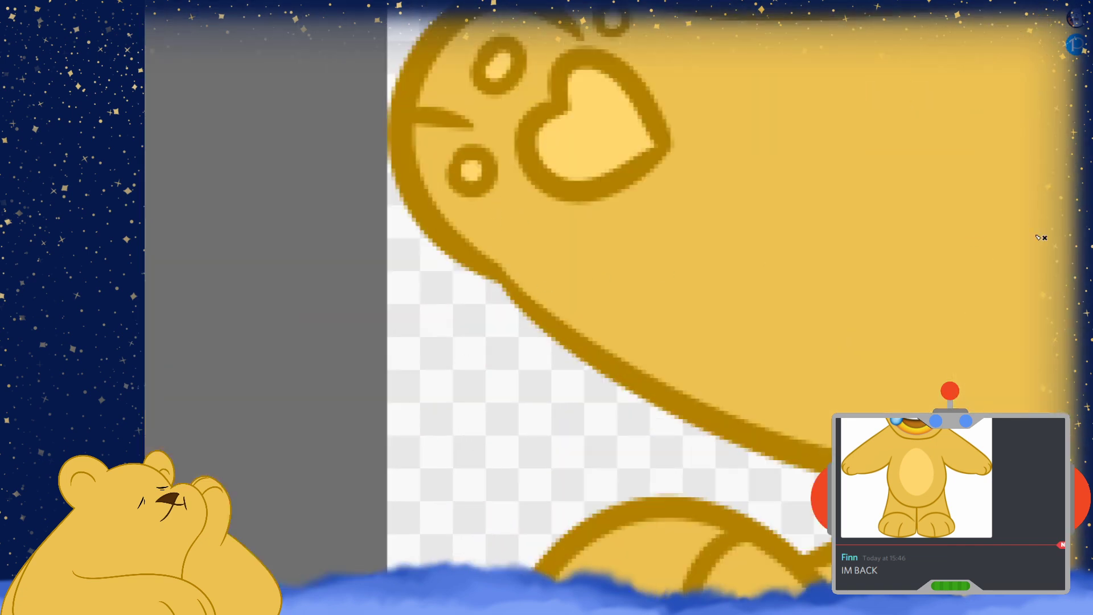
left_click_drag(487, 272, 526, 301)
scroll(498, 280, "down", 5)
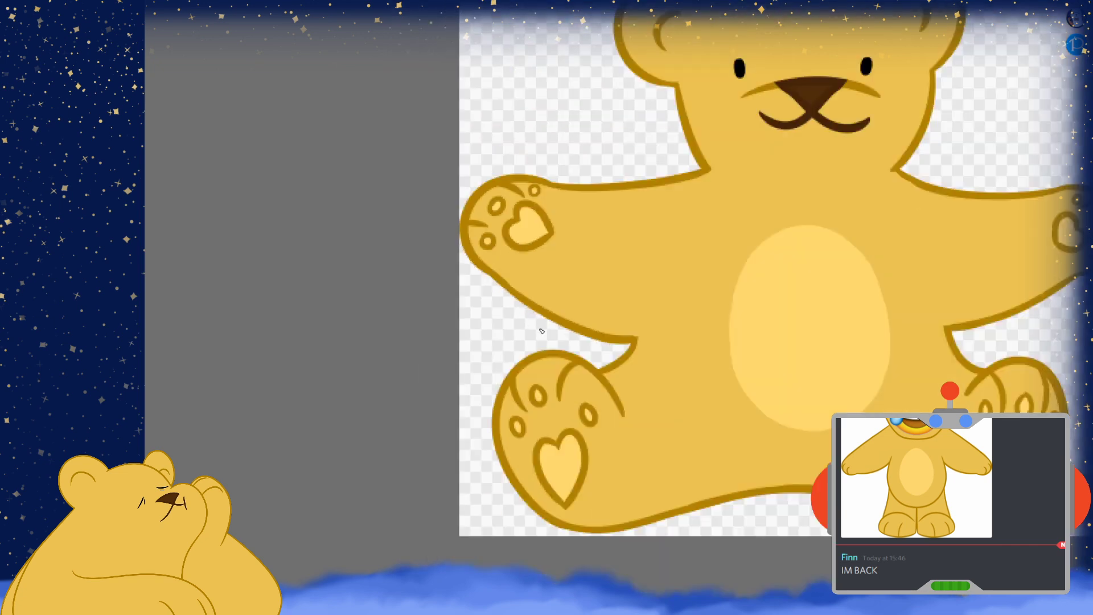
scroll(1004, 302, "up", 5)
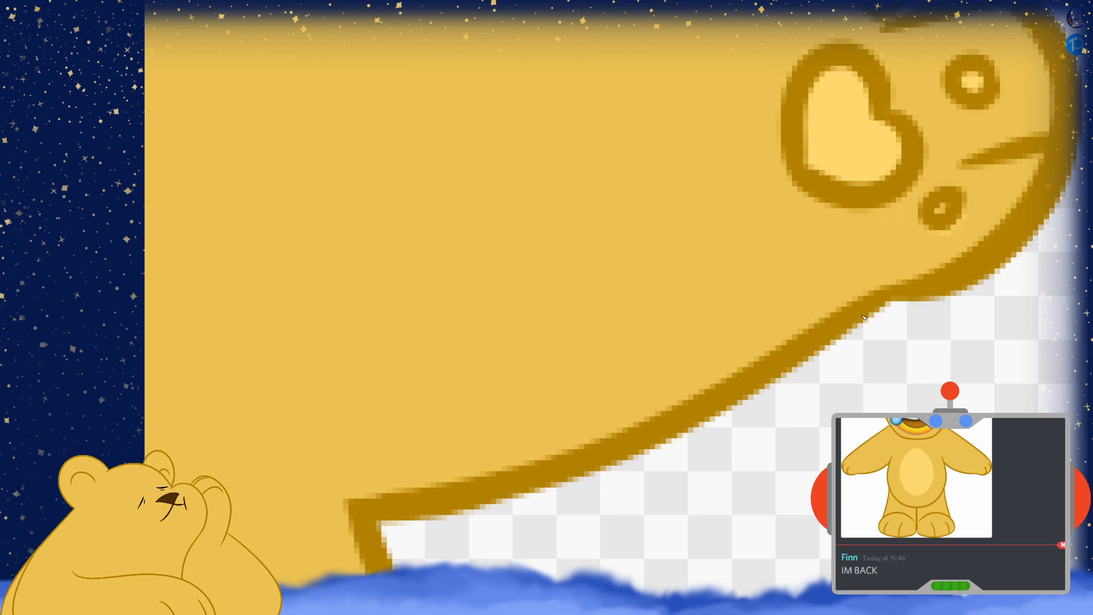
scroll(961, 283, "down", 5)
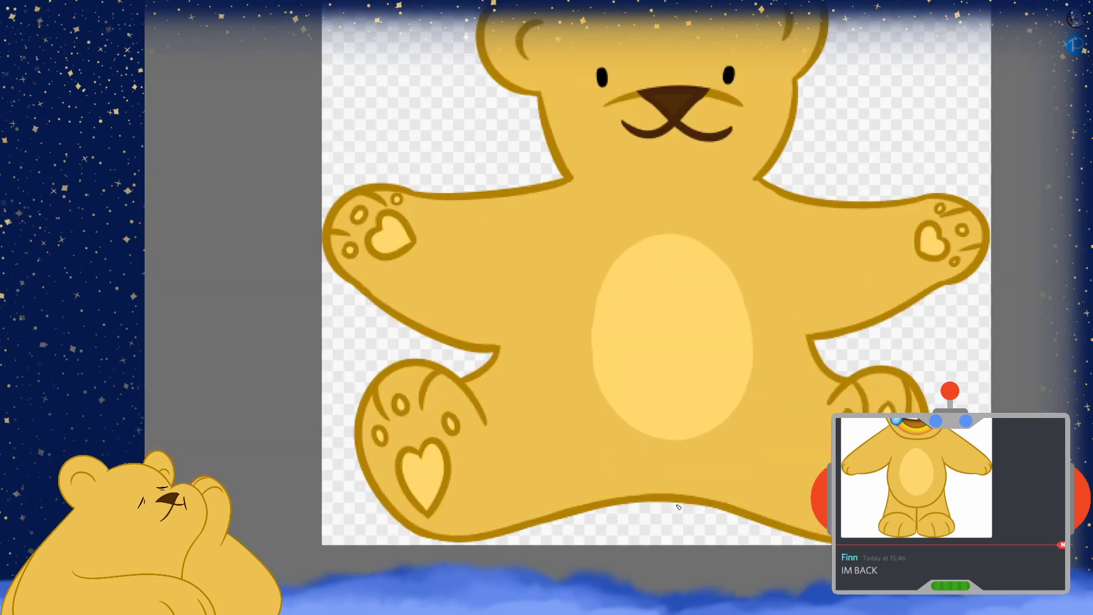
scroll(679, 507, "down", 2)
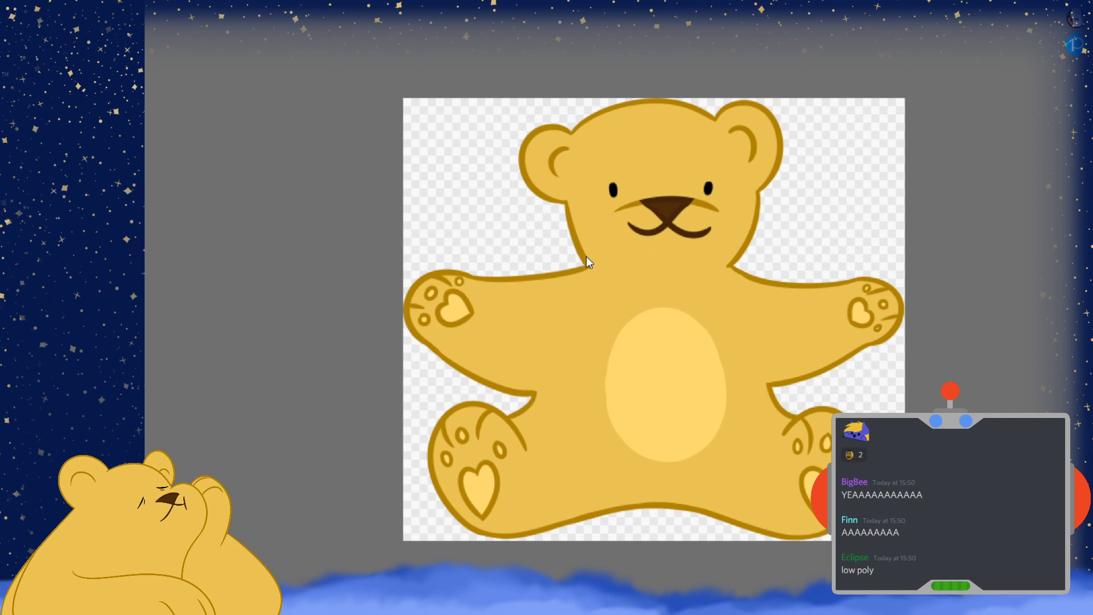
Bring up the panda 3D-model image
left_click(774, 483)
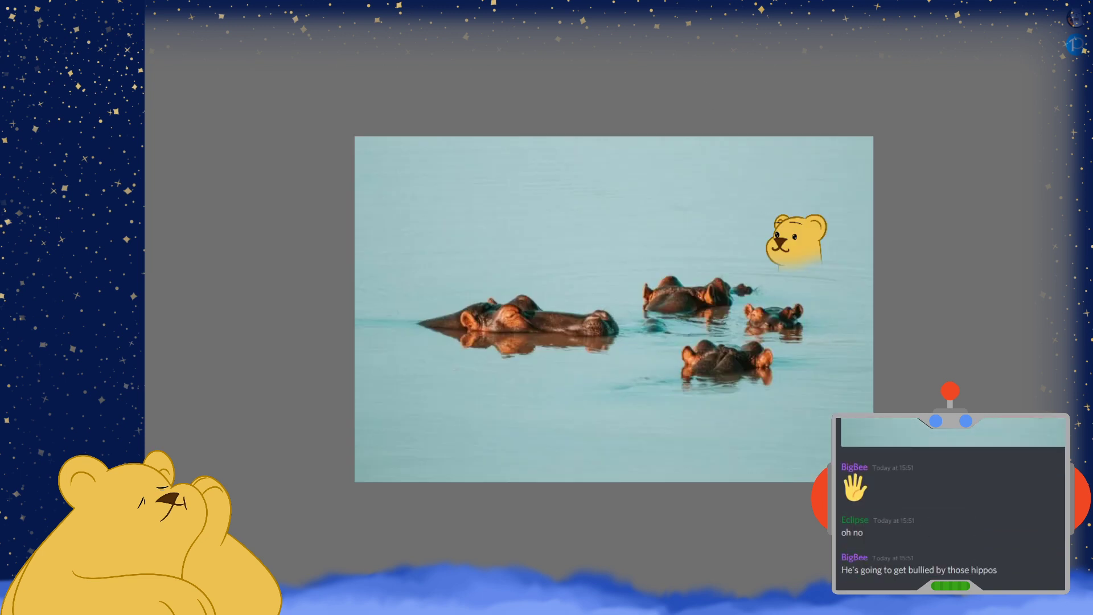
scroll(619, 286, "up", 2)
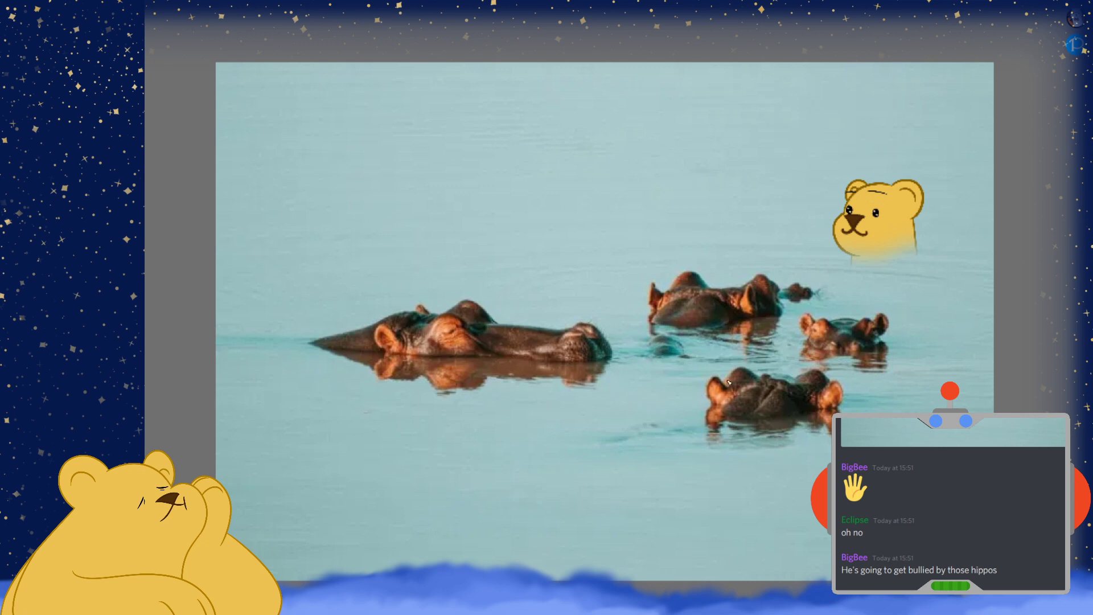
scroll(676, 300, "up", 4)
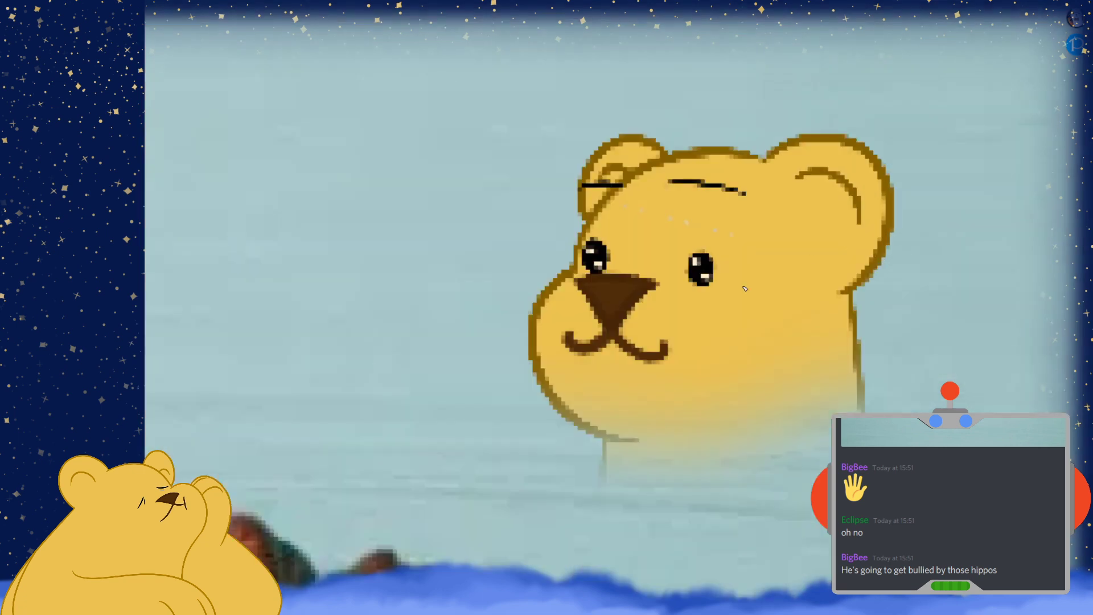
scroll(676, 300, "up", 4)
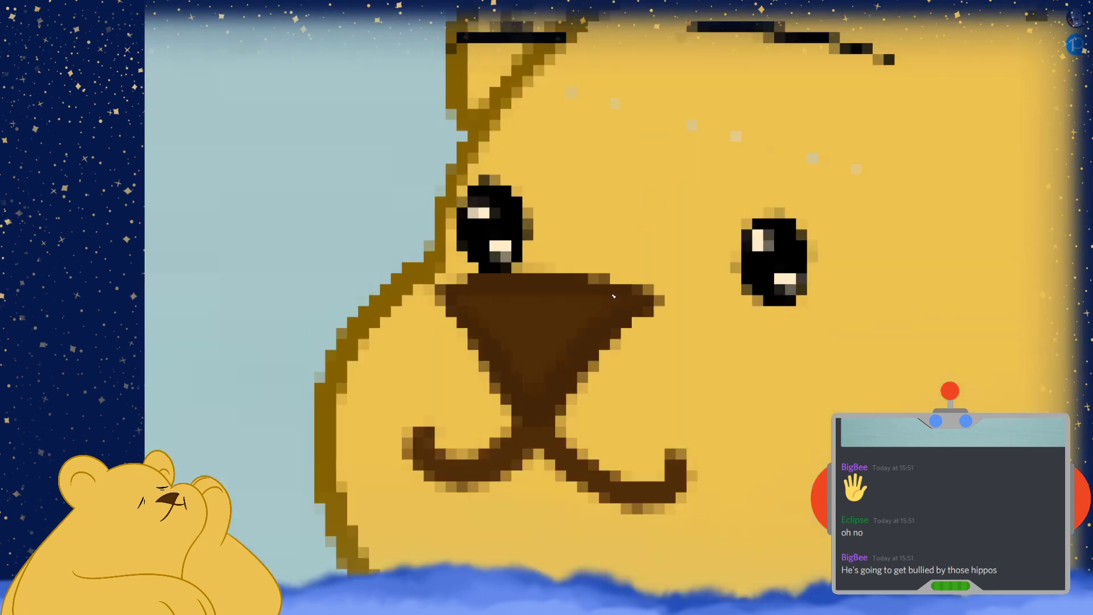
scroll(632, 374, "up", 2)
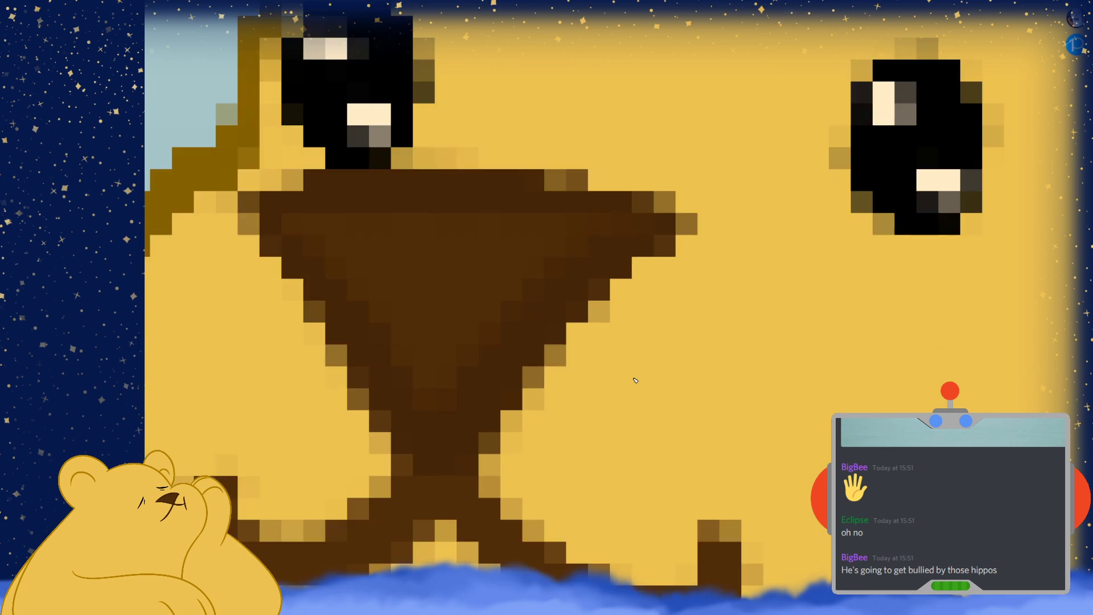
scroll(635, 379, "down", 1)
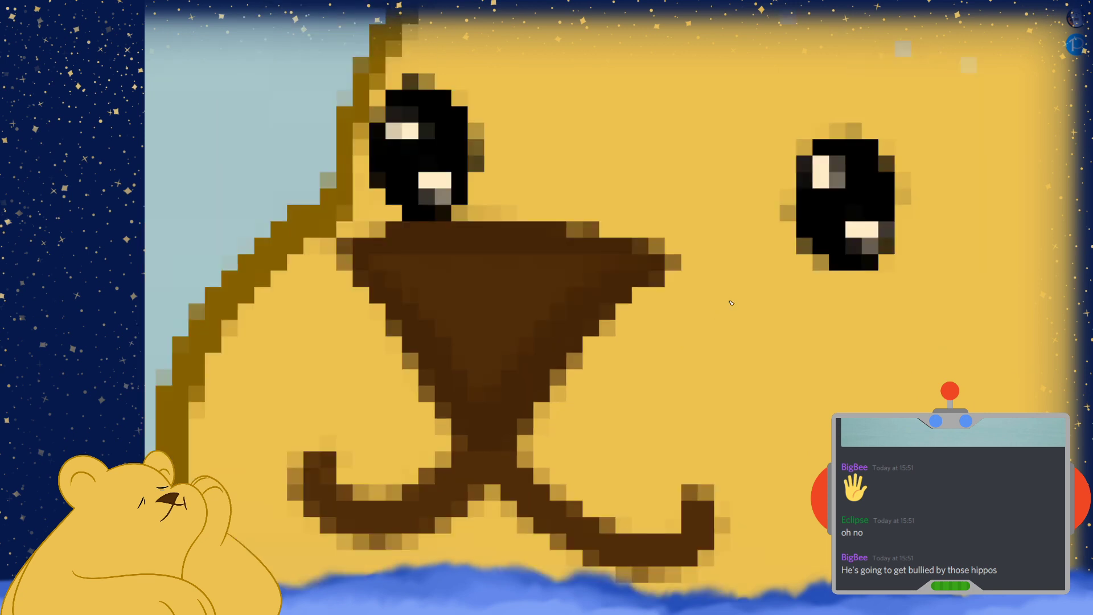
scroll(732, 302, "down", 3)
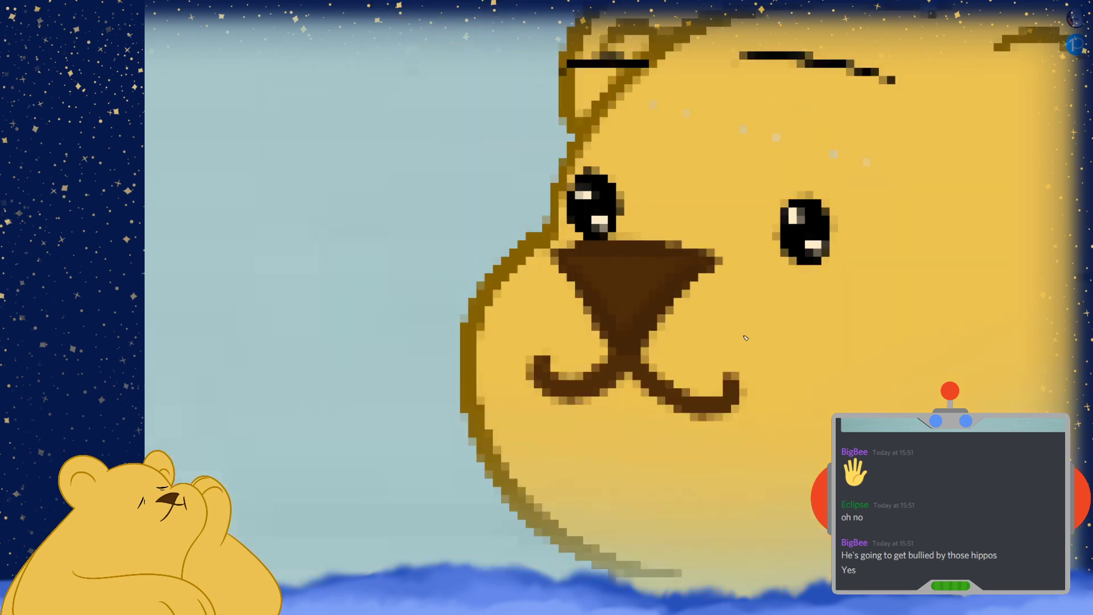
scroll(805, 242, "down", 4)
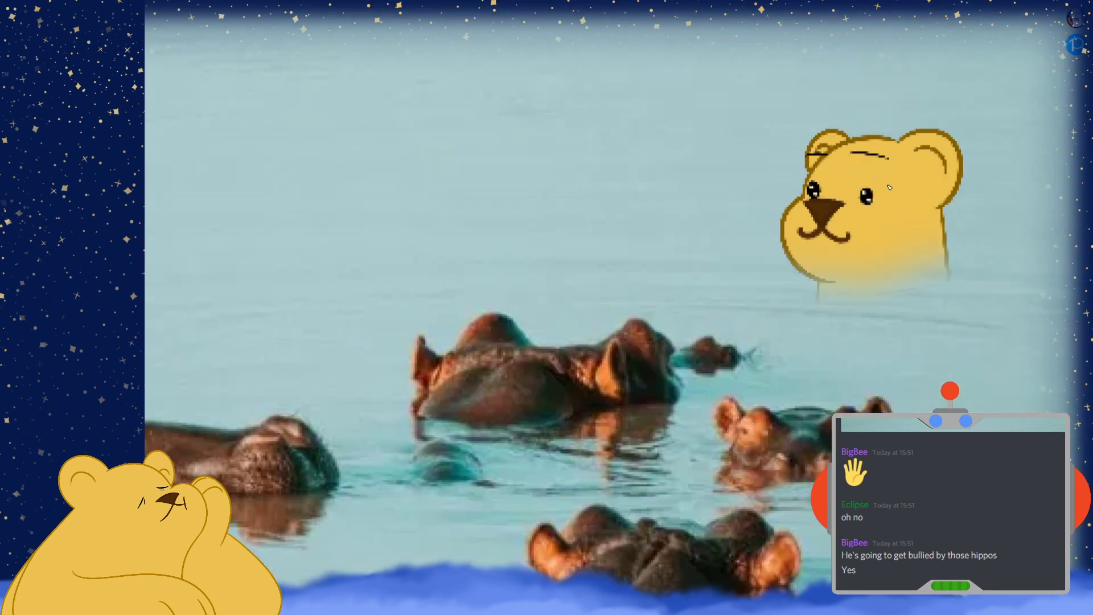
scroll(889, 187, "down", 4)
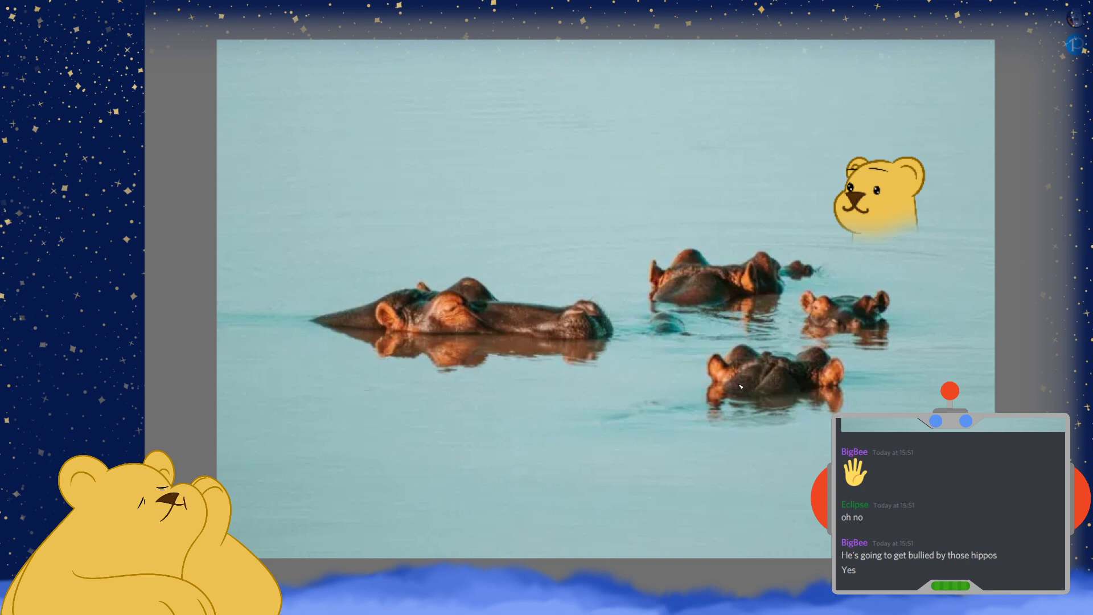
scroll(431, 314, "up", 6)
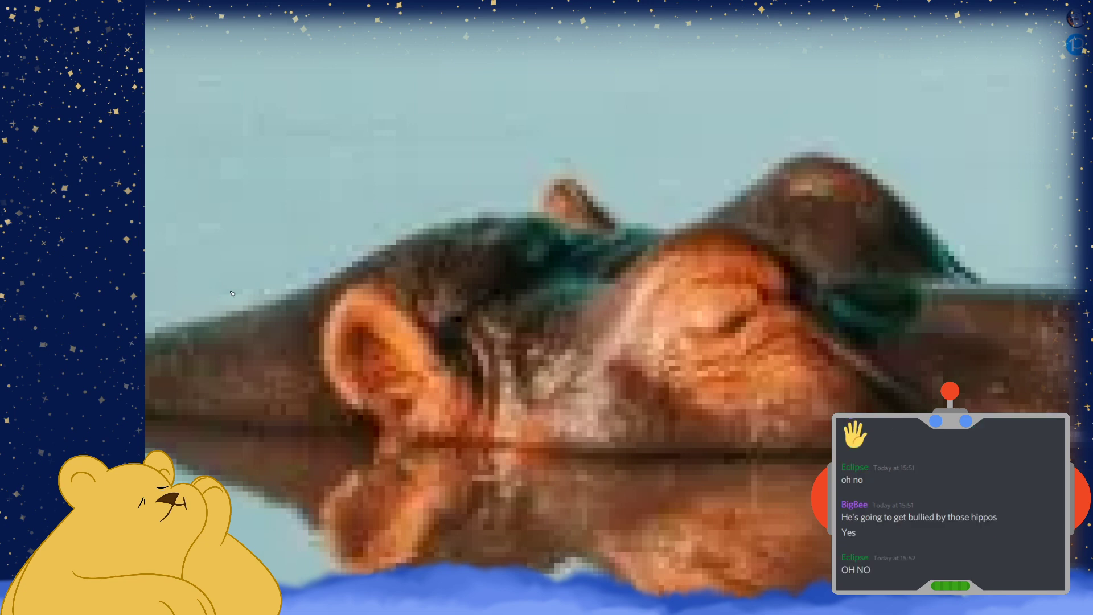
Ink black curves around the hippo's lower ear, redrawing its inner arc higher, then the small upper ear
mouse_move(468, 343)
left_mouse_down()
mouse_move(333, 293)
mouse_move(408, 437)
left_mouse_up()
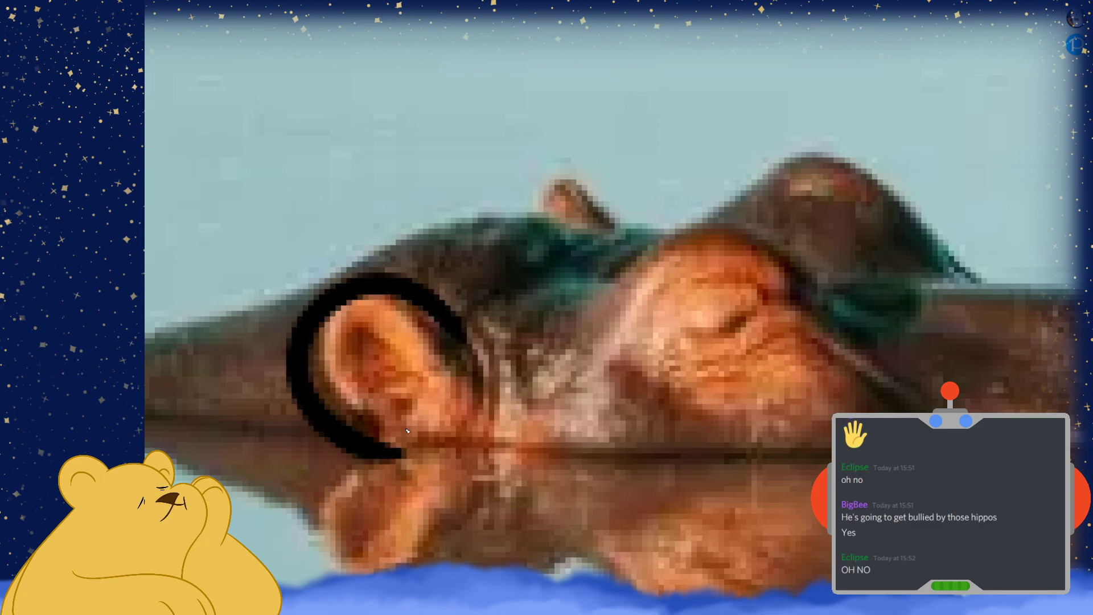
mouse_move(422, 352)
left_mouse_down()
mouse_move(412, 335)
mouse_move(370, 409)
left_mouse_up()
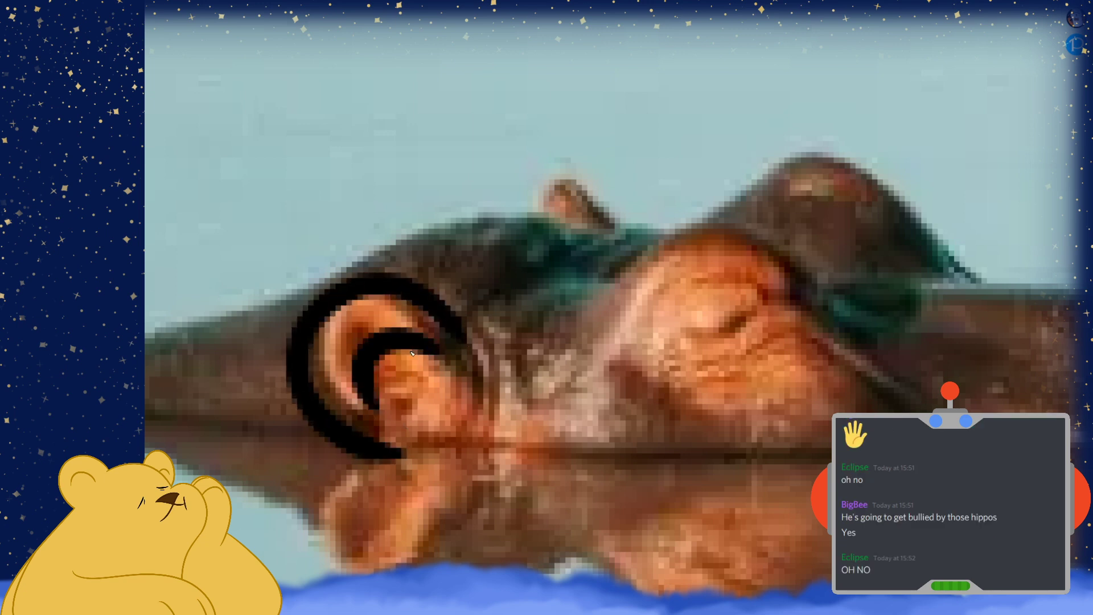
key("ctrl+z")
mouse_move(432, 363)
left_mouse_down()
mouse_move(372, 329)
mouse_move(365, 396)
left_mouse_up()
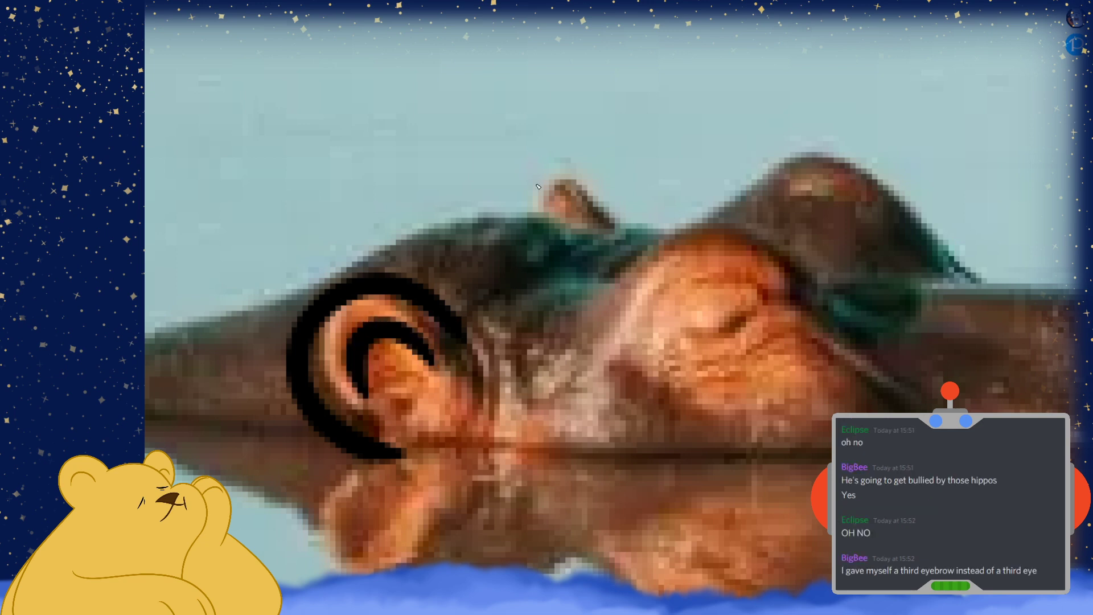
mouse_move(626, 224)
left_mouse_down()
mouse_move(604, 200)
mouse_move(566, 235)
left_mouse_up()
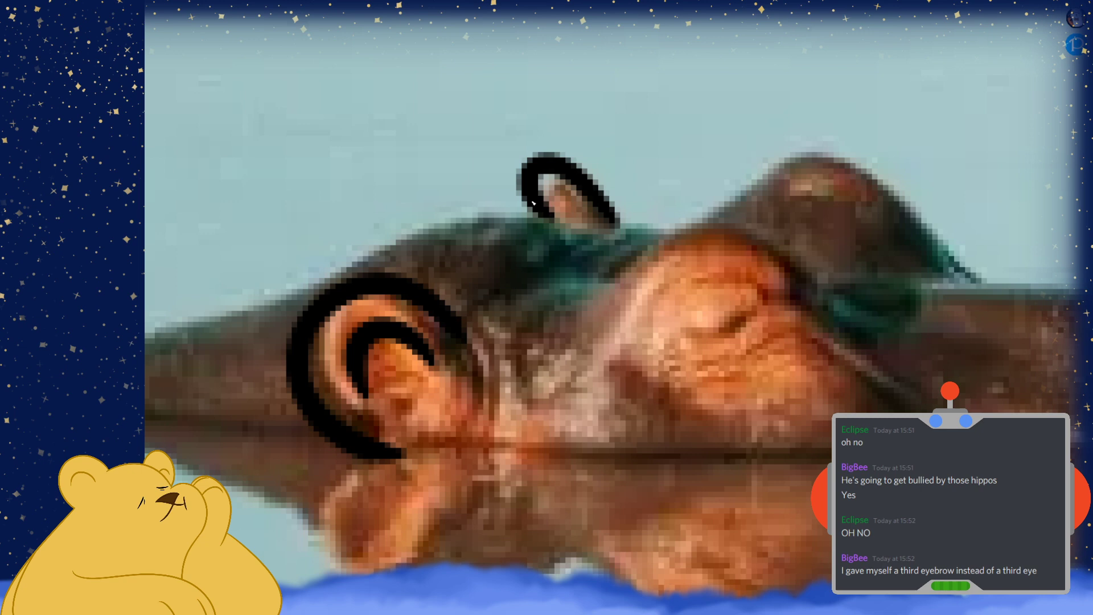
scroll(533, 202, "down", 3)
scroll(762, 240, "up", 2)
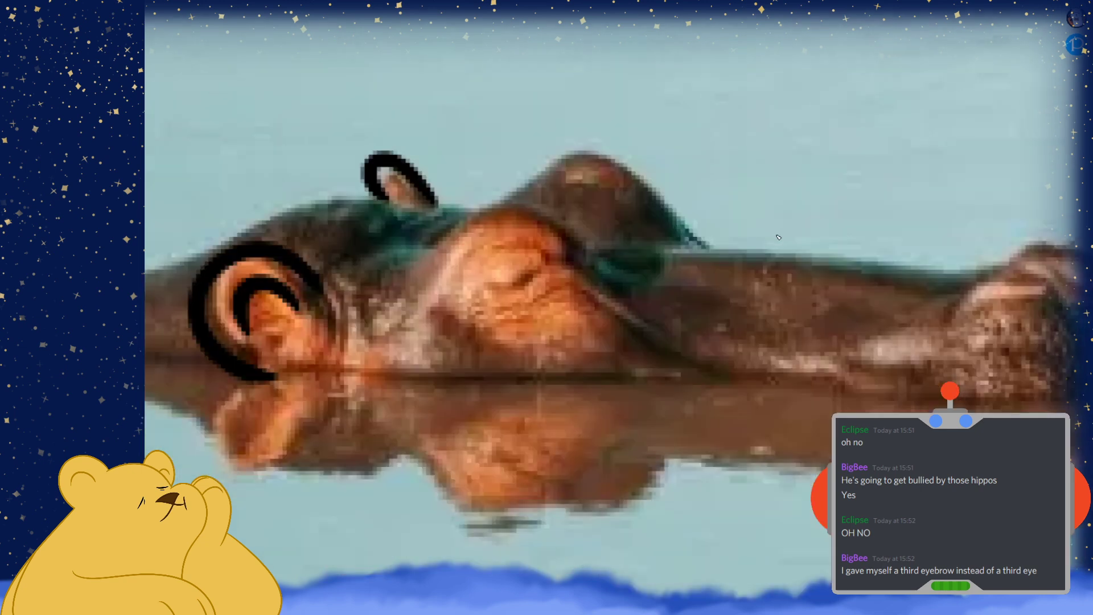